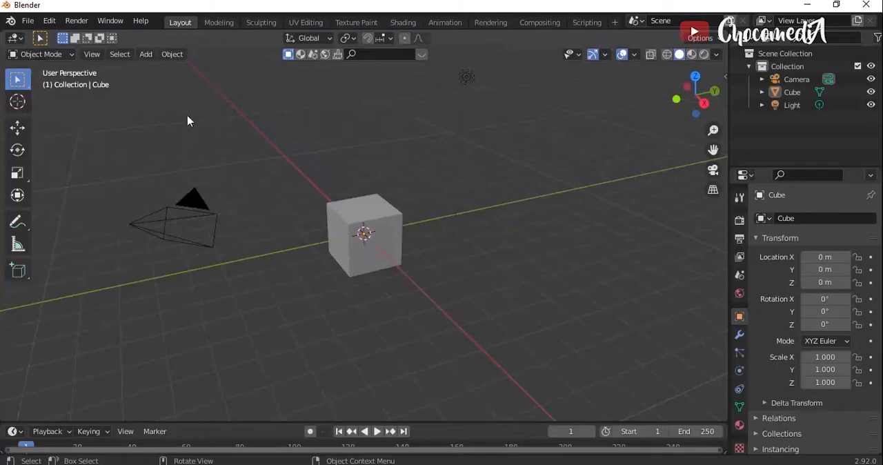
- Look over the Add-ons section of the preferences and close it
{"action": "left_click", "coordinate": [78, 24]}
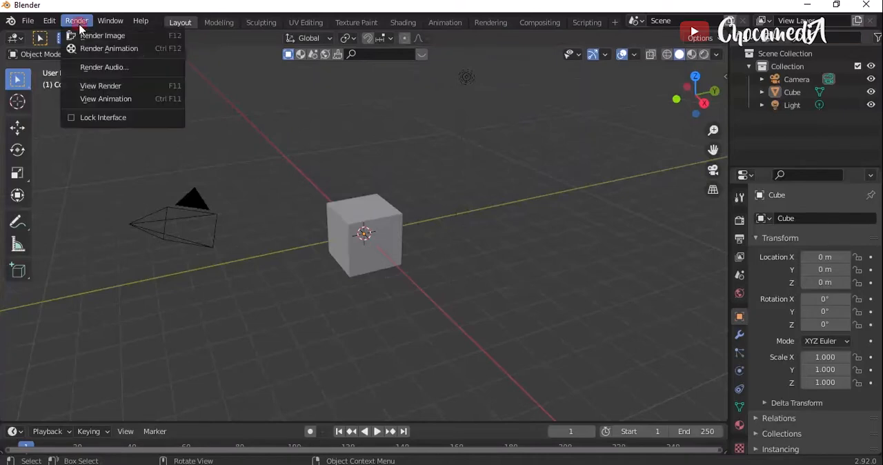
{"action": "left_click", "coordinate": [50, 22]}
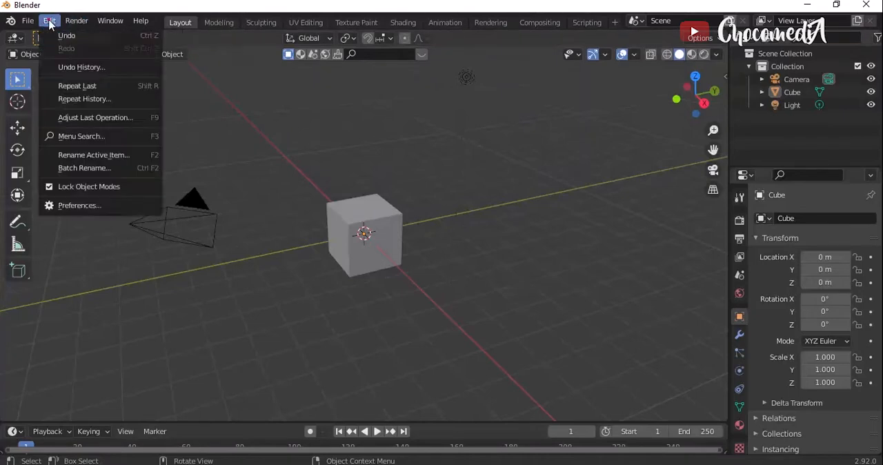
{"action": "left_click", "coordinate": [89, 208]}
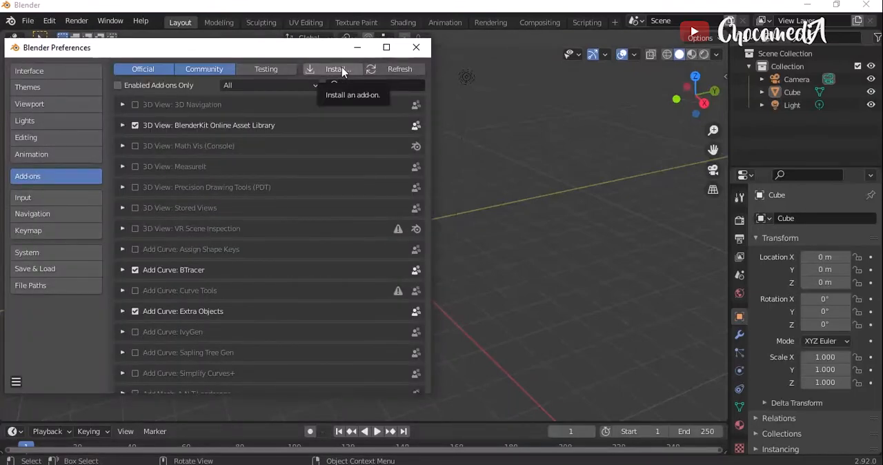
{"action": "left_click", "coordinate": [416, 47]}
- View the file browser for installing an add-on from the preferences and leave it without installing anything
{"action": "left_click", "coordinate": [77, 20]}
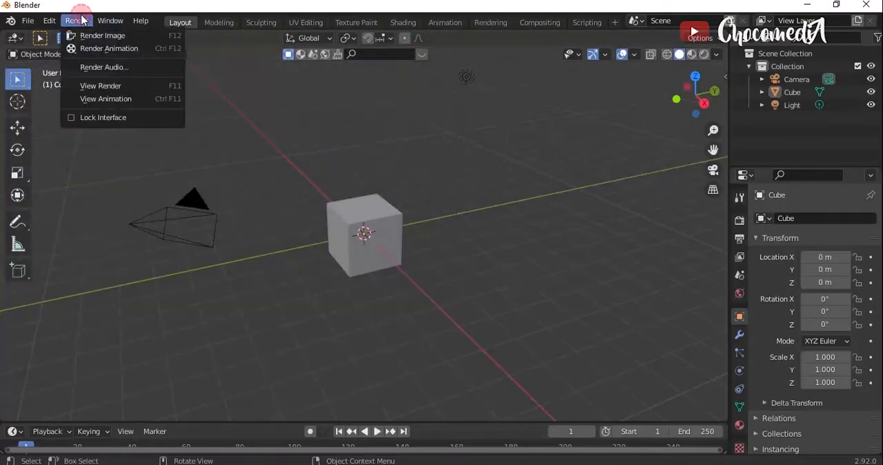
{"action": "left_click", "coordinate": [49, 20]}
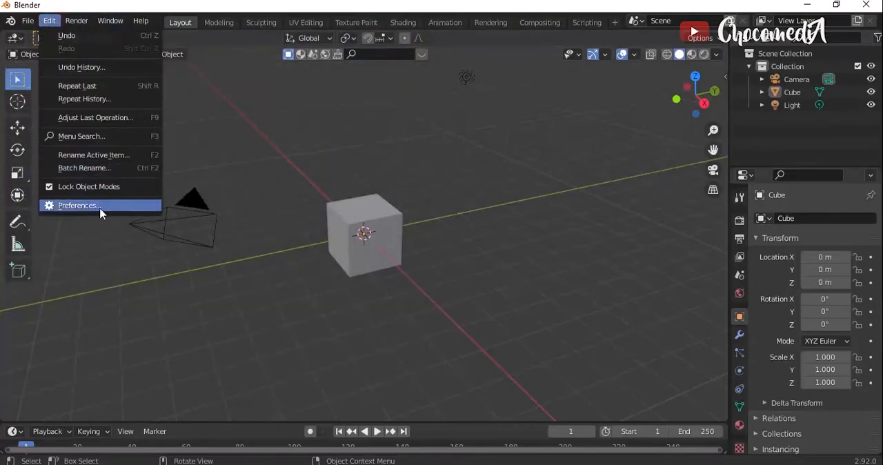
{"action": "left_click", "coordinate": [101, 205]}
{"action": "left_click", "coordinate": [340, 74]}
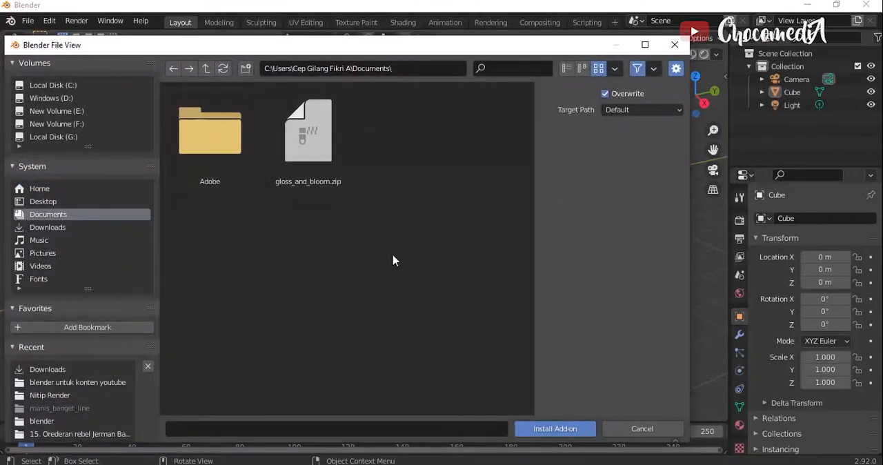
{"action": "left_click", "coordinate": [674, 47]}
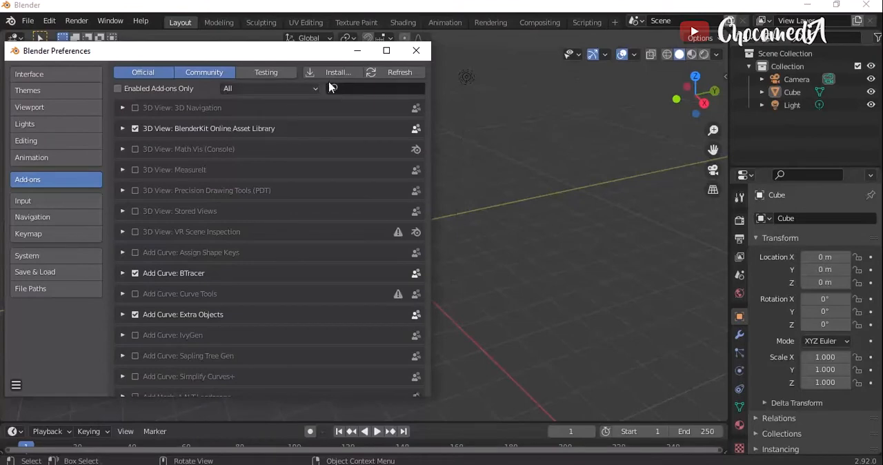
- Search the add-ons for "blend" to check the BlenderKit Online Asset Library, and close the preferences
{"action": "left_click", "coordinate": [367, 87]}
{"action": "type", "text": "bl"}
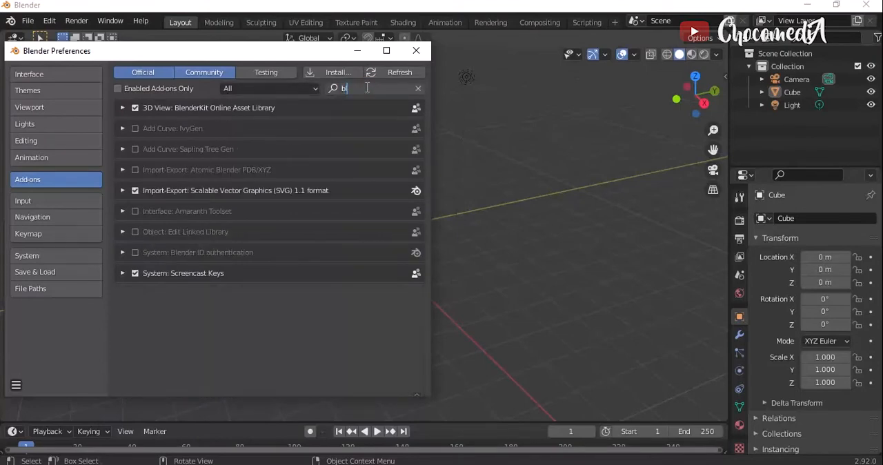
{"action": "type", "text": "end"}
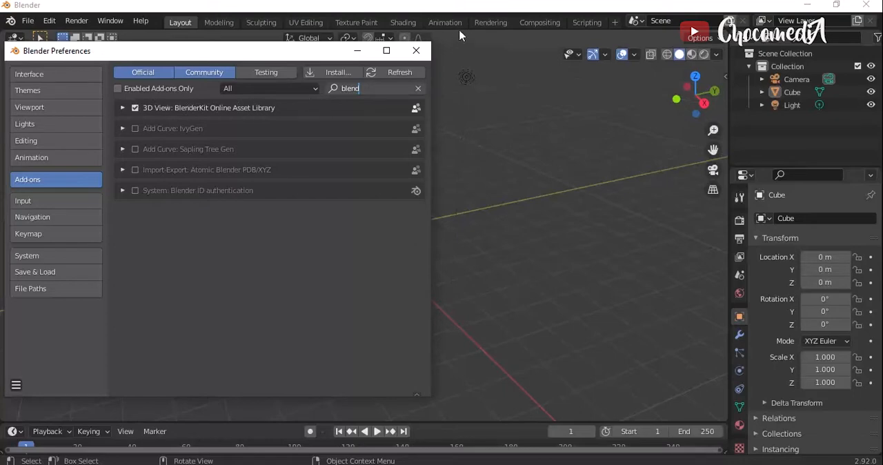
{"action": "left_click", "coordinate": [416, 50]}
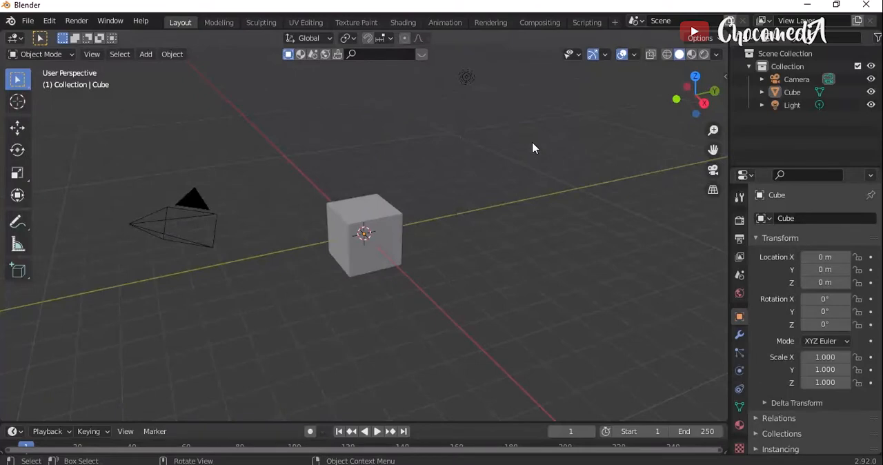
- Show the BlenderKit model asset bar, search the models for "n", and hide the asset bar
{"action": "key", "text": "n"}
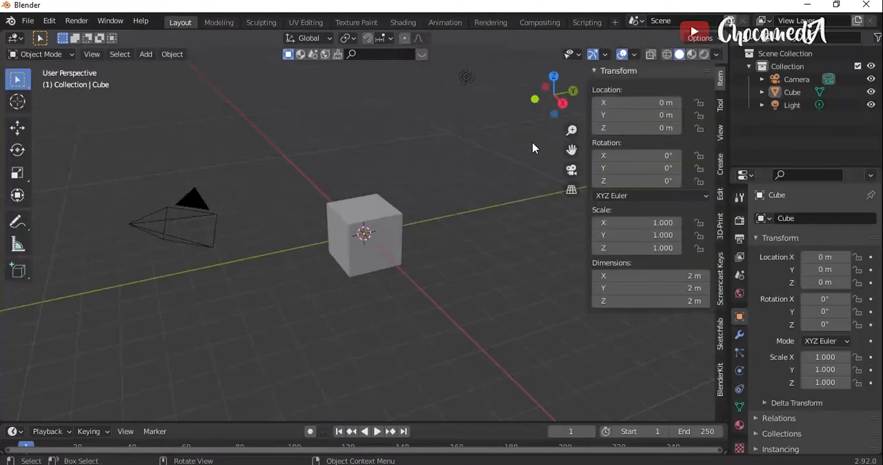
{"action": "left_click", "coordinate": [720, 379]}
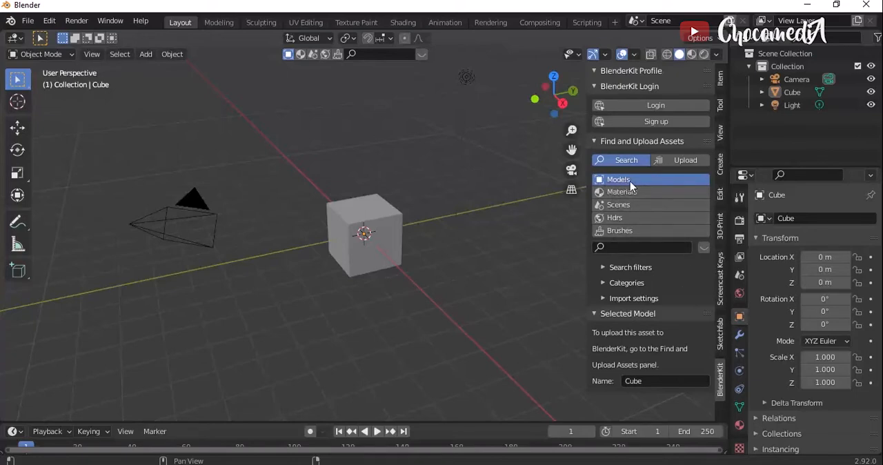
{"action": "left_click", "coordinate": [703, 247]}
{"action": "left_click", "coordinate": [630, 246]}
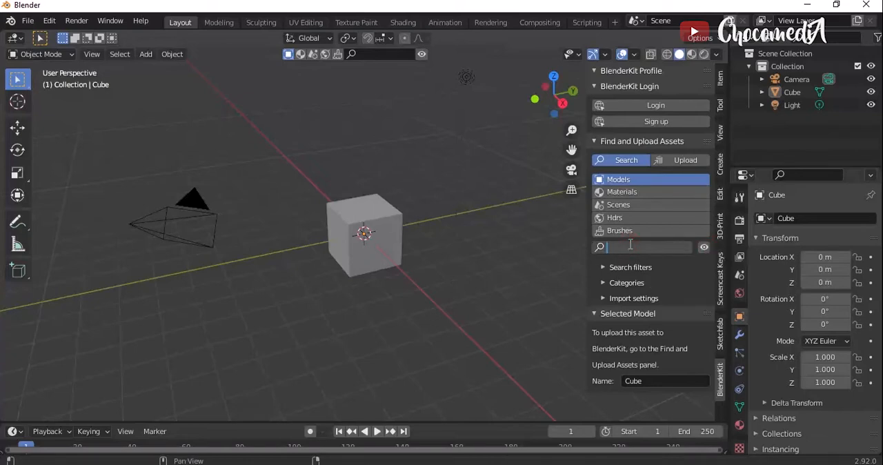
{"action": "type", "text": "n"}
{"action": "key", "text": "Return"}
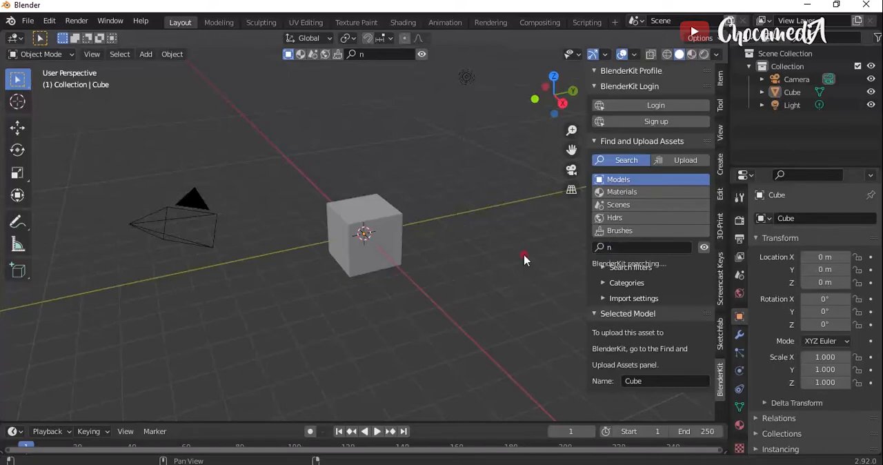
{"action": "key", "text": "n"}
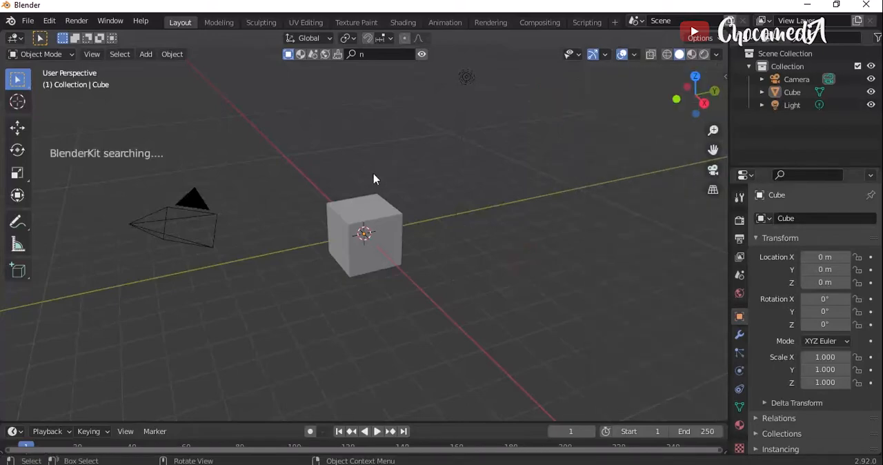
{"action": "left_click", "coordinate": [422, 55]}
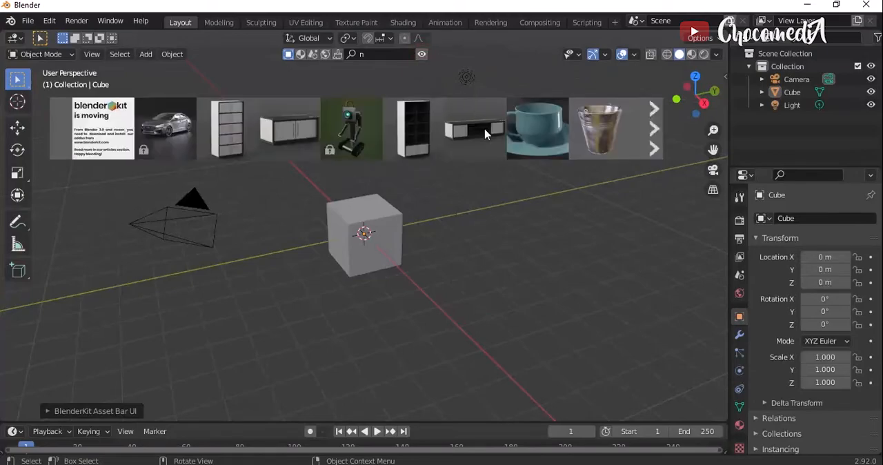
{"action": "left_click", "coordinate": [422, 55]}
- Delete the default camera, cube and light from the scene
{"action": "key", "text": "a"}
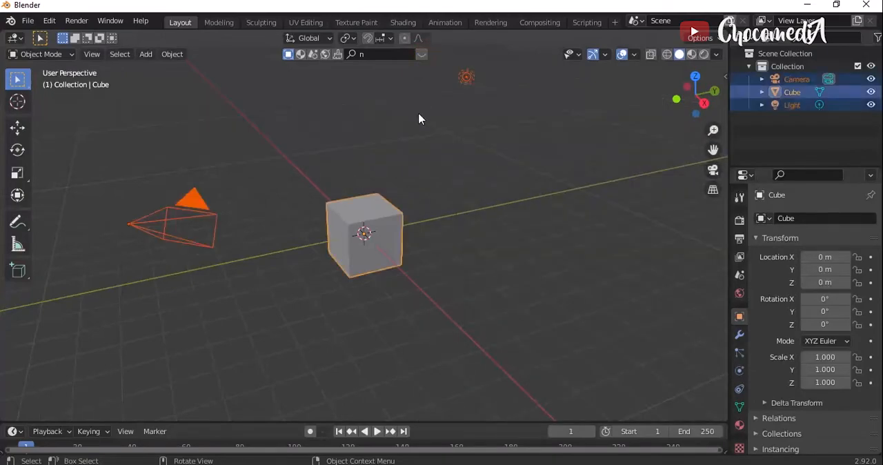
{"action": "key", "text": "x"}
{"action": "left_click", "coordinate": [419, 119]}
- Turn on the Screencast Keys display in the viewport
{"action": "key", "text": "n"}
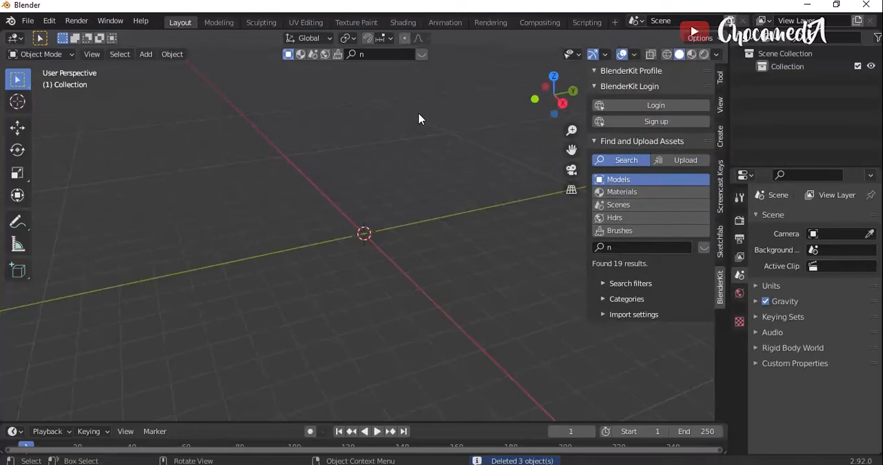
{"action": "left_click", "coordinate": [721, 192]}
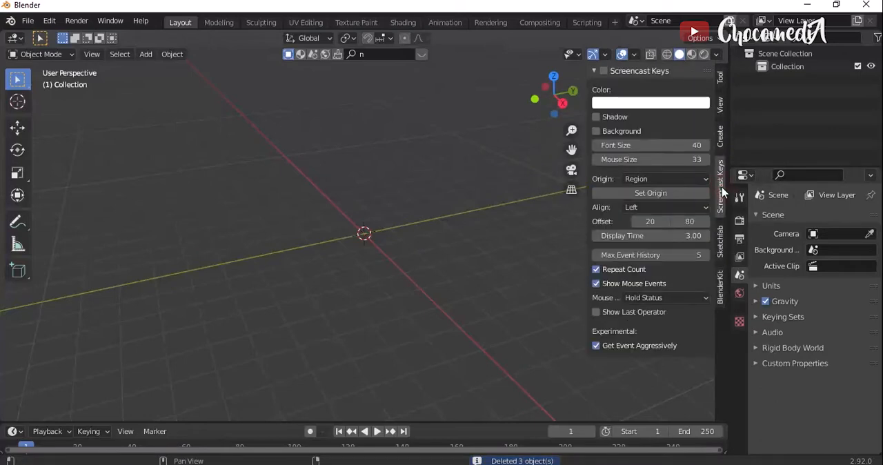
{"action": "left_click", "coordinate": [604, 71]}
{"action": "key", "text": "n"}
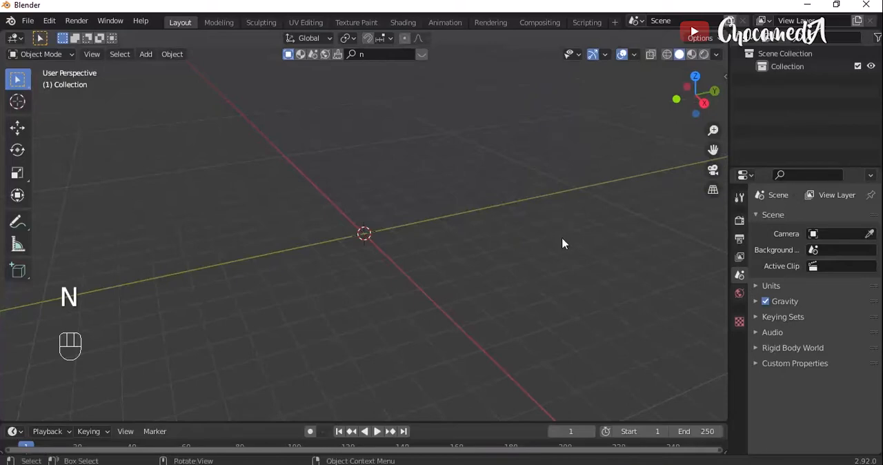
- Show the BlenderKit asset bar and search the models for "bridge"
{"action": "key", "text": "n"}
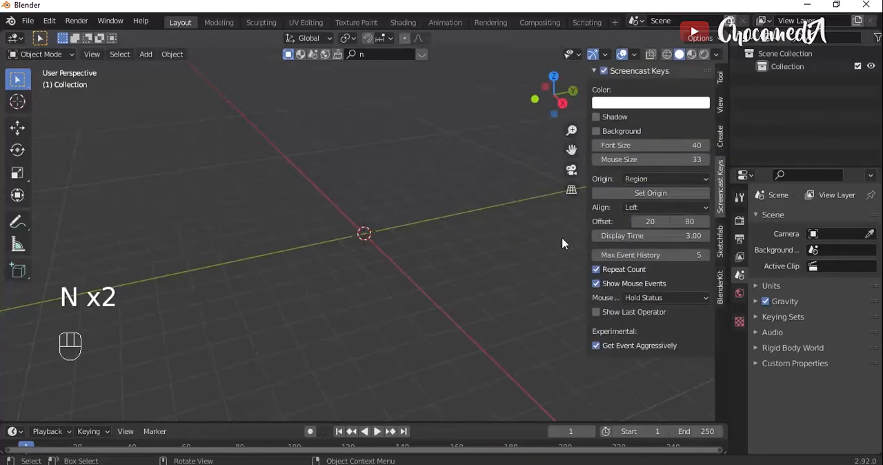
{"action": "left_click", "coordinate": [719, 286]}
{"action": "left_click", "coordinate": [704, 248]}
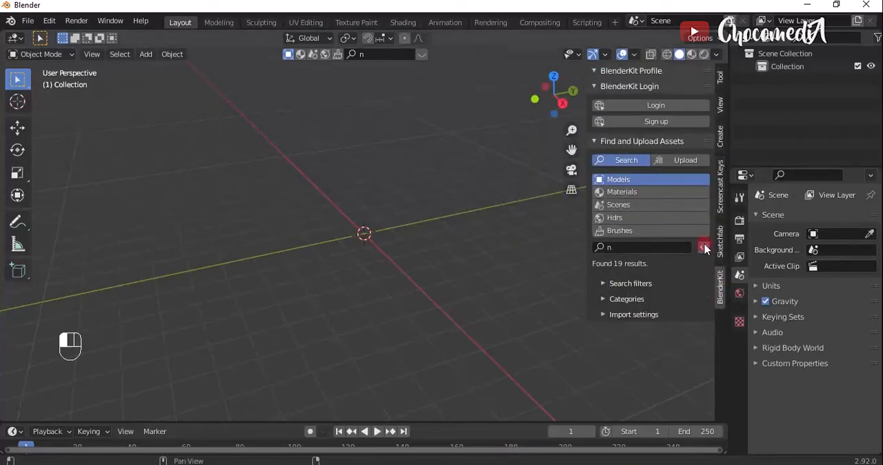
{"action": "left_click", "coordinate": [632, 248]}
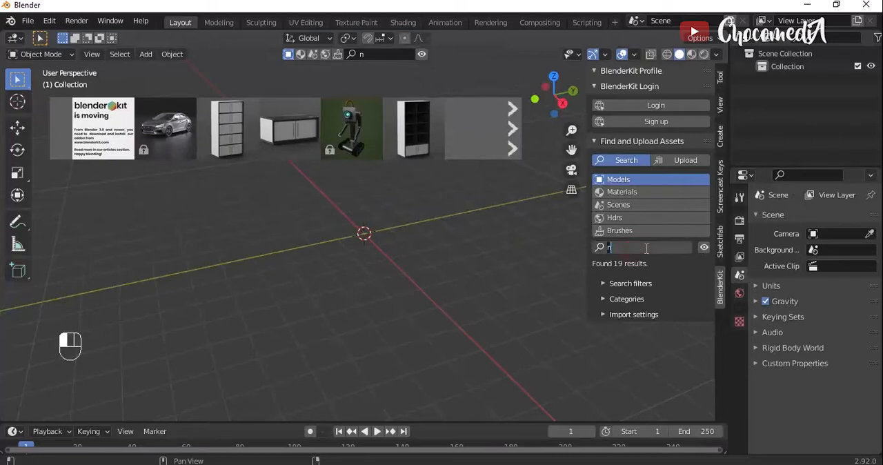
{"action": "type", "text": "bridge"}
{"action": "key", "text": "Return"}
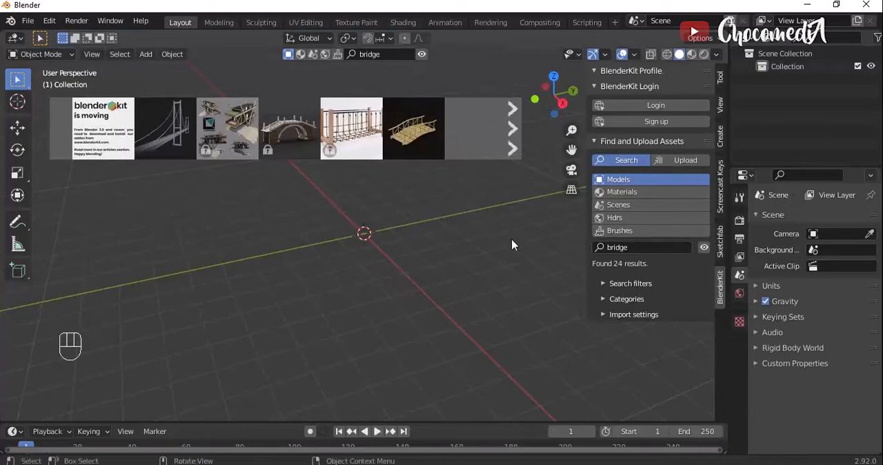
- Place the suspension bridge model from BlenderKit near the world origin and hide the asset bar
{"action": "mouse_move", "coordinate": [165, 128]}
{"action": "left_click_drag", "start_coordinate": [165, 126], "coordinate": [365, 233]}
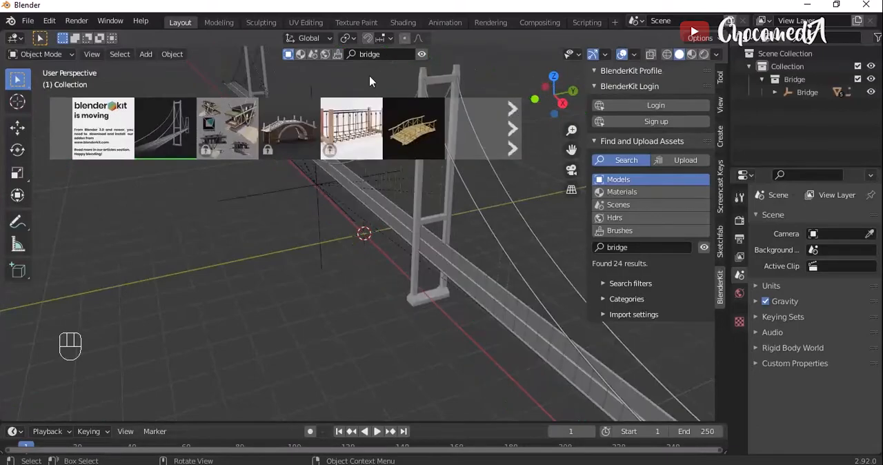
{"action": "left_click", "coordinate": [422, 54]}
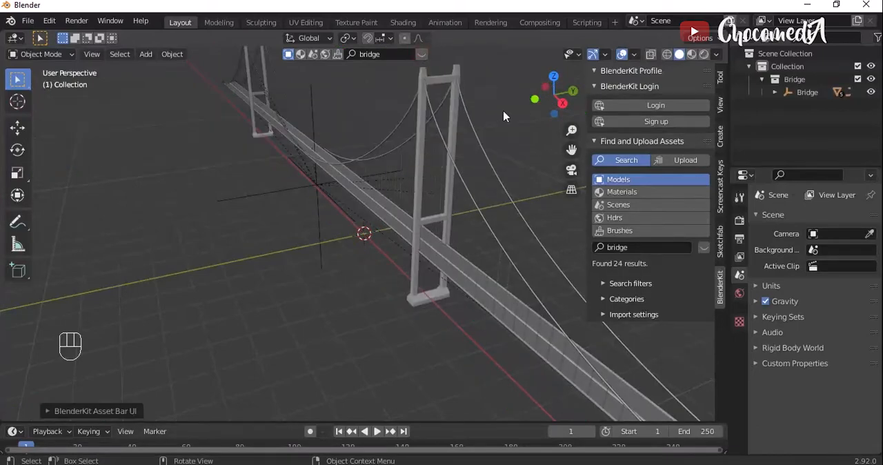
{"action": "key", "text": "n"}
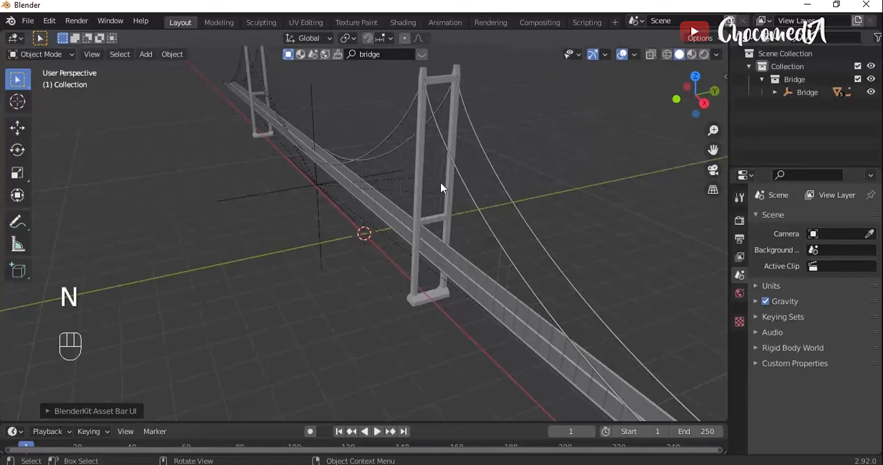
- Rotate the suspension bridge 90° around the global Z axis by its parent empty
{"action": "left_click", "coordinate": [286, 191]}
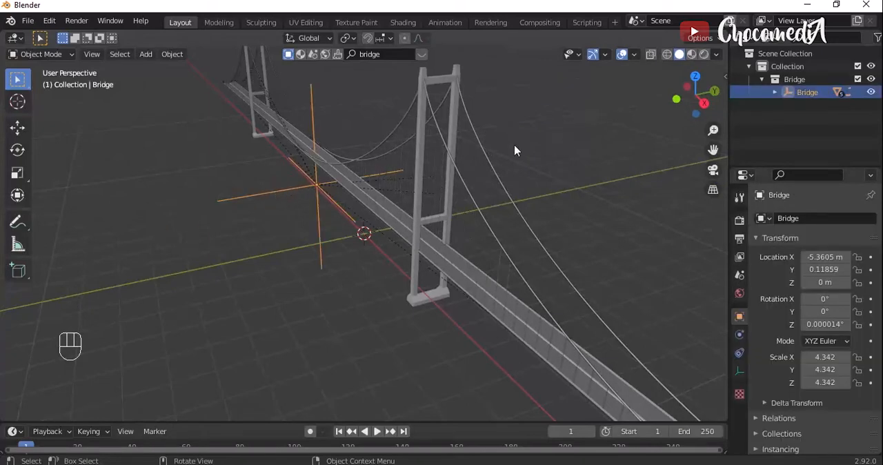
{"action": "left_click", "coordinate": [287, 269]}
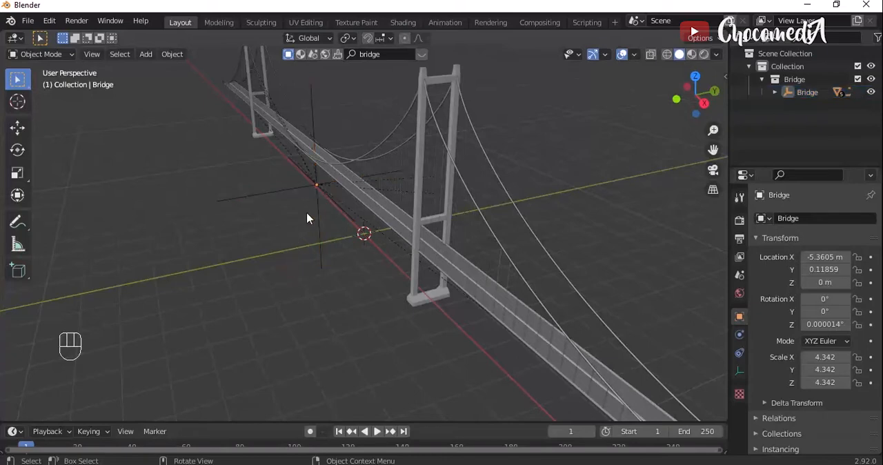
{"action": "left_click", "coordinate": [319, 189]}
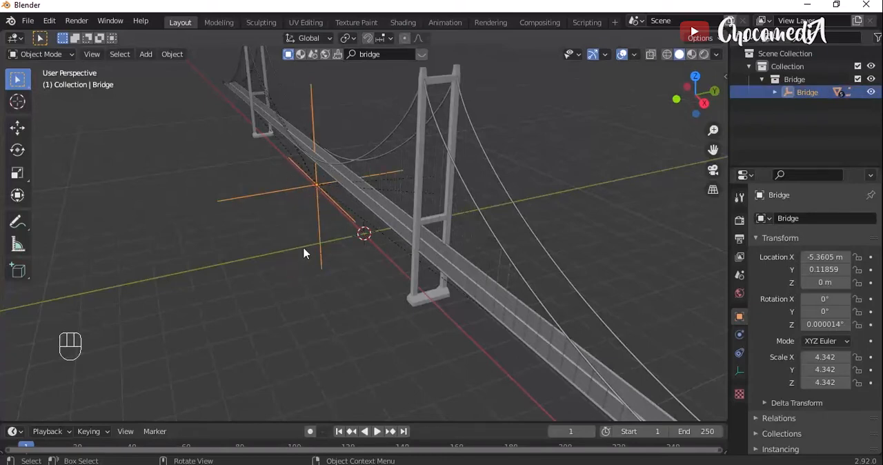
{"action": "type", "text": "r90"}
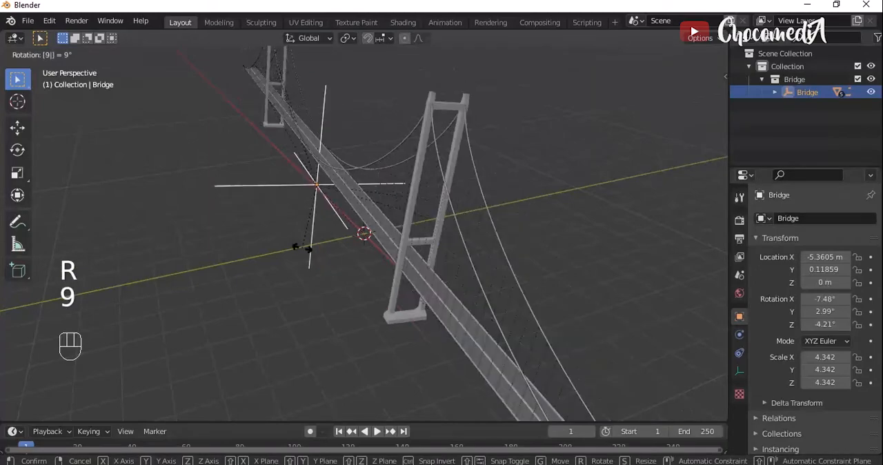
{"action": "type", "text": "z"}
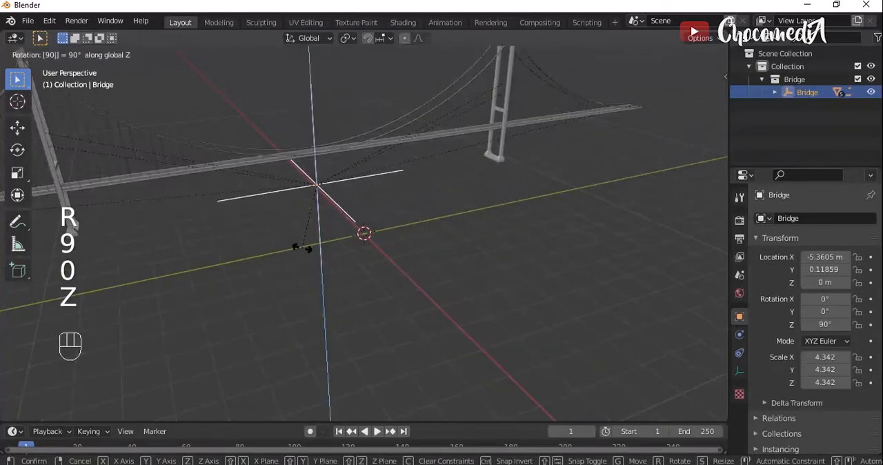
{"action": "key", "text": "Return"}
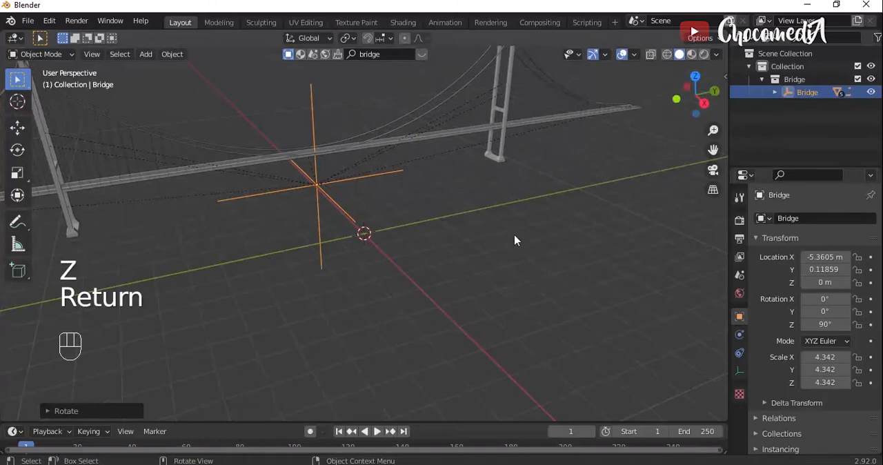
{"action": "middle_click_drag", "start_coordinate": [531, 194], "coordinate": [537, 264]}
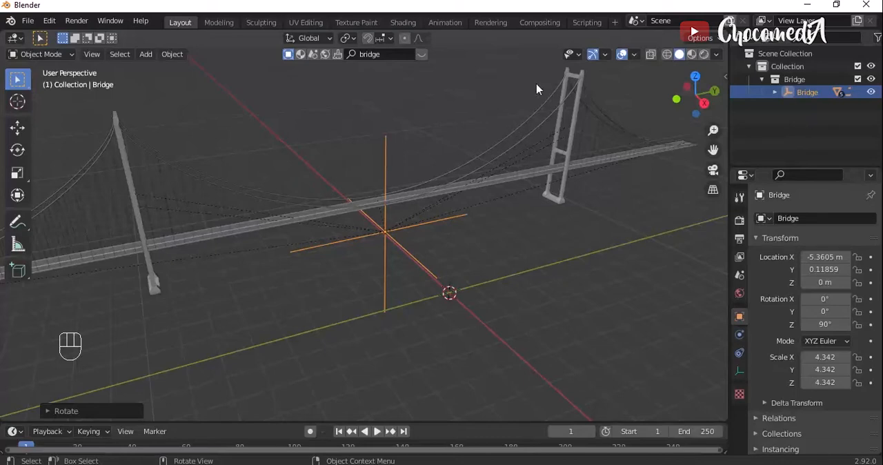
- Show the BlenderKit asset bar and search the models for "street lamp"
{"action": "left_click", "coordinate": [424, 53]}
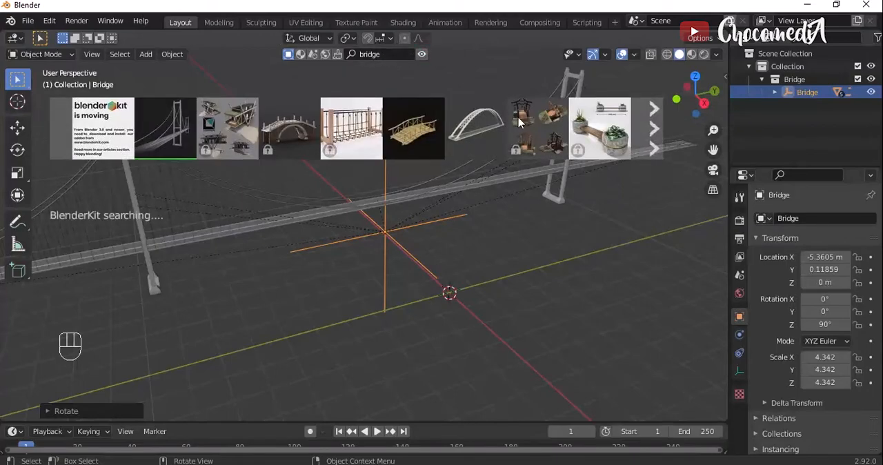
{"action": "key", "text": "n"}
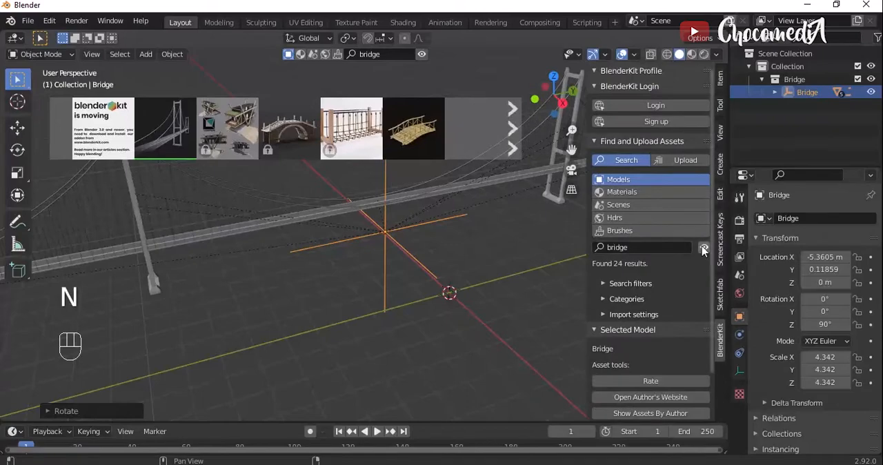
{"action": "left_click", "coordinate": [704, 249]}
{"action": "left_click", "coordinate": [704, 248]}
{"action": "left_click", "coordinate": [668, 247]}
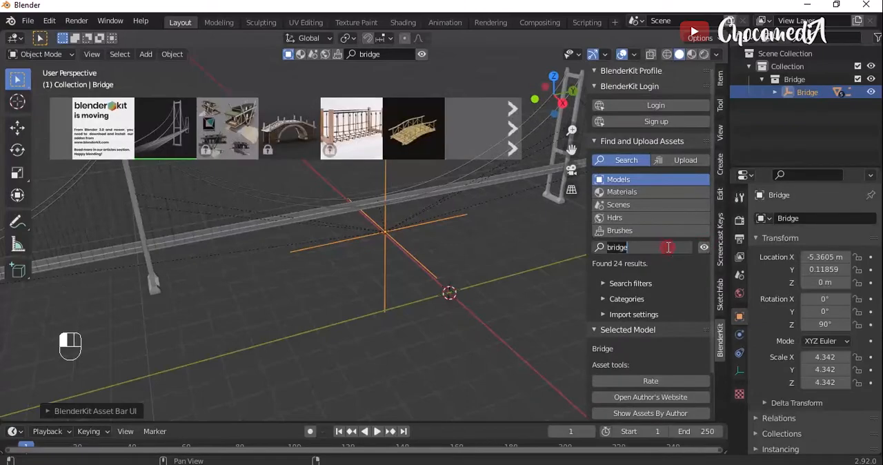
{"action": "type", "text": "stree"}
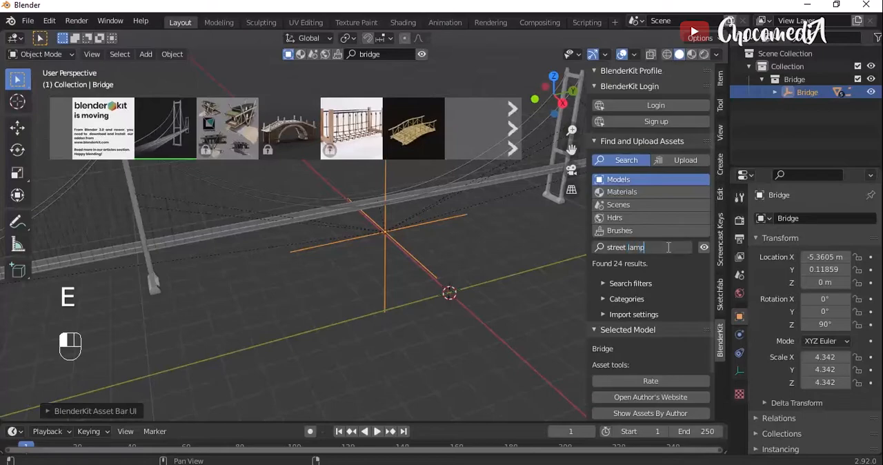
{"action": "type", "text": "t lamp"}
{"action": "key", "text": "Return"}
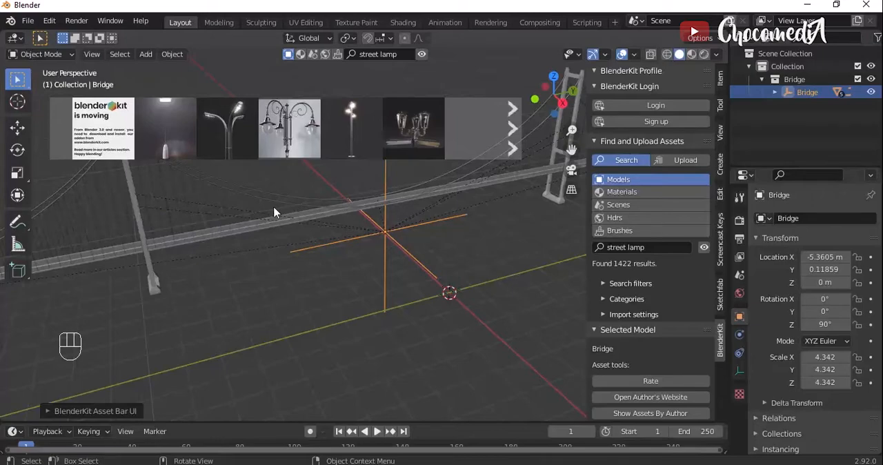
- Place the Modern Street Lamp #03 model on the bridge deck near its middle and hide the asset bar and sidebar
{"action": "left_click_drag", "start_coordinate": [366, 136], "coordinate": [340, 208]}
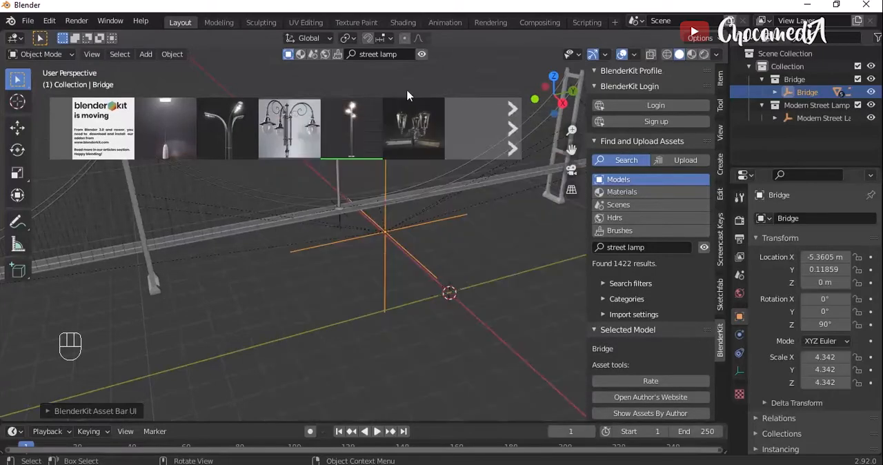
{"action": "left_click", "coordinate": [422, 57]}
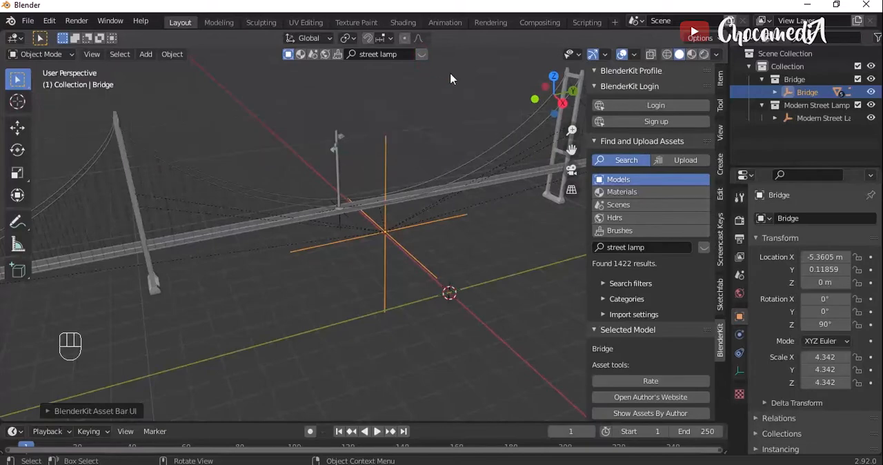
{"action": "key", "text": "n"}
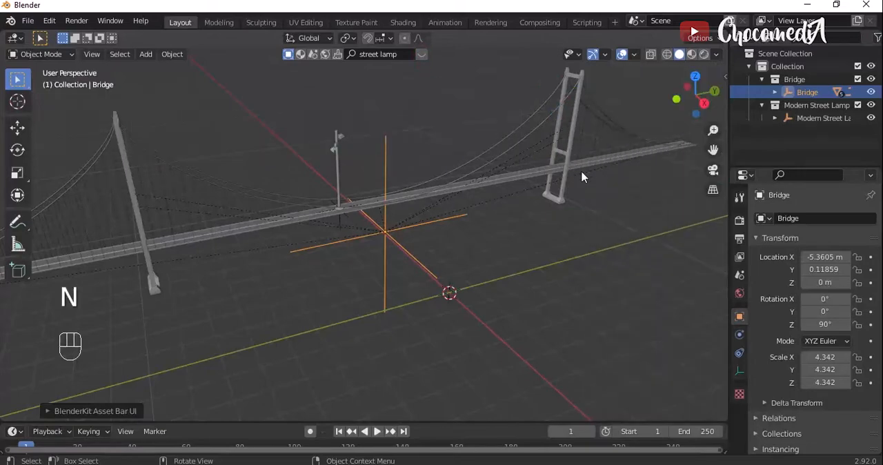
- Move the street lamp by its parent empty along the global Y axis to the bridge's near end, at about Y -18.94 m
{"action": "left_click", "coordinate": [341, 226]}
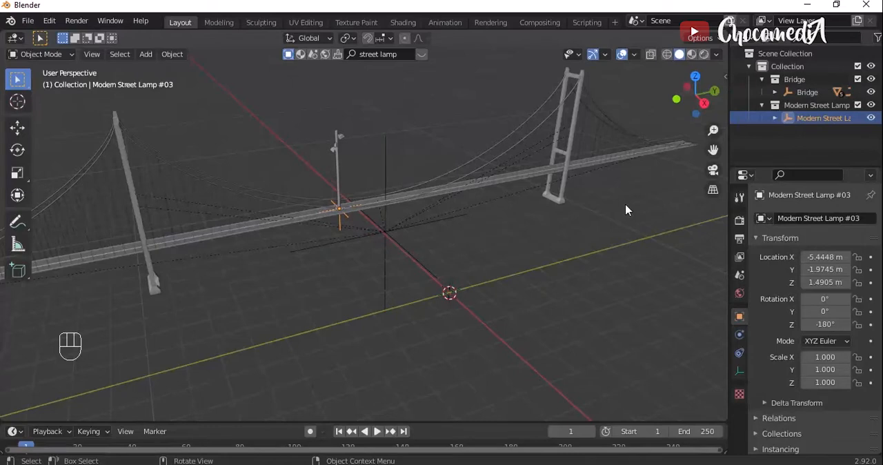
{"action": "scroll", "coordinate": [626, 210], "scroll_direction": "down", "scroll_amount": 3}
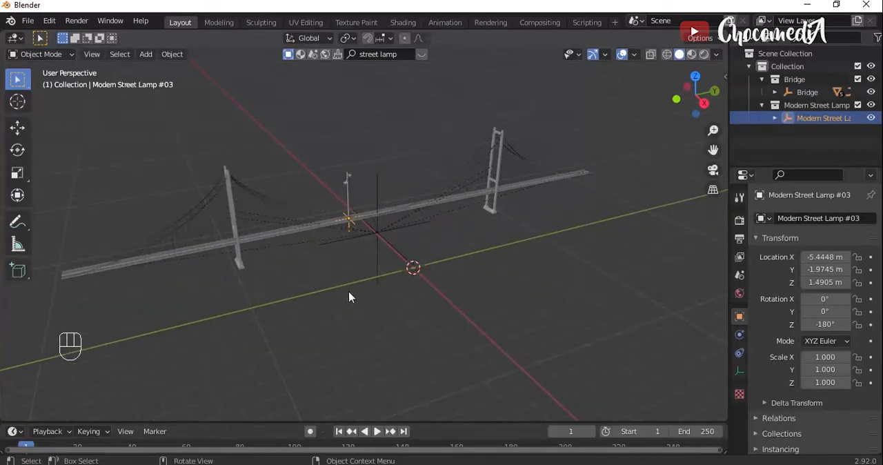
{"action": "key", "text": "g"}
{"action": "key", "text": "y"}
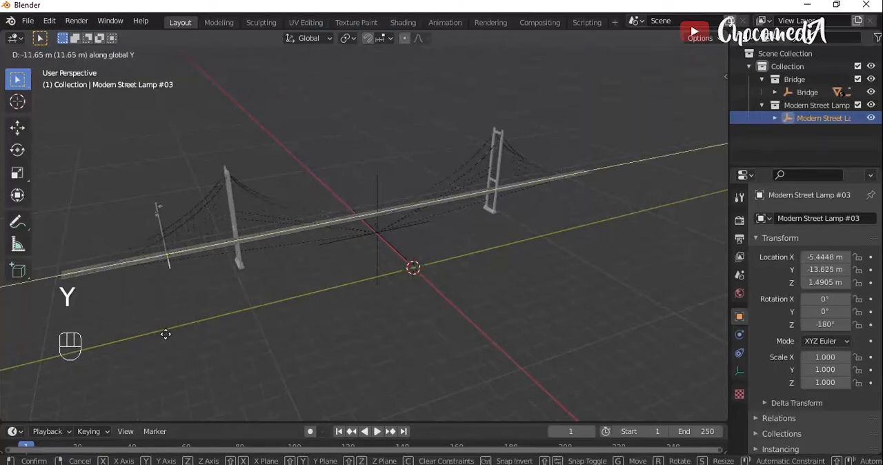
{"action": "left_click", "coordinate": [67, 350]}
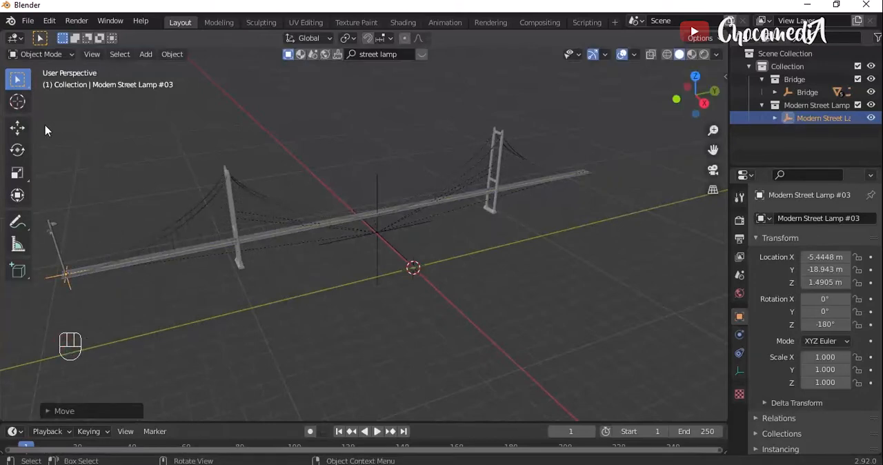
- Place the 3D cursor at the street lamp's base and lock the view to the 3D cursor
{"action": "left_click", "coordinate": [18, 102]}
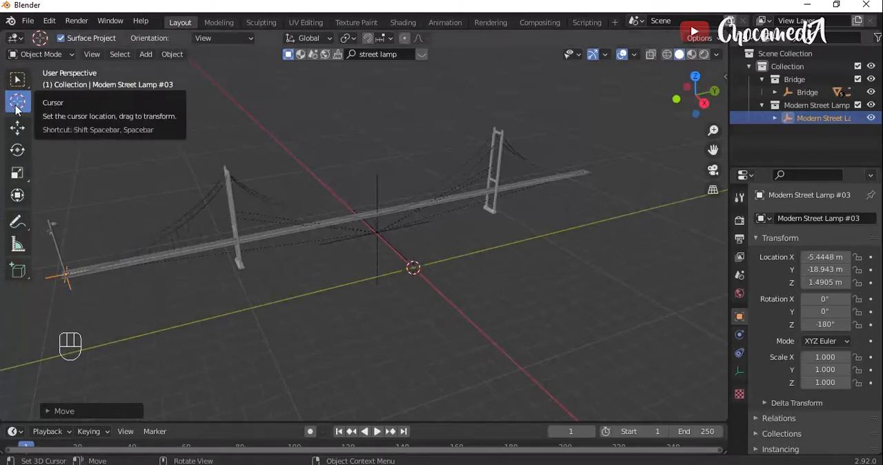
{"action": "left_click", "coordinate": [64, 274]}
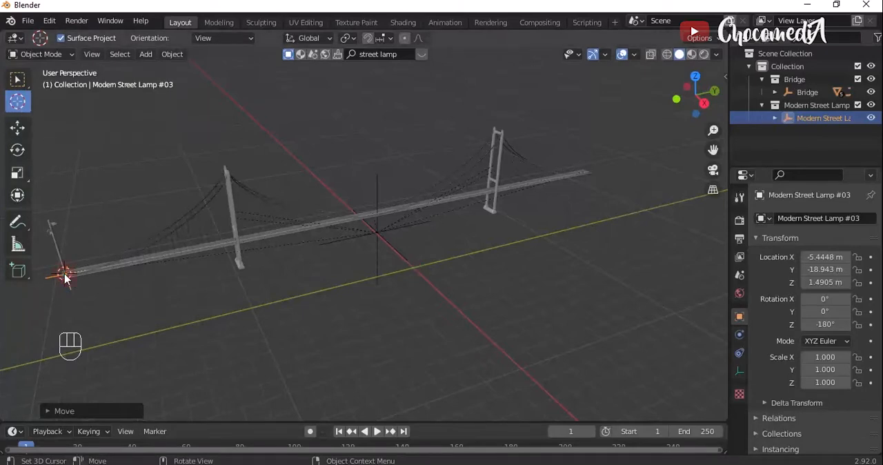
{"action": "key", "text": "n"}
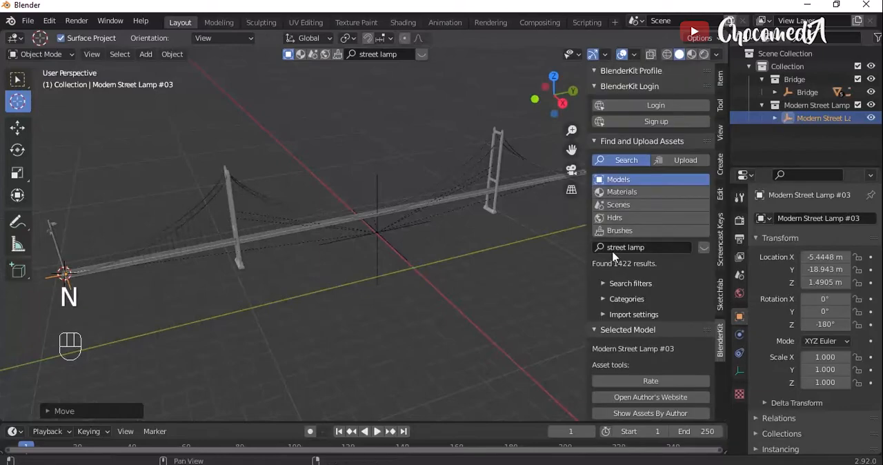
{"action": "left_click", "coordinate": [720, 132]}
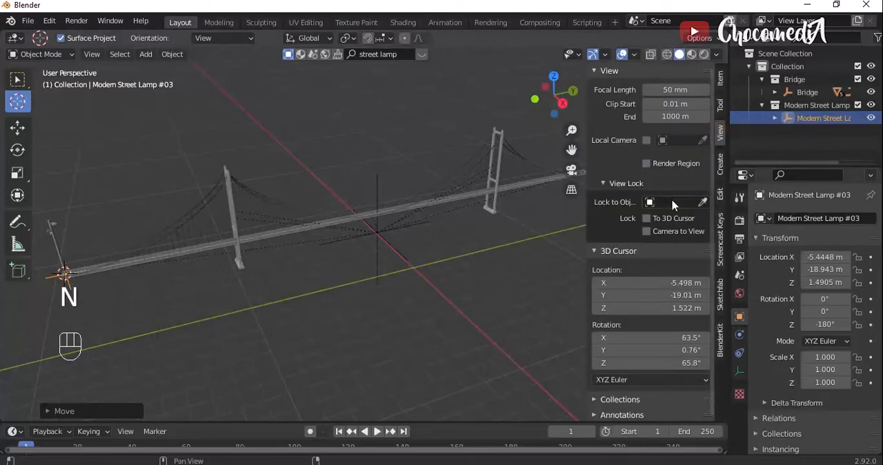
{"action": "left_click", "coordinate": [646, 219]}
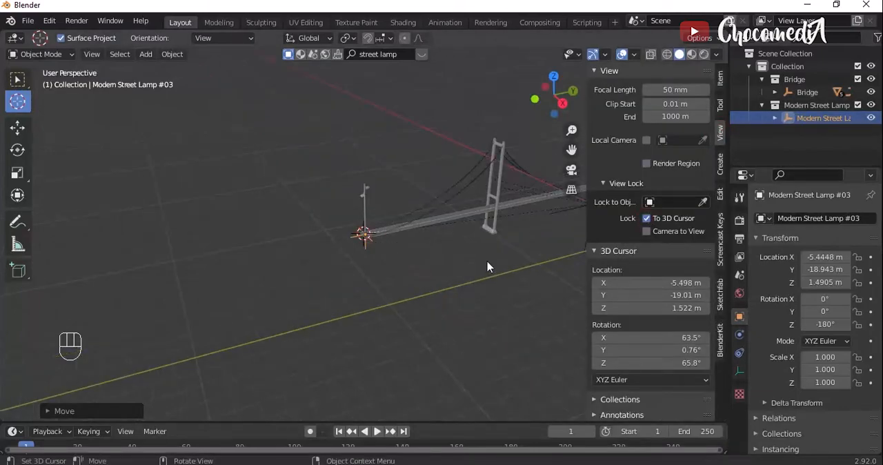
{"action": "key", "text": "n"}
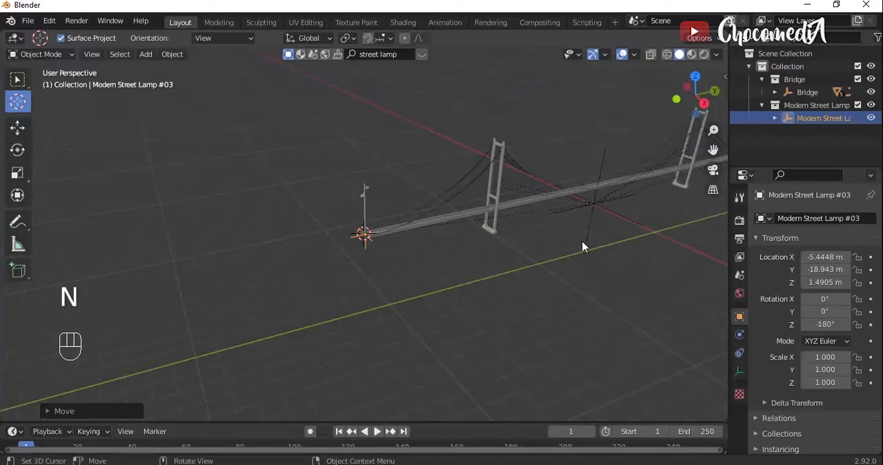
- Activate the Move tool and scale the street lamp down uniformly to about 0.211
{"action": "scroll", "coordinate": [582, 246], "scroll_direction": "up", "scroll_amount": 10}
{"action": "scroll", "coordinate": [583, 242], "scroll_direction": "up", "scroll_amount": 1}
{"action": "scroll", "coordinate": [583, 242], "scroll_direction": "down", "scroll_amount": 7}
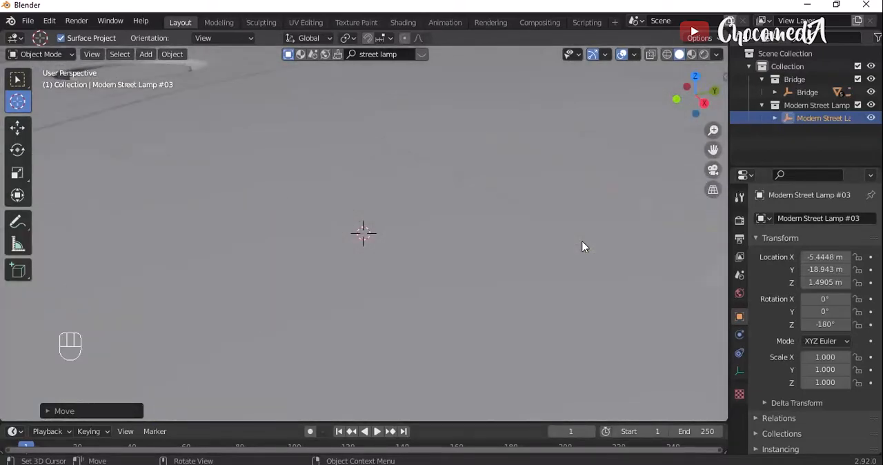
{"action": "left_click", "coordinate": [582, 242]}
{"action": "scroll", "coordinate": [582, 242], "scroll_direction": "down", "scroll_amount": 6}
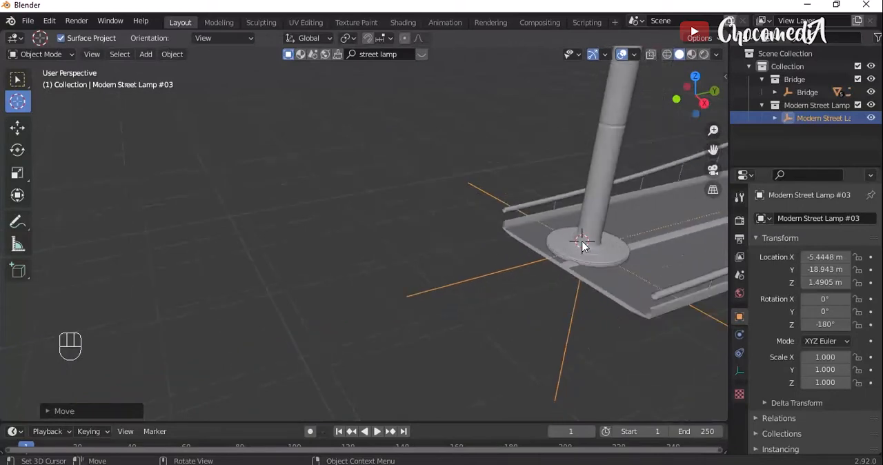
{"action": "scroll", "coordinate": [582, 246], "scroll_direction": "down", "scroll_amount": 3}
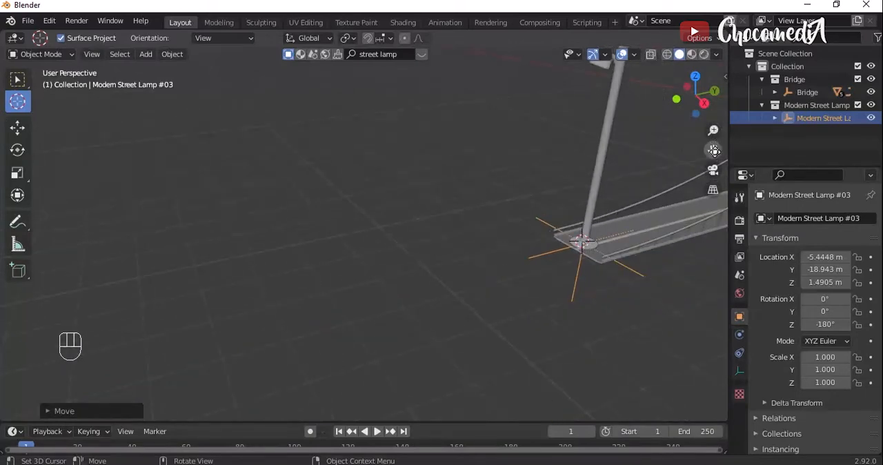
{"action": "left_click_drag", "start_coordinate": [713, 150], "coordinate": [519, 206]}
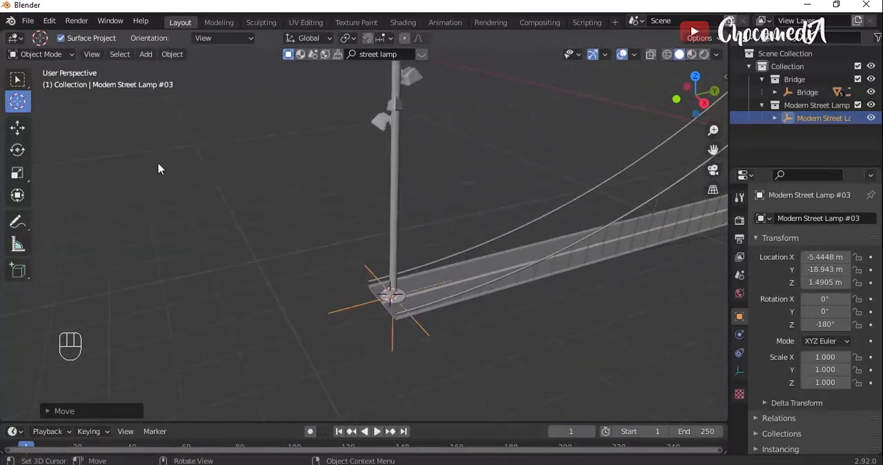
{"action": "left_click", "coordinate": [17, 127]}
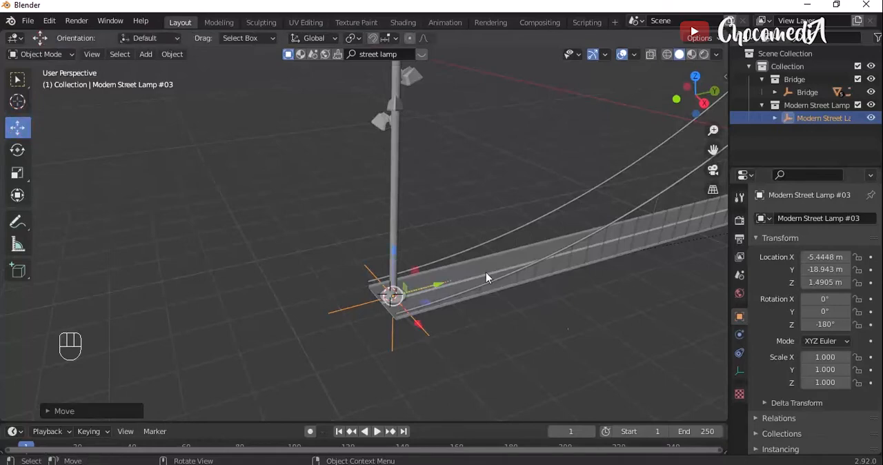
{"action": "key", "text": "s"}
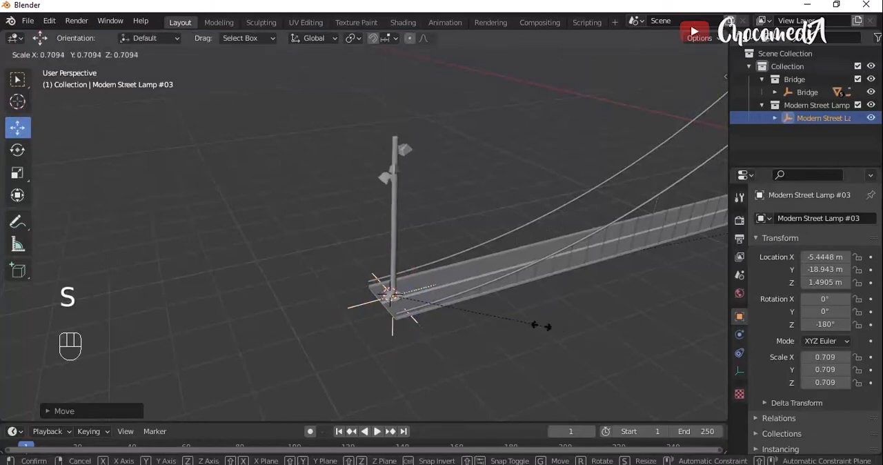
{"action": "left_click", "coordinate": [436, 304]}
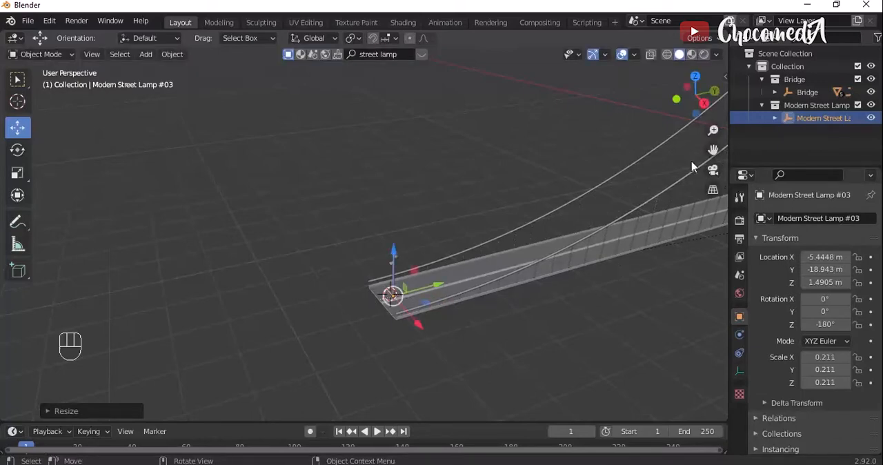
- Move the street lamp about 0.084 m along the global X axis onto the road's centre divider
{"action": "scroll", "coordinate": [610, 229], "scroll_direction": "up", "scroll_amount": 7}
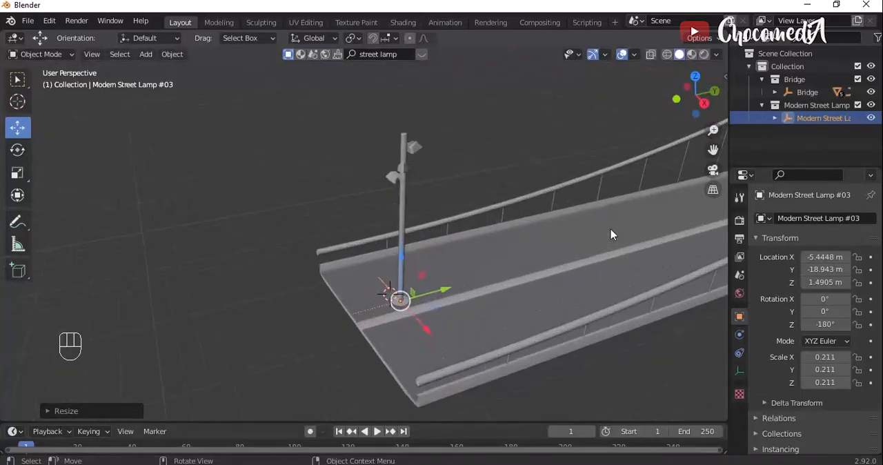
{"action": "left_click_drag", "start_coordinate": [715, 92], "coordinate": [609, 203]}
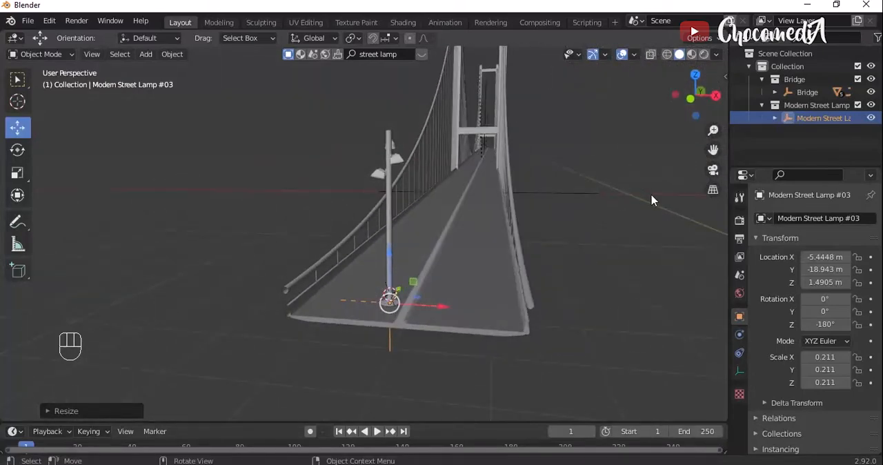
{"action": "scroll", "coordinate": [608, 225], "scroll_direction": "up", "scroll_amount": 5}
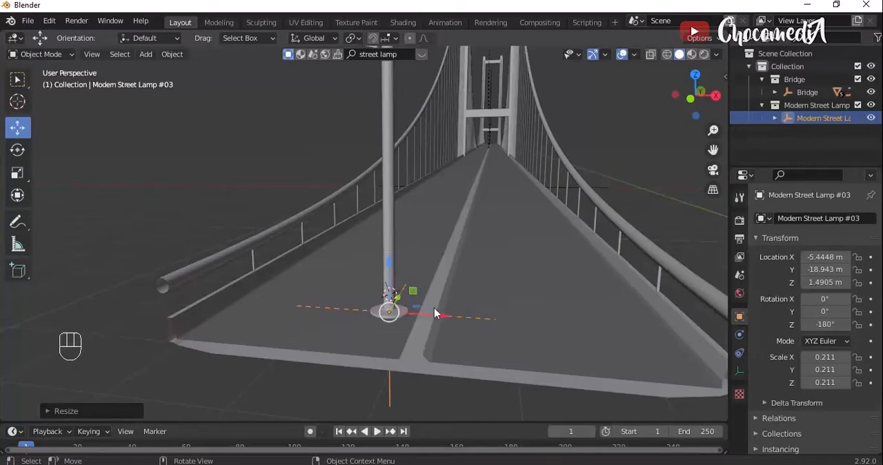
{"action": "key", "text": "g"}
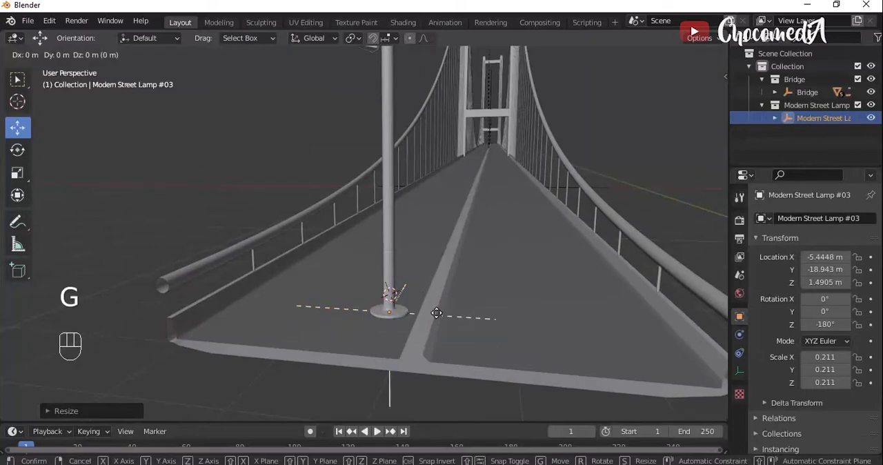
{"action": "key", "text": "x"}
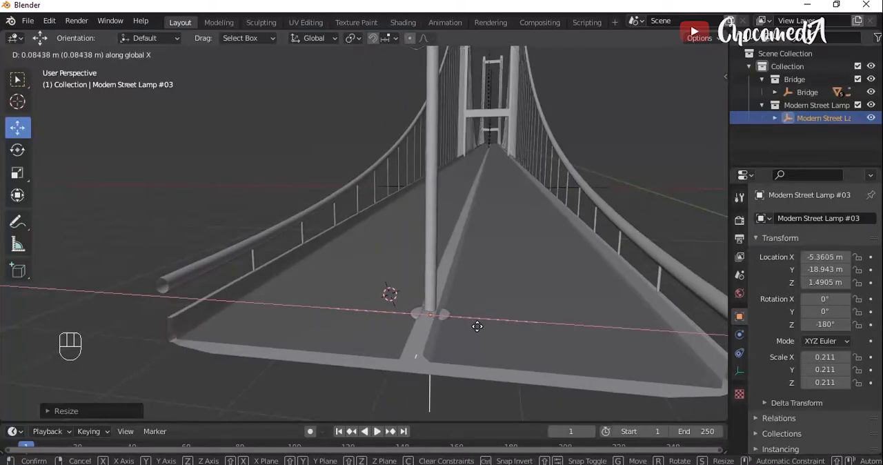
{"action": "left_click", "coordinate": [479, 332]}
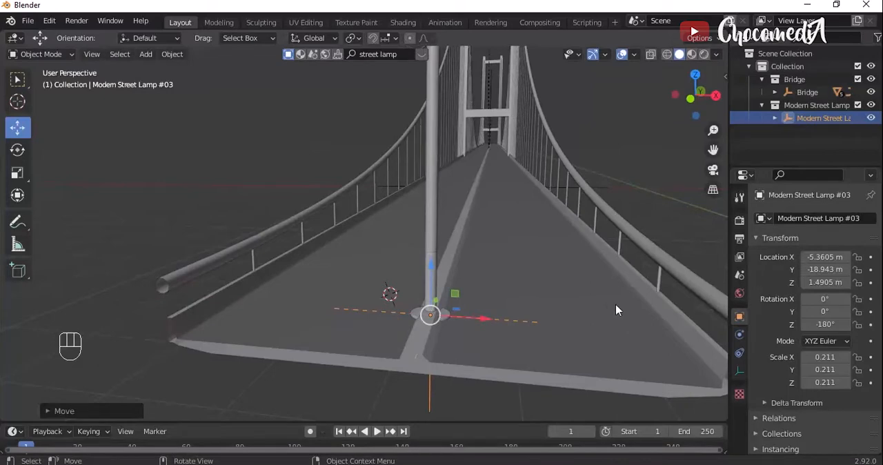
- Scale the street lamp down further to a uniform scale of about 0.106 to suit the bridge
{"action": "key", "text": "s"}
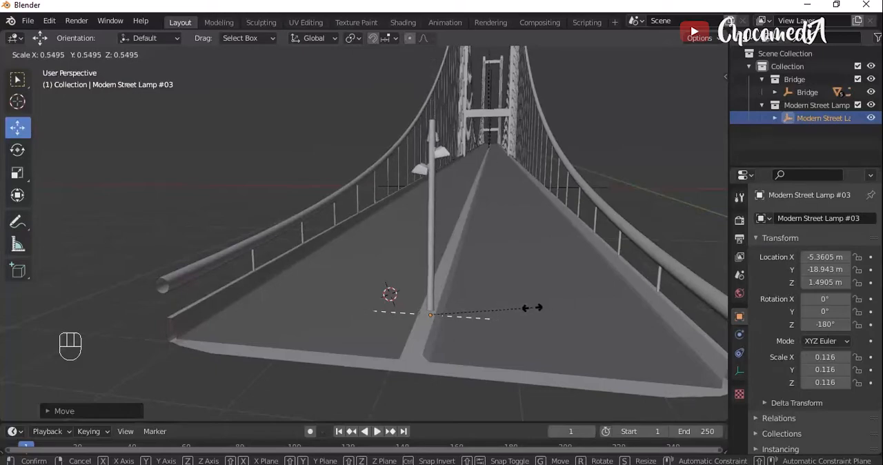
{"action": "left_click", "coordinate": [526, 309]}
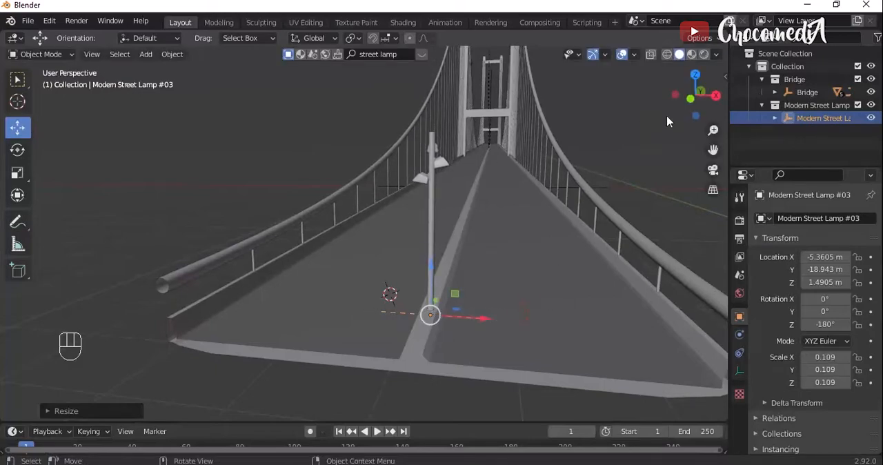
{"action": "left_click_drag", "start_coordinate": [694, 90], "coordinate": [726, 91]}
{"action": "key", "text": "s"}
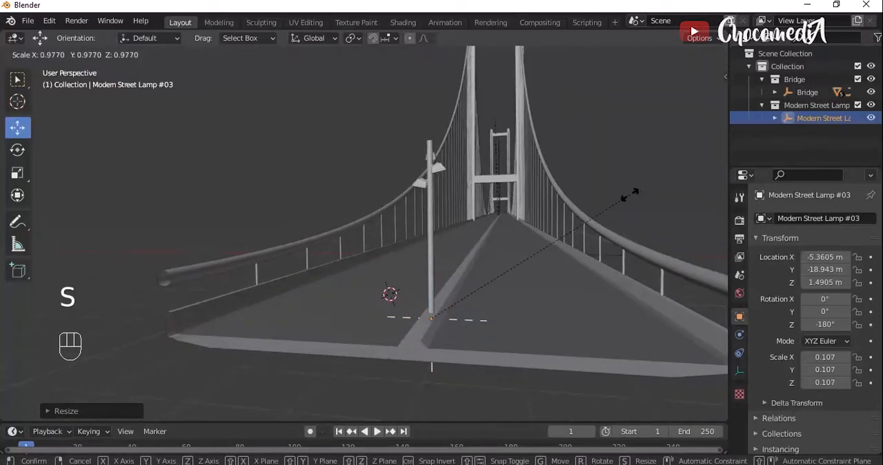
{"action": "left_click", "coordinate": [629, 198]}
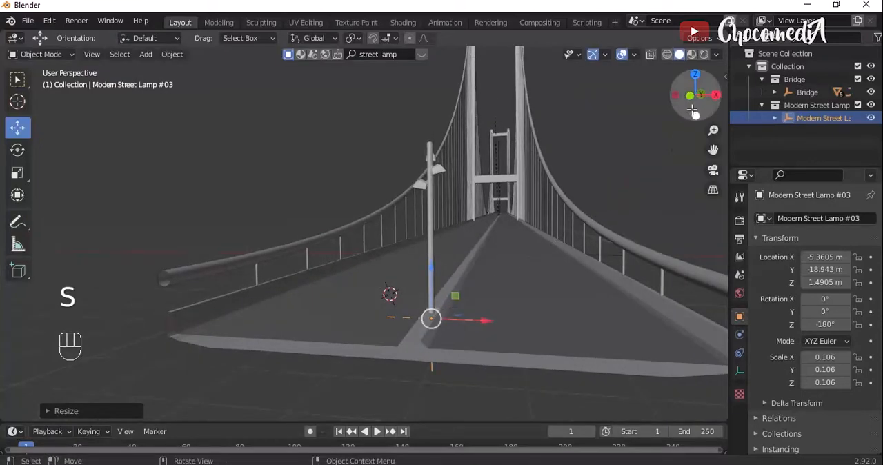
- Select the street lamp mesh on the road's centre divider and add an Array modifier to it
{"action": "left_click_drag", "start_coordinate": [694, 93], "coordinate": [706, 94]}
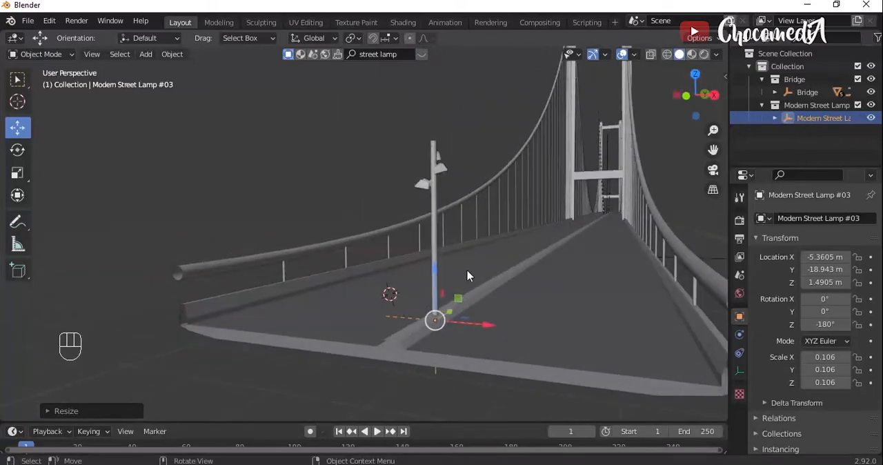
{"action": "left_click_drag", "start_coordinate": [712, 150], "coordinate": [608, 131]}
{"action": "left_click_drag", "start_coordinate": [700, 98], "coordinate": [687, 81]}
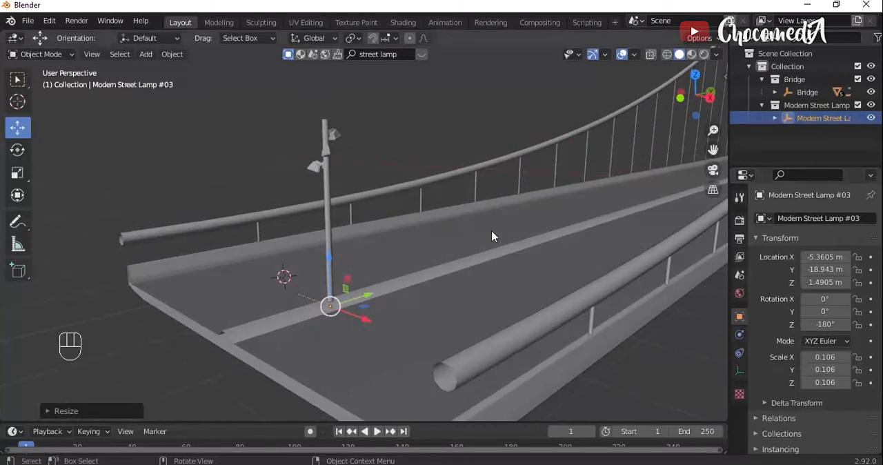
{"action": "left_click", "coordinate": [332, 158]}
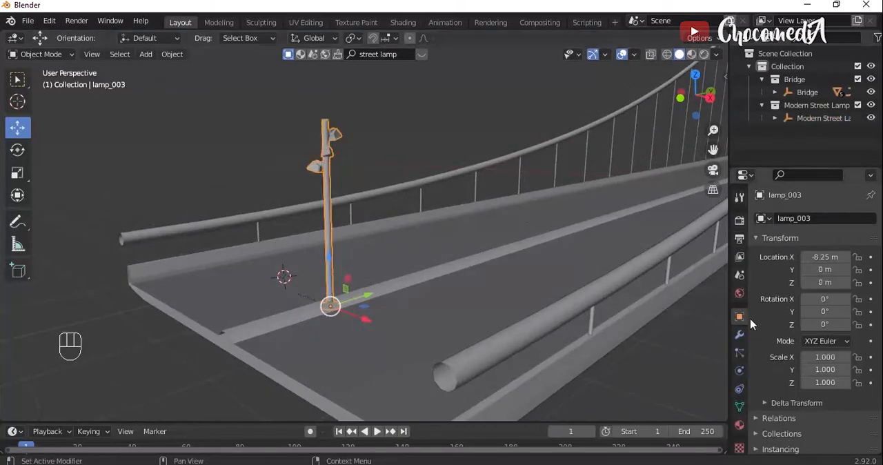
{"action": "left_click", "coordinate": [739, 334]}
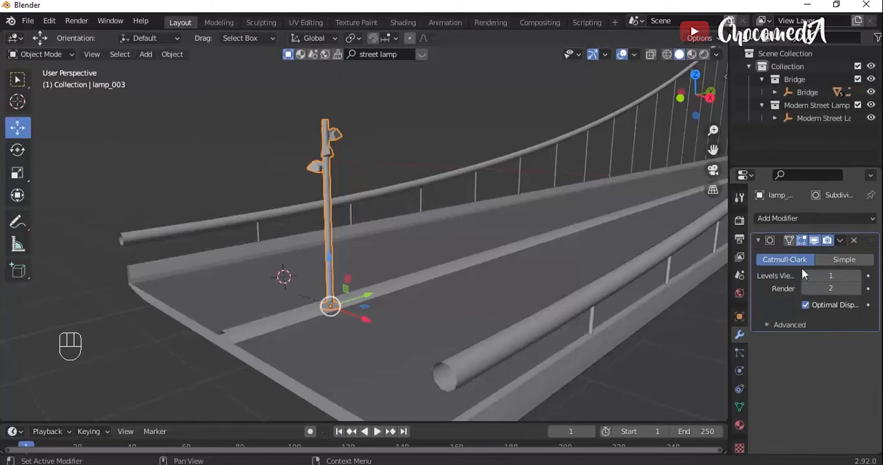
{"action": "left_click", "coordinate": [806, 218]}
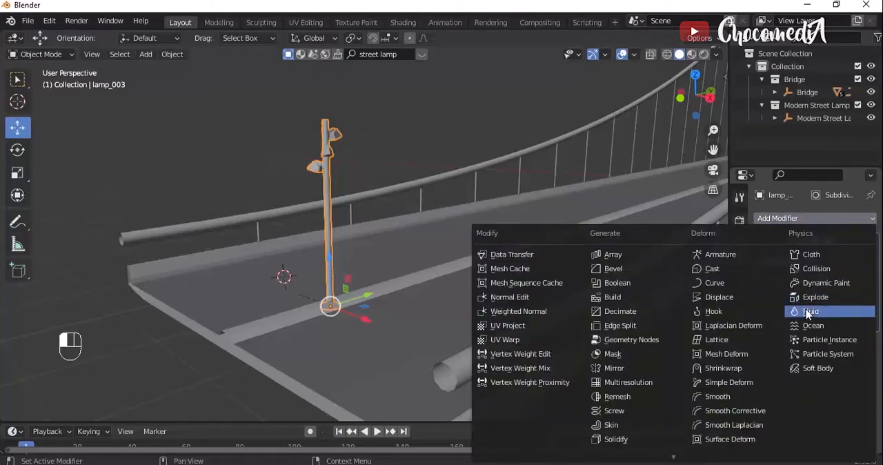
{"action": "left_click", "coordinate": [613, 254]}
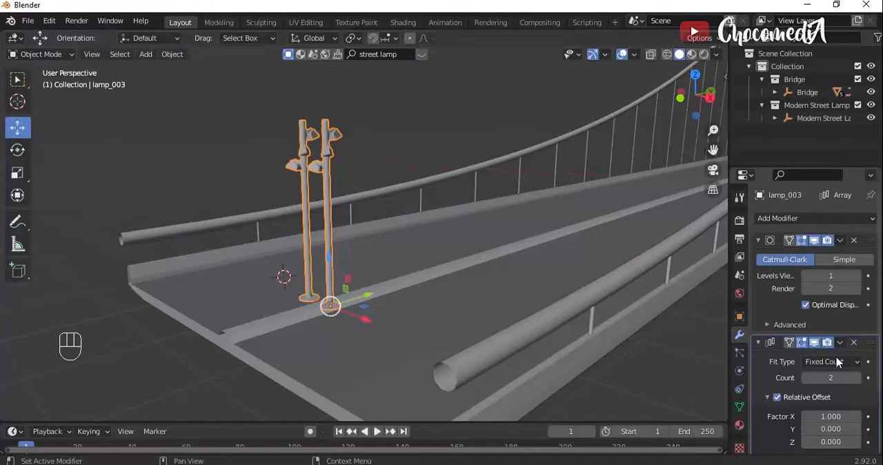
- Set the lamp array's relative offset factors to 0 in X and 15 in Y
{"action": "scroll", "coordinate": [773, 376], "scroll_direction": "down", "scroll_amount": 3}
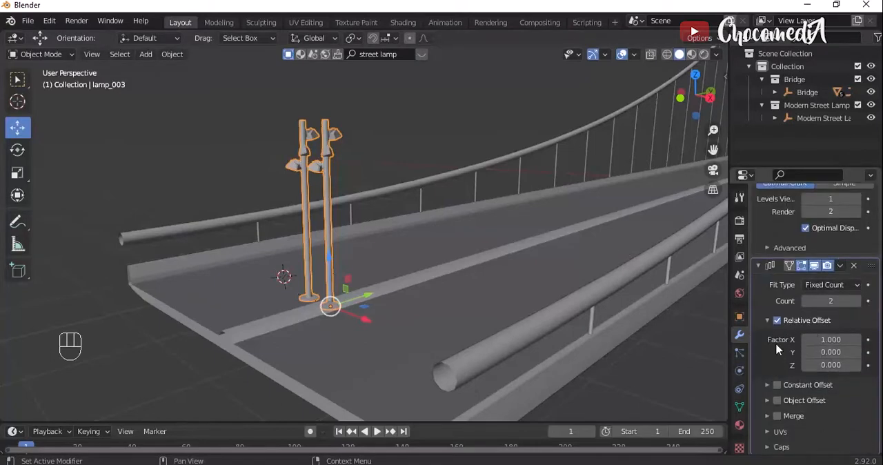
{"action": "left_click", "coordinate": [835, 338]}
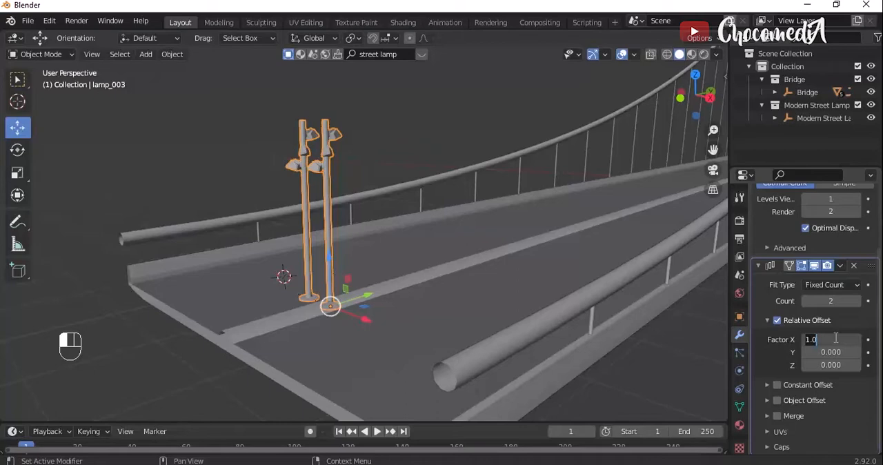
{"action": "type", "text": "0"}
{"action": "key", "text": "Return"}
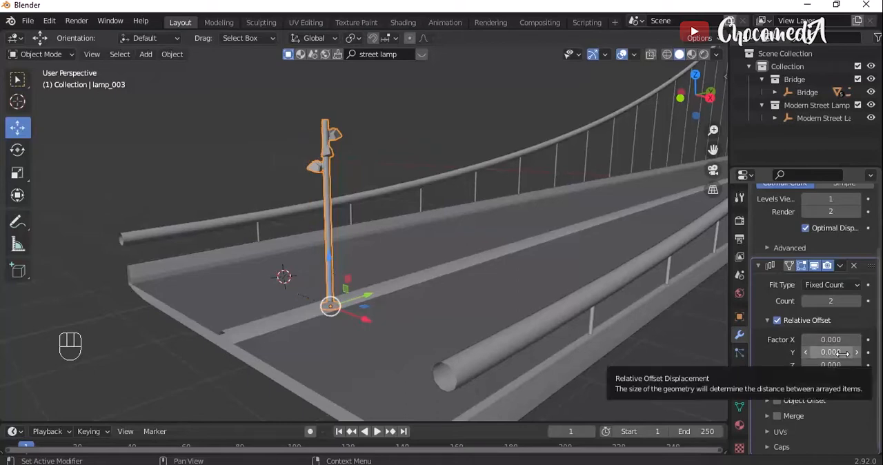
{"action": "left_click", "coordinate": [843, 354]}
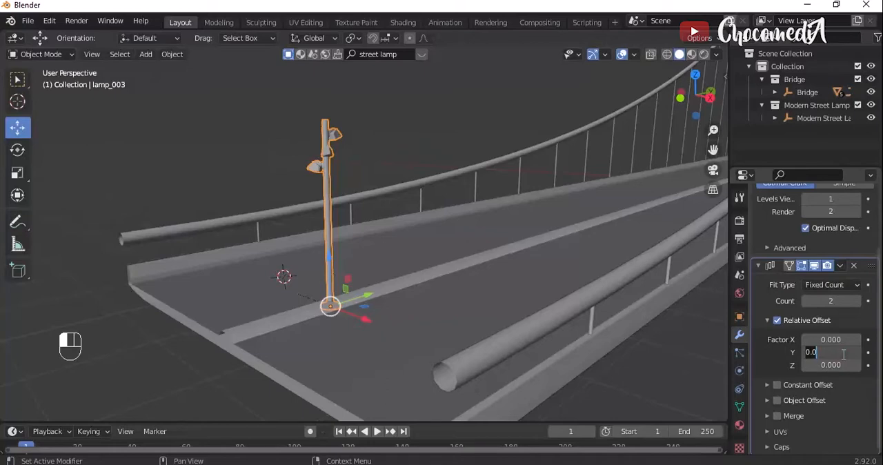
{"action": "type", "text": "15"}
{"action": "key", "text": "Return"}
- Set the lamp array's count to 100 and reverse its relative Y offset to -15 so the lamps run along the bridge
{"action": "left_click", "coordinate": [830, 301]}
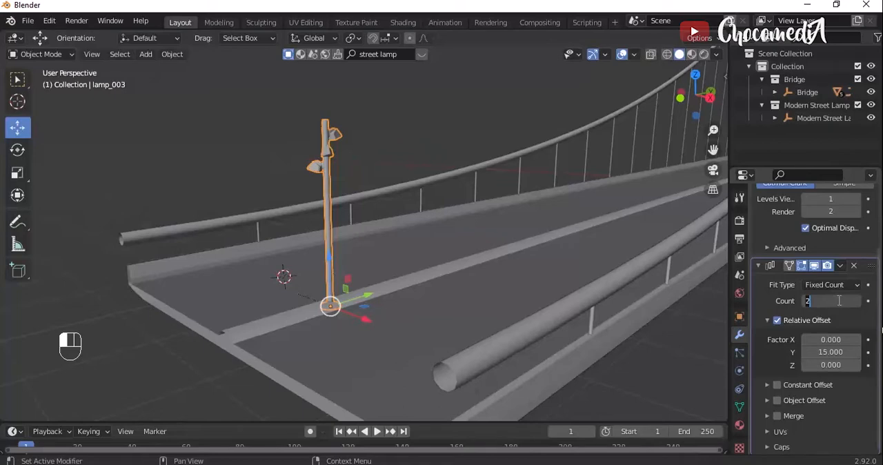
{"action": "type", "text": "100"}
{"action": "key", "text": "Return"}
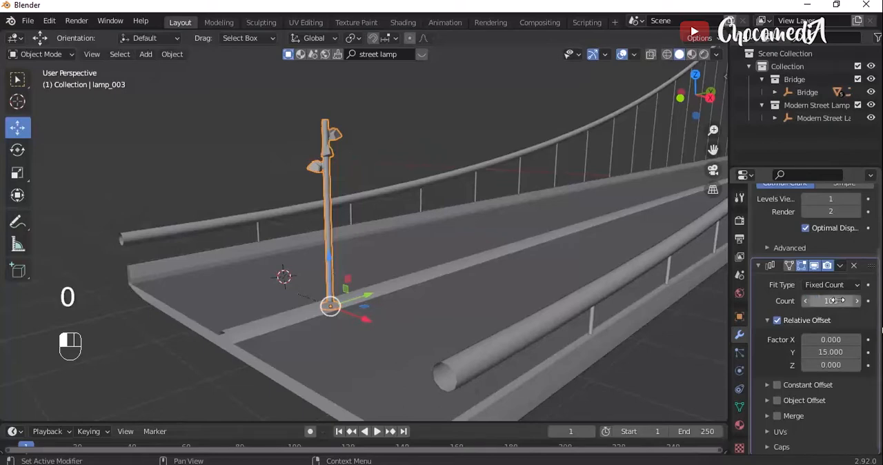
{"action": "left_click", "coordinate": [831, 352]}
{"action": "key", "text": "Left"}
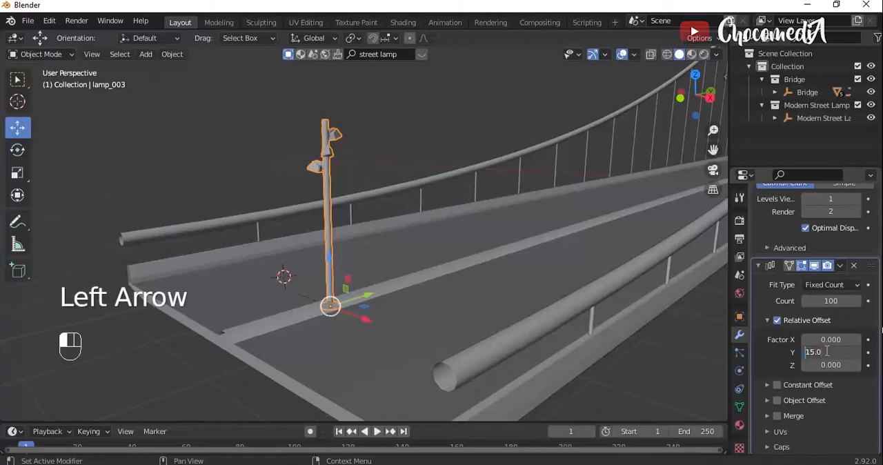
{"action": "type", "text": "-"}
{"action": "key", "text": "Return"}
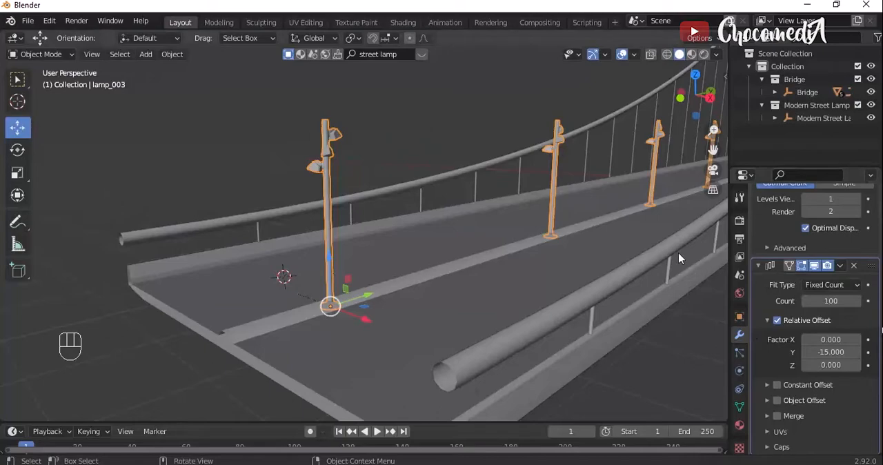
- Check the lamp row against the bridge's length from the side and reduce the array count to 50, trying 80 and 60 first
{"action": "left_click_drag", "start_coordinate": [698, 100], "coordinate": [649, 141]}
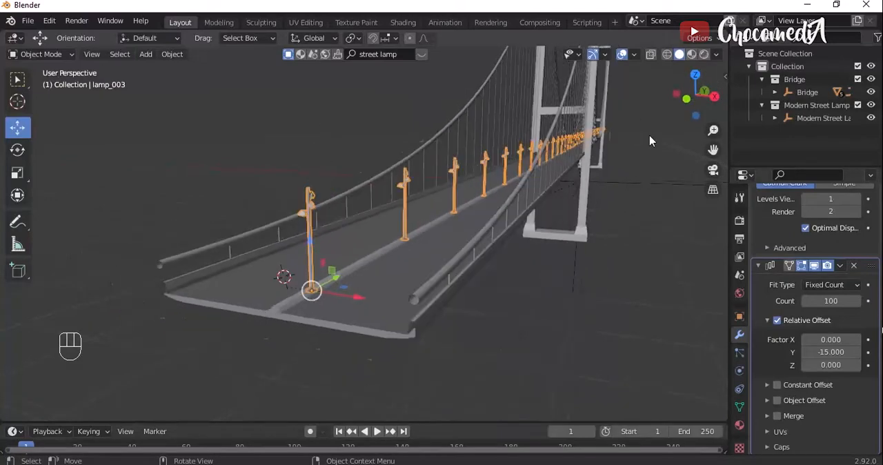
{"action": "scroll", "coordinate": [649, 141], "scroll_direction": "down", "scroll_amount": 8}
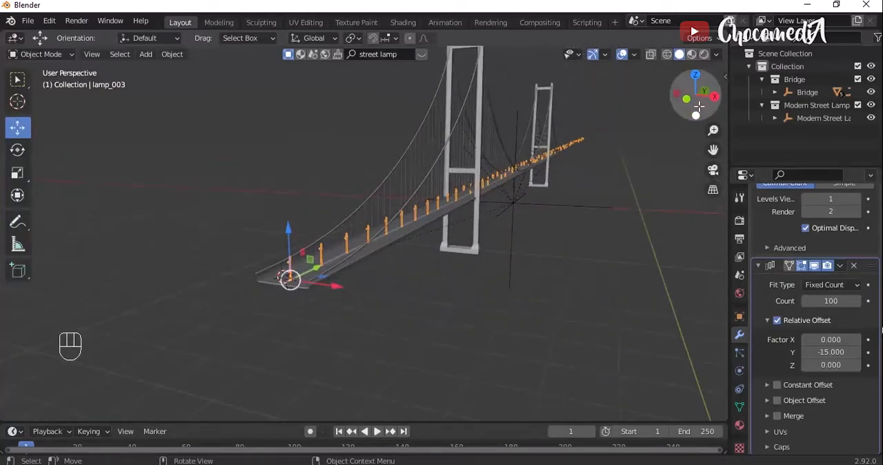
{"action": "left_click_drag", "start_coordinate": [699, 107], "coordinate": [665, 162]}
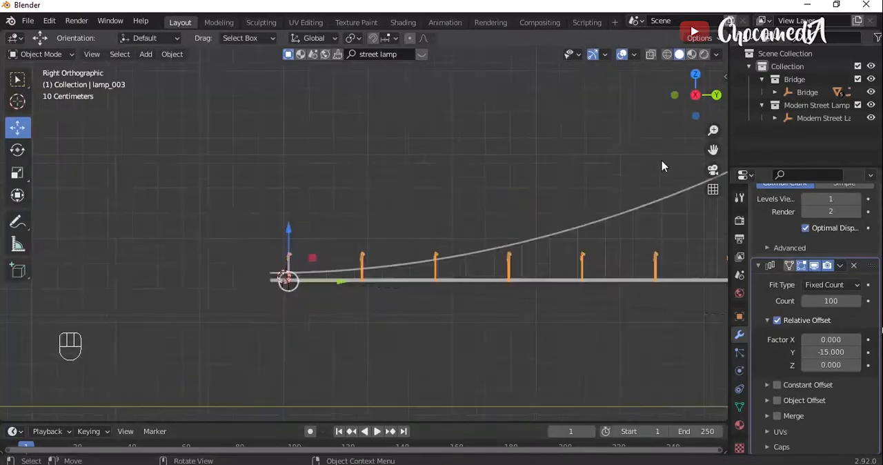
{"action": "scroll", "coordinate": [662, 167], "scroll_direction": "down", "scroll_amount": 5}
{"action": "left_click_drag", "start_coordinate": [713, 149], "coordinate": [352, 129]}
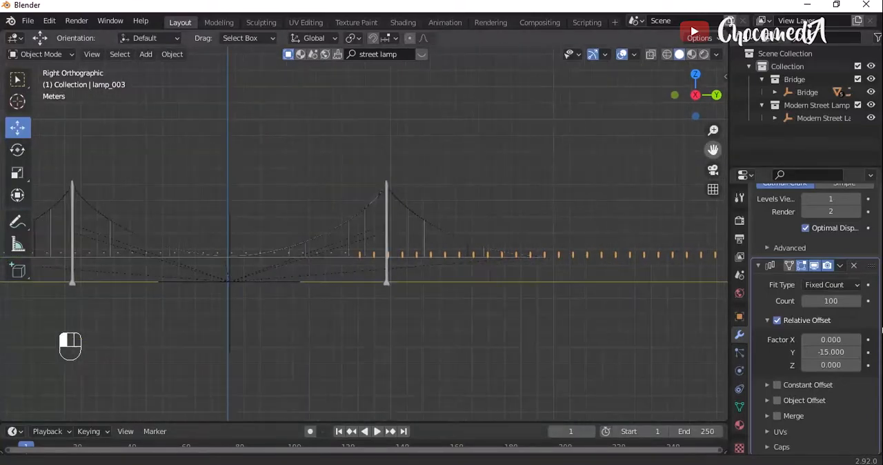
{"action": "left_click", "coordinate": [837, 301]}
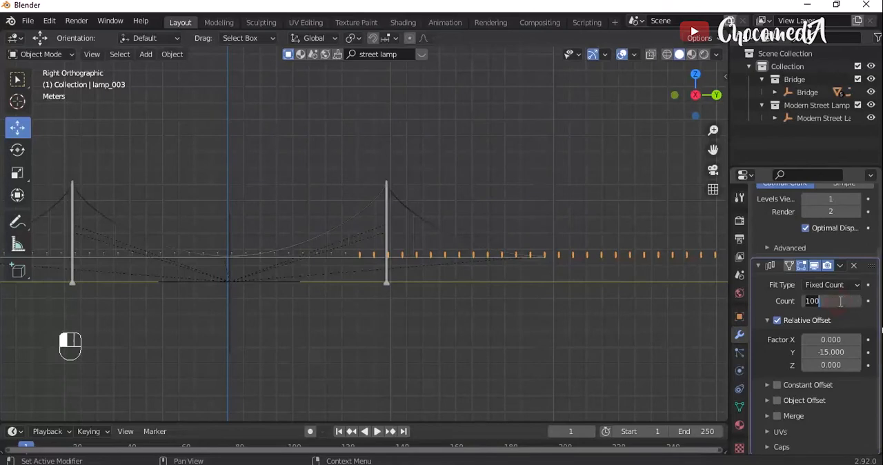
{"action": "type", "text": "80"}
{"action": "key", "text": "Return"}
{"action": "left_click", "coordinate": [844, 301]}
{"action": "key", "text": "Return"}
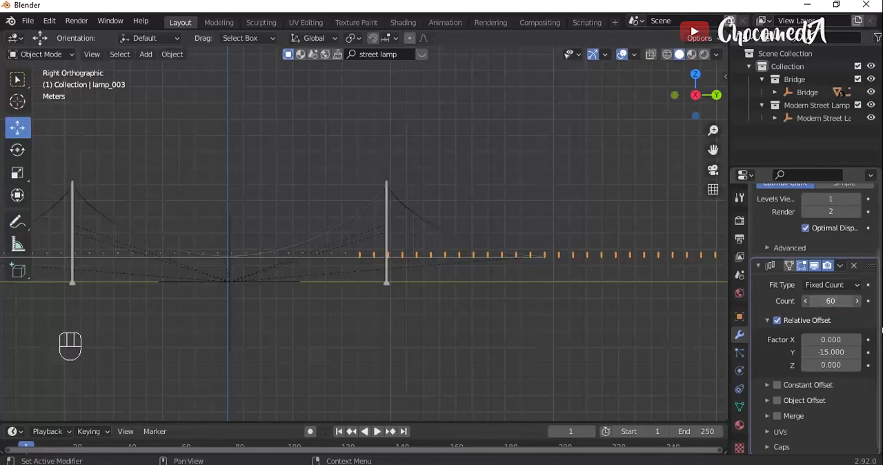
{"action": "left_click", "coordinate": [842, 301]}
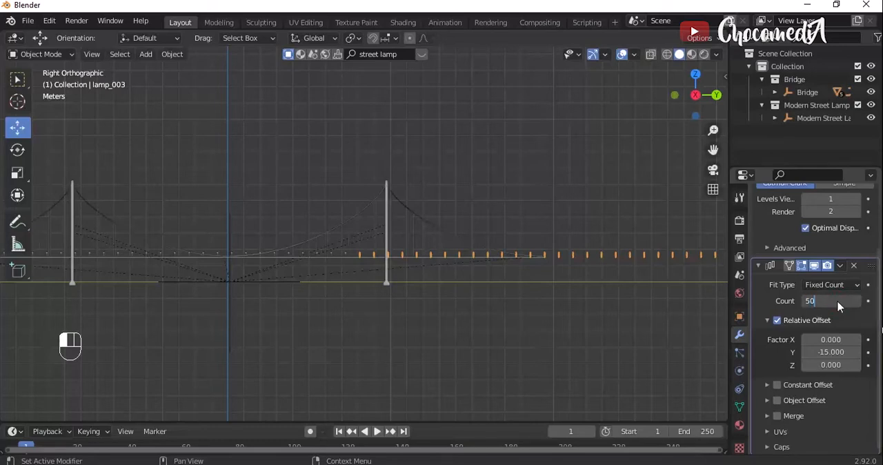
{"action": "key", "text": "Return"}
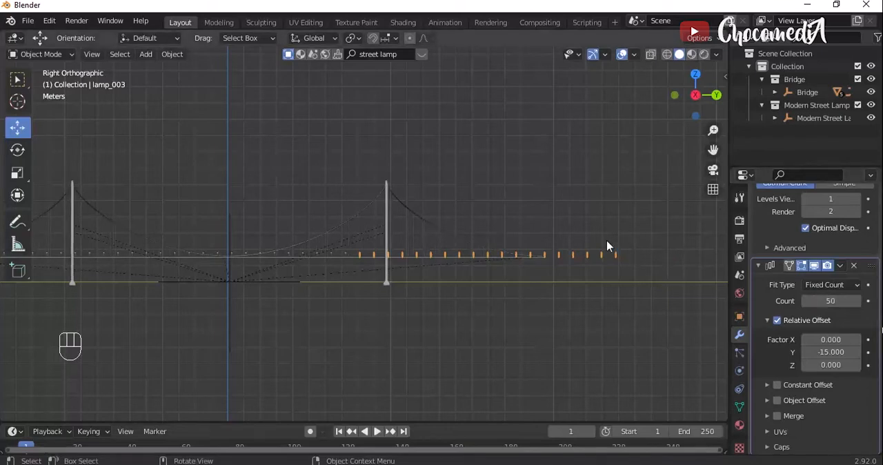
{"action": "left_click", "coordinate": [840, 312]}
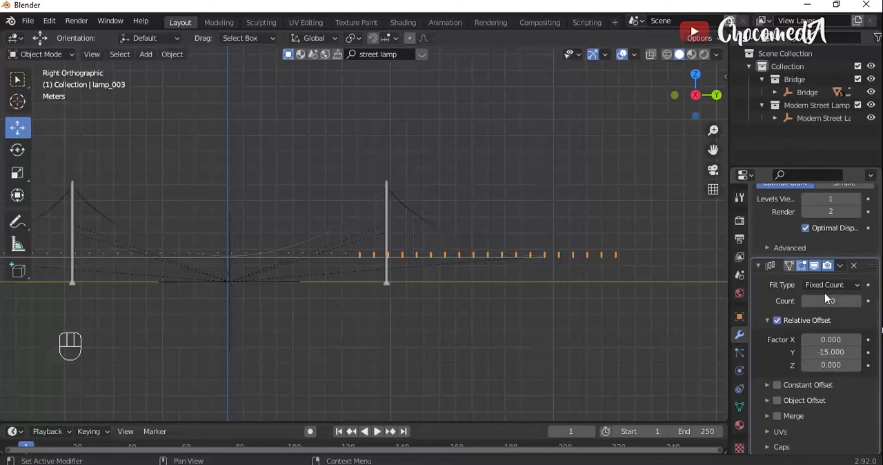
- Return to the near end of the bridge and search the BlenderKit model library for "car"
{"action": "mouse_move", "coordinate": [690, 104]}
{"action": "left_mouse_down"}
{"action": "mouse_move", "coordinate": [680, 100]}
{"action": "mouse_move", "coordinate": [692, 102]}
{"action": "left_mouse_up"}
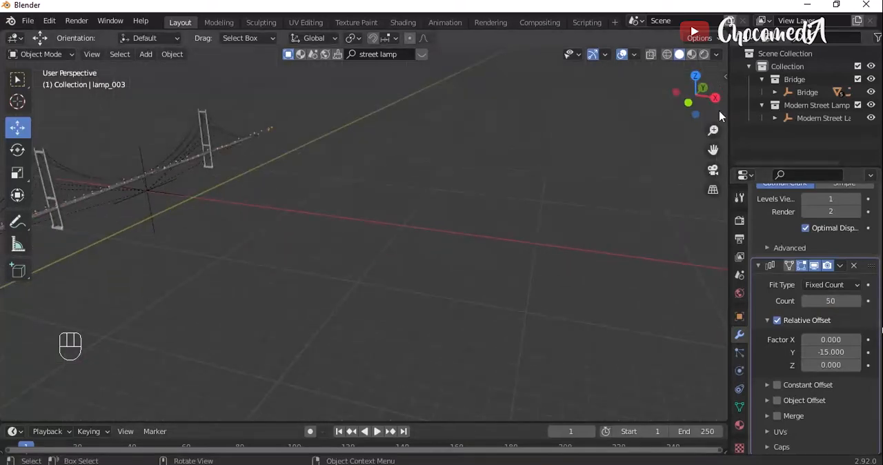
{"action": "left_click_drag", "start_coordinate": [714, 149], "coordinate": [881, 152]}
{"action": "scroll", "coordinate": [463, 213], "scroll_direction": "up", "scroll_amount": 8}
{"action": "scroll", "coordinate": [463, 215], "scroll_direction": "up", "scroll_amount": 3}
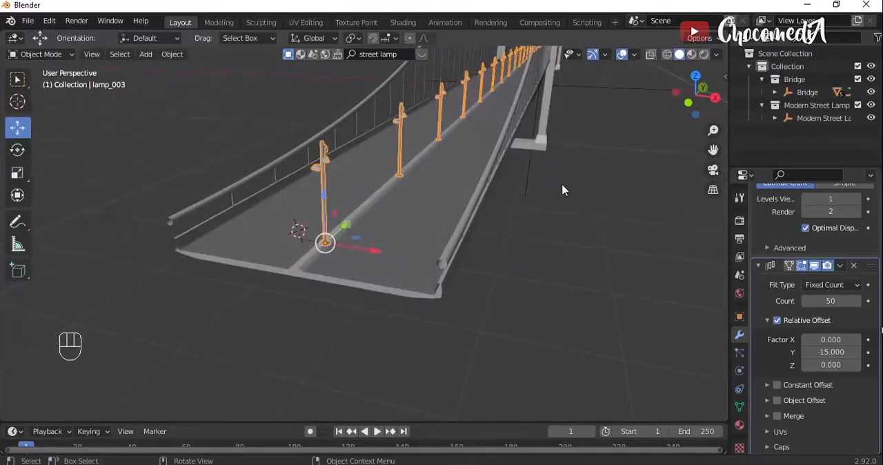
{"action": "left_click_drag", "start_coordinate": [714, 149], "coordinate": [712, 161]}
{"action": "left_click", "coordinate": [421, 53]}
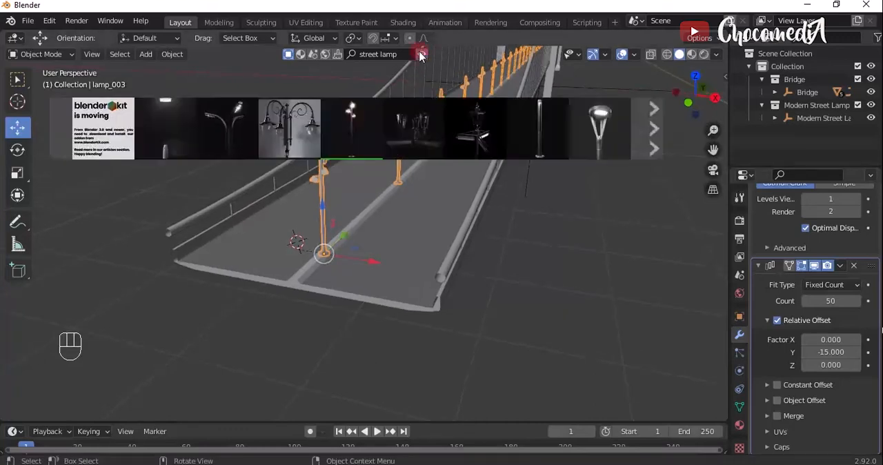
{"action": "left_click", "coordinate": [390, 54]}
{"action": "type", "text": "ca"}
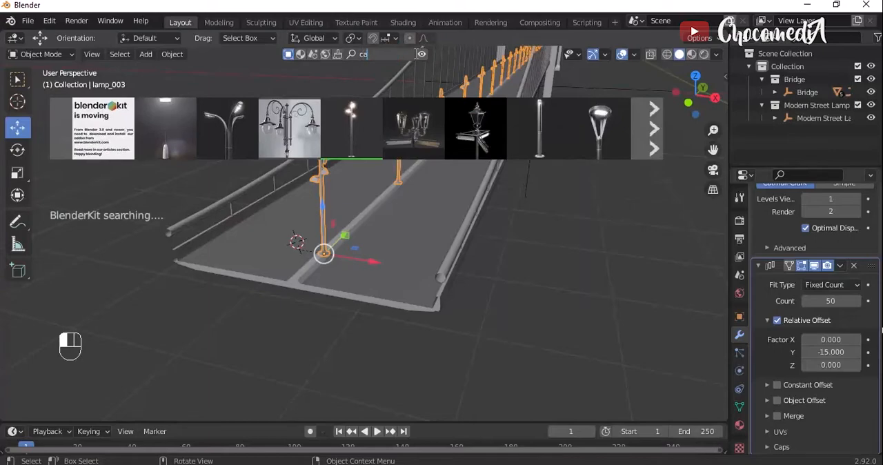
{"action": "type", "text": "r"}
{"action": "key", "text": "Return"}
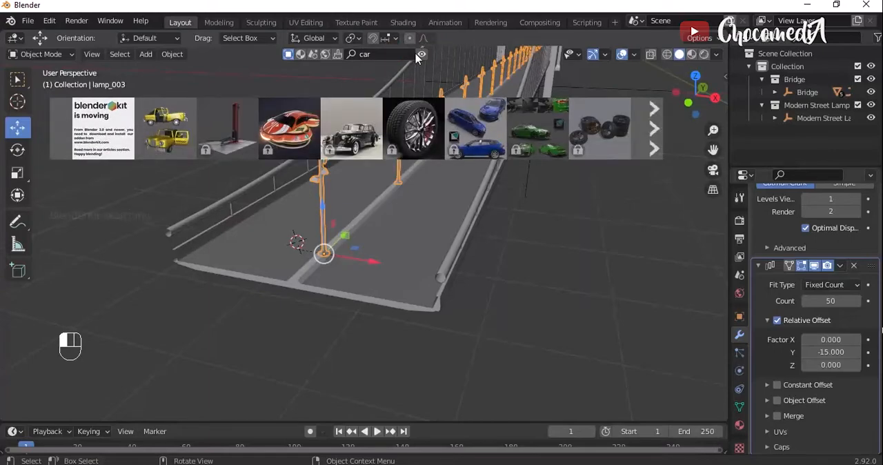
- Browse the car results, place the orange McLaren 720S model on the bridge road, and hide the asset results
{"action": "left_click", "coordinate": [655, 128]}
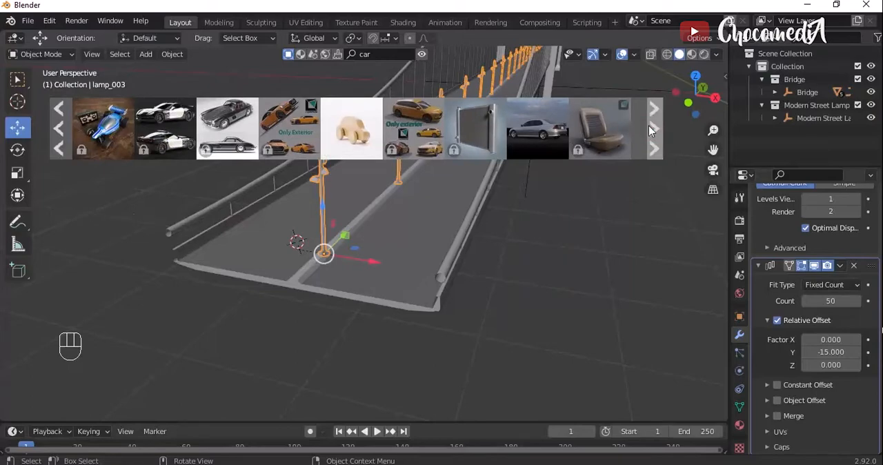
{"action": "left_click", "coordinate": [651, 130]}
{"action": "left_click", "coordinate": [651, 130]}
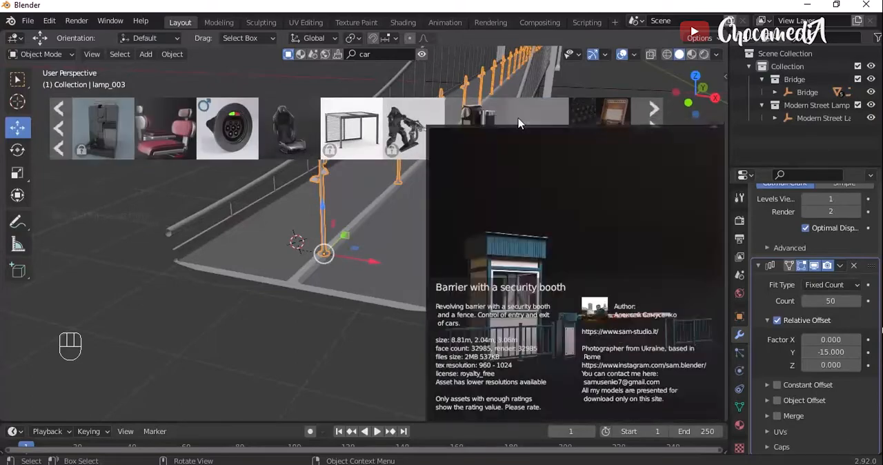
{"action": "mouse_move", "coordinate": [119, 128]}
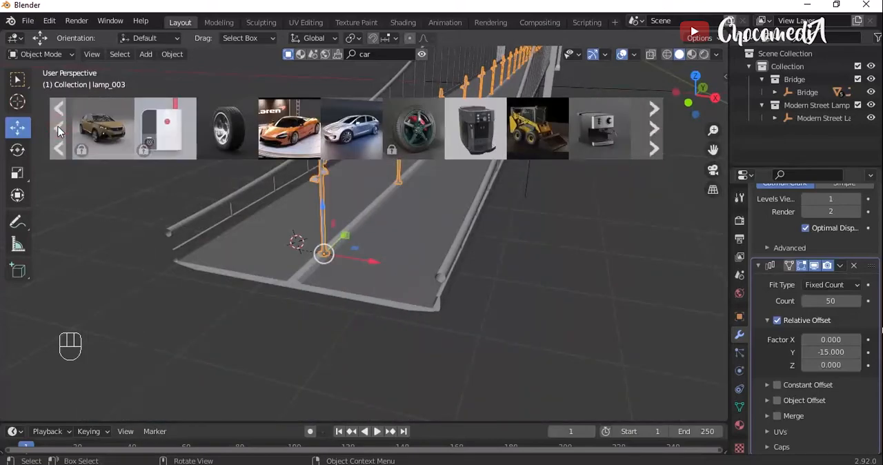
{"action": "mouse_move", "coordinate": [291, 144]}
{"action": "left_click_drag", "start_coordinate": [290, 145], "coordinate": [384, 194]}
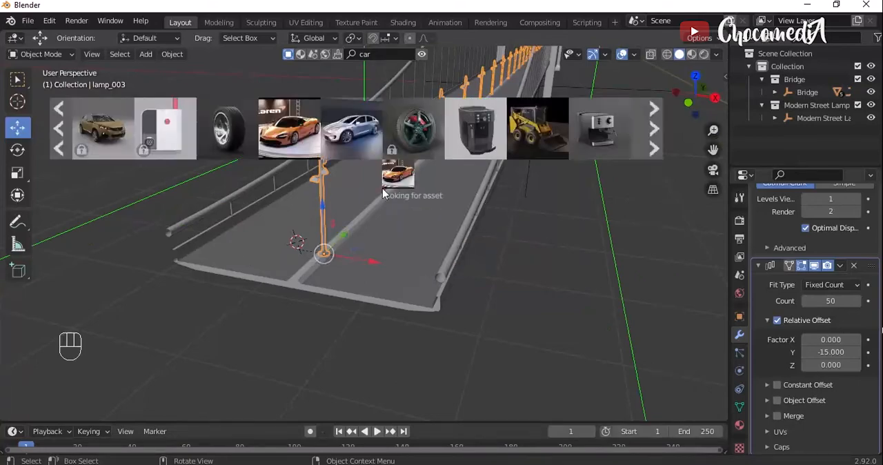
{"action": "left_click", "coordinate": [421, 55]}
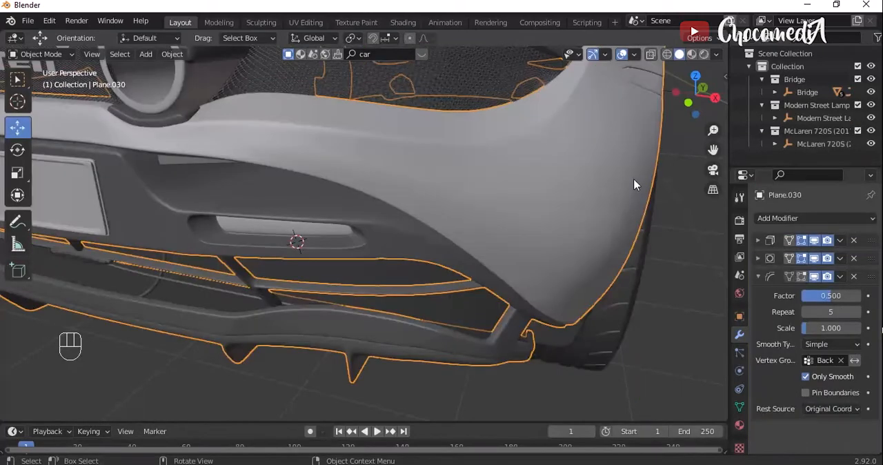
- Select the McLaren 720S parent empty and scale the whole car down to about 0.094
{"action": "left_click", "coordinate": [811, 146]}
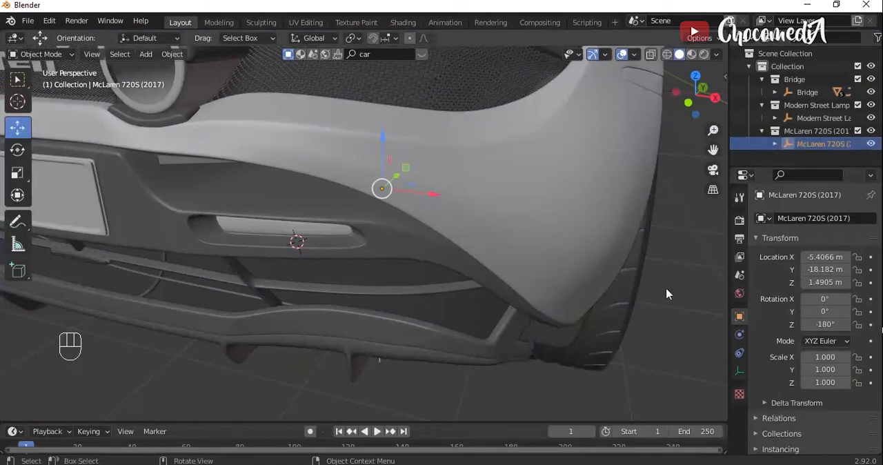
{"action": "scroll", "coordinate": [667, 294], "scroll_direction": "down", "scroll_amount": 5}
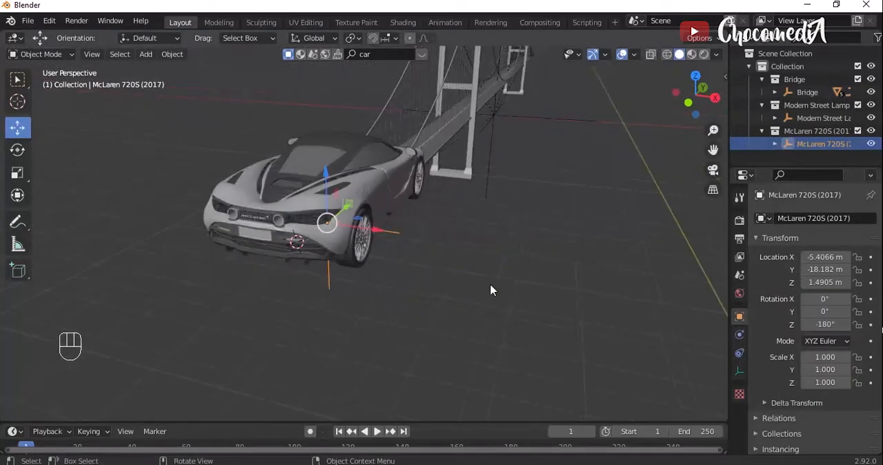
{"action": "left_click", "coordinate": [398, 292]}
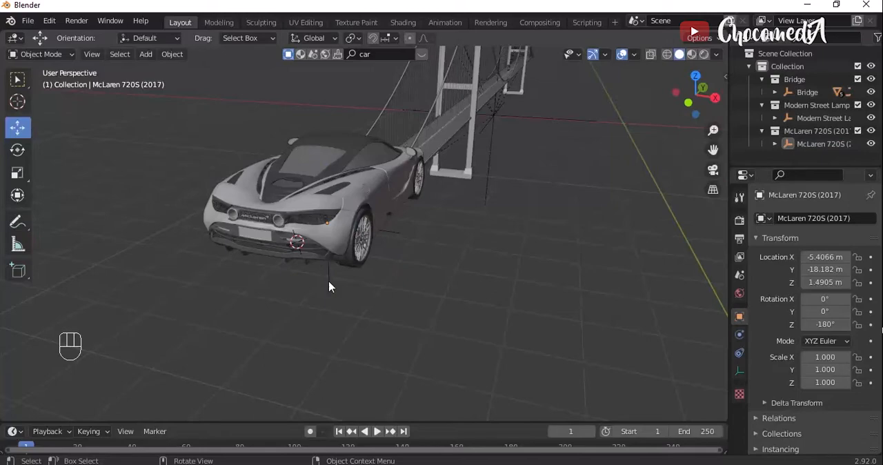
{"action": "left_click", "coordinate": [328, 281]}
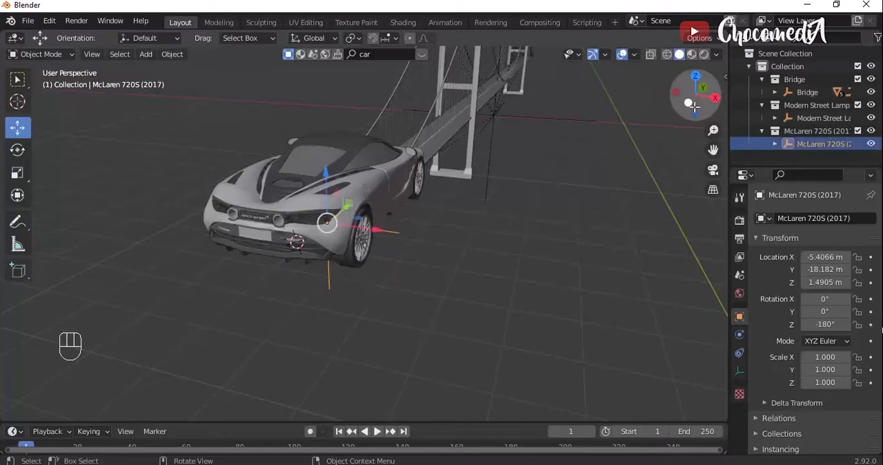
{"action": "left_click_drag", "start_coordinate": [693, 105], "coordinate": [628, 162]}
{"action": "key", "text": "s"}
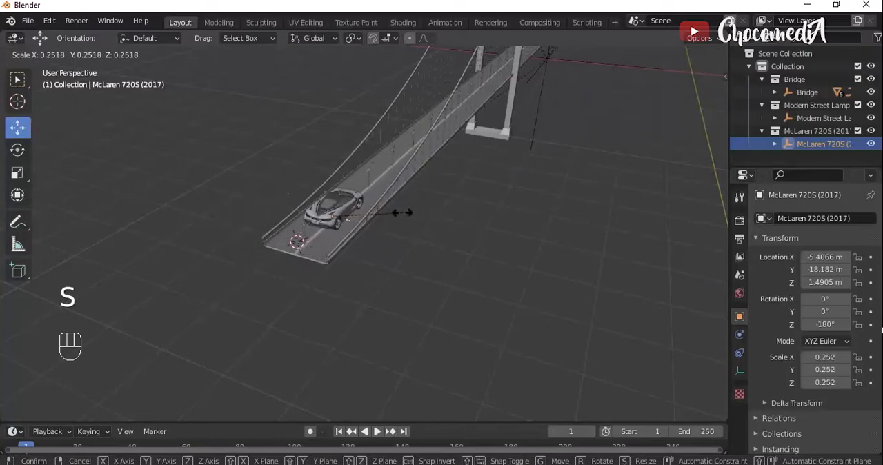
{"action": "left_click", "coordinate": [360, 216]}
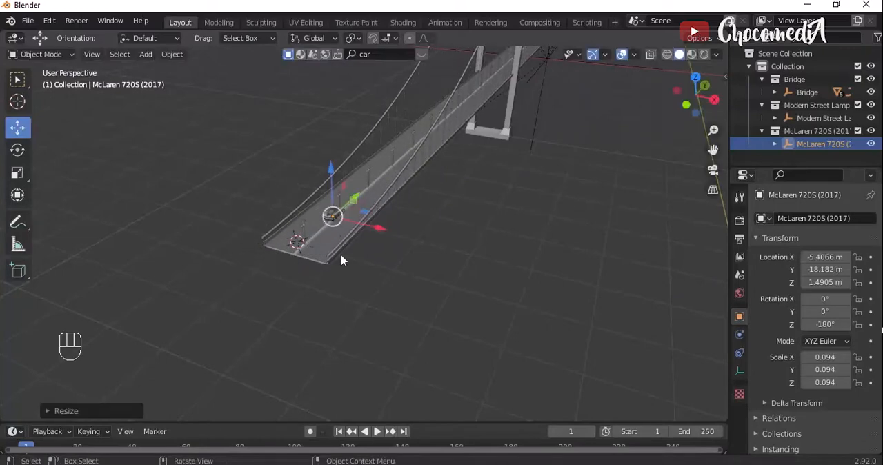
- Move the car along Y to about -18.824 m and along X to about -5.1955 m, beyond the bridge's central divider
{"action": "scroll", "coordinate": [341, 259], "scroll_direction": "up", "scroll_amount": 5}
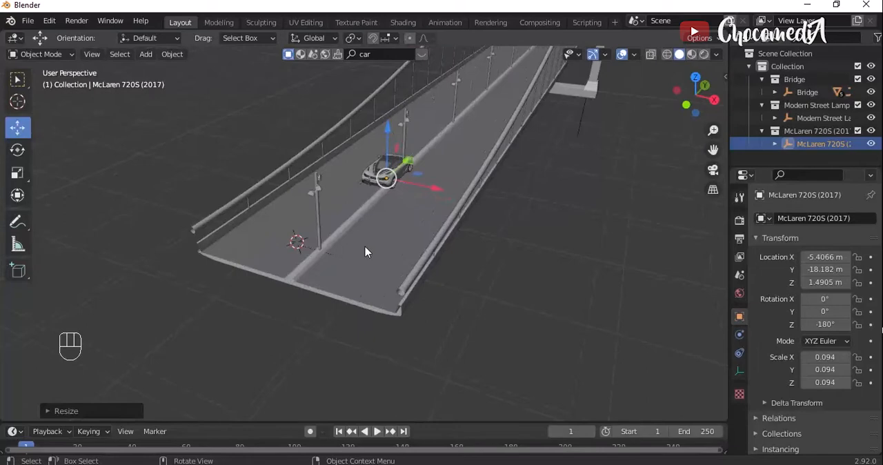
{"action": "key", "text": "g"}
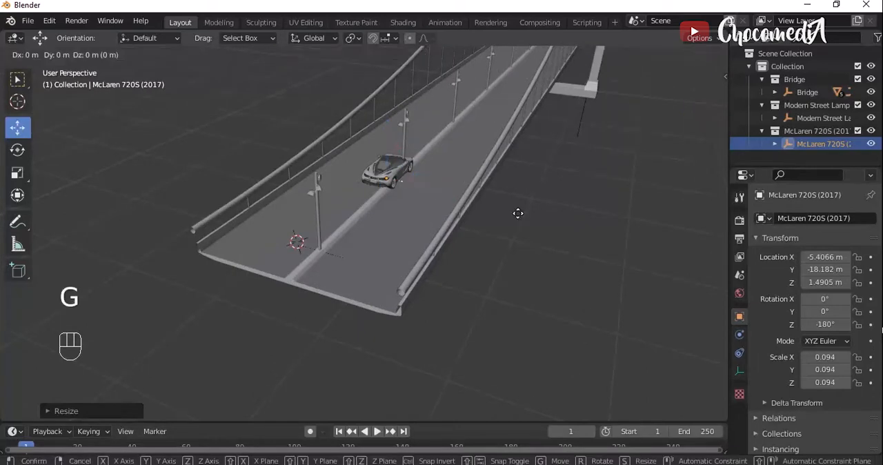
{"action": "key", "text": "y"}
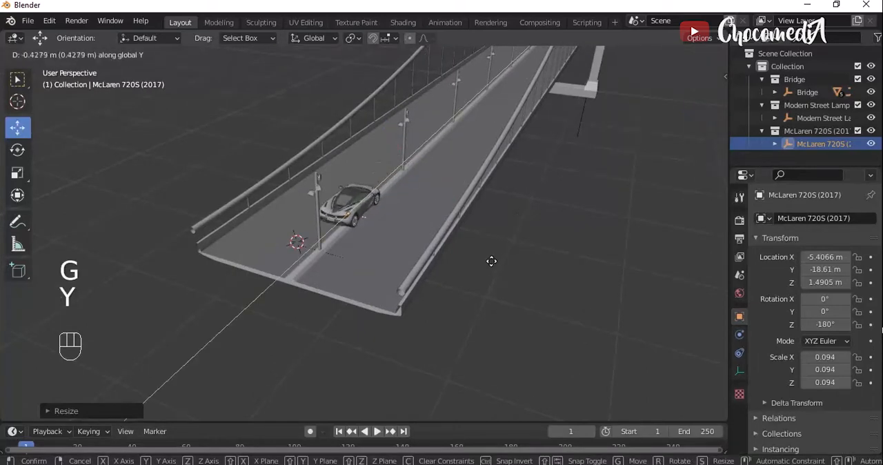
{"action": "left_click", "coordinate": [473, 291]}
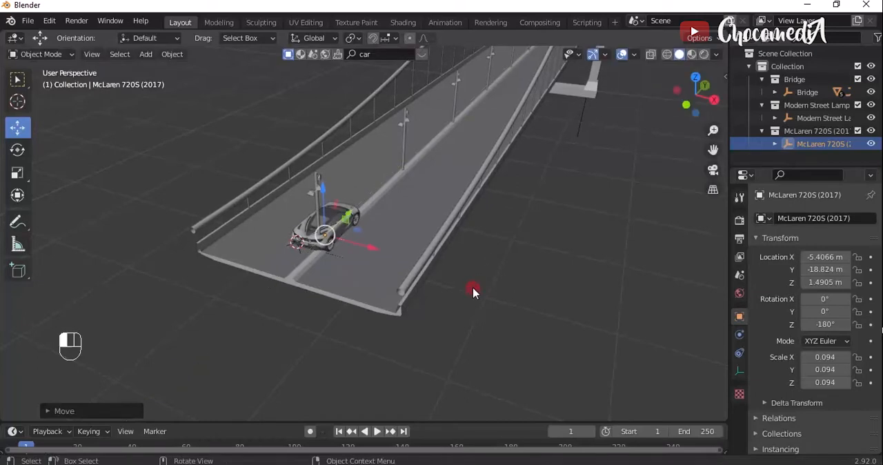
{"action": "key", "text": "g"}
{"action": "key", "text": "x"}
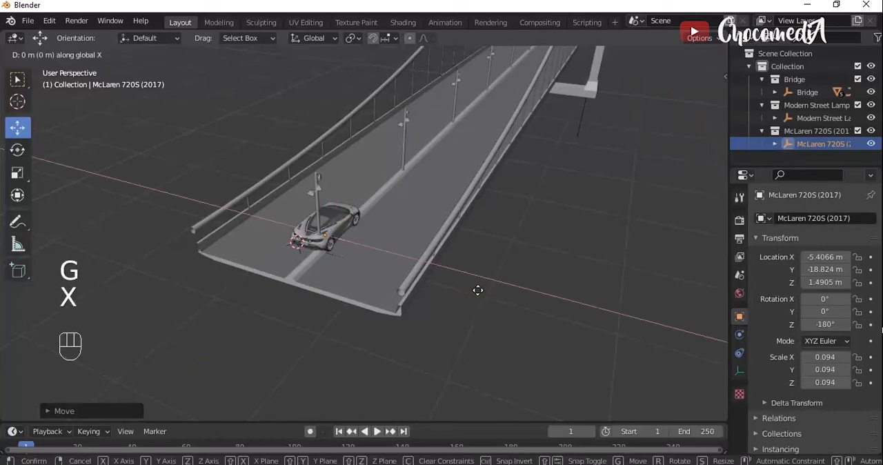
{"action": "left_click", "coordinate": [519, 308]}
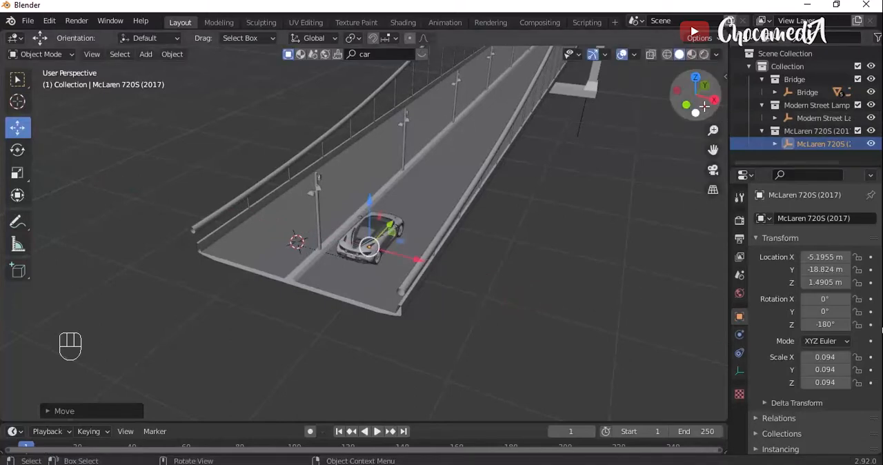
- Scale the car down further to about 0.078 so it fits the road lane, checking it from behind
{"action": "left_click_drag", "start_coordinate": [697, 97], "coordinate": [679, 102]}
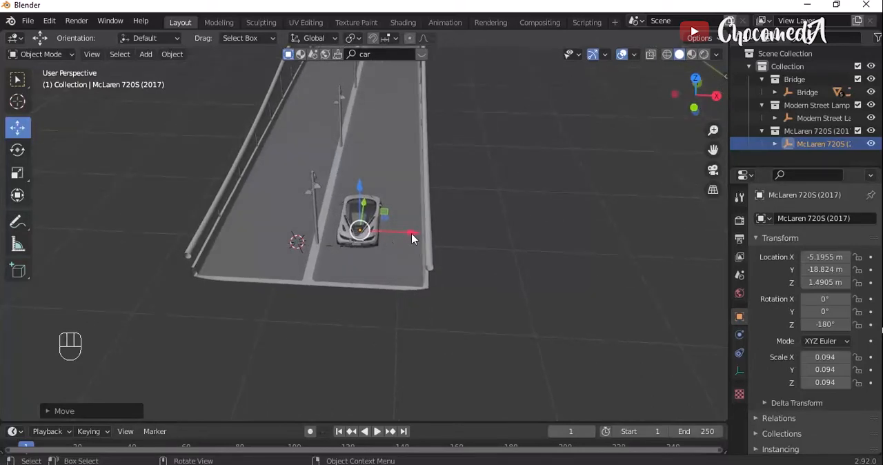
{"action": "key", "text": "s"}
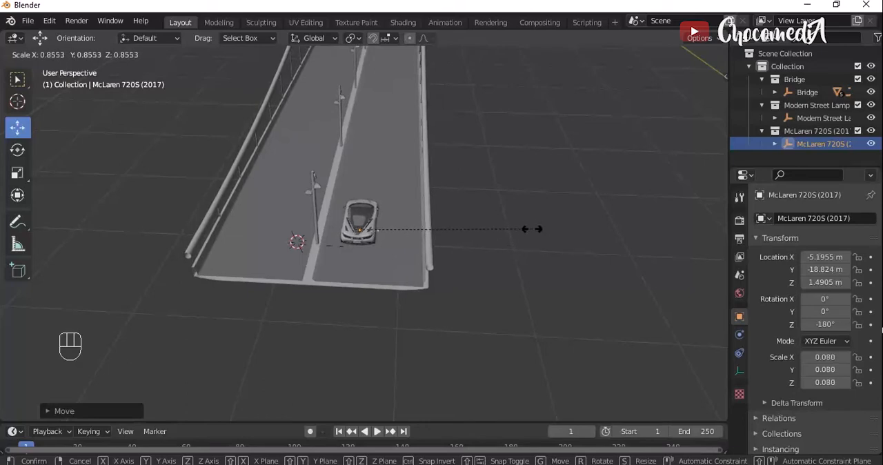
{"action": "left_click", "coordinate": [529, 229]}
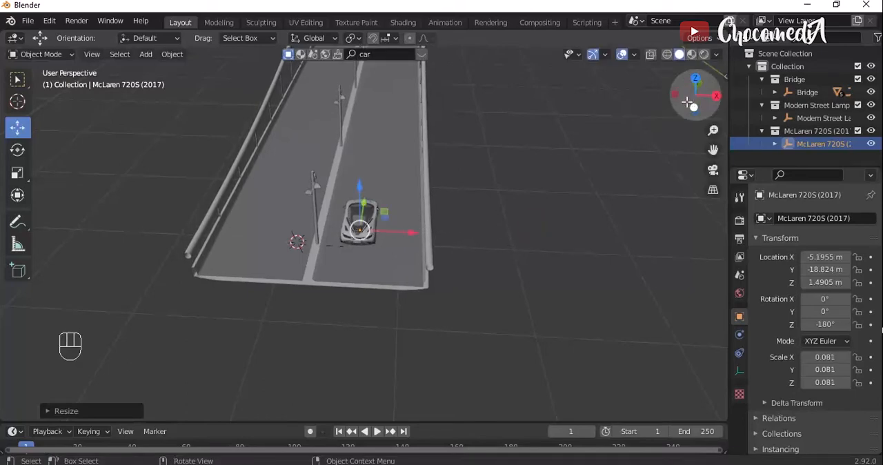
{"action": "left_click_drag", "start_coordinate": [688, 102], "coordinate": [670, 152]}
{"action": "key", "text": "s"}
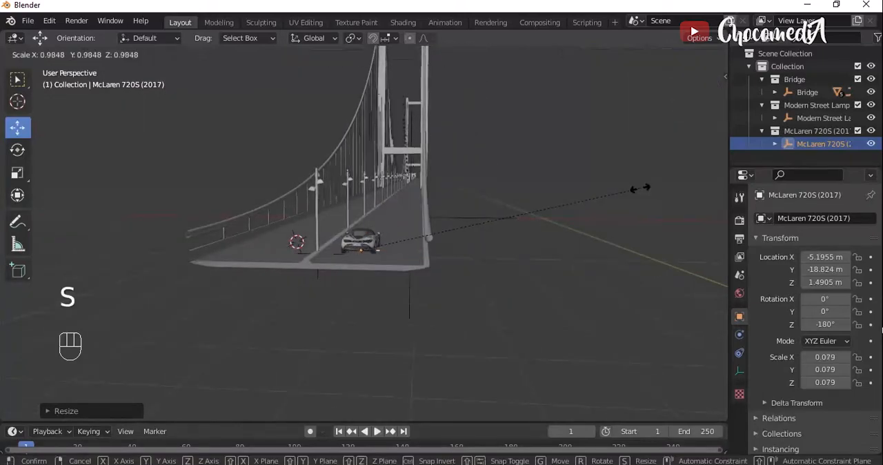
{"action": "left_click", "coordinate": [637, 190]}
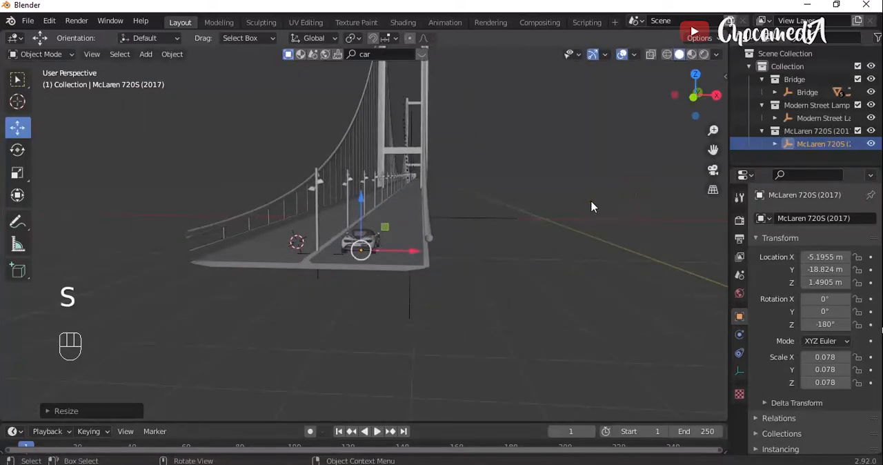
- Show the scene in Material Preview shading and shift the car along X to about -5.216 m, inside the lane beside the divider
{"action": "scroll", "coordinate": [592, 207], "scroll_direction": "up", "scroll_amount": 4}
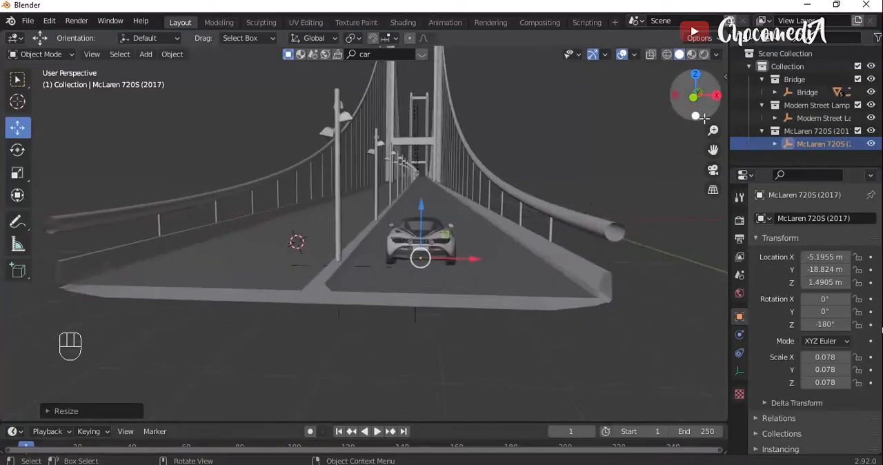
{"action": "left_click_drag", "start_coordinate": [702, 119], "coordinate": [710, 149]}
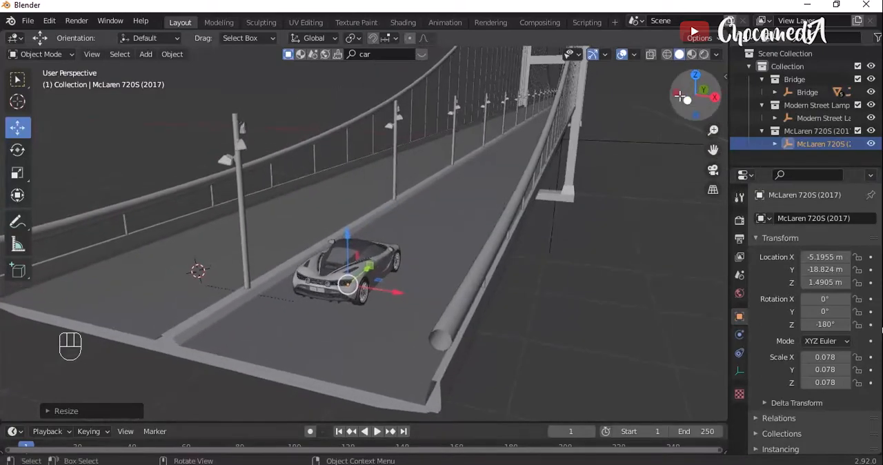
{"action": "left_click", "coordinate": [692, 54]}
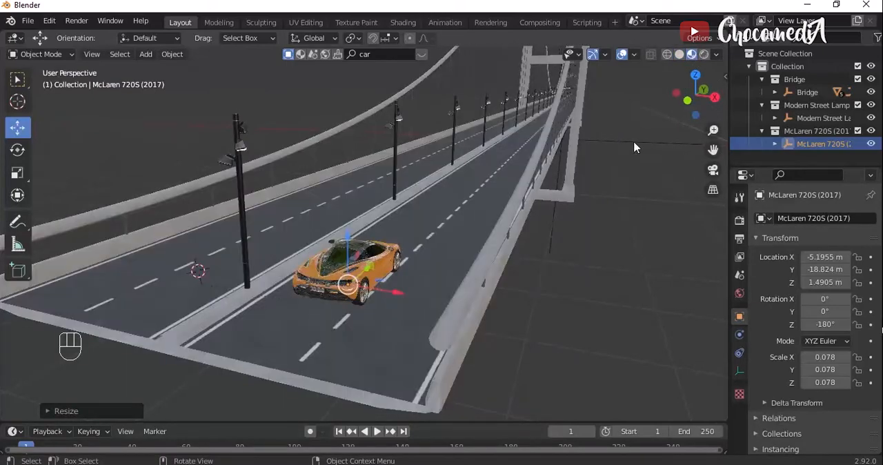
{"action": "left_click_drag", "start_coordinate": [694, 100], "coordinate": [628, 121]}
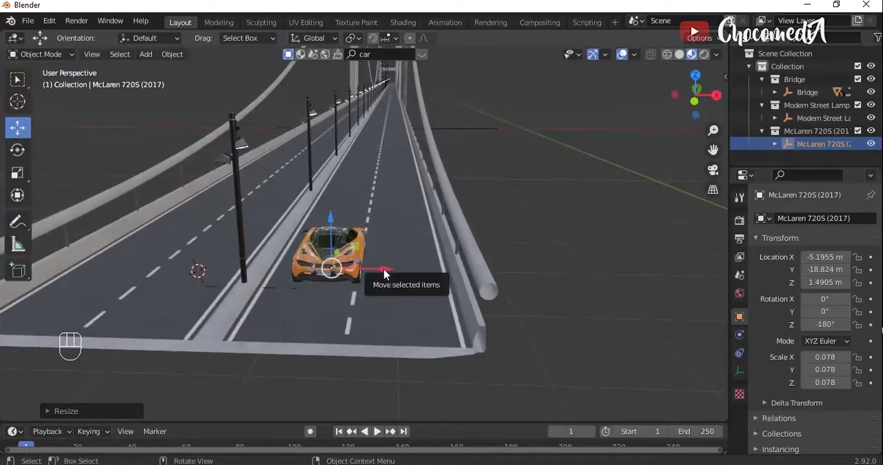
{"action": "left_click_drag", "start_coordinate": [382, 274], "coordinate": [375, 270]}
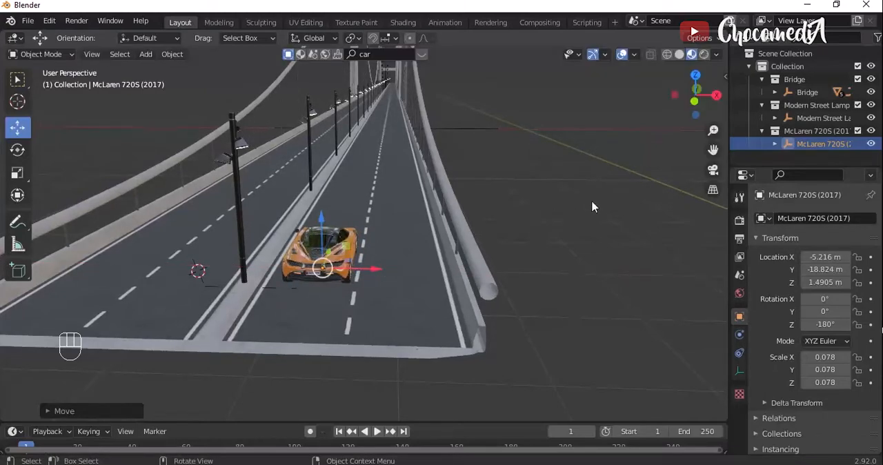
{"action": "left_click_drag", "start_coordinate": [693, 88], "coordinate": [440, 227]}
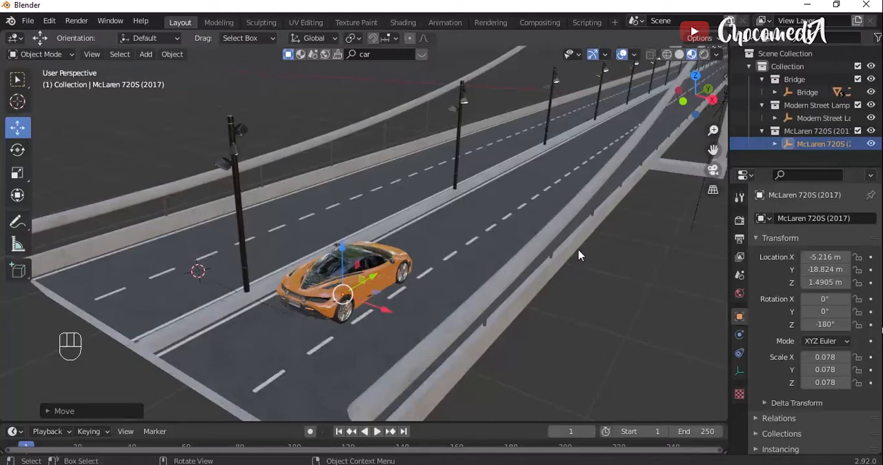
{"action": "key", "text": "ctrl+s"}
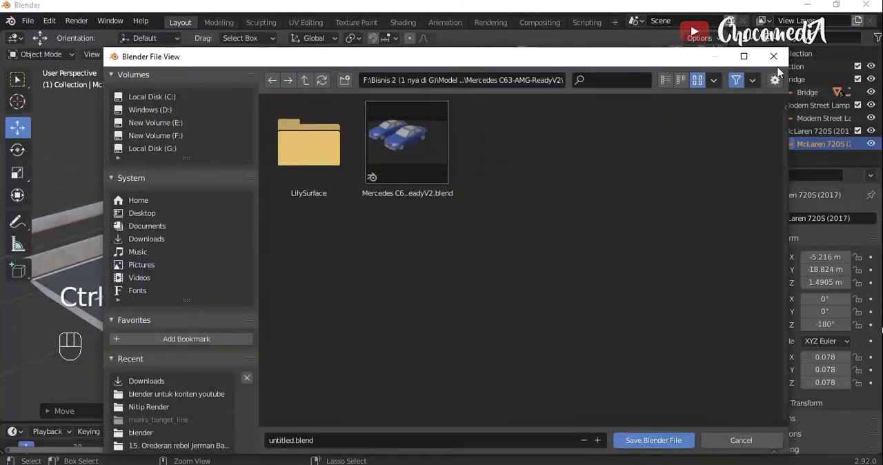
{"action": "left_click", "coordinate": [353, 443]}
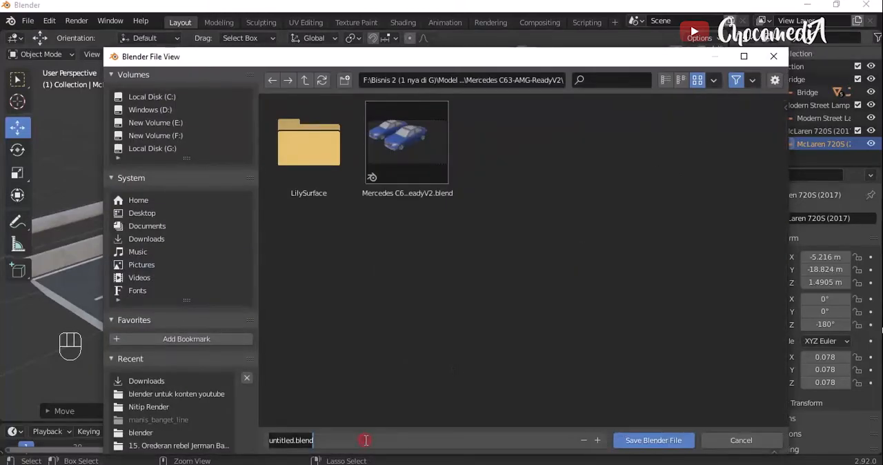
{"action": "left_click", "coordinate": [731, 442]}
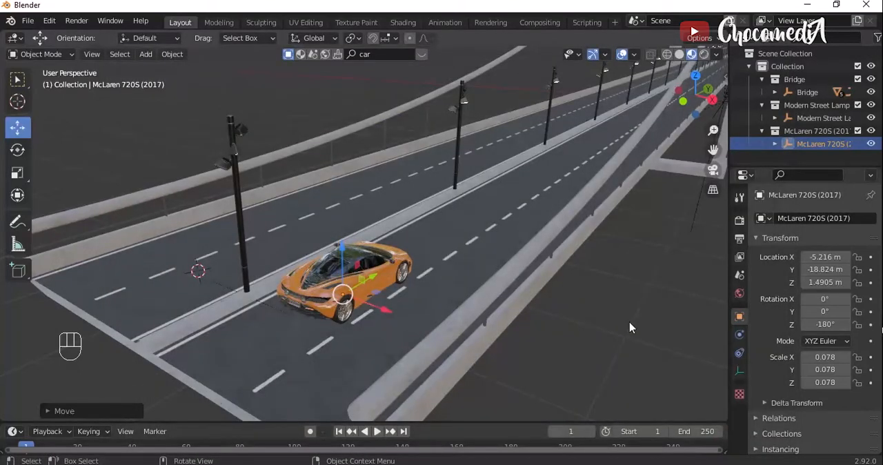
- Place the 3D cursor on the hub of the car's near rear wheel
{"action": "scroll", "coordinate": [630, 328], "scroll_direction": "down", "scroll_amount": 3}
{"action": "scroll", "coordinate": [629, 328], "scroll_direction": "up", "scroll_amount": 5}
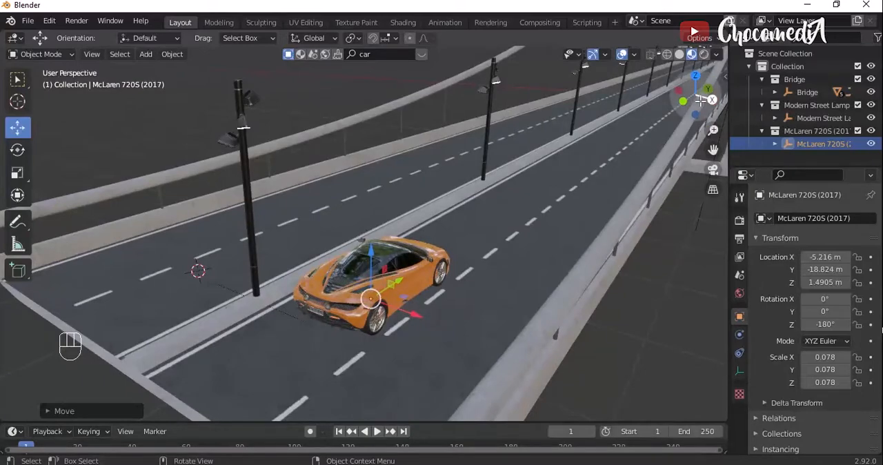
{"action": "mouse_move", "coordinate": [698, 96]}
{"action": "left_mouse_down"}
{"action": "mouse_move", "coordinate": [673, 99]}
{"action": "mouse_move", "coordinate": [700, 98]}
{"action": "left_mouse_up"}
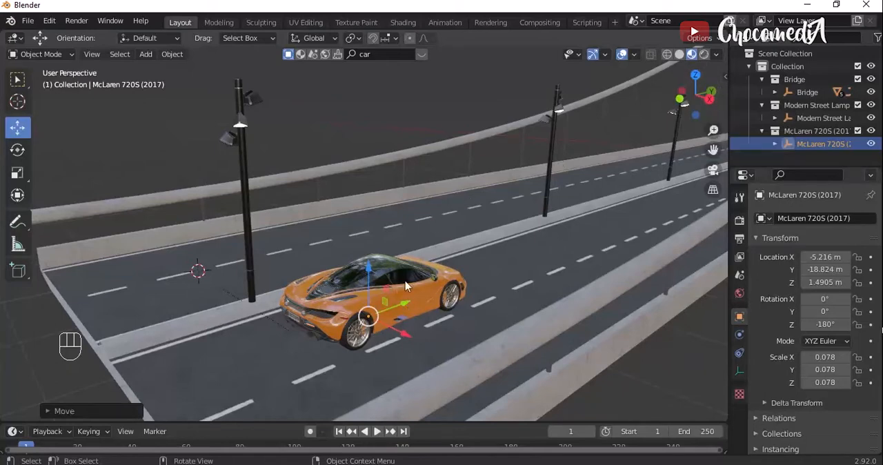
{"action": "left_click", "coordinate": [18, 101]}
{"action": "scroll", "coordinate": [364, 331], "scroll_direction": "up", "scroll_amount": 1}
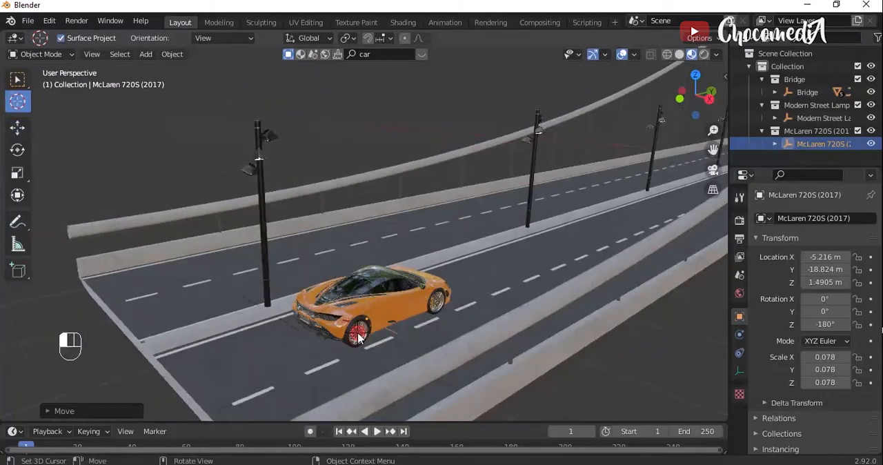
{"action": "scroll", "coordinate": [361, 335], "scroll_direction": "up", "scroll_amount": 3}
{"action": "scroll", "coordinate": [358, 337], "scroll_direction": "up", "scroll_amount": 5}
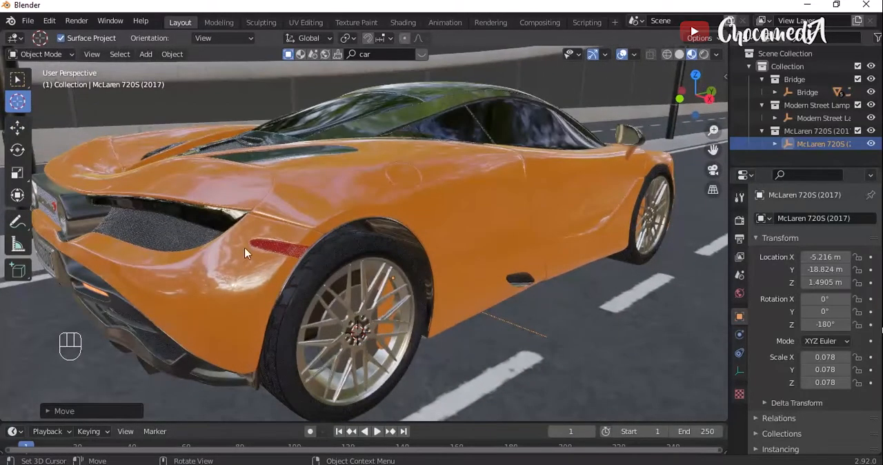
- Switch back to the Move tool, select the car's wheel mesh, and open it in Edit Mode
{"action": "left_click", "coordinate": [17, 128]}
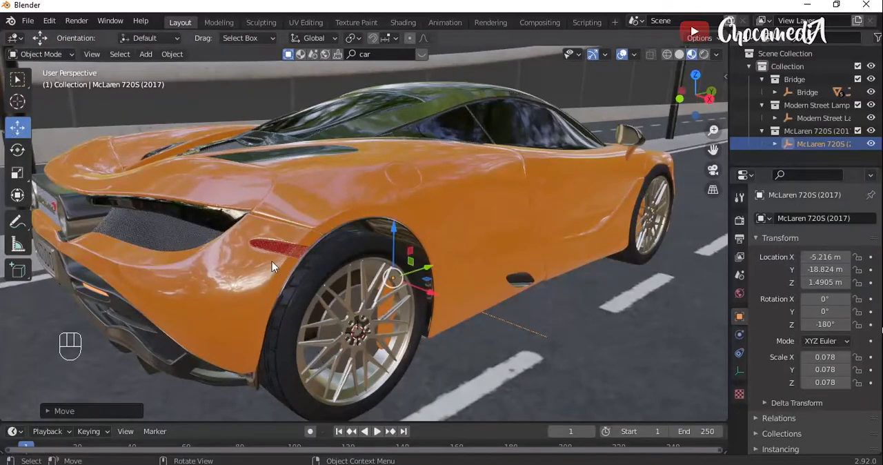
{"action": "left_click", "coordinate": [330, 295]}
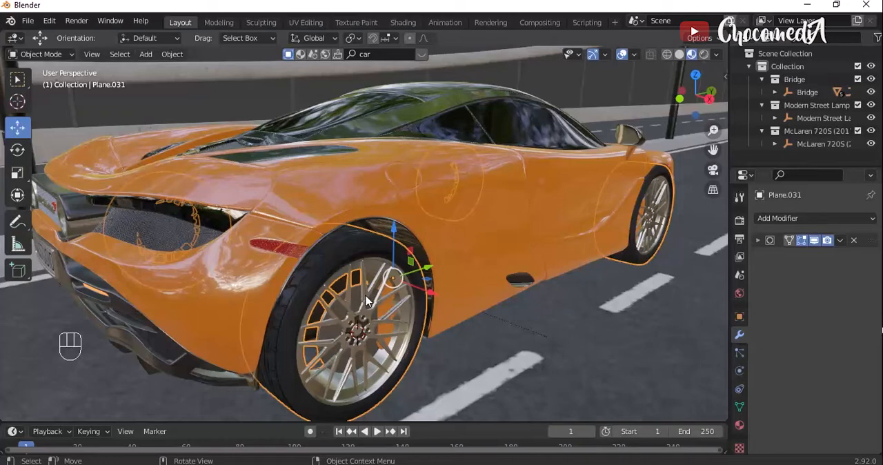
{"action": "key", "text": "Tab"}
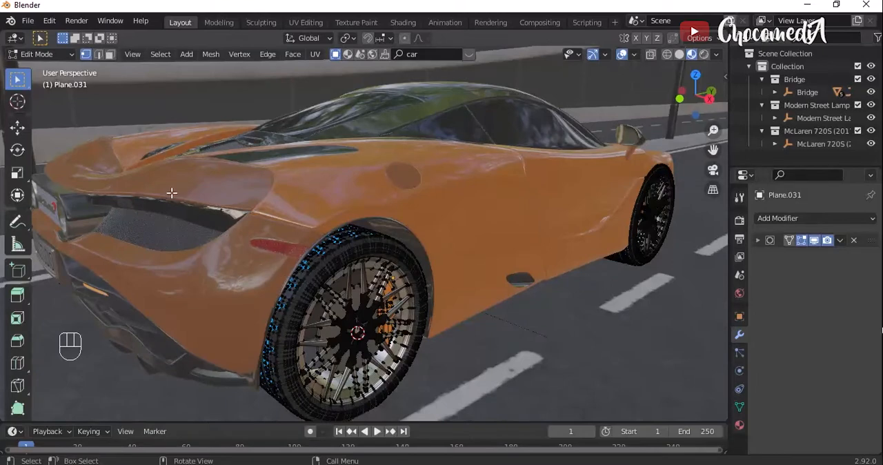
{"action": "left_click", "coordinate": [71, 55]}
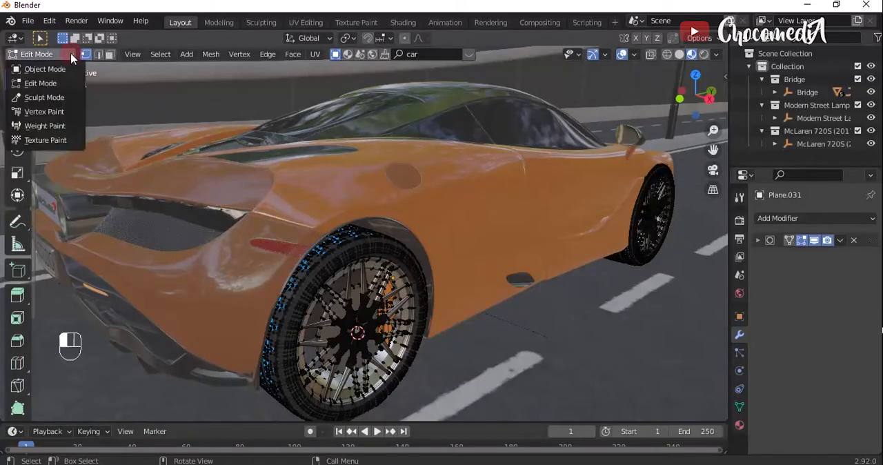
{"action": "left_click", "coordinate": [65, 84]}
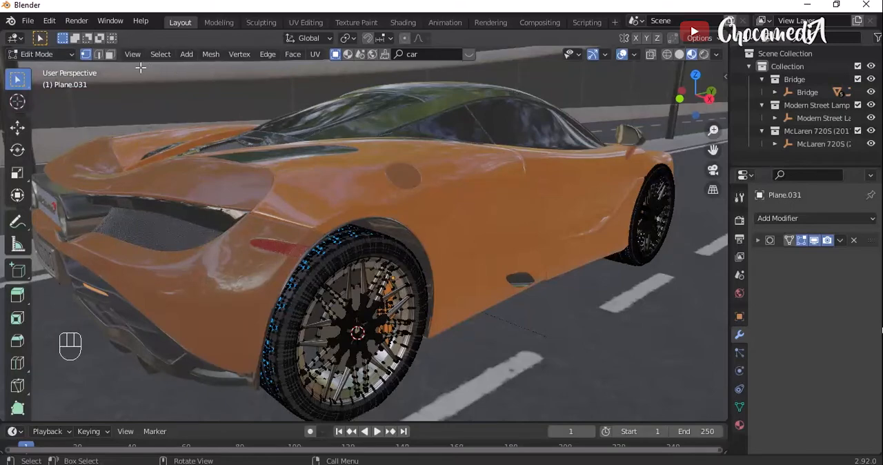
- Select the near rear wheel's linked spokes and tyre in face mode, separate the selection into its own object, and return to Object Mode
{"action": "left_click", "coordinate": [114, 55]}
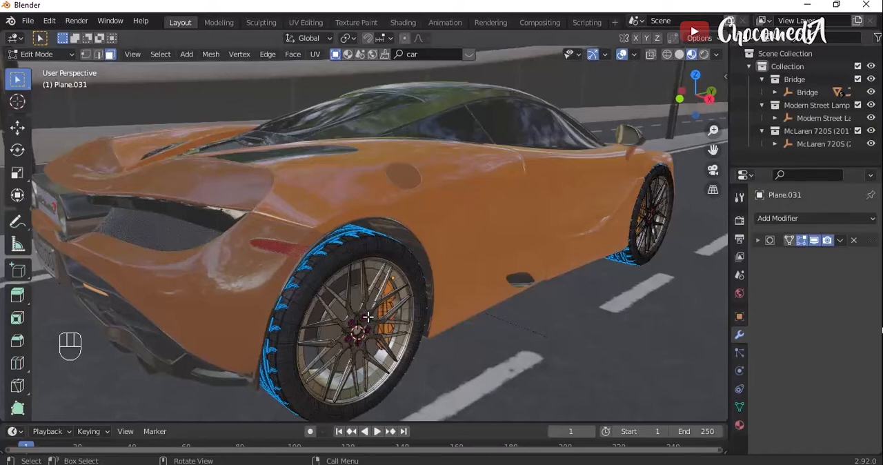
{"action": "key", "text": "l"}
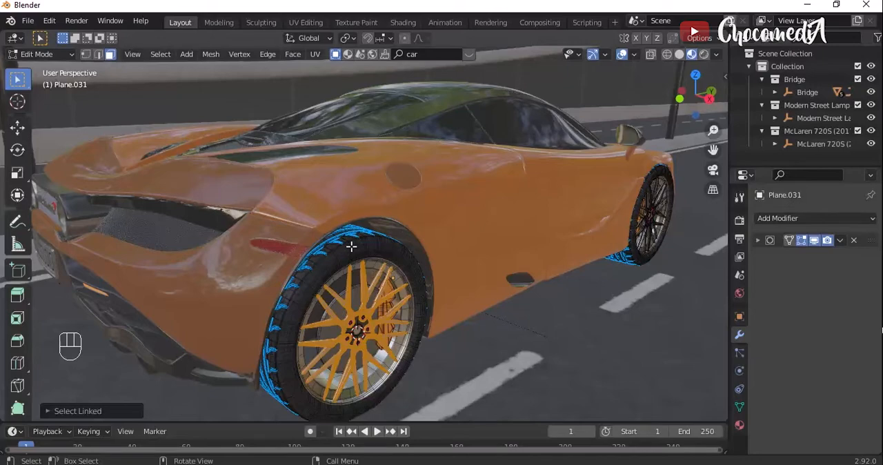
{"action": "key", "text": "l"}
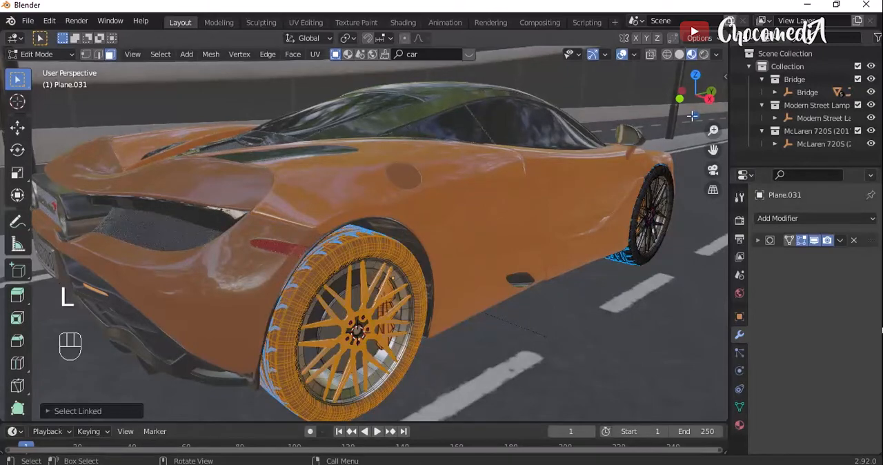
{"action": "mouse_move", "coordinate": [692, 117]}
{"action": "left_mouse_down"}
{"action": "mouse_move", "coordinate": [663, 112]}
{"action": "mouse_move", "coordinate": [735, 103]}
{"action": "mouse_move", "coordinate": [733, 96]}
{"action": "mouse_move", "coordinate": [634, 111]}
{"action": "mouse_move", "coordinate": [690, 105]}
{"action": "left_mouse_up"}
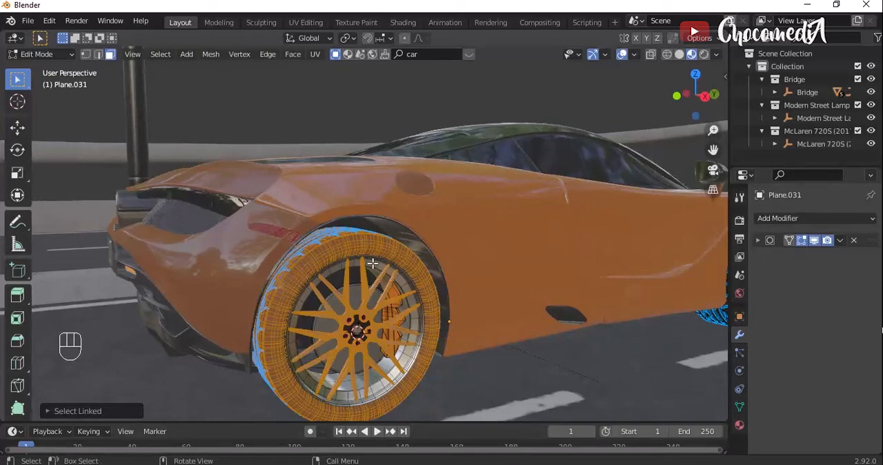
{"action": "left_click_drag", "start_coordinate": [690, 112], "coordinate": [721, 112]}
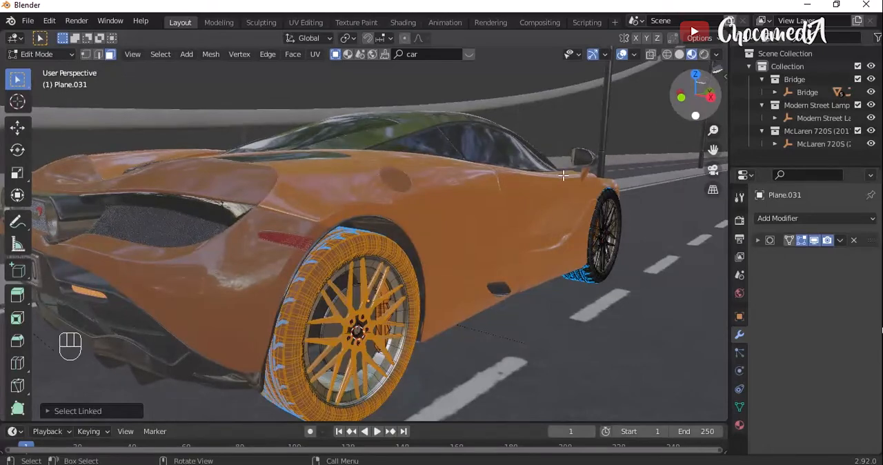
{"action": "key", "text": "p"}
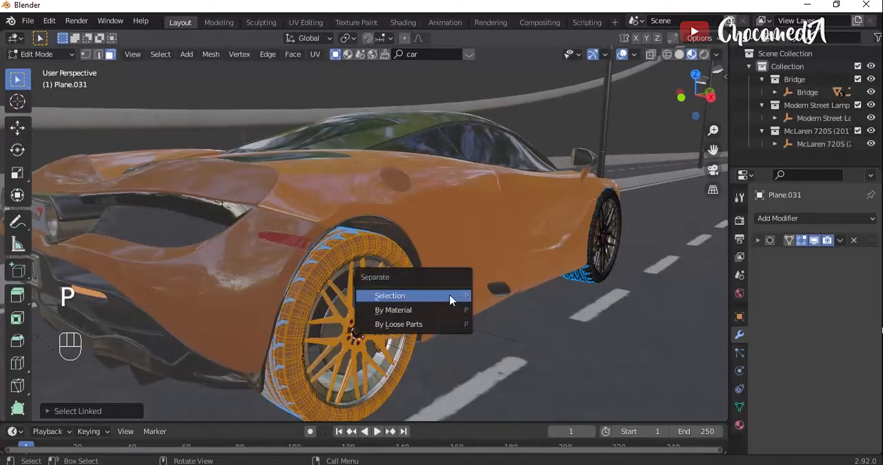
{"action": "left_click", "coordinate": [403, 296]}
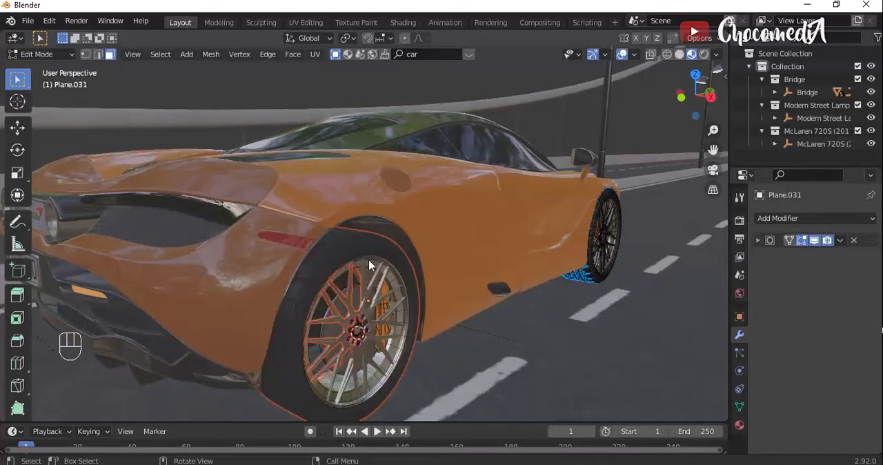
{"action": "key", "text": "Tab"}
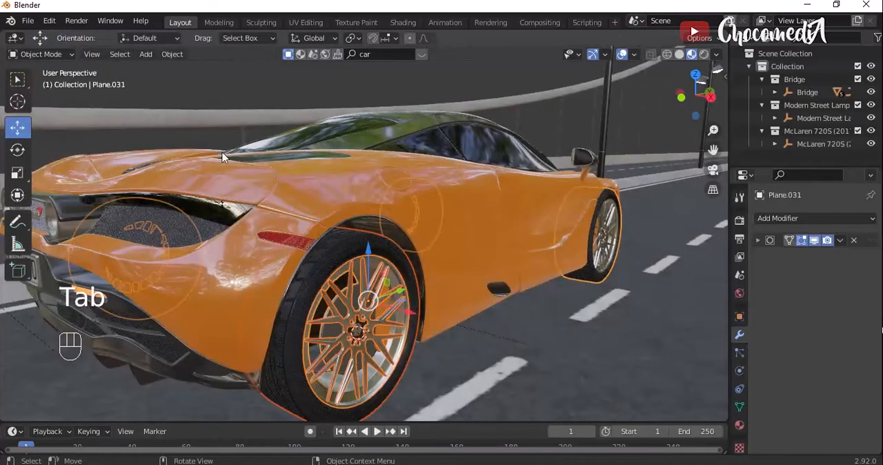
- Try moving the separated rear wheel away from the car, and undo the move
{"action": "left_click", "coordinate": [375, 247]}
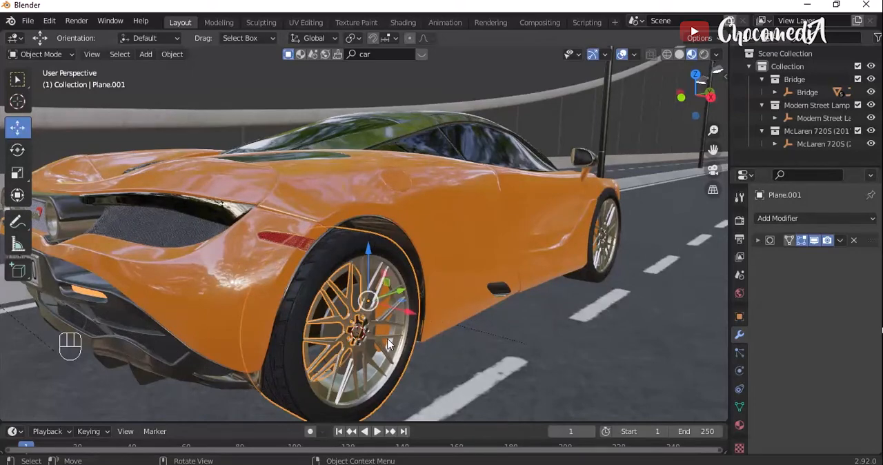
{"action": "key", "text": "g"}
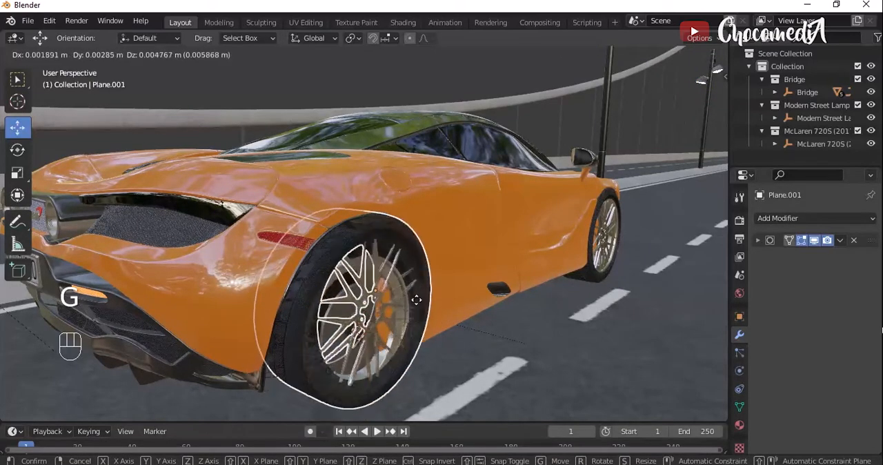
{"action": "left_click", "coordinate": [504, 286]}
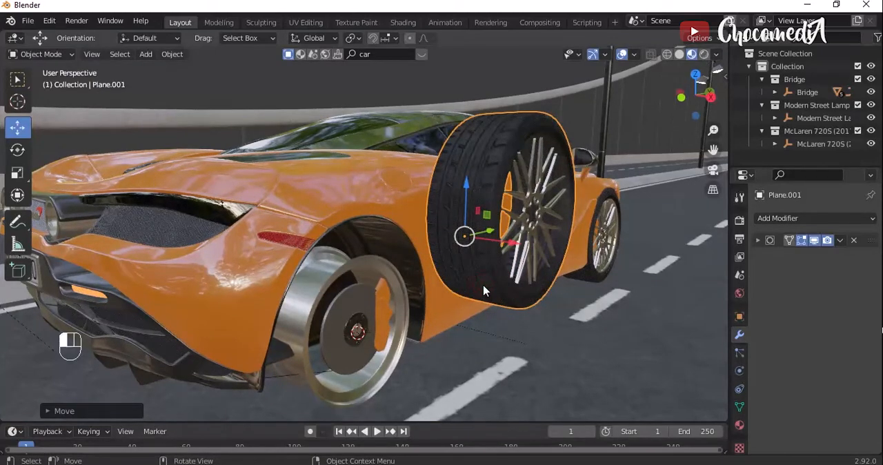
{"action": "key", "text": "ctrl+z"}
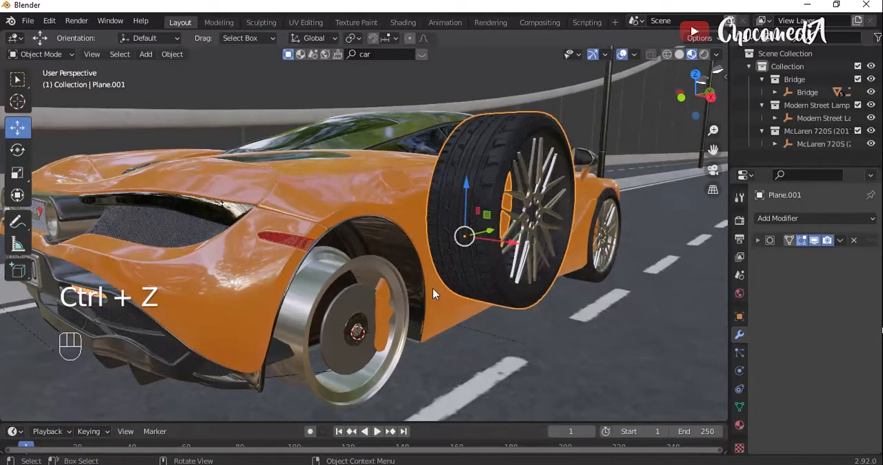
{"action": "key", "text": "ctrl+z"}
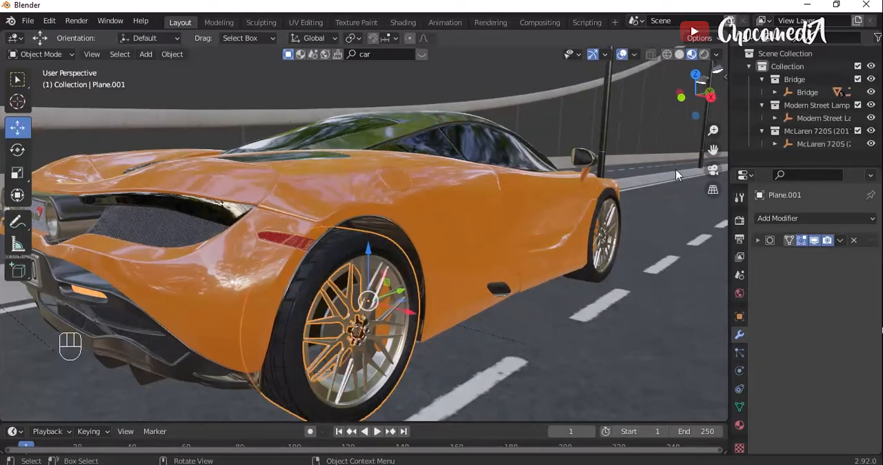
- Place the 3D cursor on the near front wheel's rim, close to the hub
{"action": "mouse_move", "coordinate": [692, 96]}
{"action": "left_mouse_down"}
{"action": "mouse_move", "coordinate": [704, 98]}
{"action": "mouse_move", "coordinate": [698, 105]}
{"action": "left_mouse_up"}
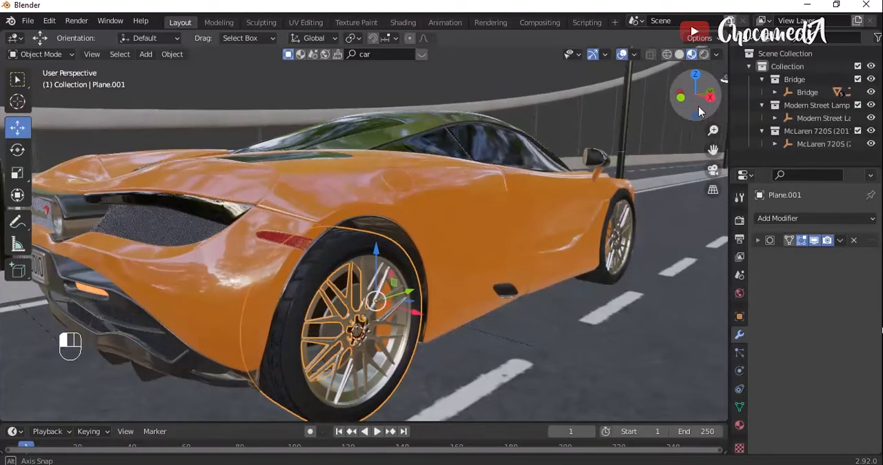
{"action": "left_click_drag", "start_coordinate": [713, 150], "coordinate": [557, 174]}
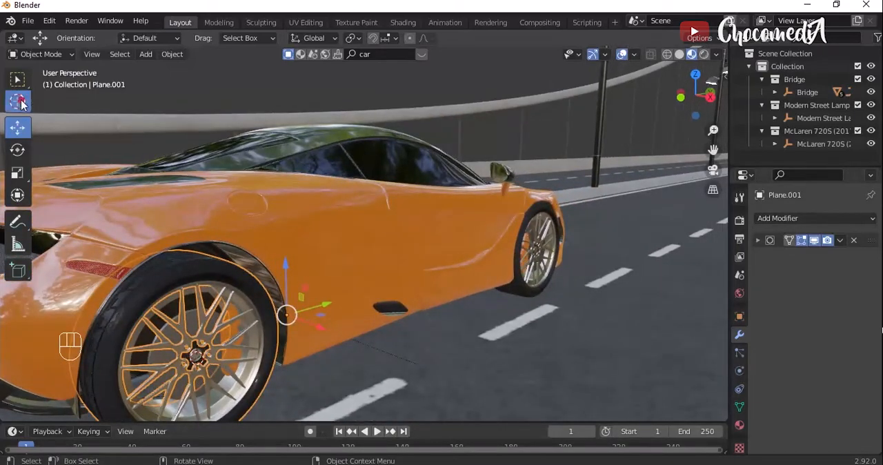
{"action": "left_click", "coordinate": [17, 102]}
{"action": "scroll", "coordinate": [539, 246], "scroll_direction": "up", "scroll_amount": 4}
{"action": "left_click", "coordinate": [539, 243]}
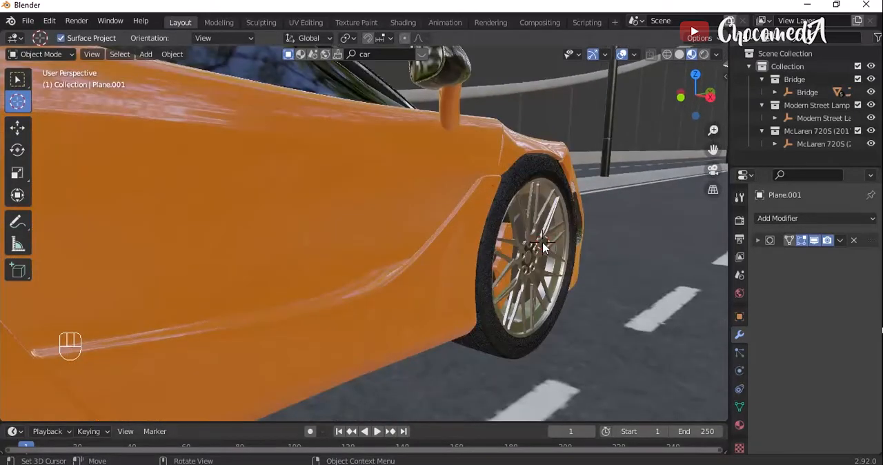
{"action": "scroll", "coordinate": [544, 231], "scroll_direction": "up", "scroll_amount": 1}
{"action": "left_click_drag", "start_coordinate": [702, 98], "coordinate": [675, 102]}
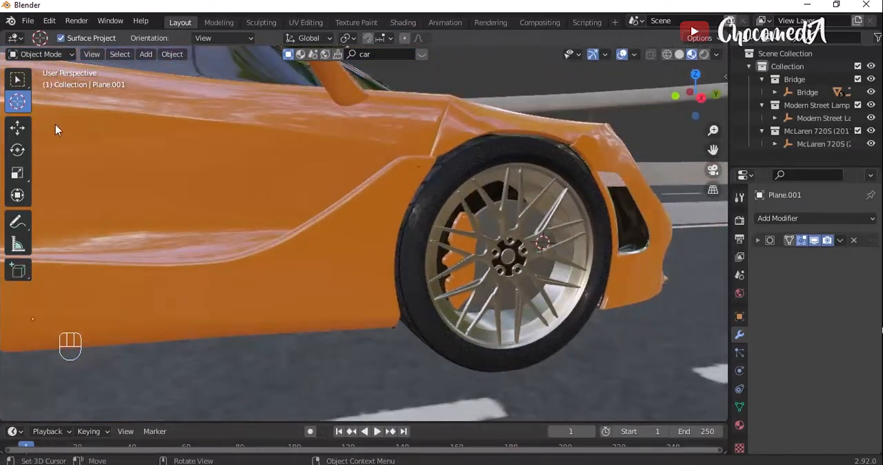
- Separate the near front wheel's linked tyre and spokes from the wheel mesh into their own object, ending in Object Mode with the Move tool
{"action": "left_click", "coordinate": [17, 128]}
{"action": "left_click", "coordinate": [450, 183]}
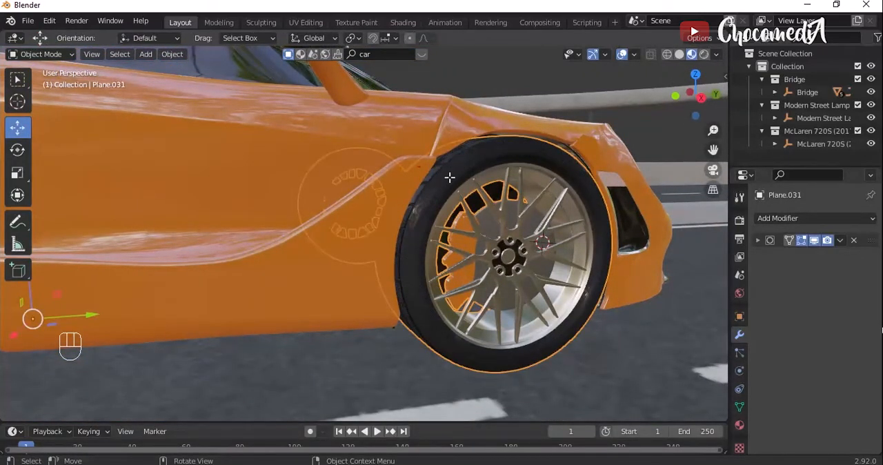
{"action": "key", "text": "Tab"}
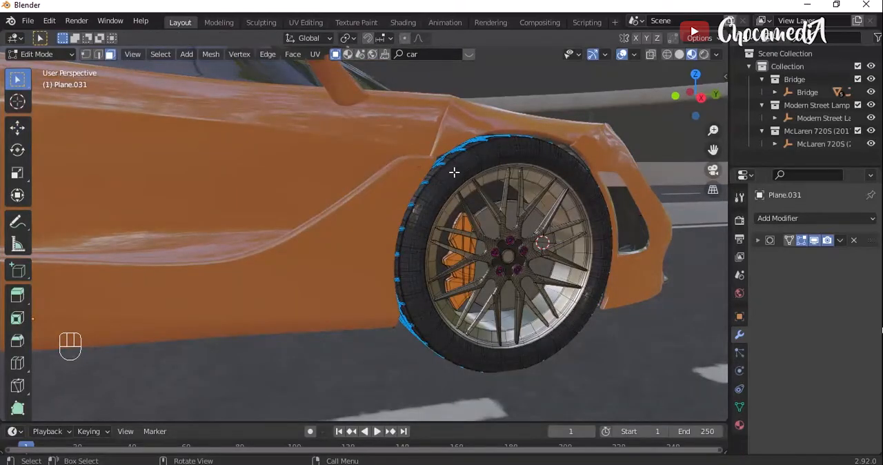
{"action": "key", "text": "l"}
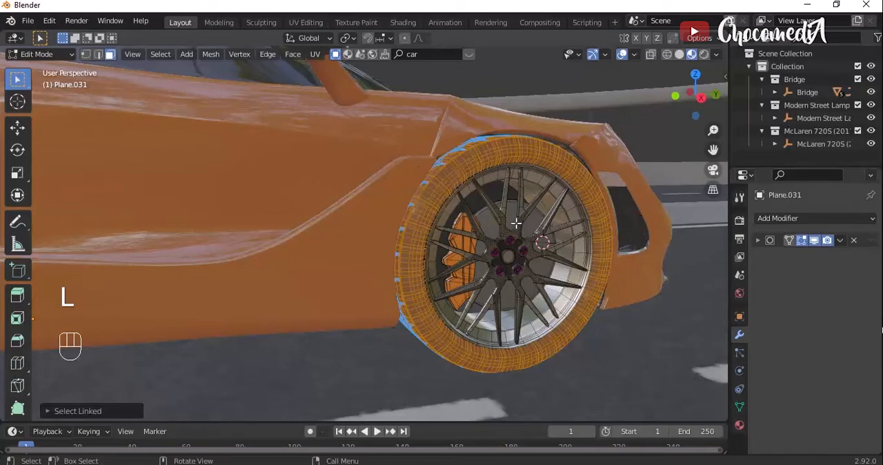
{"action": "key", "text": "l"}
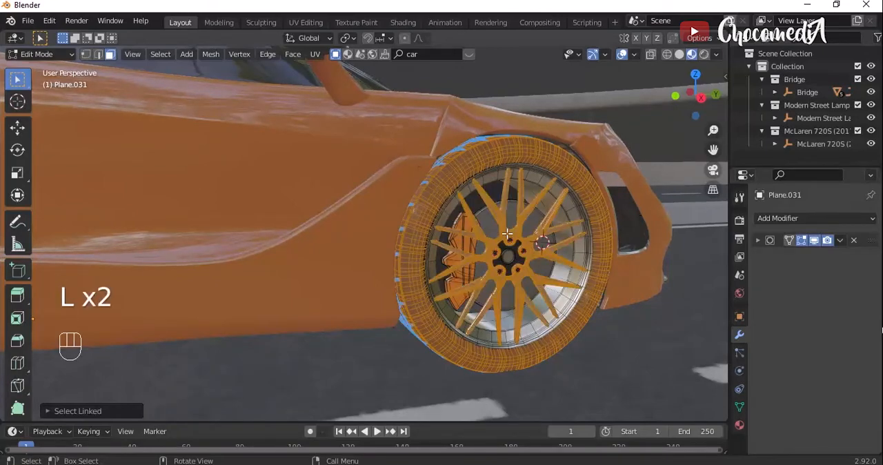
{"action": "key", "text": "p"}
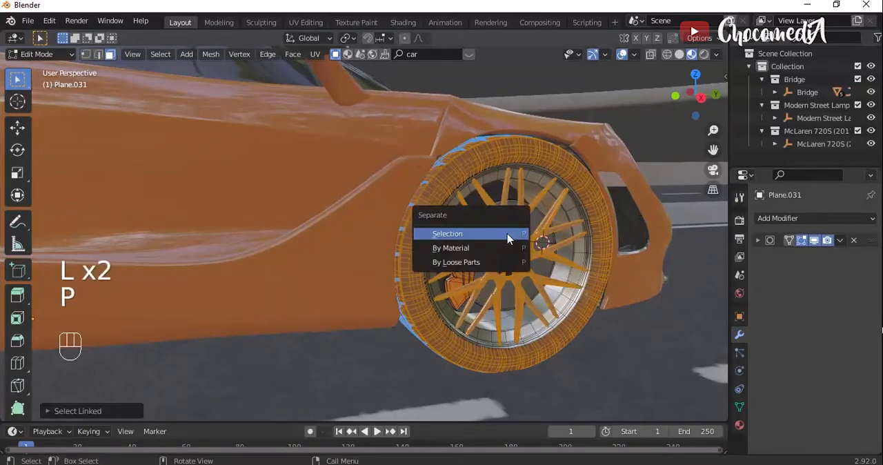
{"action": "left_click", "coordinate": [507, 236]}
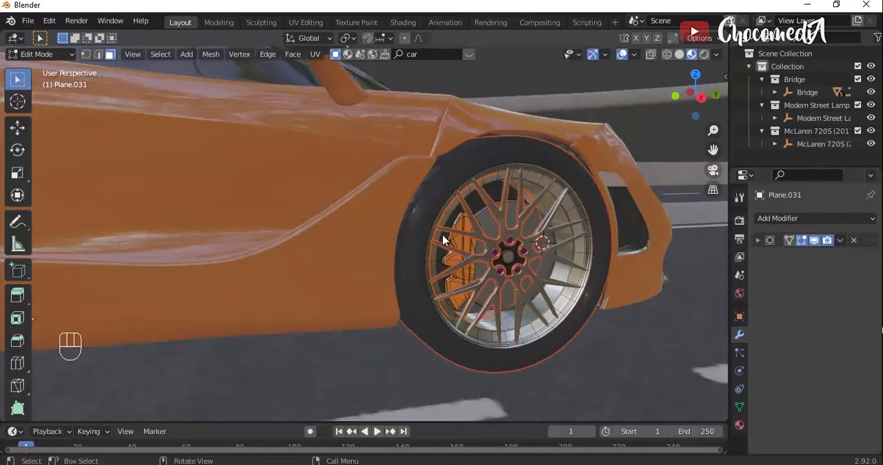
{"action": "key", "text": "Tab"}
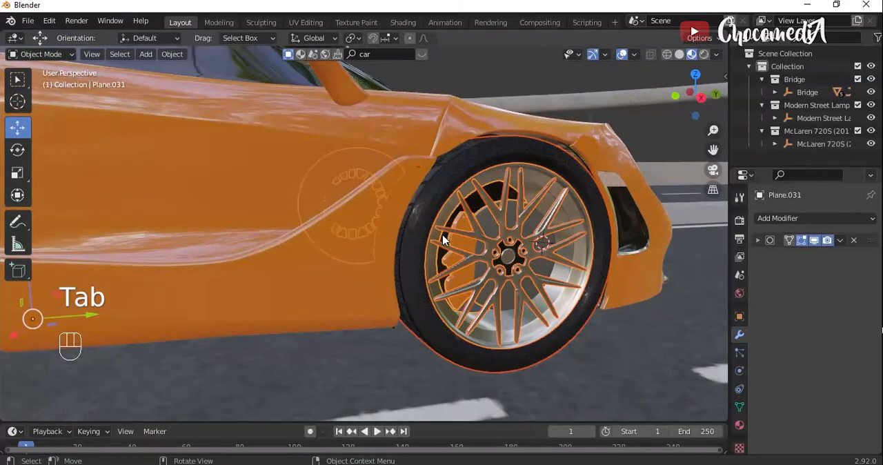
- Try moving the separated front wheel off the car, and undo the move
{"action": "left_click", "coordinate": [556, 164]}
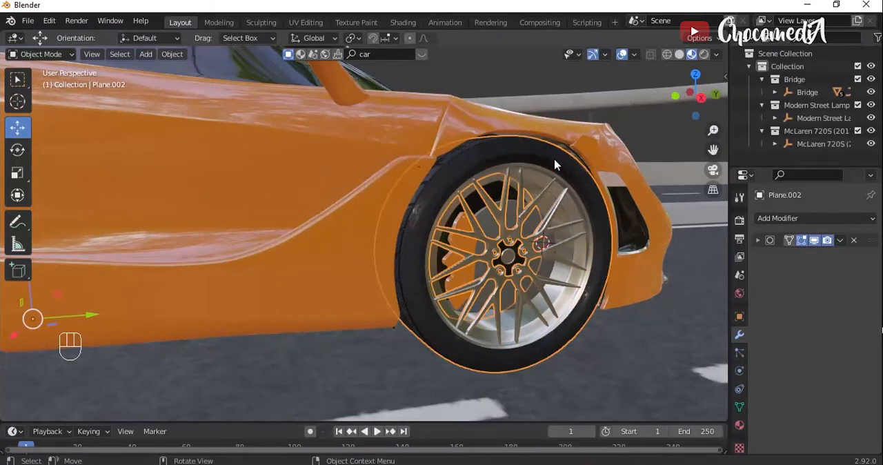
{"action": "key", "text": "g"}
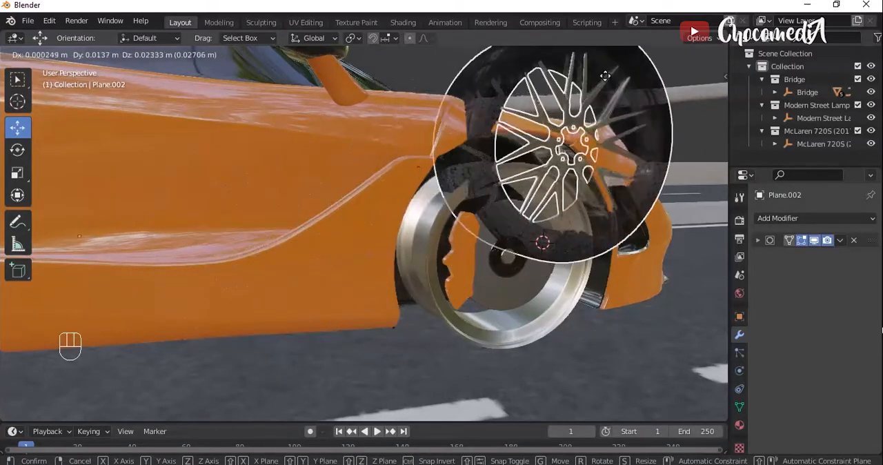
{"action": "left_click", "coordinate": [605, 82]}
{"action": "key", "text": "ctrl+z"}
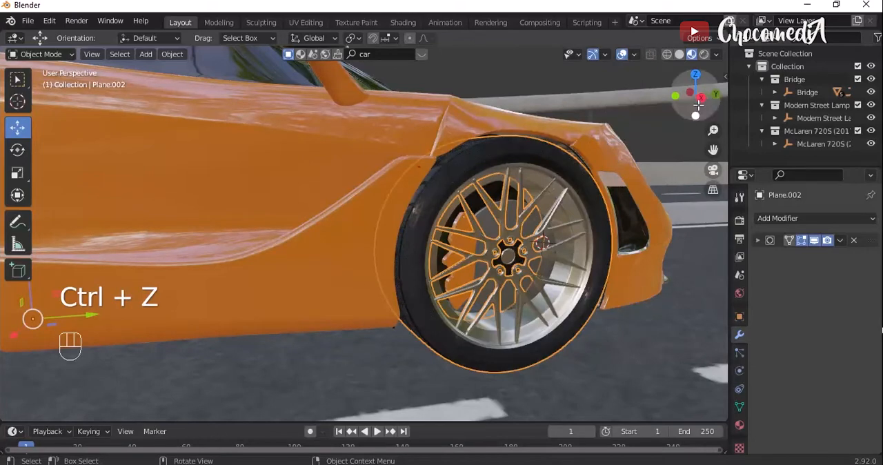
- Try rotating the front wheel about its existing origin in a near side view, and undo the rotation
{"action": "left_click_drag", "start_coordinate": [698, 97], "coordinate": [613, 95]}
{"action": "left_click_drag", "start_coordinate": [679, 102], "coordinate": [684, 115]}
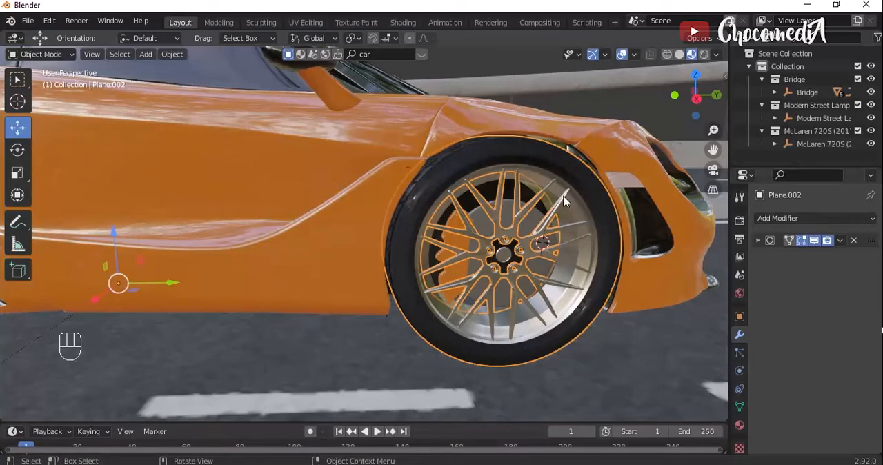
{"action": "key", "text": "r"}
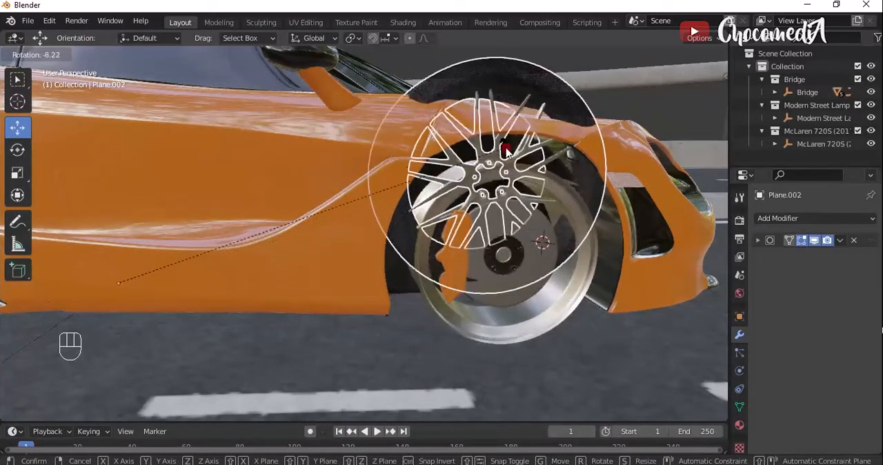
{"action": "left_click", "coordinate": [507, 152]}
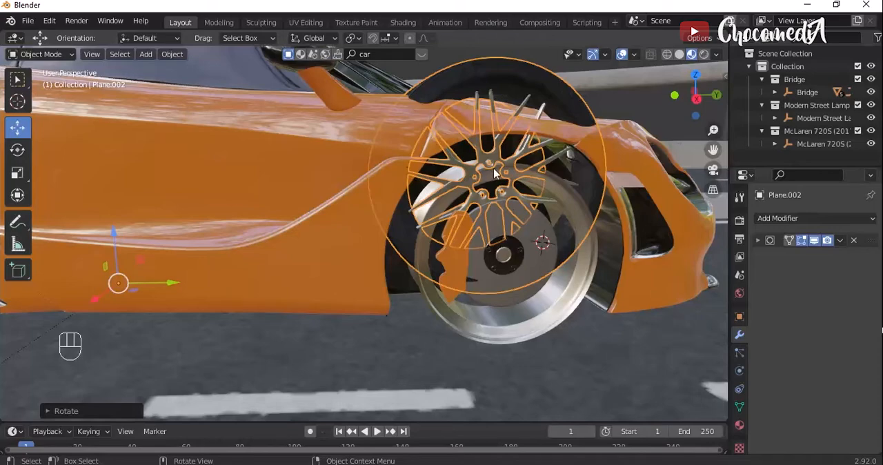
{"action": "key", "text": "ctrl"}
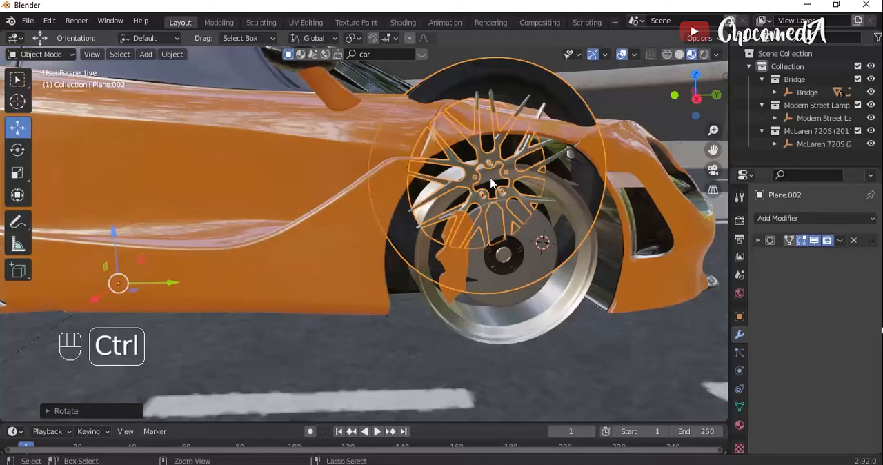
{"action": "key", "text": "ctrl+z"}
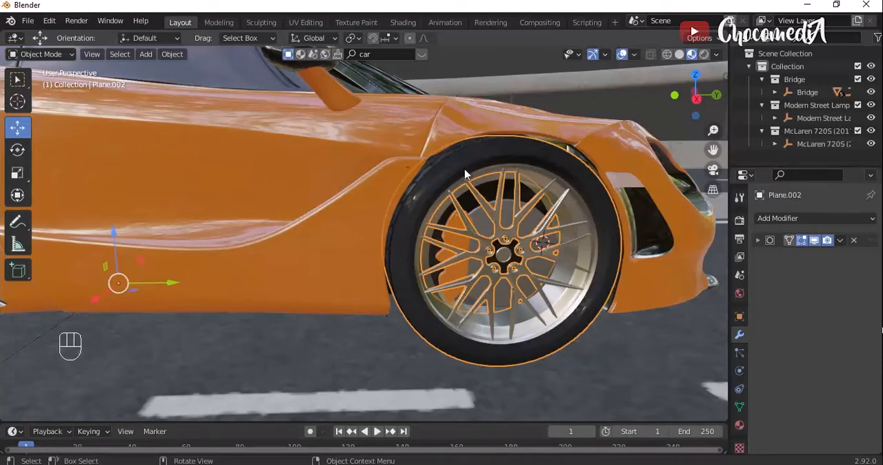
- Set the near front wheel's origin to its geometry and rotate the wheel about the global X axis
{"action": "left_click", "coordinate": [172, 54]}
{"action": "mouse_move", "coordinate": [191, 82]}
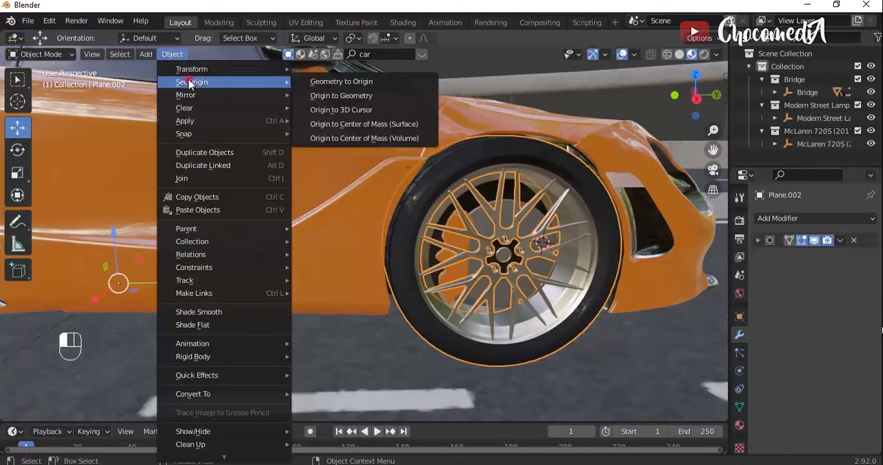
{"action": "left_click", "coordinate": [338, 96]}
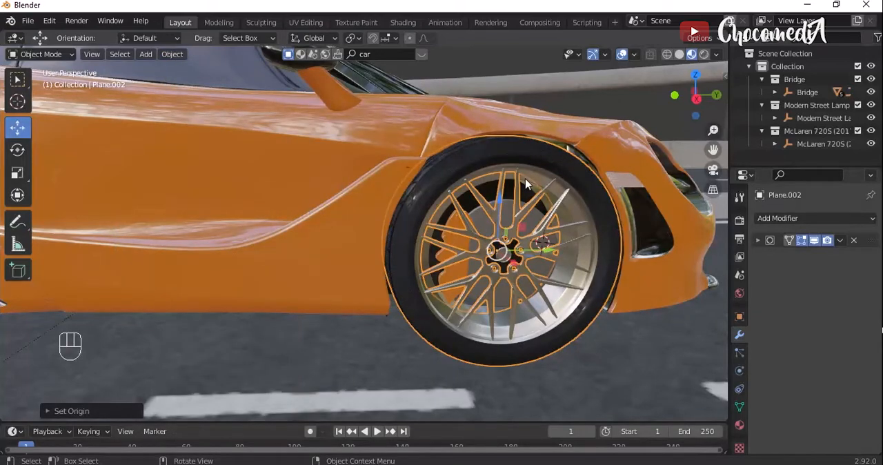
{"action": "key", "text": "r"}
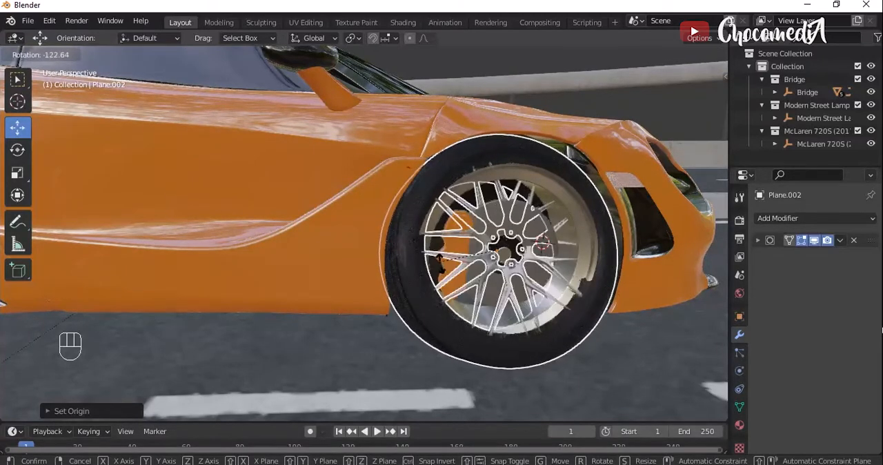
{"action": "key", "text": "x"}
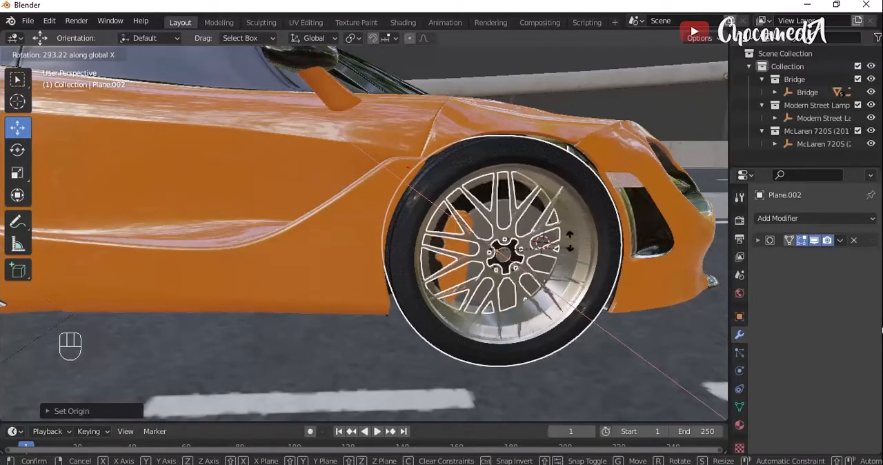
{"action": "left_click", "coordinate": [536, 301]}
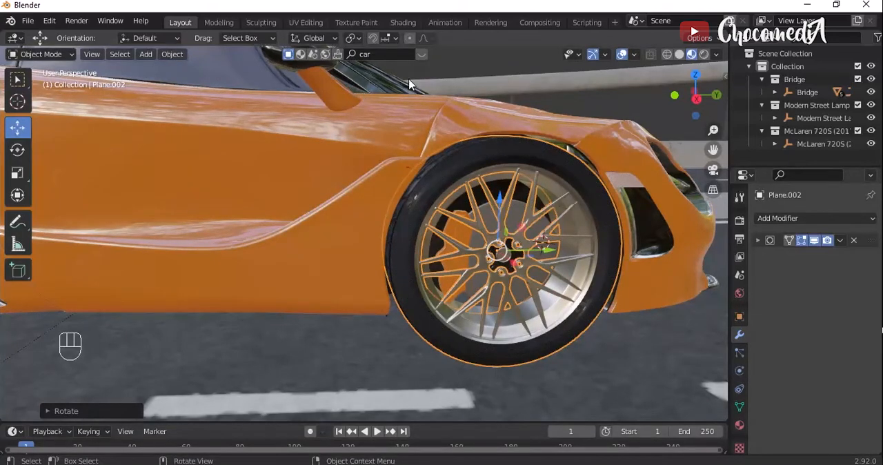
- Try rotating the front wheel with the transform pivot point set to 3D Cursor, and undo the rotation
{"action": "left_click", "coordinate": [352, 38]}
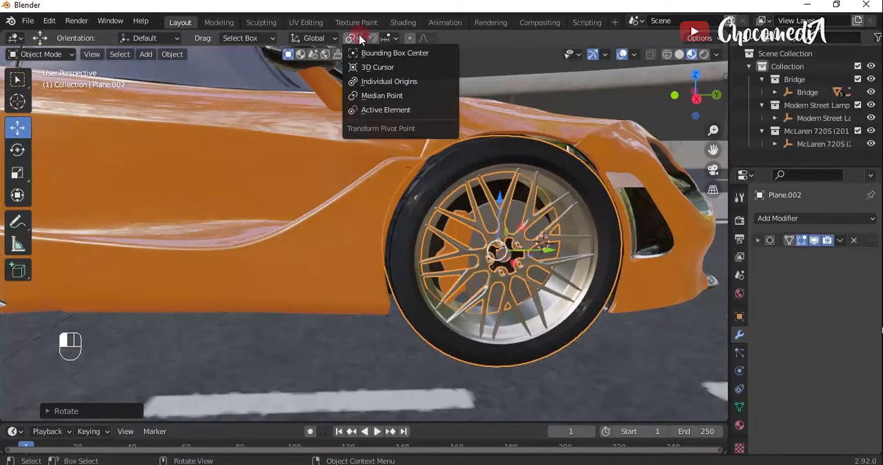
{"action": "left_click", "coordinate": [379, 69]}
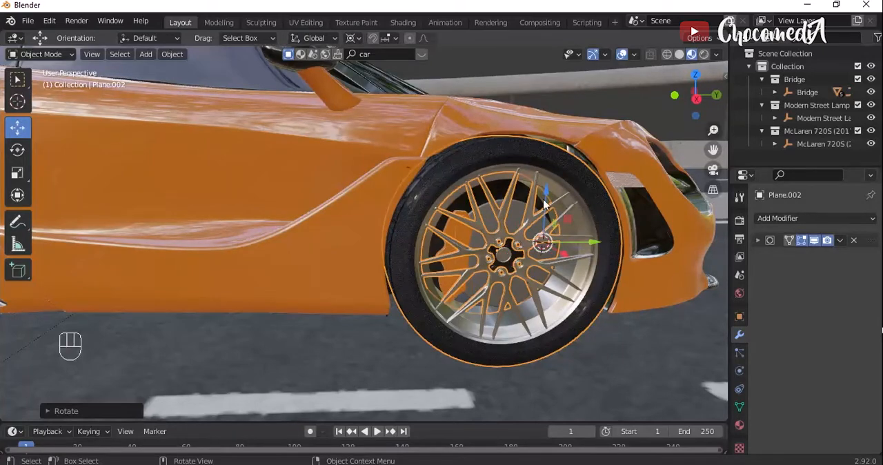
{"action": "key", "text": "r"}
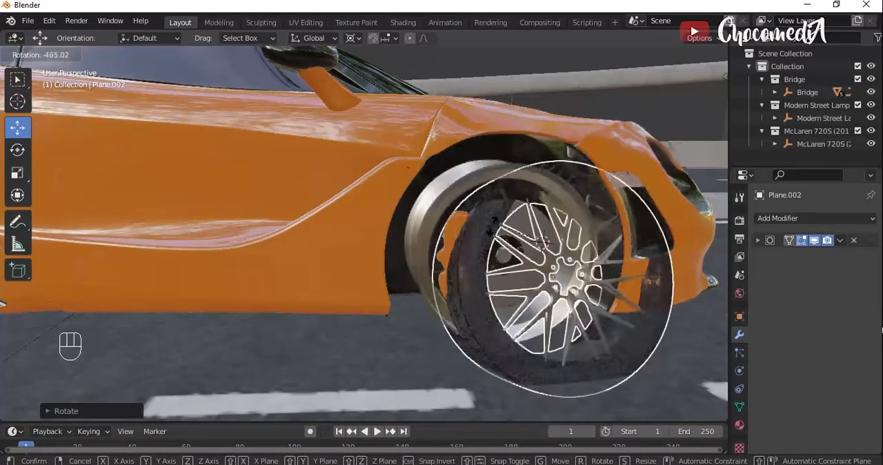
{"action": "left_click", "coordinate": [554, 238]}
{"action": "key", "text": "ctrl+z"}
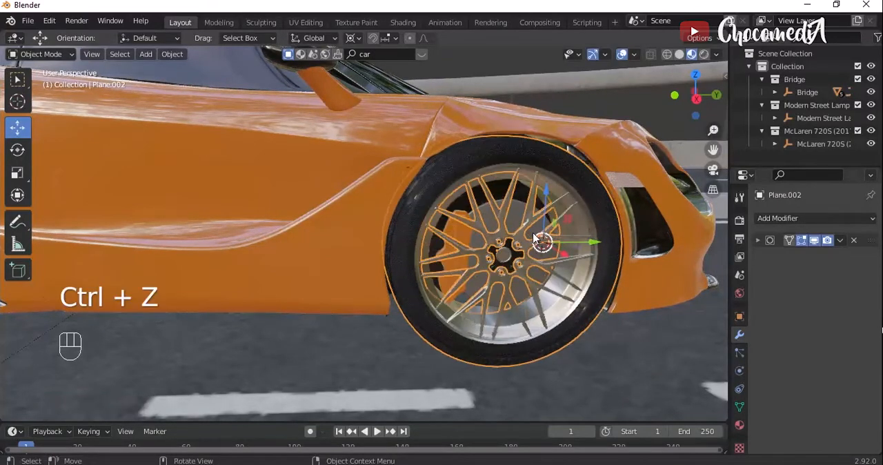
{"action": "left_click_drag", "start_coordinate": [714, 150], "coordinate": [808, 143]}
{"action": "key", "text": "ctrl+z"}
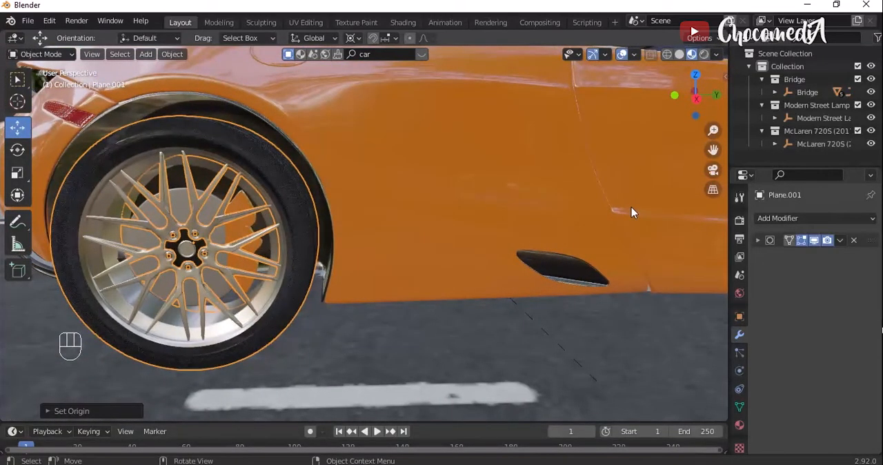
- Drive the near rear wheel's X rotation with the expression #frame*10
{"action": "key", "text": "n"}
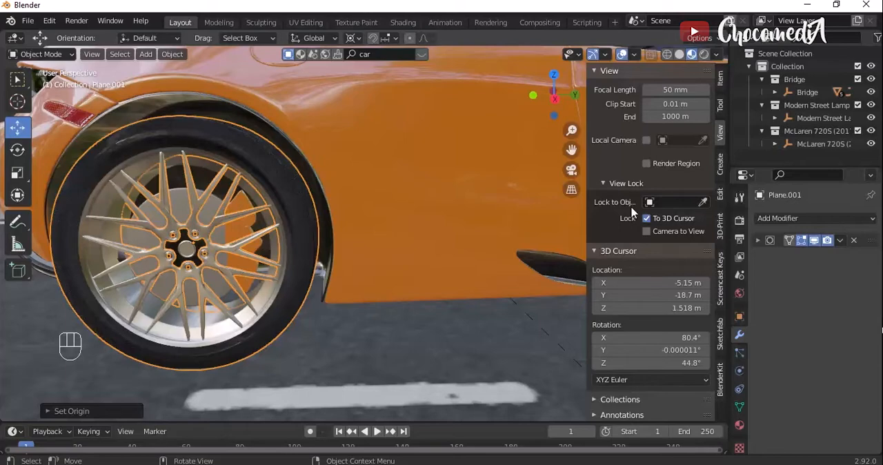
{"action": "left_click", "coordinate": [719, 79]}
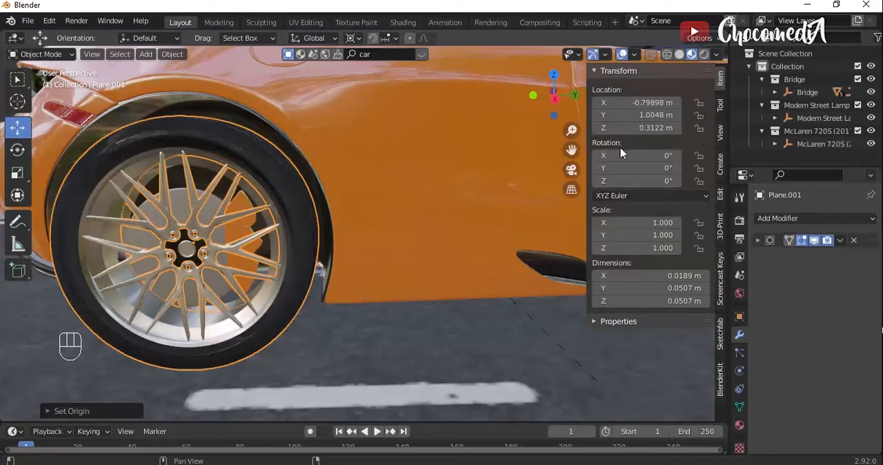
{"action": "left_click_drag", "start_coordinate": [621, 156], "coordinate": [630, 155]}
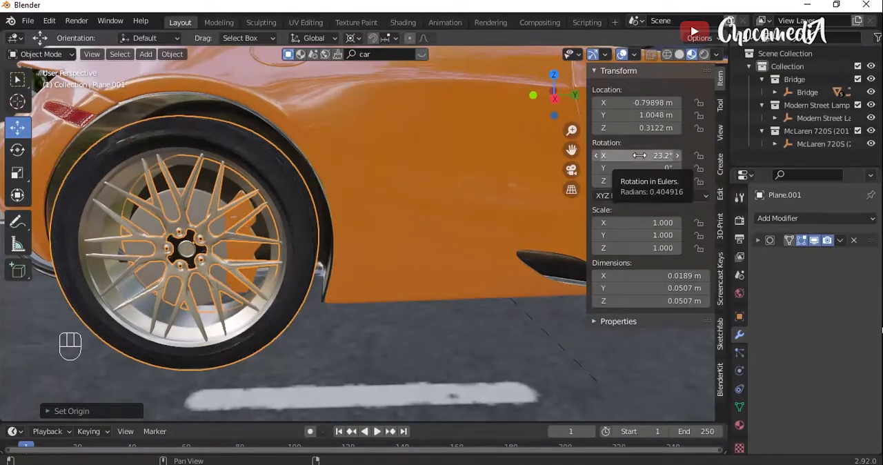
{"action": "left_click", "coordinate": [640, 156]}
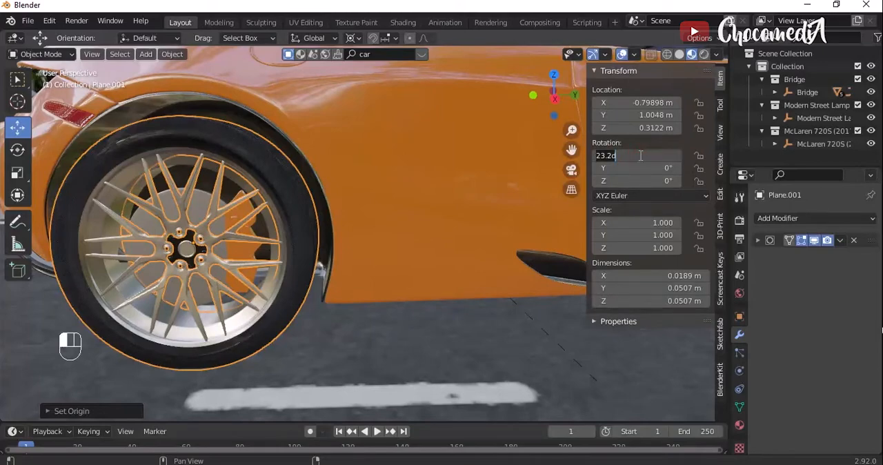
{"action": "type", "text": "#"}
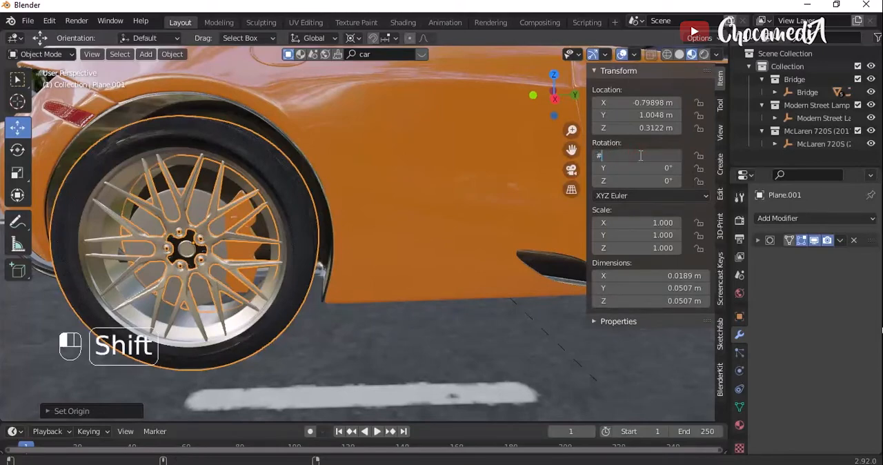
{"action": "type", "text": "frame"}
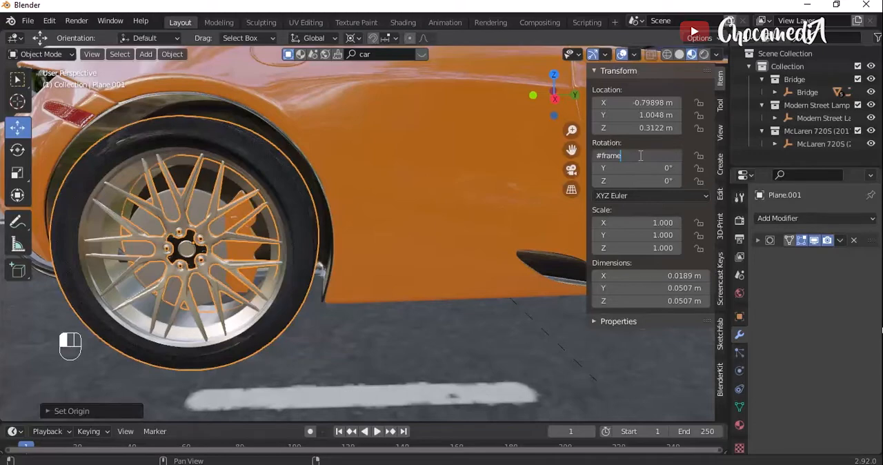
{"action": "type", "text": "*"}
{"action": "key", "text": "Return"}
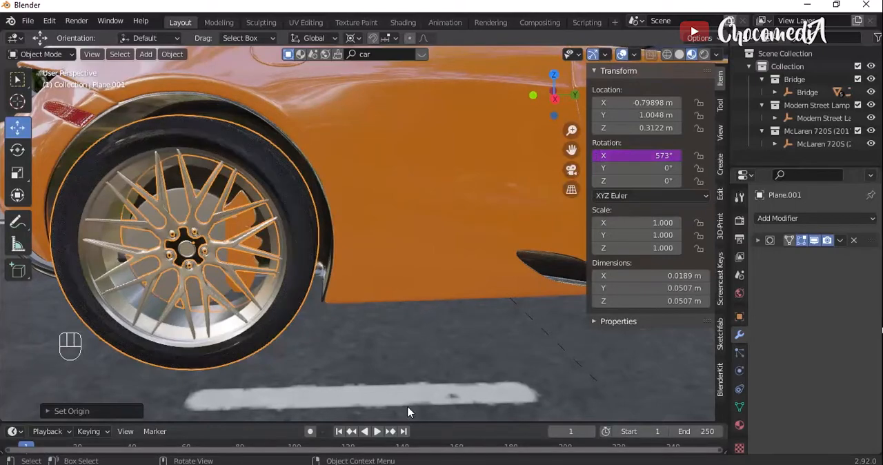
- Play the animation briefly to check the rear wheel's spin, and hide the transform values
{"action": "left_click", "coordinate": [377, 431]}
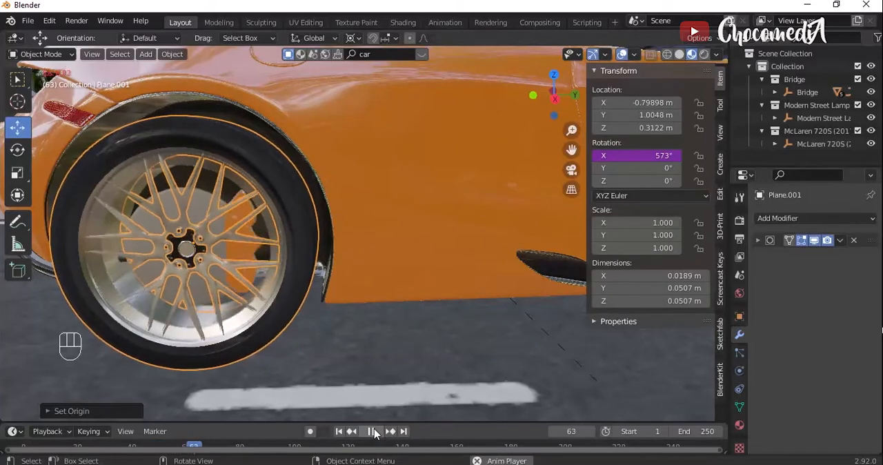
{"action": "key", "text": "space"}
{"action": "key", "text": "n"}
- Place the 3D cursor on the near rear tyre's upper edge and replay the animation with the car's side in view
{"action": "left_click_drag", "start_coordinate": [698, 102], "coordinate": [52, 114]}
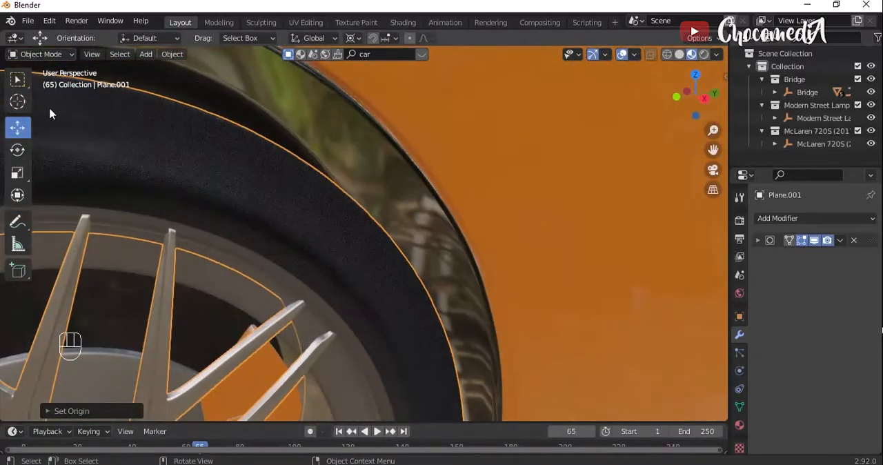
{"action": "left_click", "coordinate": [18, 102]}
{"action": "scroll", "coordinate": [168, 161], "scroll_direction": "down", "scroll_amount": 5}
{"action": "left_click", "coordinate": [167, 162]}
{"action": "scroll", "coordinate": [167, 162], "scroll_direction": "up", "scroll_amount": 4}
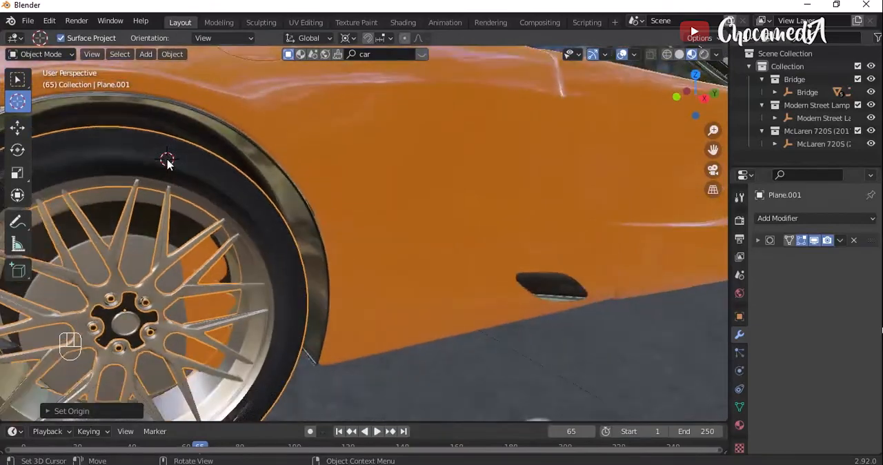
{"action": "scroll", "coordinate": [167, 163], "scroll_direction": "down", "scroll_amount": 4}
{"action": "left_click_drag", "start_coordinate": [713, 150], "coordinate": [788, 143]}
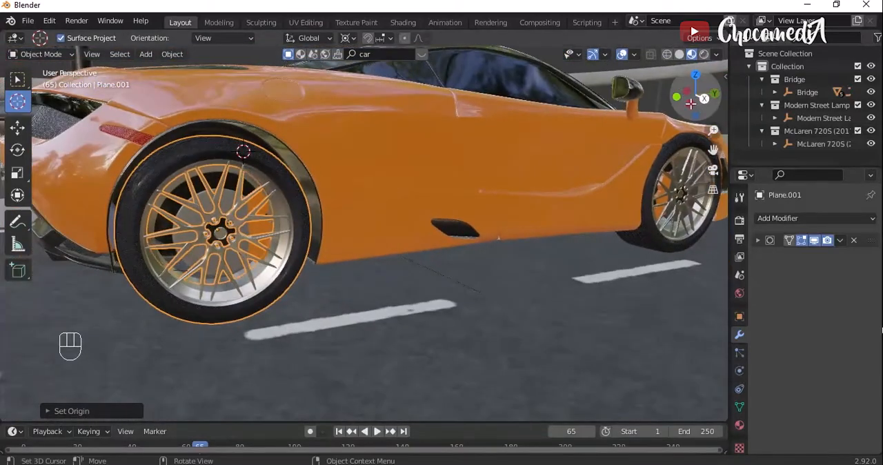
{"action": "key", "text": "space"}
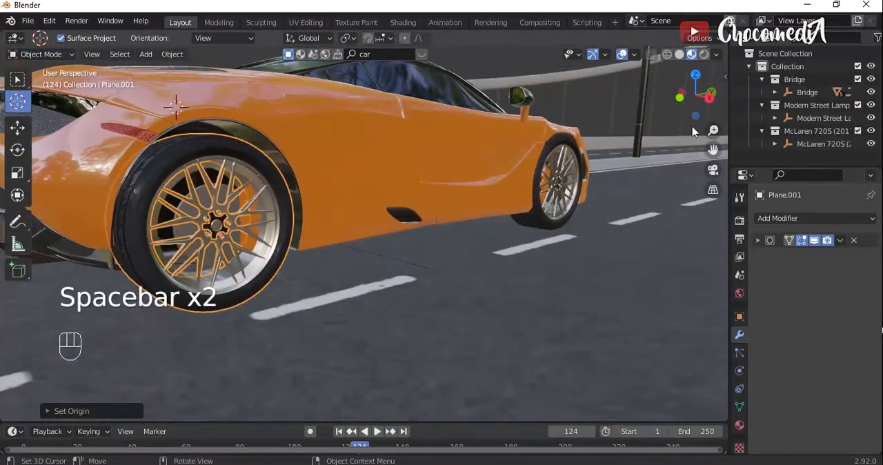
- In the right orthographic view, place the 3D cursor beside the rear wheel and hide the bridge side section covering the car
{"action": "left_click", "coordinate": [710, 97]}
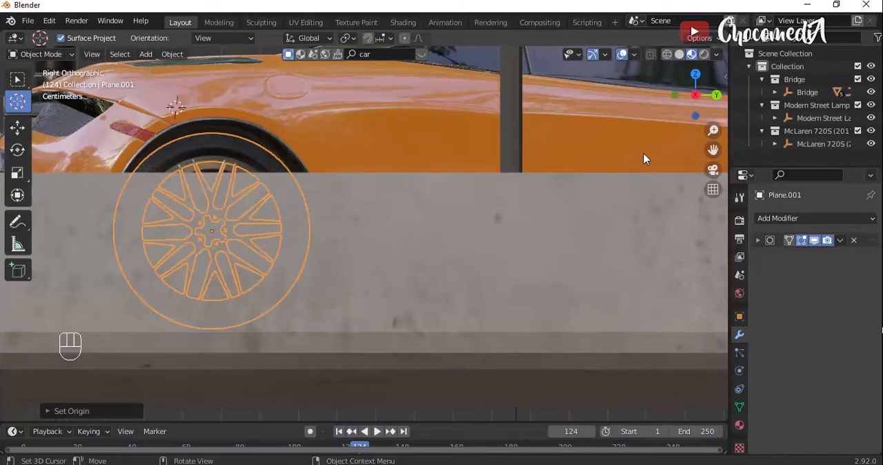
{"action": "scroll", "coordinate": [529, 131], "scroll_direction": "down", "scroll_amount": 4}
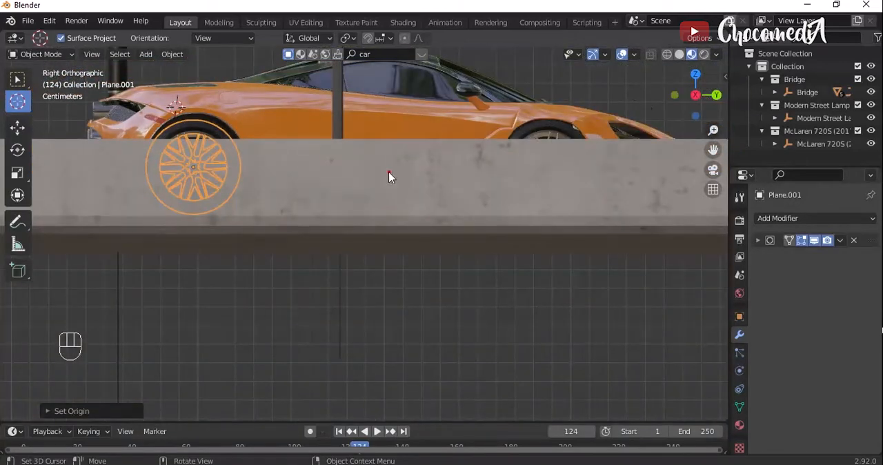
{"action": "left_click", "coordinate": [388, 172]}
{"action": "left_click", "coordinate": [17, 127]}
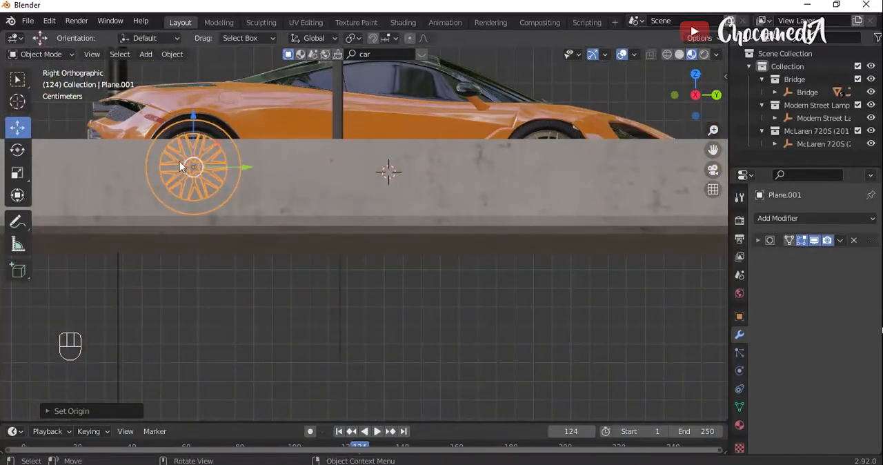
{"action": "left_click", "coordinate": [317, 201]}
{"action": "key", "text": "h"}
- Play the animation in the side view to check the rear wheel's spin direction, with the transform values shown
{"action": "key", "text": "space"}
{"action": "key", "text": "n"}
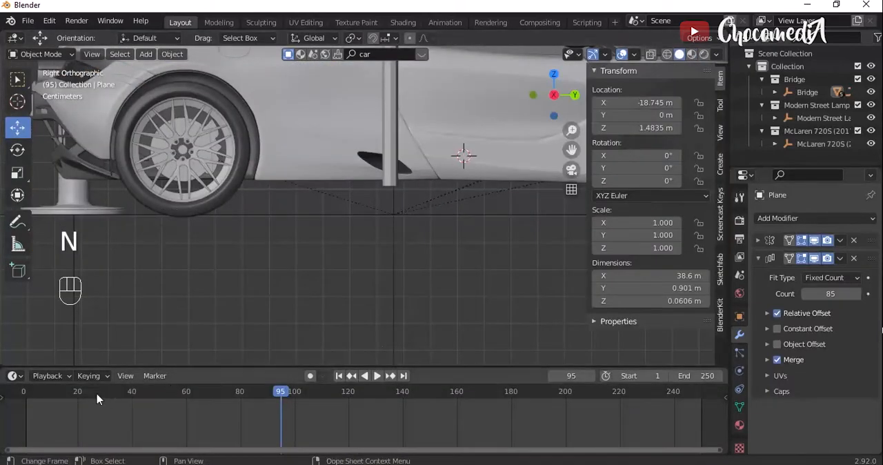
{"action": "left_click_drag", "start_coordinate": [98, 398], "coordinate": [69, 397]}
{"action": "key", "text": "space"}
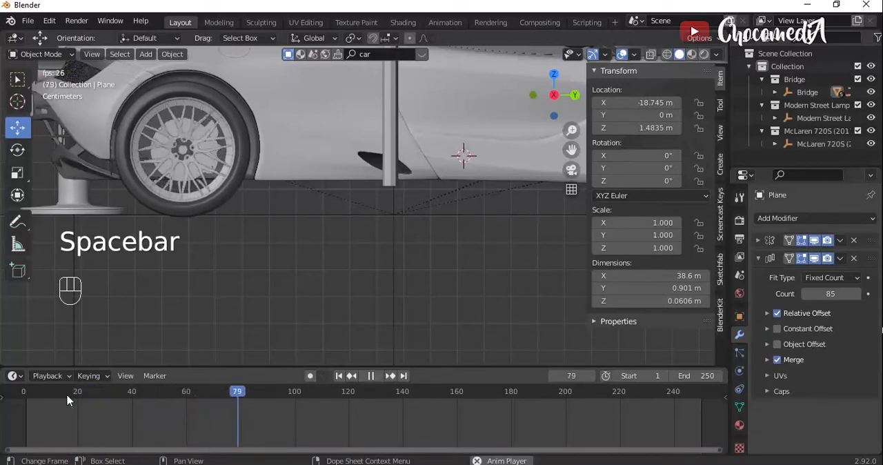
{"action": "key", "text": "space"}
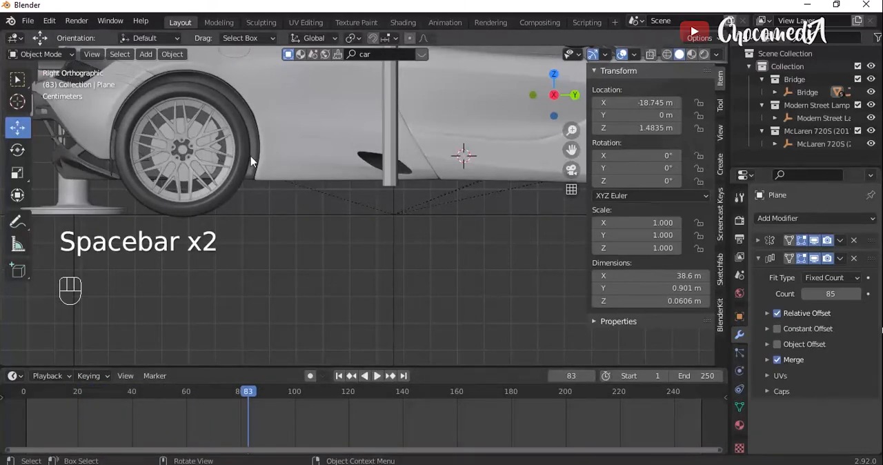
- Change the near rear wheel's X rotation driver to a larger negative multiple of frame and play the animation to check the spin
{"action": "left_click", "coordinate": [245, 158]}
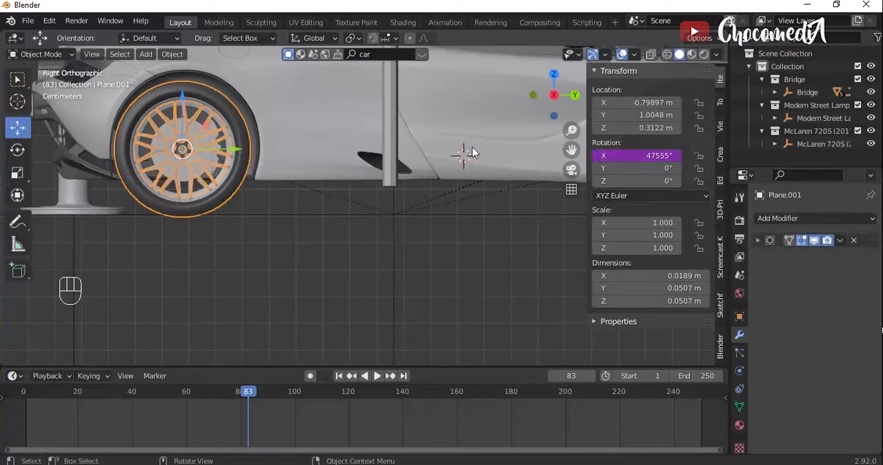
{"action": "left_click", "coordinate": [629, 155]}
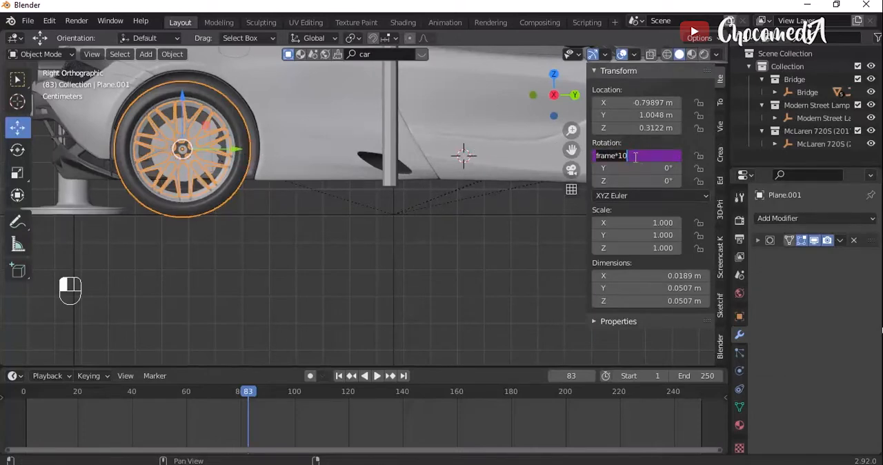
{"action": "key", "text": "Left"}
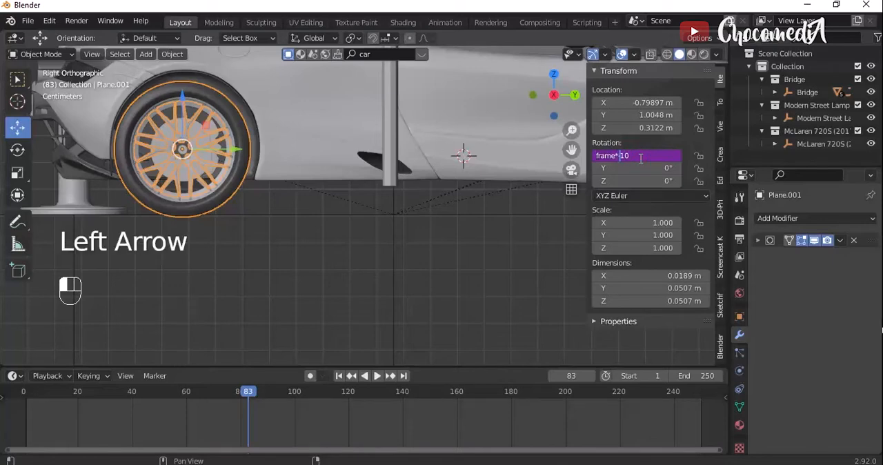
{"action": "key", "text": "BackSpace"}
{"action": "key", "text": "BackSpace"}
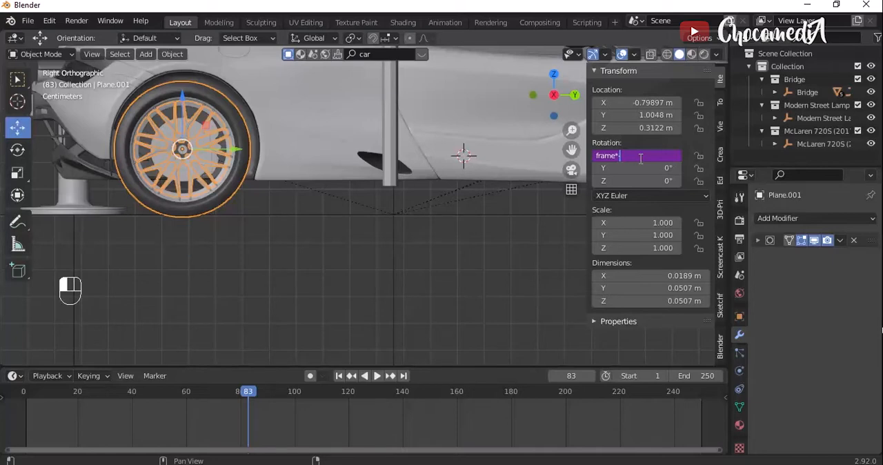
{"action": "key", "text": "Return"}
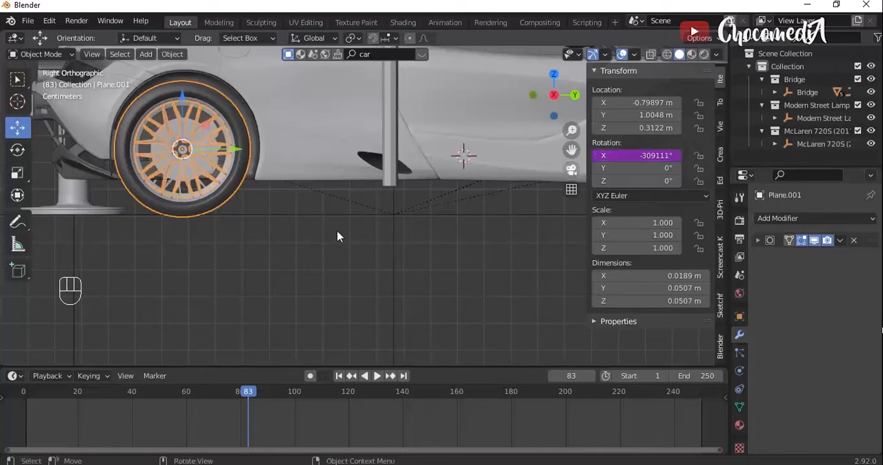
{"action": "key", "text": "space"}
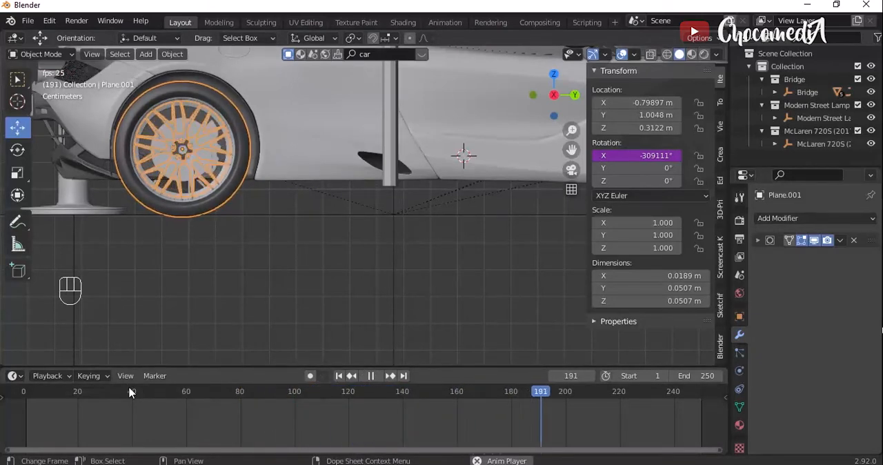
{"action": "key", "text": "space"}
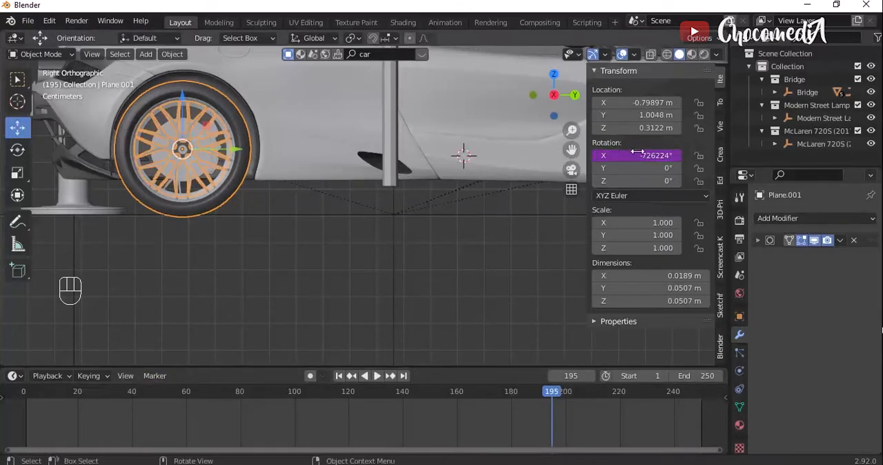
- Zero the near front wheel's Y and Z rotation, drive its X rotation with the rear wheel's negative frame multiple, and play the animation to check
{"action": "left_click", "coordinate": [523, 229]}
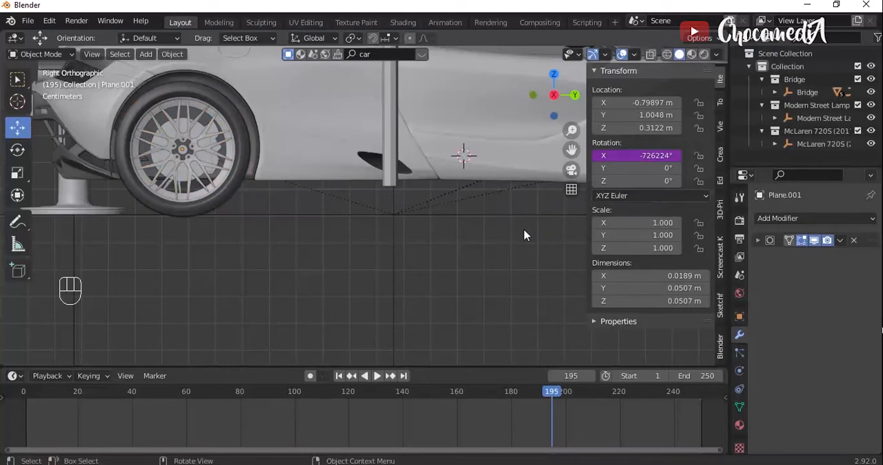
{"action": "key", "text": "n"}
{"action": "left_click", "coordinate": [659, 109]}
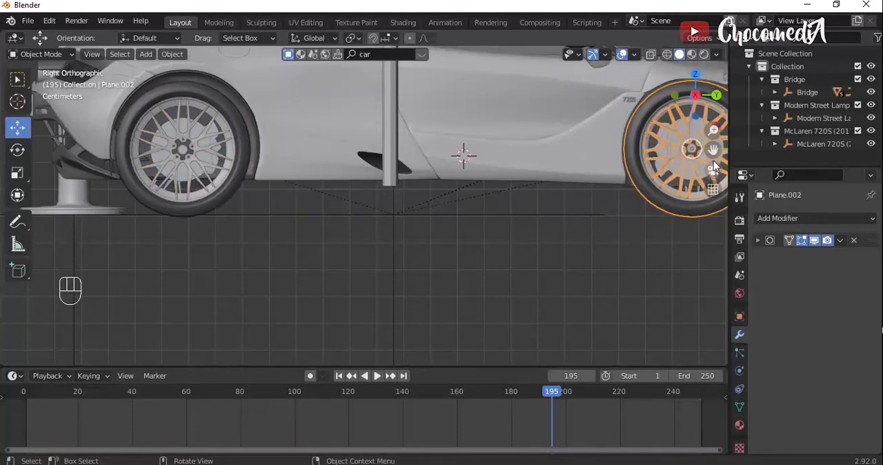
{"action": "left_click_drag", "start_coordinate": [714, 150], "coordinate": [562, 207]}
{"action": "key", "text": "n"}
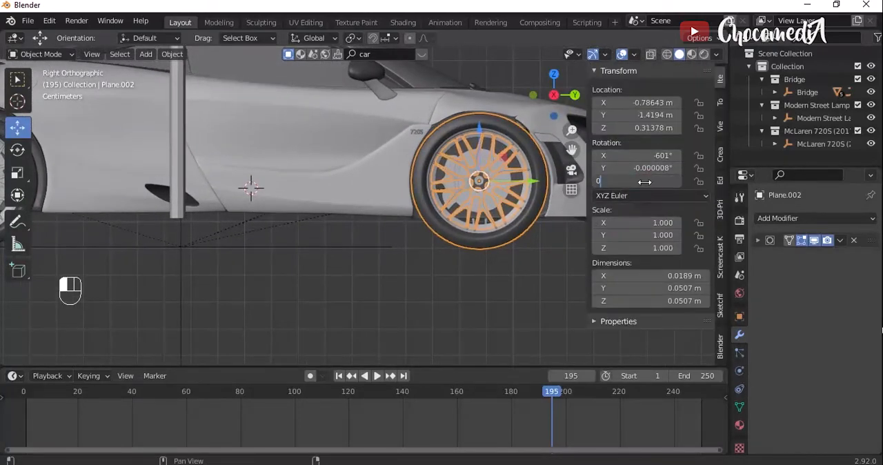
{"action": "left_click", "coordinate": [655, 167]}
{"action": "left_click", "coordinate": [656, 155]}
{"action": "type", "text": "#frame*-65"}
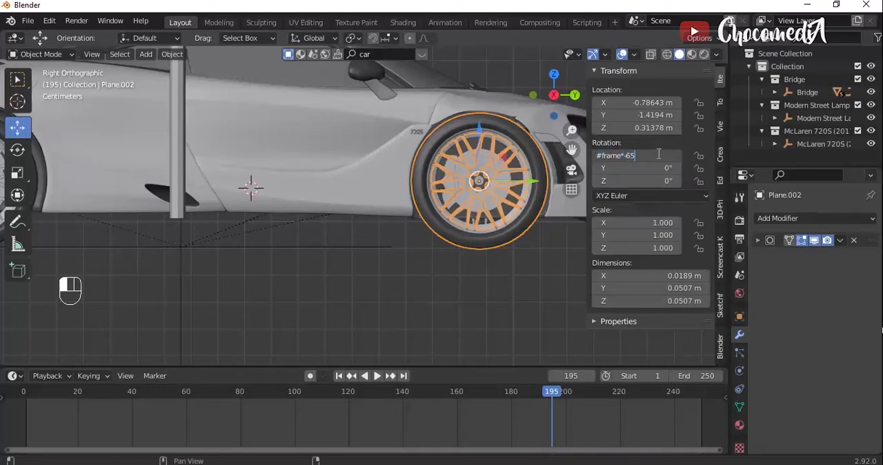
{"action": "key", "text": "Return"}
{"action": "key", "text": "space"}
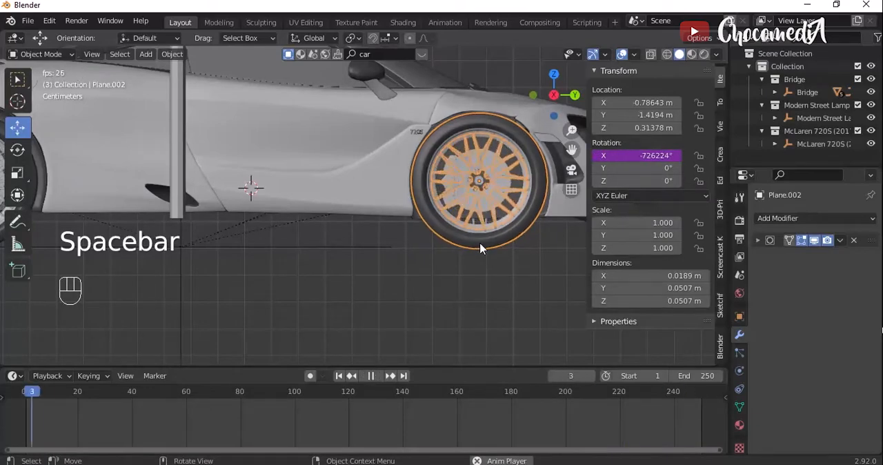
{"action": "key", "text": "space"}
- Unhide the bridge side section, place the 3D cursor on the car's side, and return to the Move tool
{"action": "key", "text": "n"}
{"action": "left_click_drag", "start_coordinate": [696, 109], "coordinate": [585, 95]}
{"action": "left_click", "coordinate": [696, 110]}
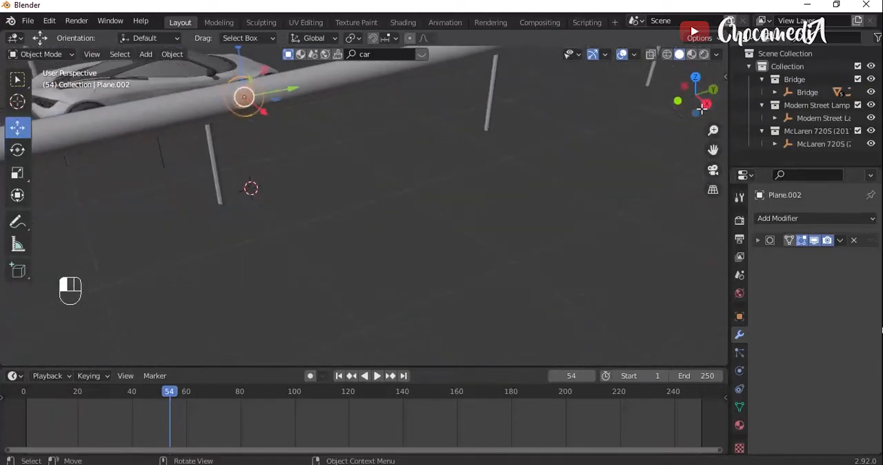
{"action": "key", "text": "alt+h"}
{"action": "left_click_drag", "start_coordinate": [712, 147], "coordinate": [859, 270]}
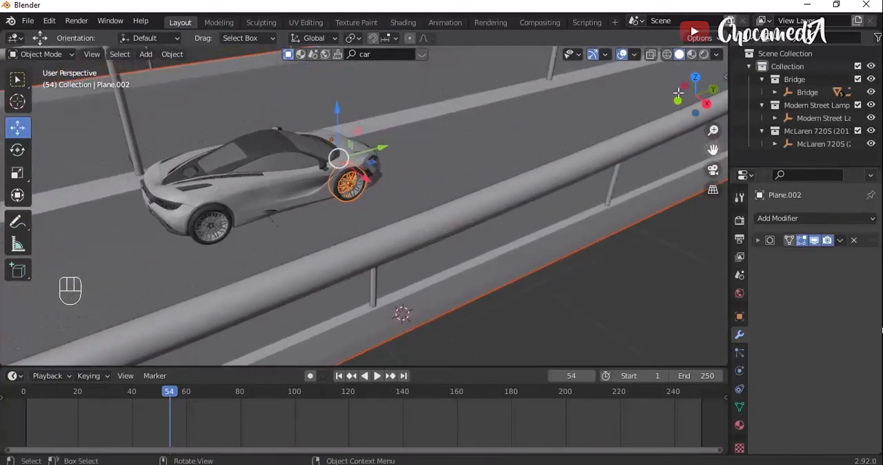
{"action": "left_click_drag", "start_coordinate": [698, 98], "coordinate": [726, 83]}
{"action": "left_click_drag", "start_coordinate": [713, 149], "coordinate": [566, 132]}
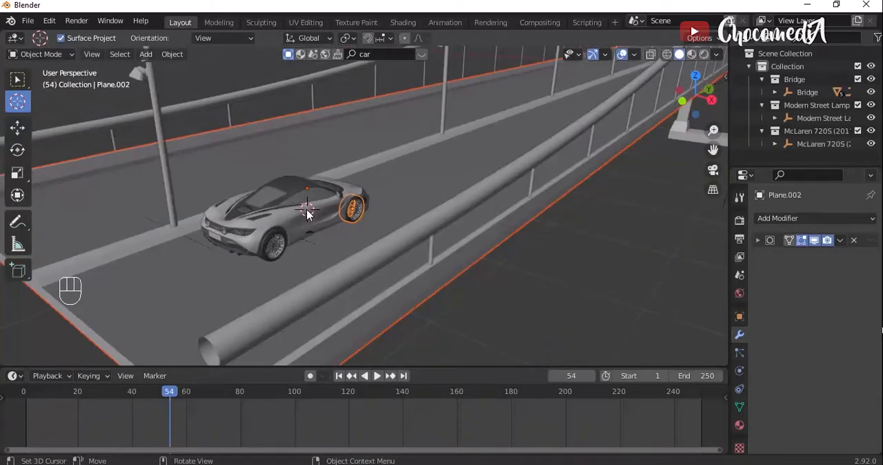
{"action": "left_click", "coordinate": [17, 127]}
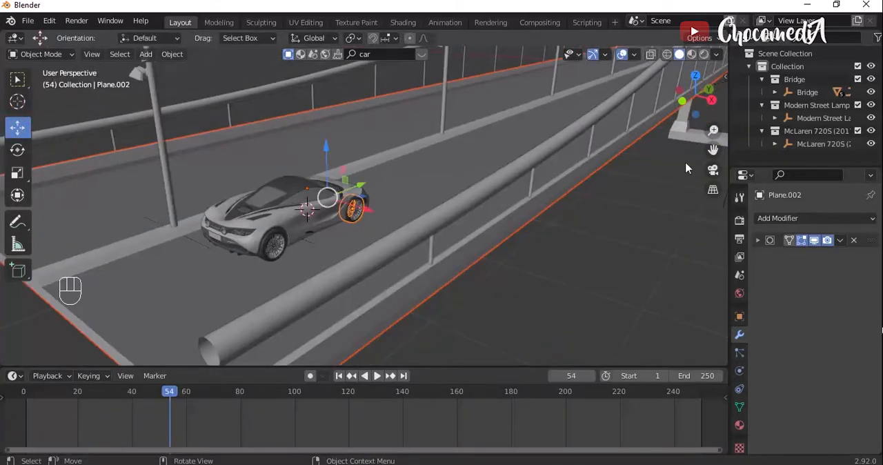
- Select the McLaren 720S (2017) parent with its collection and insert a Location keyframe at frame 1
{"action": "left_click", "coordinate": [817, 145]}
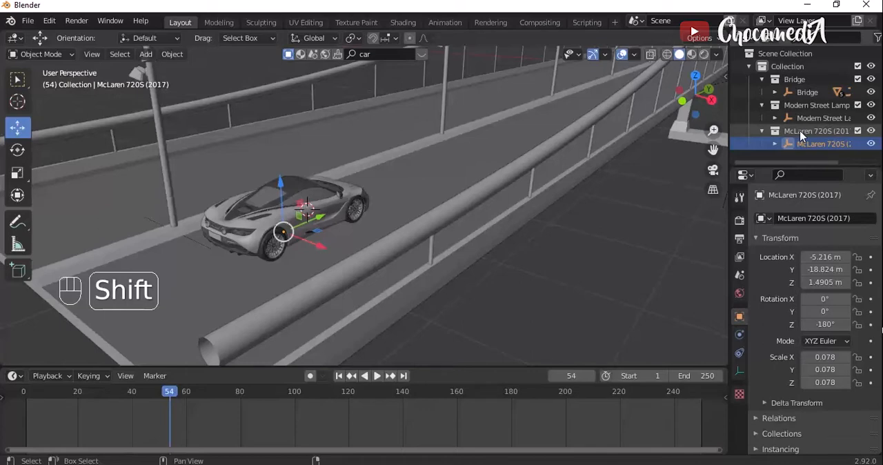
{"action": "left_click", "coordinate": [800, 134], "text": "shift"}
{"action": "left_click_drag", "start_coordinate": [169, 391], "coordinate": [28, 395]}
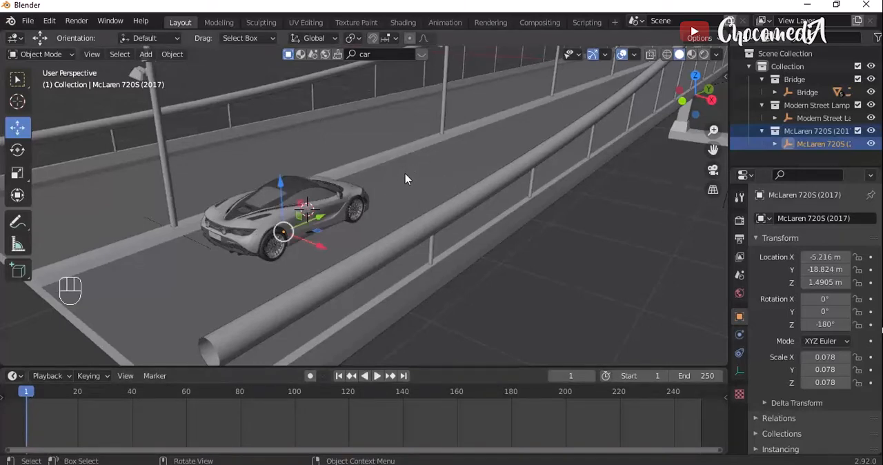
{"action": "key", "text": "i"}
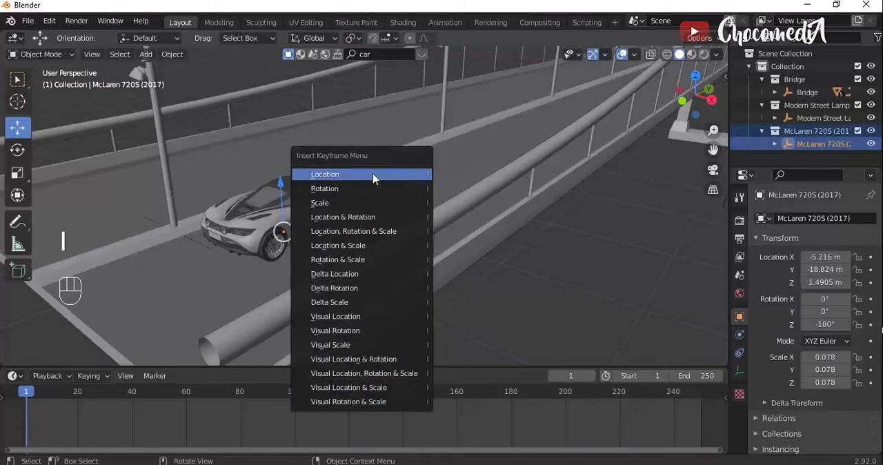
{"action": "left_click", "coordinate": [373, 178]}
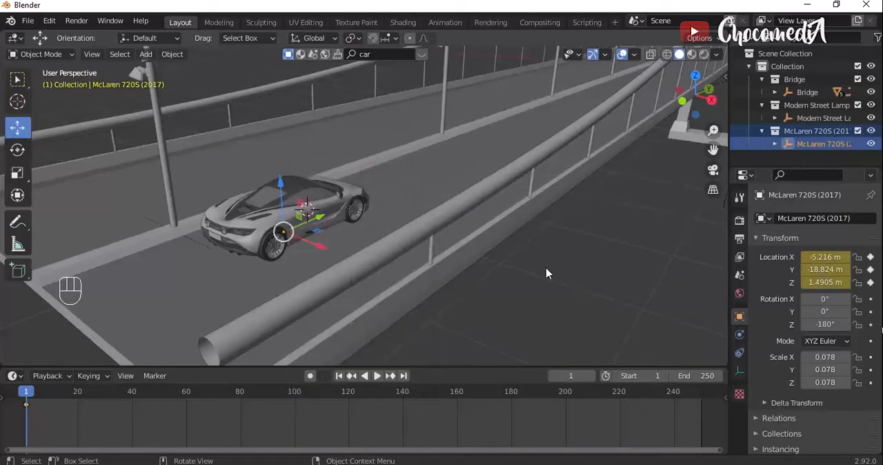
- At frame 250, move the car about 37.17 m along global Y to the bridge's far end and insert a Location keyframe
{"action": "left_click_drag", "start_coordinate": [491, 395], "coordinate": [705, 407]}
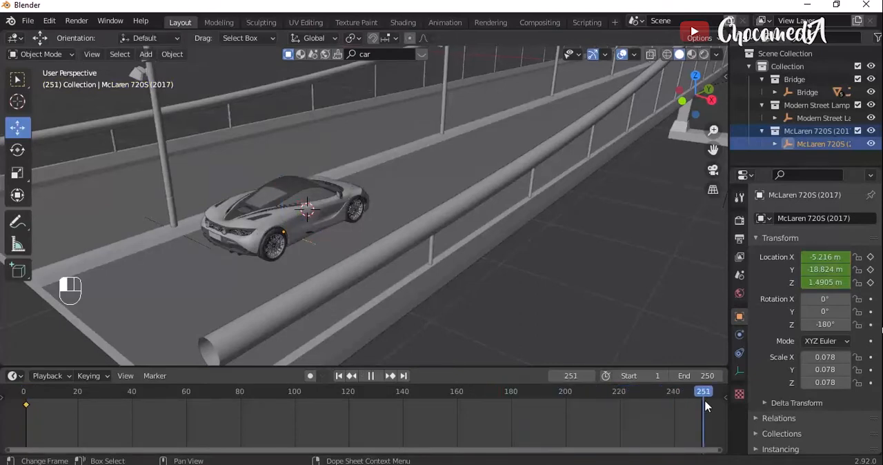
{"action": "key", "text": "Left"}
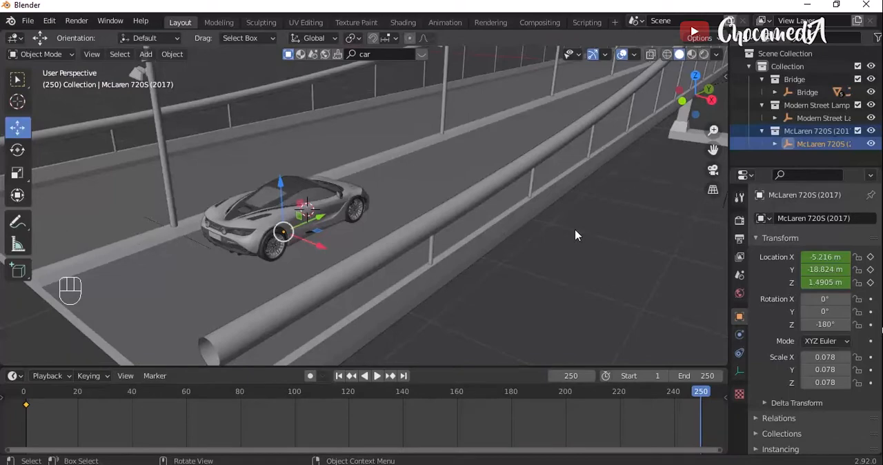
{"action": "scroll", "coordinate": [575, 235], "scroll_direction": "down", "scroll_amount": 8}
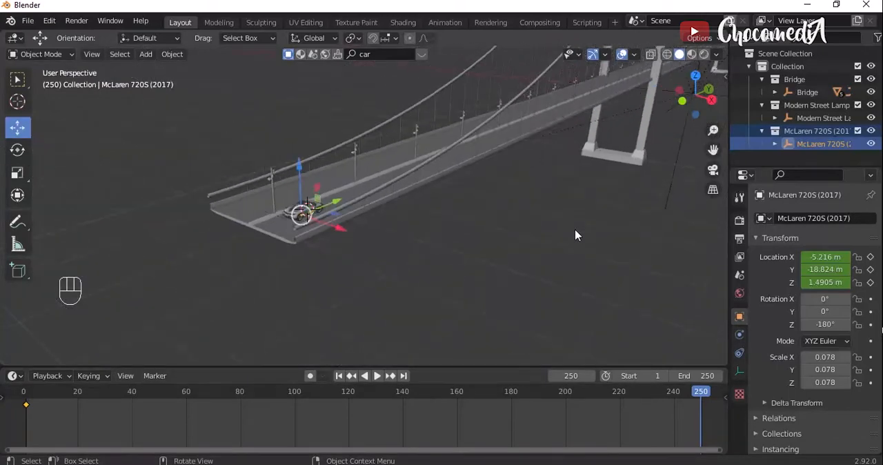
{"action": "scroll", "coordinate": [602, 216], "scroll_direction": "down", "scroll_amount": 6}
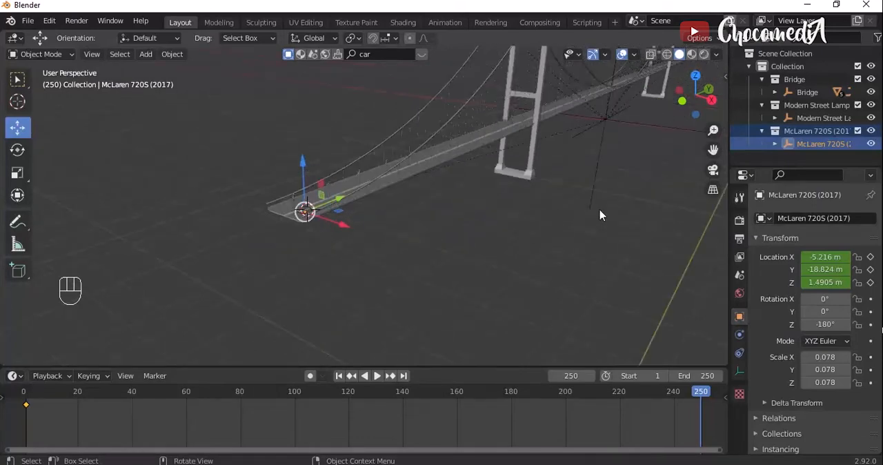
{"action": "left_click_drag", "start_coordinate": [713, 150], "coordinate": [458, 297]}
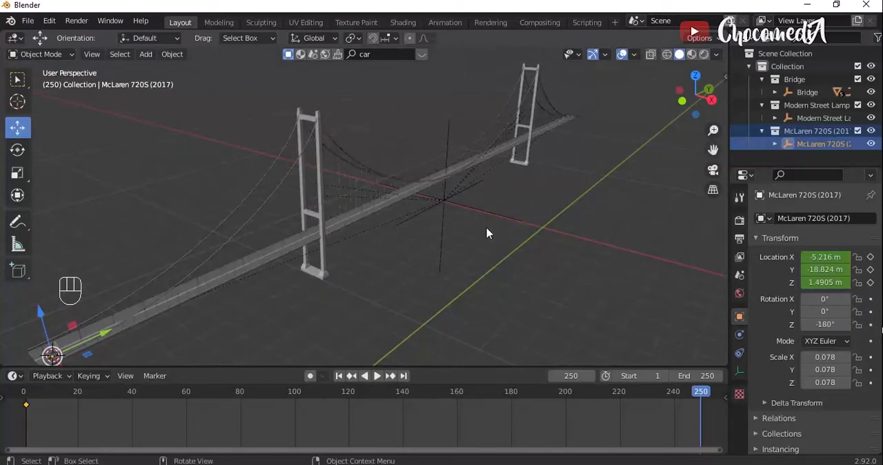
{"action": "key", "text": "g"}
{"action": "key", "text": "y"}
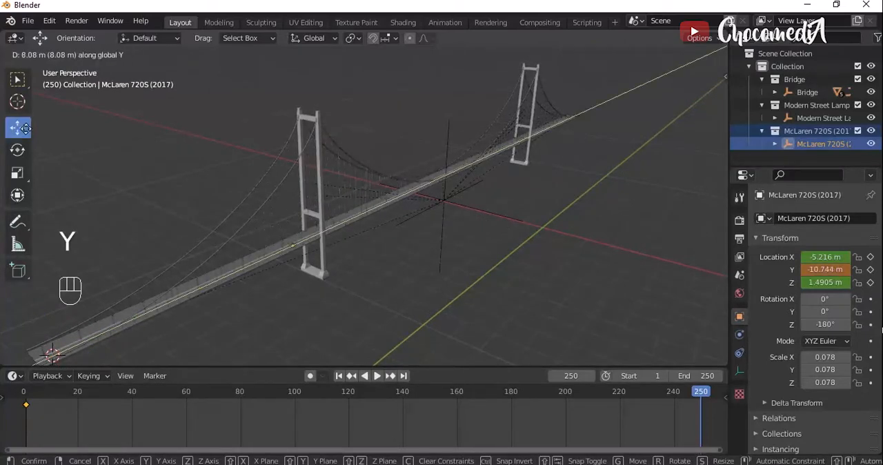
{"action": "left_click", "coordinate": [313, 67]}
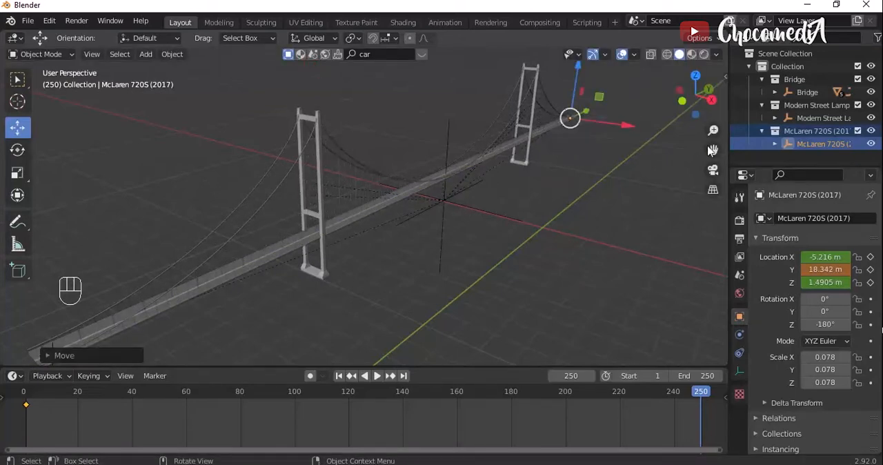
{"action": "left_click_drag", "start_coordinate": [713, 150], "coordinate": [664, 159]}
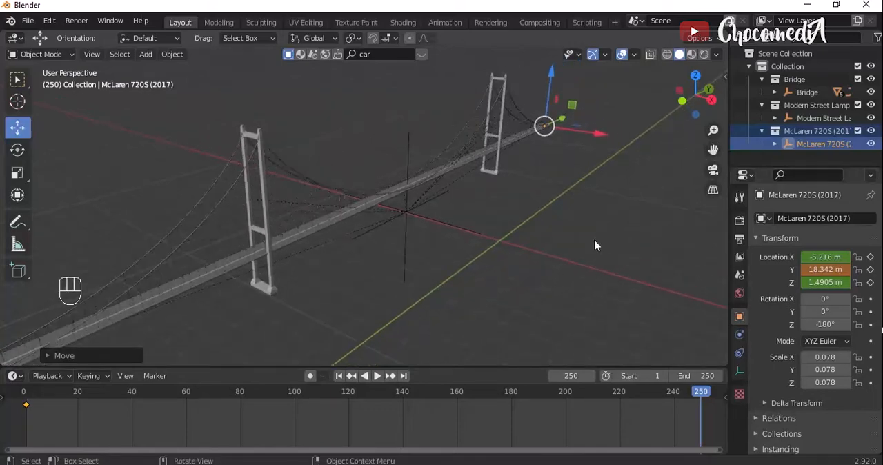
{"action": "key", "text": "i"}
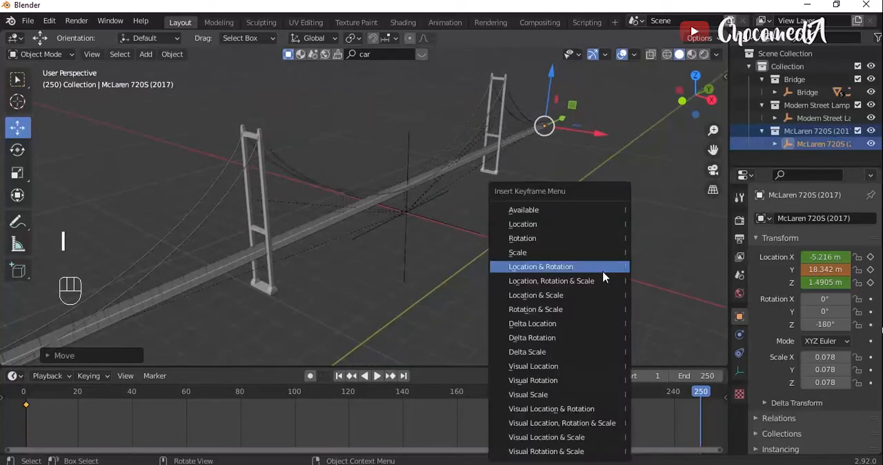
{"action": "left_click", "coordinate": [545, 224]}
- Scrub and play the animation from frame 1 to check the car's travel along the bridge
{"action": "left_click_drag", "start_coordinate": [368, 402], "coordinate": [349, 401]}
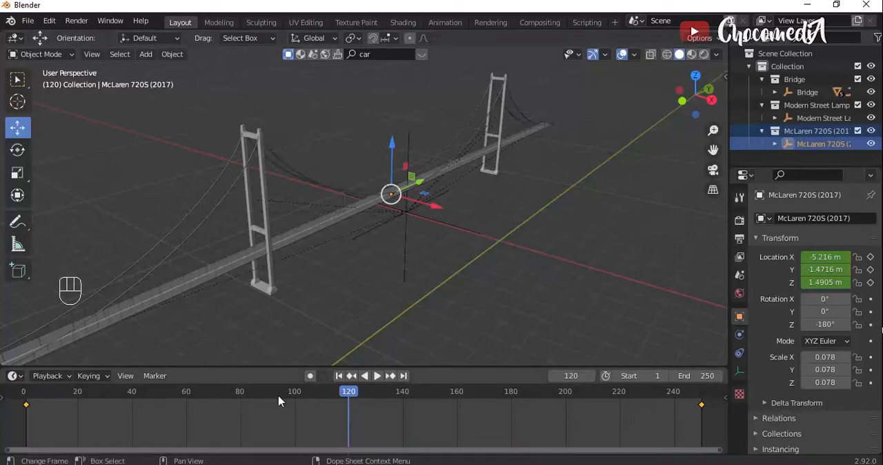
{"action": "left_click_drag", "start_coordinate": [47, 397], "coordinate": [25, 397]}
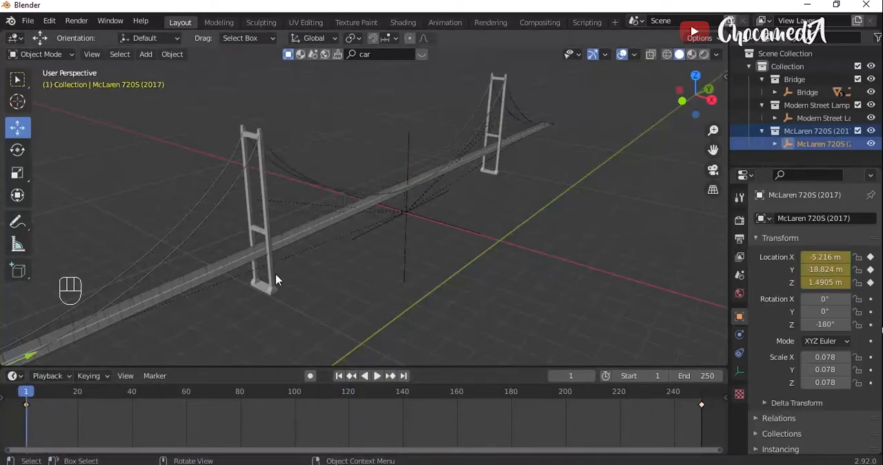
{"action": "left_click_drag", "start_coordinate": [714, 129], "coordinate": [713, 69]}
{"action": "left_click", "coordinate": [377, 376]}
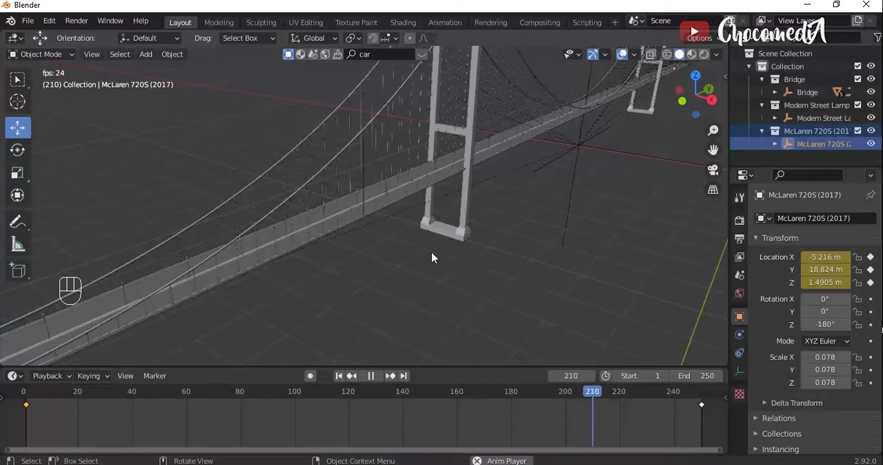
{"action": "key", "text": "space"}
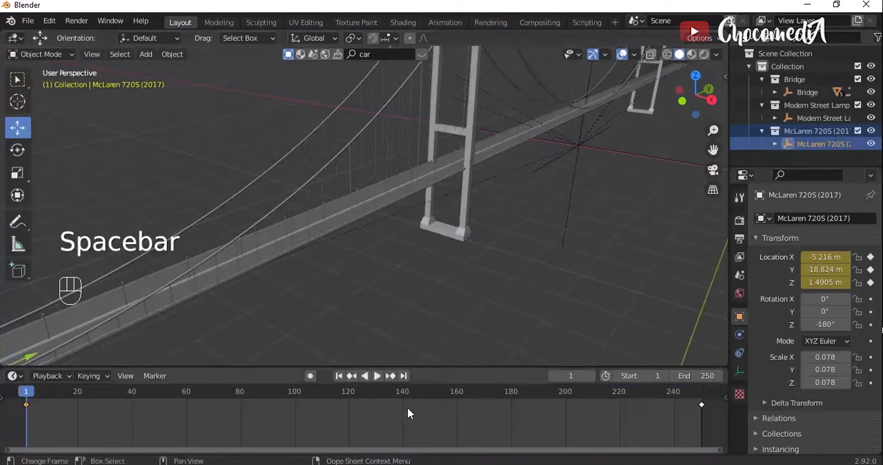
- Select both of the car's location keyframes and set their interpolation mode to Linear
{"action": "left_click_drag", "start_coordinate": [707, 424], "coordinate": [18, 402]}
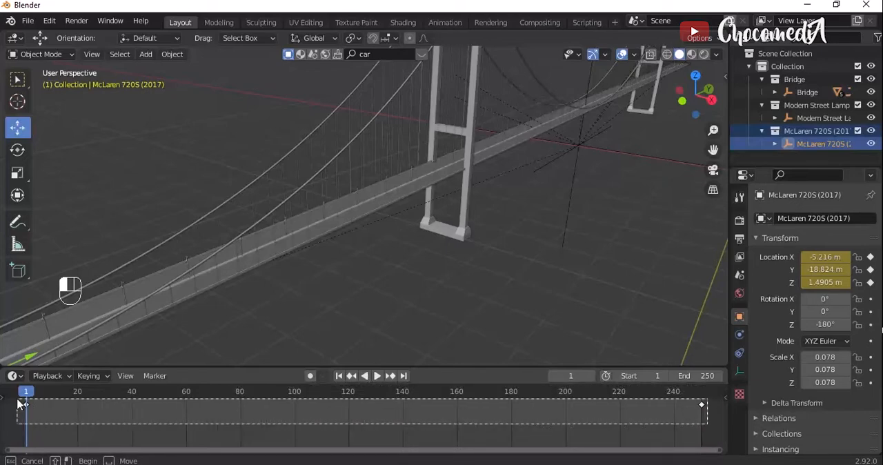
{"action": "left_click_drag", "start_coordinate": [19, 404], "coordinate": [21, 403]}
{"action": "right_click", "coordinate": [32, 405]}
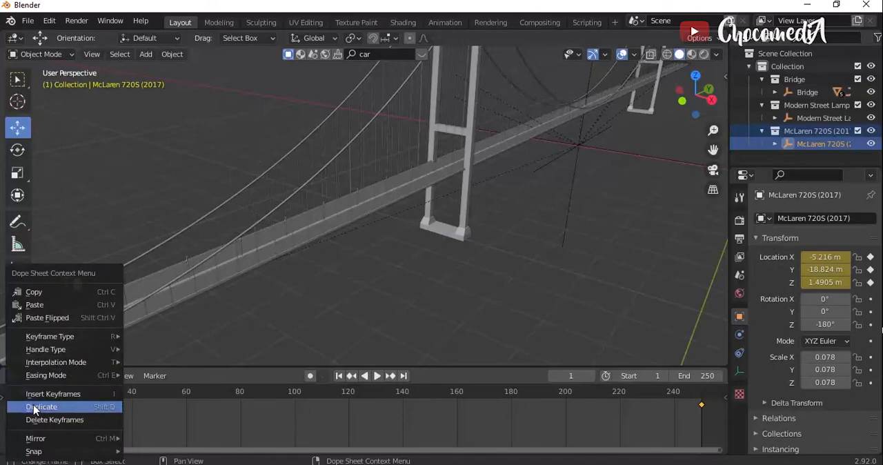
{"action": "mouse_move", "coordinate": [86, 361]}
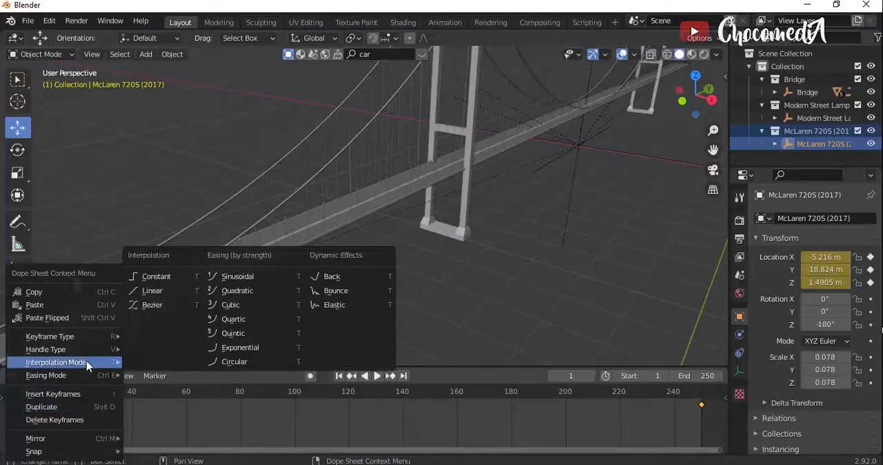
{"action": "left_click", "coordinate": [156, 293]}
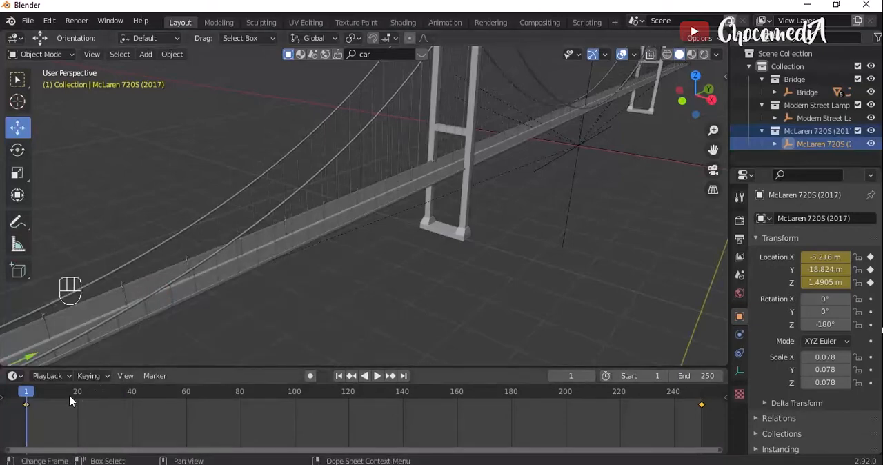
- Play the animation to check the car's linear motion, and return to frame 1
{"action": "key", "text": "space"}
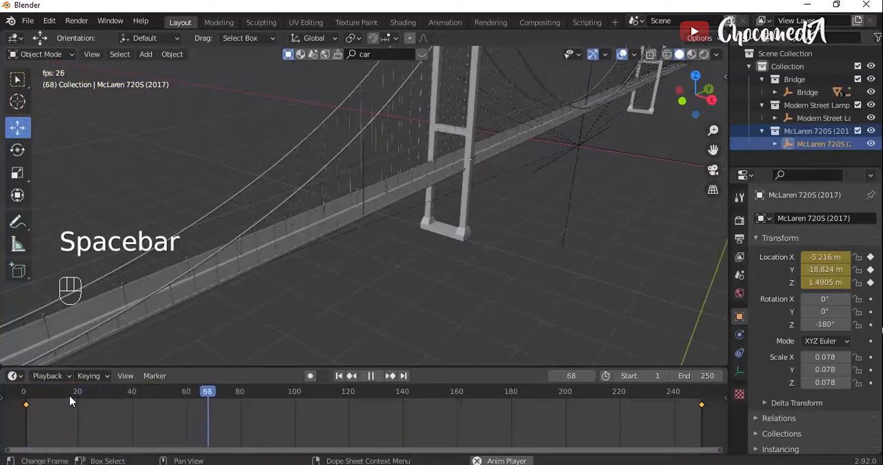
{"action": "key", "text": "space"}
{"action": "left_click", "coordinate": [26, 392]}
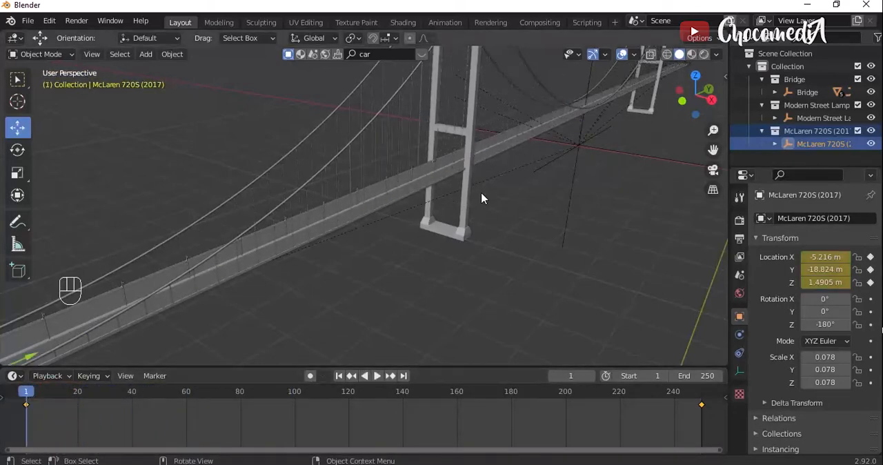
- Add a camera at the 3D cursor beside the car on the bridge
{"action": "left_click_drag", "start_coordinate": [705, 105], "coordinate": [718, 101]}
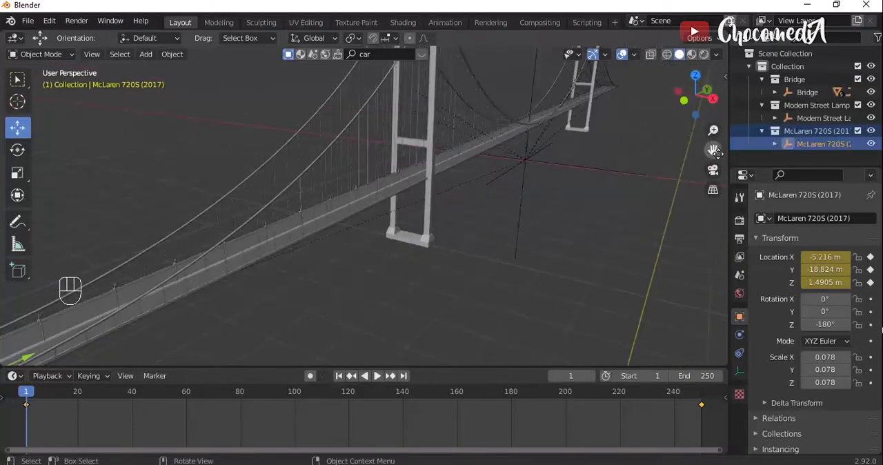
{"action": "left_click_drag", "start_coordinate": [713, 149], "coordinate": [841, 117]}
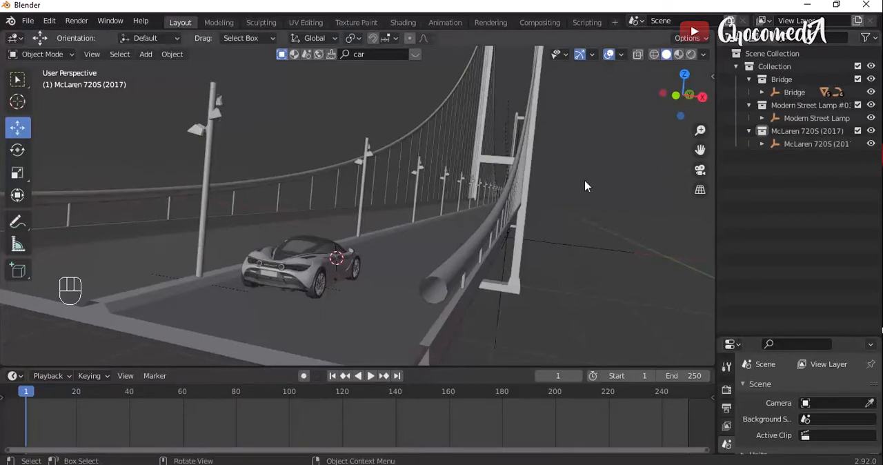
{"action": "key", "text": "shift"}
{"action": "key", "text": "shift+a"}
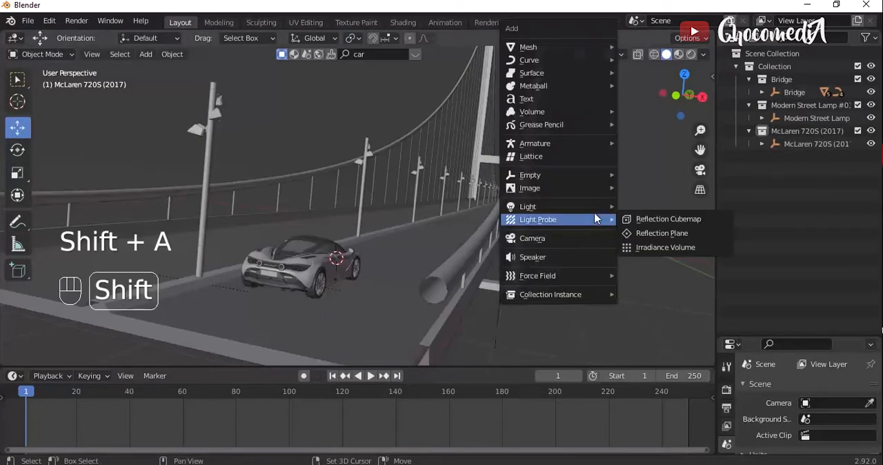
{"action": "left_click", "coordinate": [563, 239]}
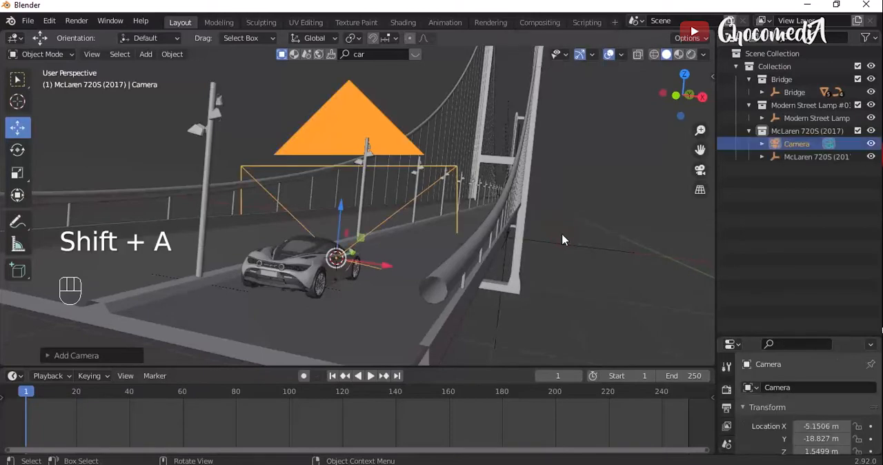
- Move the camera about 0.51 m backward along global Y behind the car, look through it, and check the Camera to View lock
{"action": "key", "text": "g"}
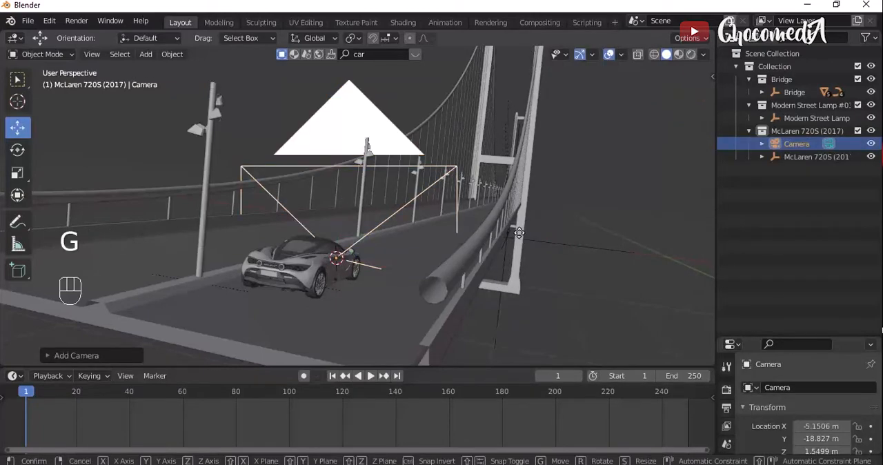
{"action": "key", "text": "y"}
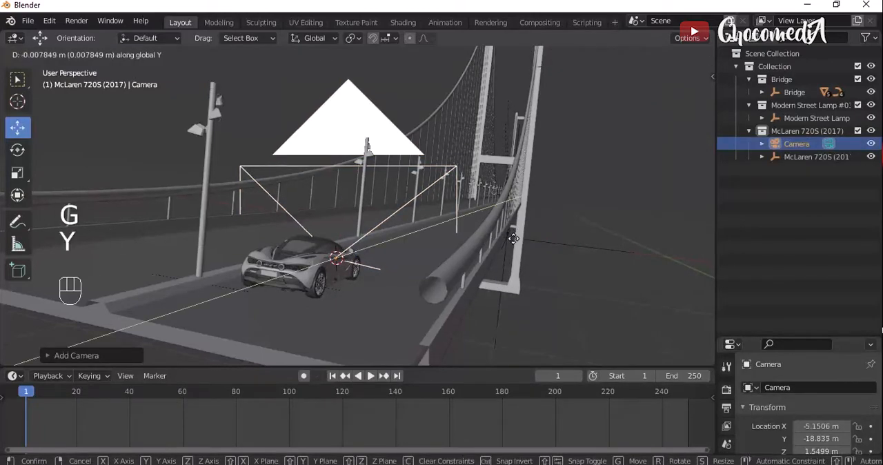
{"action": "left_click", "coordinate": [341, 350]}
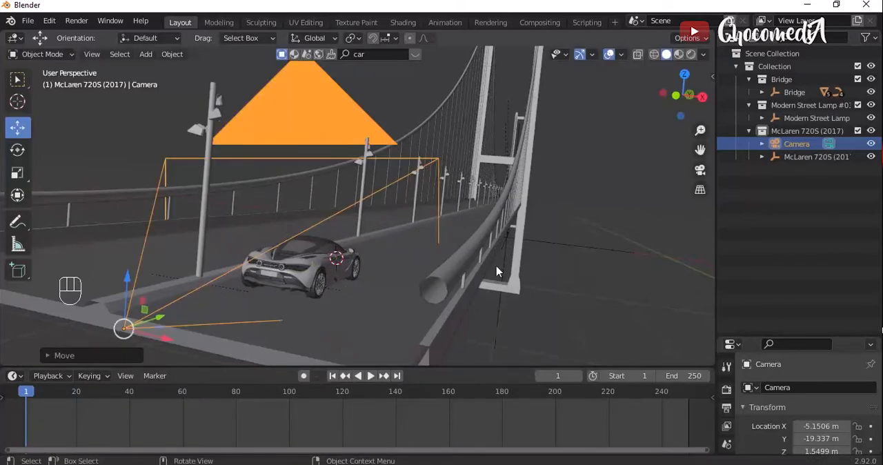
{"action": "left_click", "coordinate": [700, 169]}
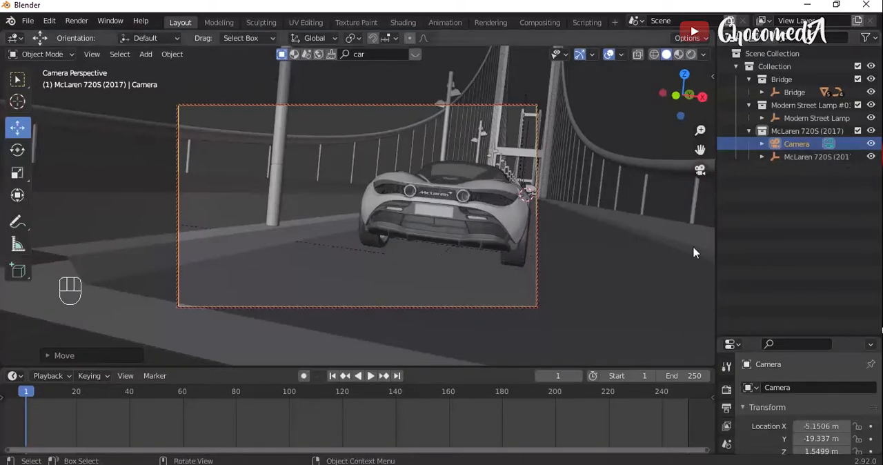
{"action": "key", "text": "n"}
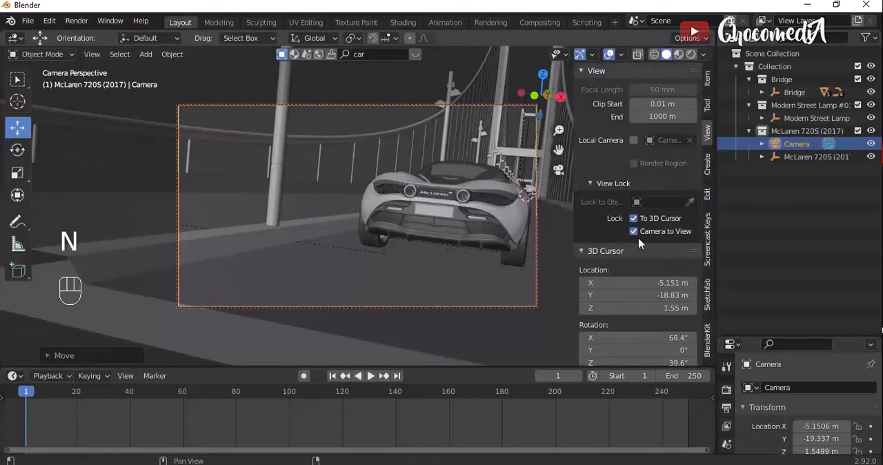
{"action": "key", "text": "n"}
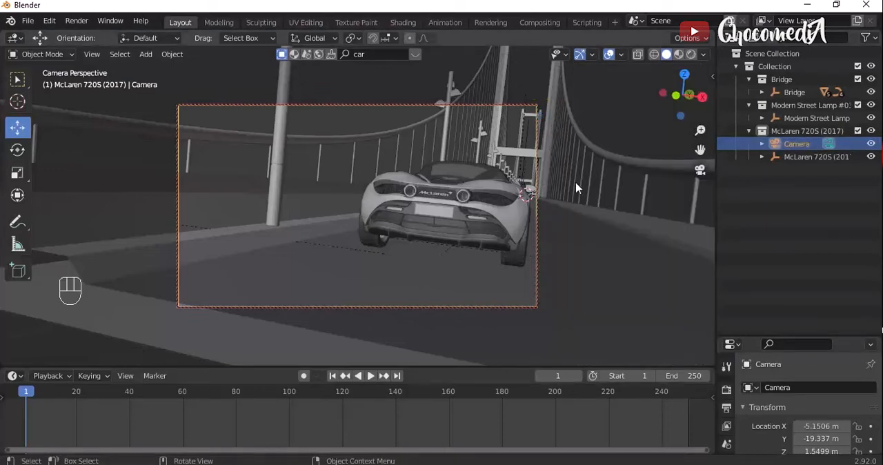
- Move the camera to about X -5.034 m, Y -19.297 m, Z 1.569 m, framing the car's rear and side within the shot
{"action": "key", "text": "g"}
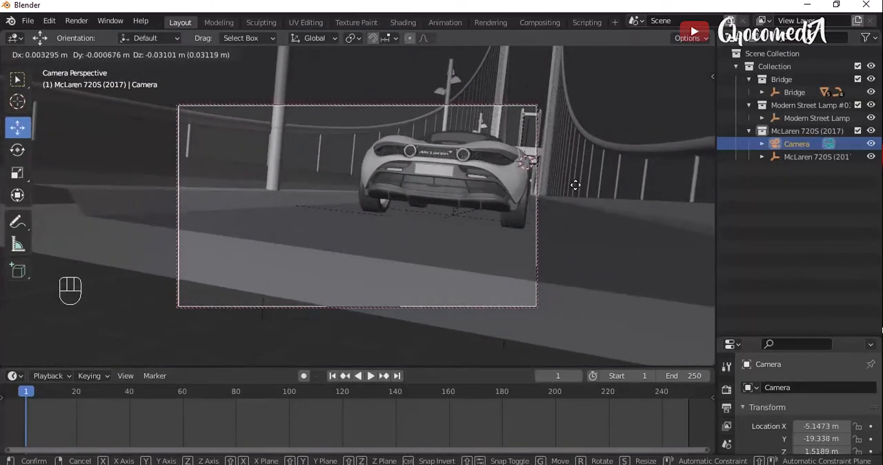
{"action": "key", "text": "Right"}
{"action": "key", "text": "Right"}
{"action": "key", "text": "Right"}
{"action": "key", "text": "Right"}
{"action": "key", "text": "Up"}
{"action": "key", "text": "Up"}
{"action": "key", "text": "Up"}
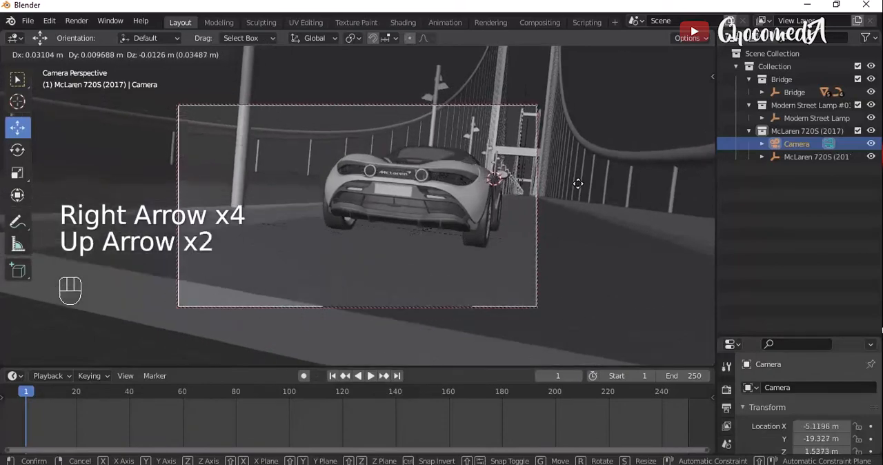
{"action": "key", "text": "Right"}
{"action": "key", "text": "Right"}
{"action": "key", "text": "Right"}
{"action": "key", "text": "Up"}
{"action": "key", "text": "Up"}
{"action": "key", "text": "Right"}
{"action": "key", "text": "Right"}
{"action": "key", "text": "Right"}
{"action": "key", "text": "Right"}
{"action": "key", "text": "Right"}
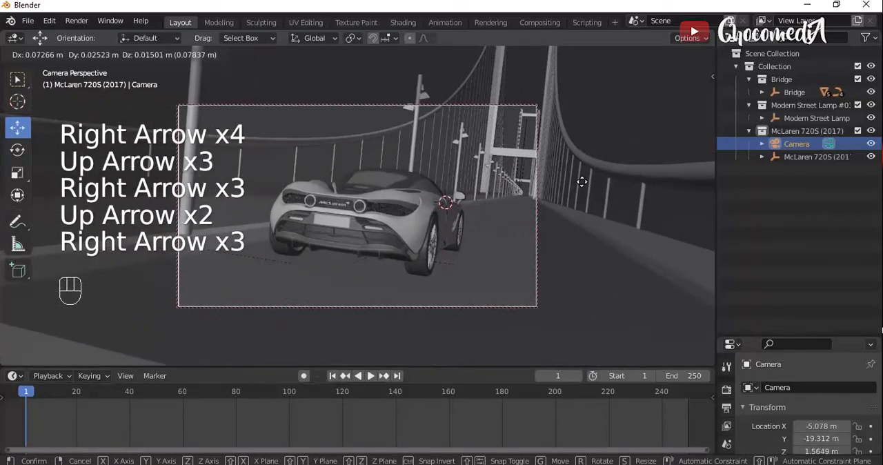
{"action": "key", "text": "Right"}
{"action": "key", "text": "Right"}
{"action": "key", "text": "Right"}
{"action": "key", "text": "Up"}
{"action": "key", "text": "Right"}
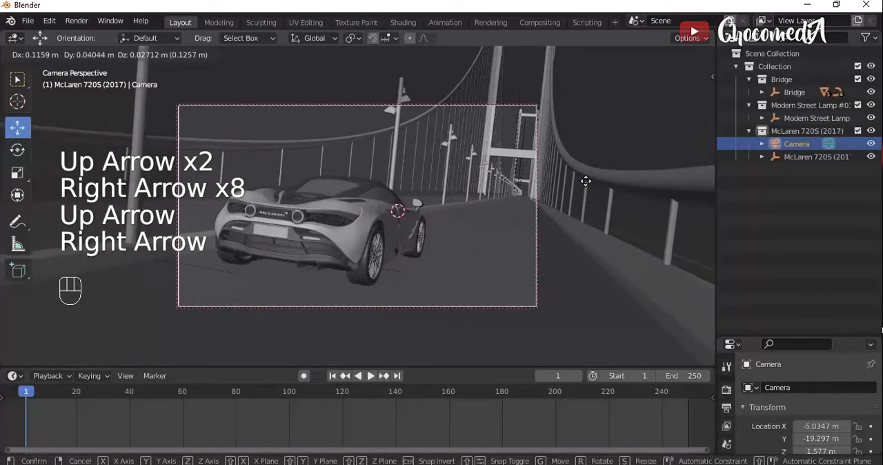
{"action": "key", "text": "Right"}
{"action": "key", "text": "Down"}
{"action": "key", "text": "Left"}
{"action": "key", "text": "Return"}
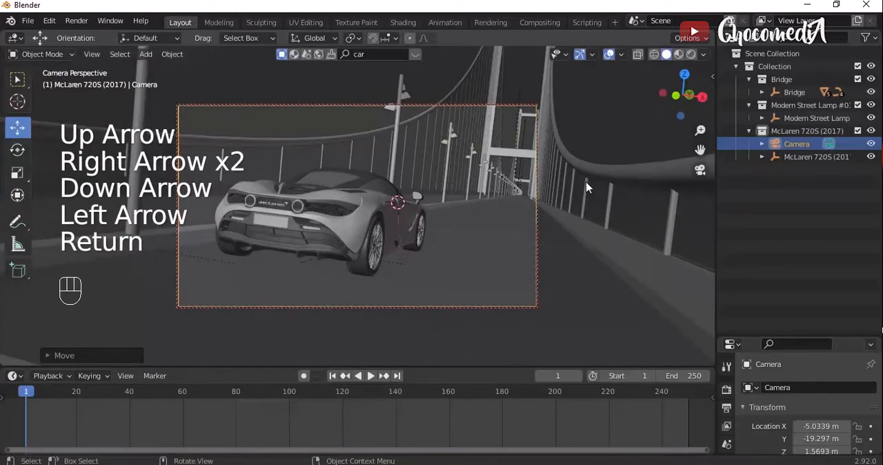
- Rotate the camera about global X to tilt it up toward the bridge tower, keeping Solid shading
{"action": "key", "text": "r"}
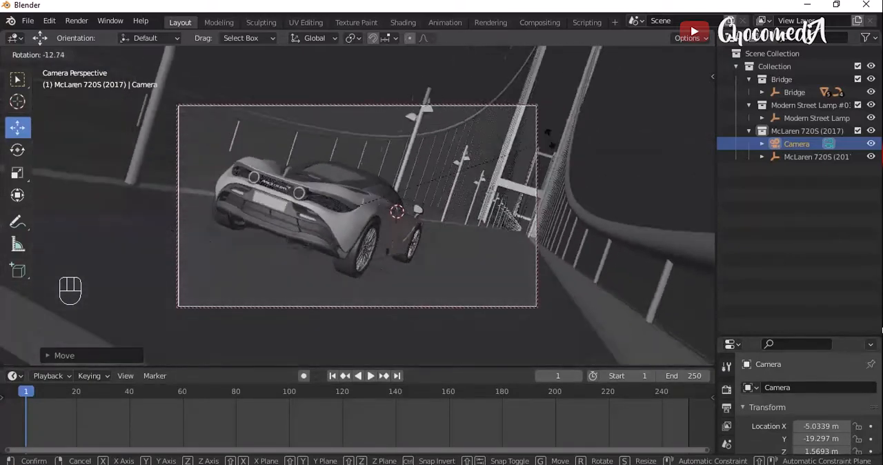
{"action": "key", "text": "x"}
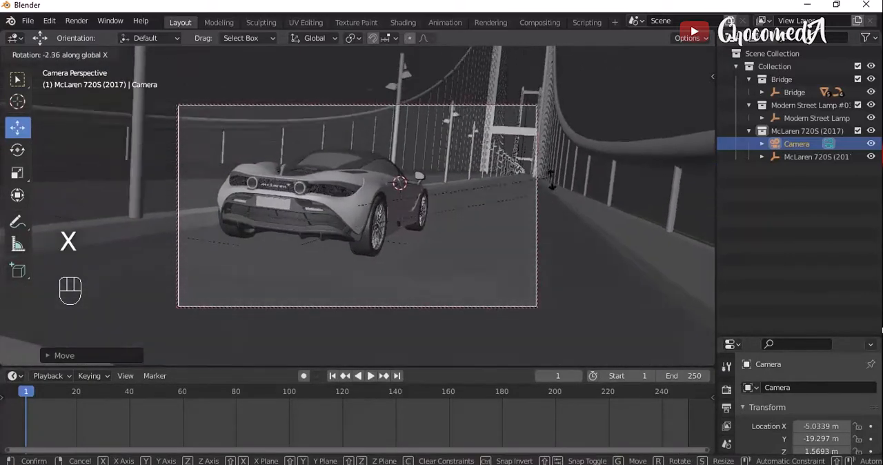
{"action": "left_click", "coordinate": [543, 256]}
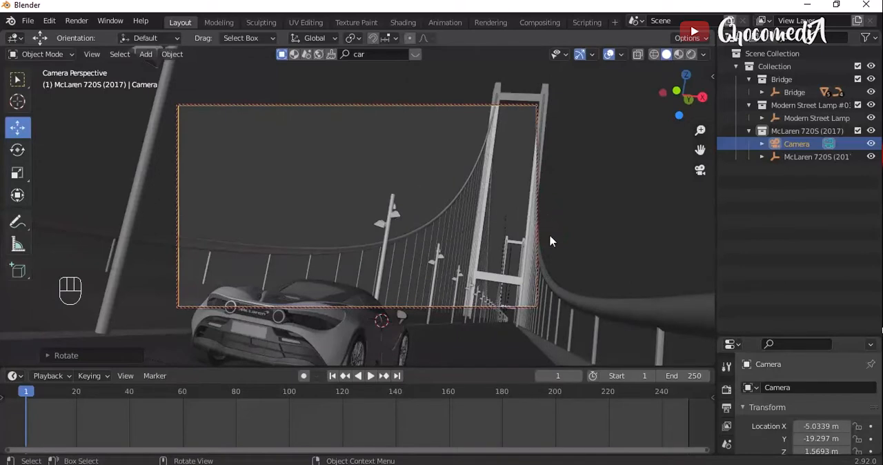
{"action": "key", "text": "z"}
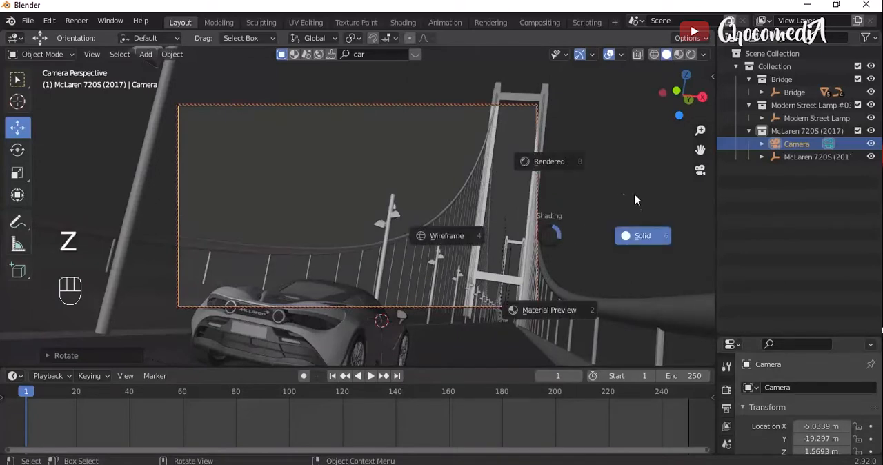
{"action": "left_click", "coordinate": [627, 251]}
- Rotate the camera about its local Z axis and about global Y to straighten the view of the tower
{"action": "key", "text": "r"}
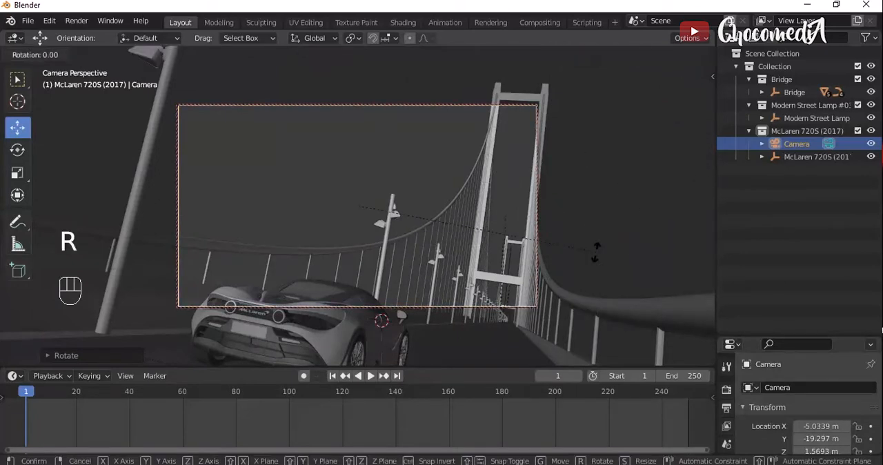
{"action": "key", "text": "z"}
{"action": "key", "text": "z"}
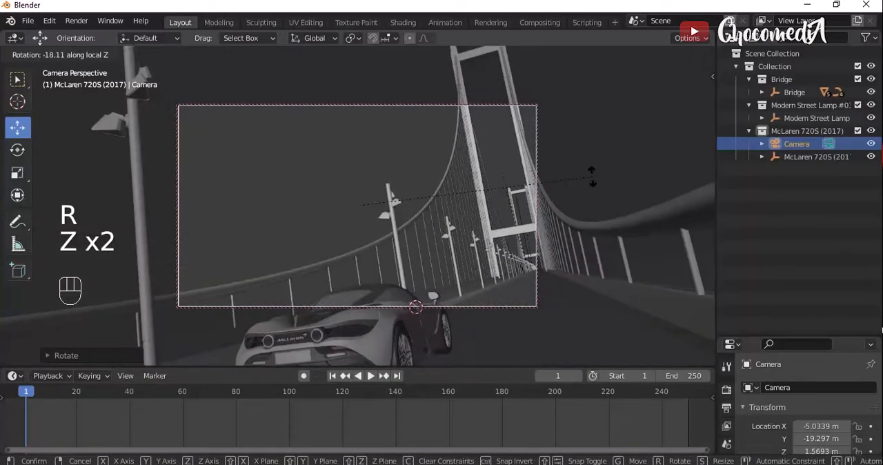
{"action": "key", "text": "r"}
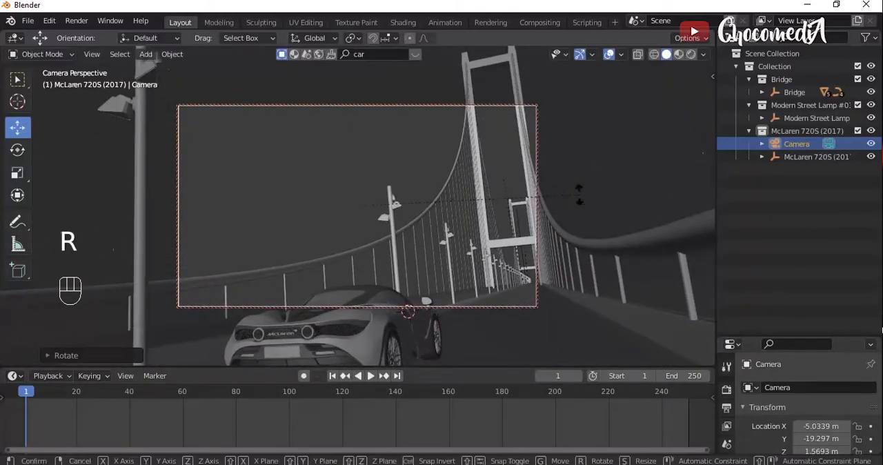
{"action": "key", "text": "y"}
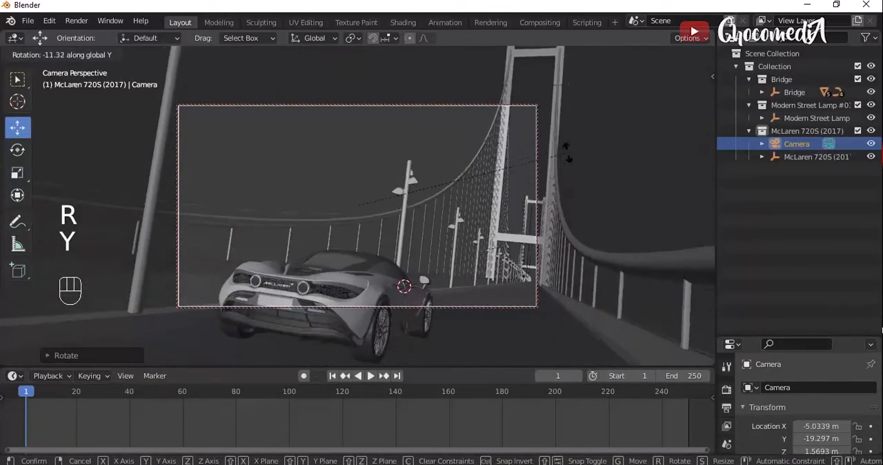
{"action": "left_click", "coordinate": [554, 178]}
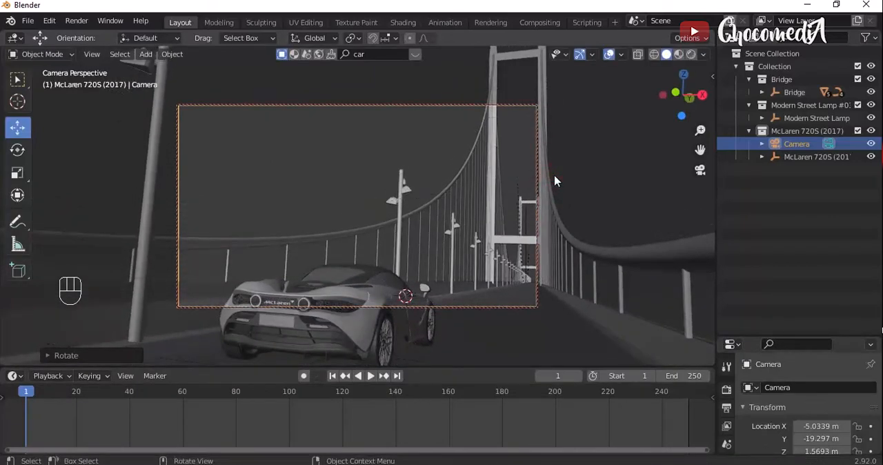
- Lower the camera and shift it sideways to about X -5.019 m, Y -19.283 m, Z 1.508 m, bringing the whole car into frame
{"action": "key", "text": "g"}
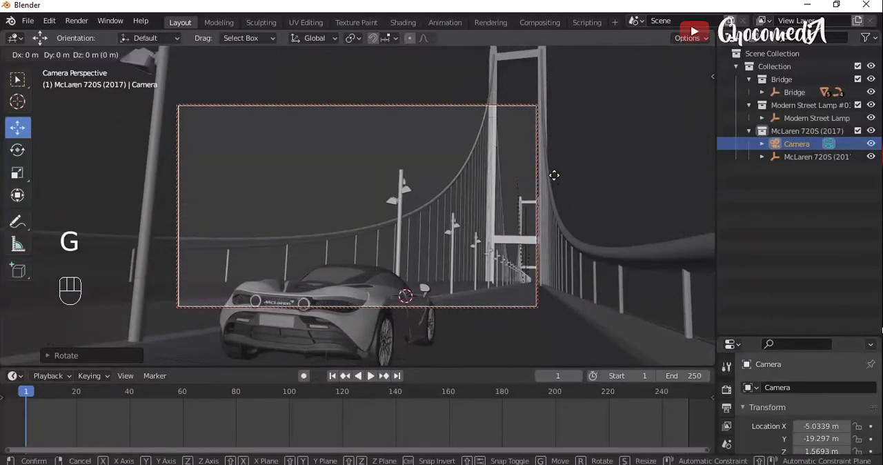
{"action": "key", "text": "Down"}
{"action": "key", "text": "Down"}
{"action": "key", "text": "Down"}
{"action": "key", "text": "Down"}
{"action": "key", "text": "Down"}
{"action": "key", "text": "Down"}
{"action": "key", "text": "Down"}
{"action": "key", "text": "Down"}
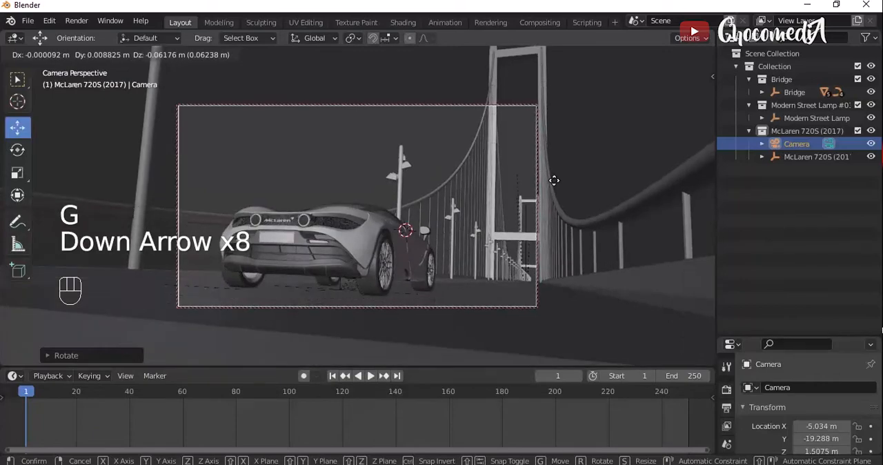
{"action": "key", "text": "Right"}
{"action": "key", "text": "Right"}
{"action": "key", "text": "Return"}
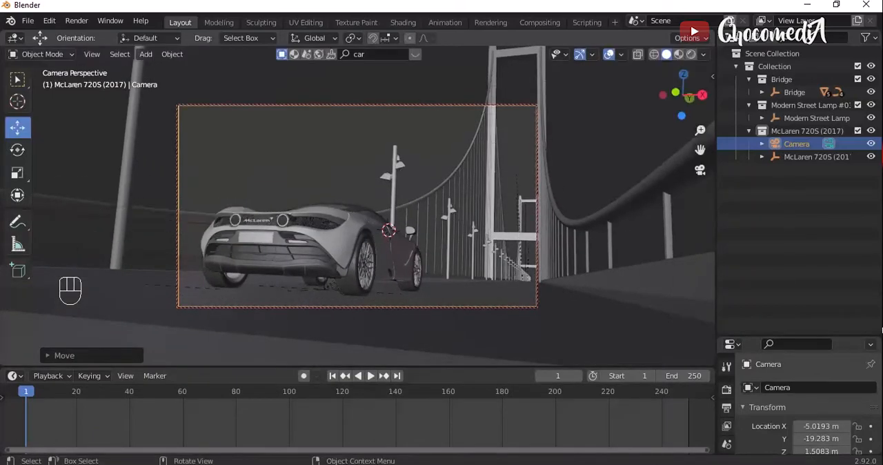
- Rotate the camera about 2.12 degrees around global Y
{"action": "key", "text": "r"}
{"action": "key", "text": "z"}
{"action": "key", "text": "x"}
{"action": "key", "text": "y"}
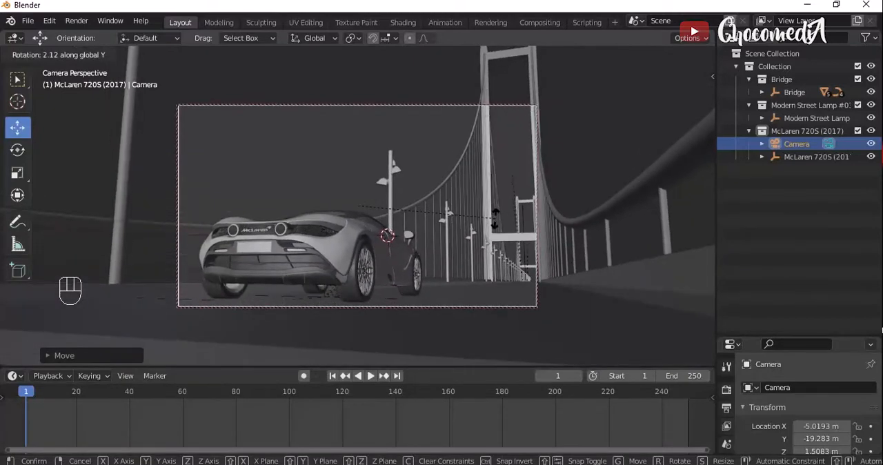
{"action": "key", "text": "Return"}
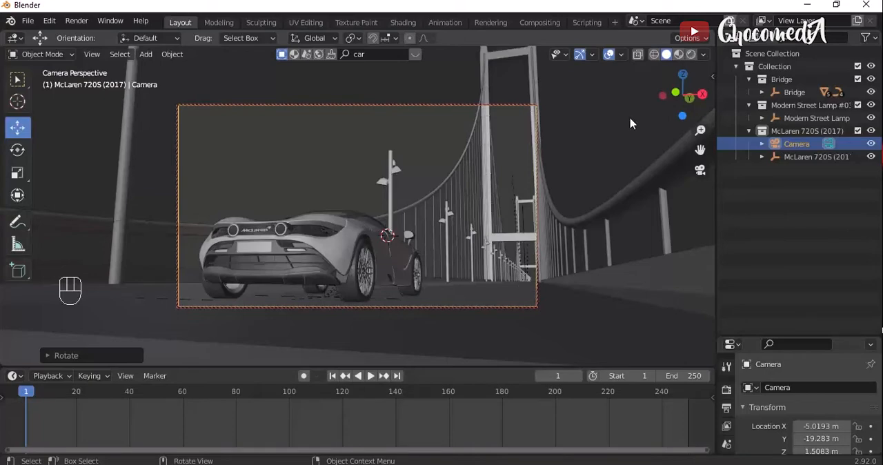
- Switch the viewport shading to Material Preview and roll the camera so the shot tilts slightly
{"action": "left_click", "coordinate": [679, 54]}
{"action": "key", "text": "r"}
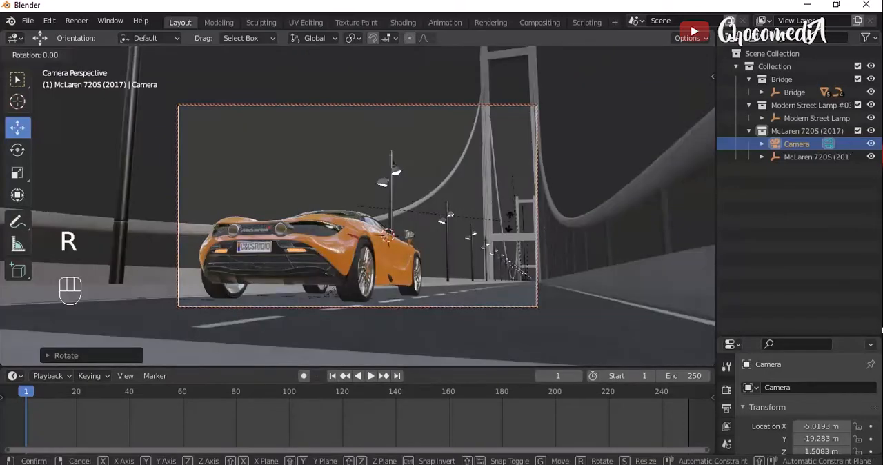
{"action": "left_click", "coordinate": [512, 244]}
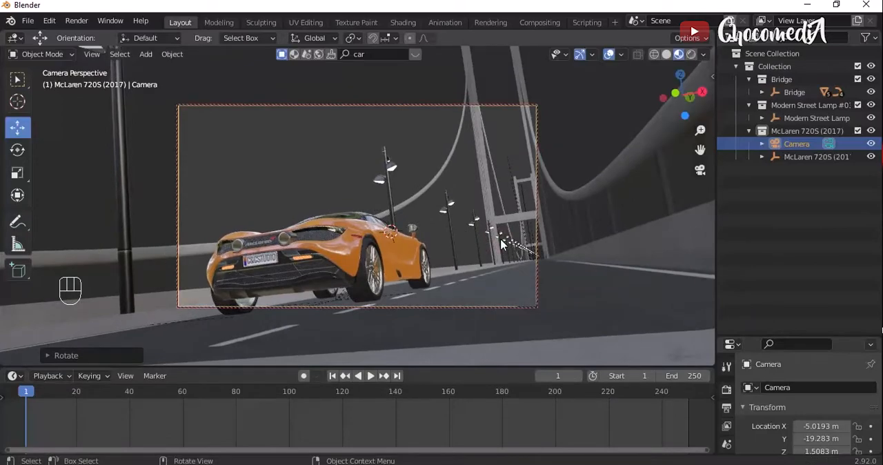
- Roll the camera back to nearly level and insert a Location, Rotation & Scale keyframe for it at frame 1
{"action": "mouse_move", "coordinate": [701, 130]}
{"action": "left_mouse_down"}
{"action": "mouse_move", "coordinate": [700, 122]}
{"action": "mouse_move", "coordinate": [700, 148]}
{"action": "mouse_move", "coordinate": [701, 124]}
{"action": "left_mouse_up"}
{"action": "key", "text": "r"}
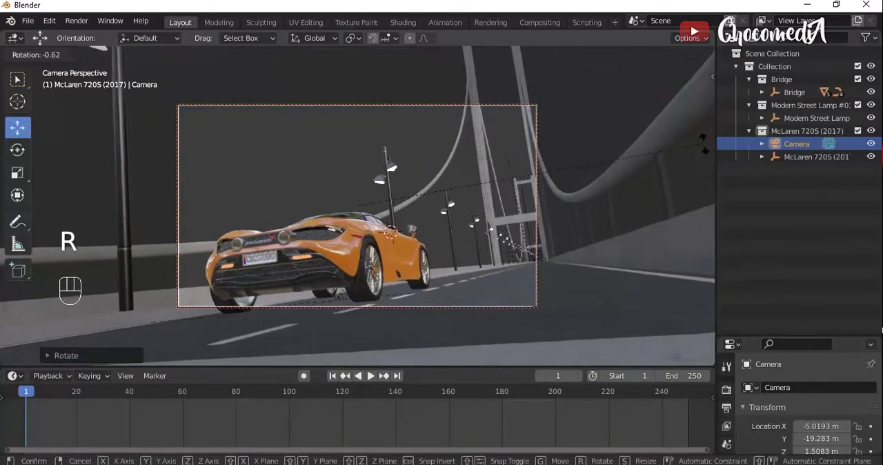
{"action": "left_click", "coordinate": [522, 236]}
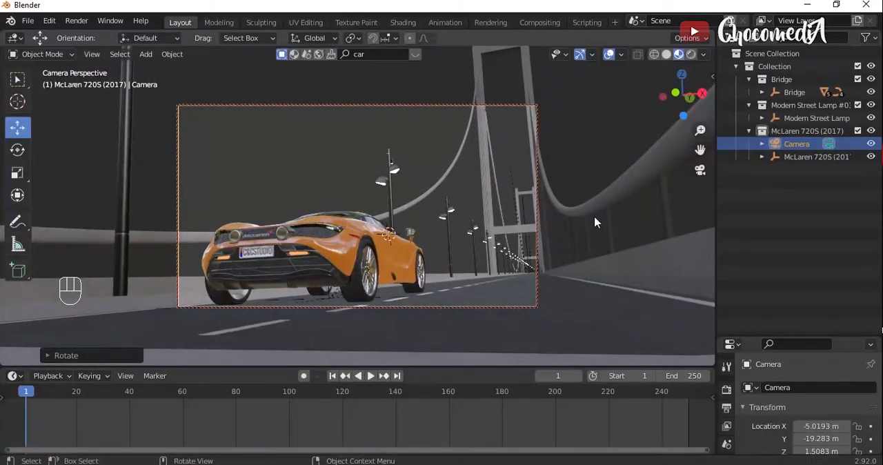
{"action": "key", "text": "i"}
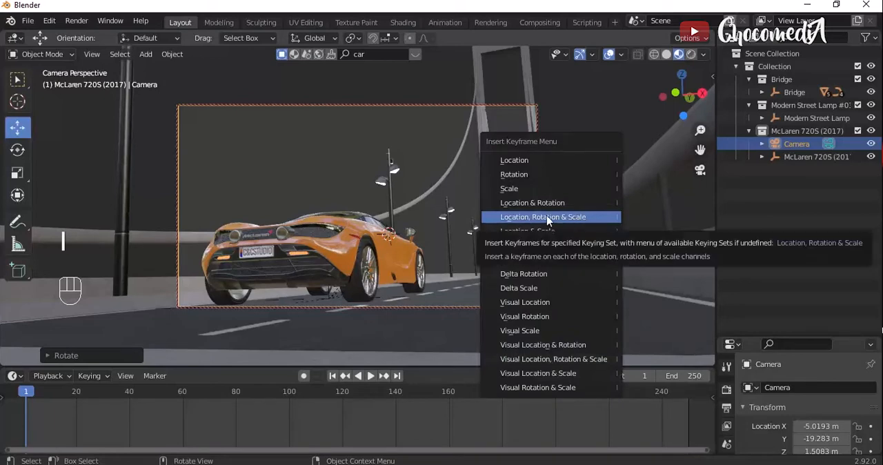
{"action": "left_click", "coordinate": [544, 217]}
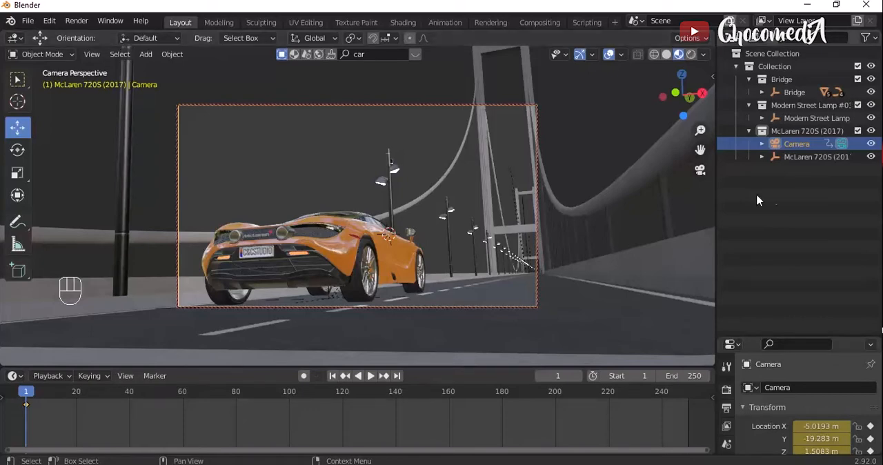
- Parent the camera to the McLaren 720S (2017) empty using Object (Keep Transform), and play back the animation from frame 1
{"action": "left_click", "coordinate": [810, 158]}
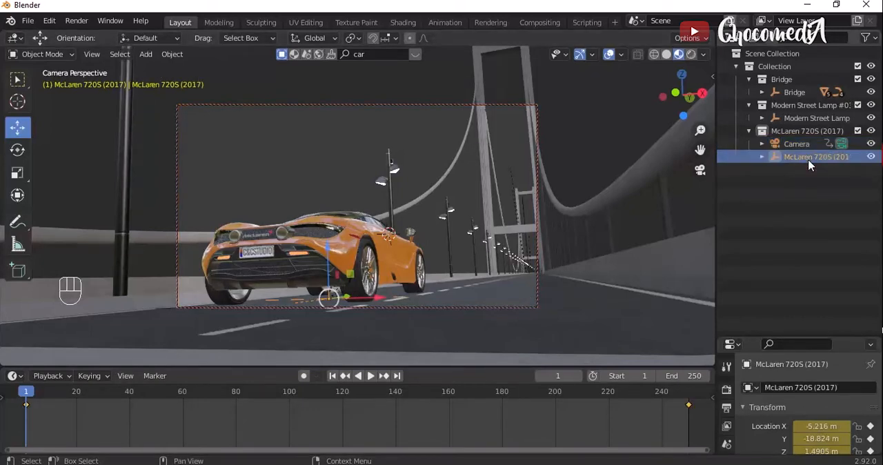
{"action": "key", "text": "shift"}
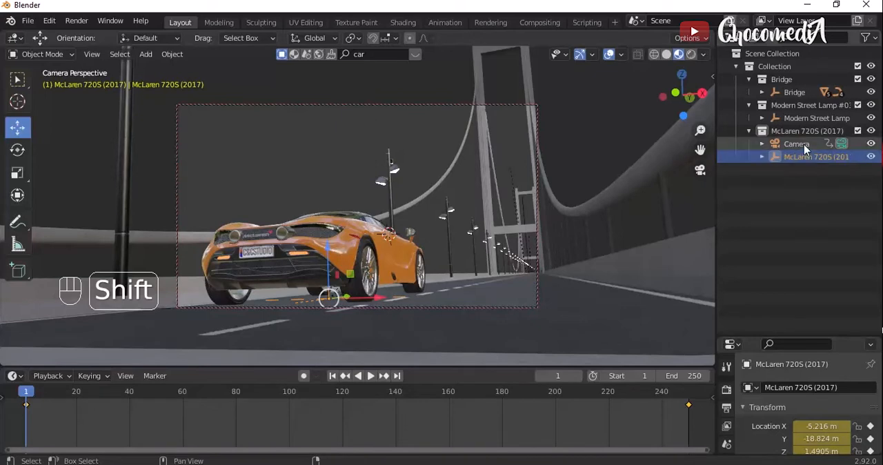
{"action": "left_click", "coordinate": [804, 144], "text": "shift"}
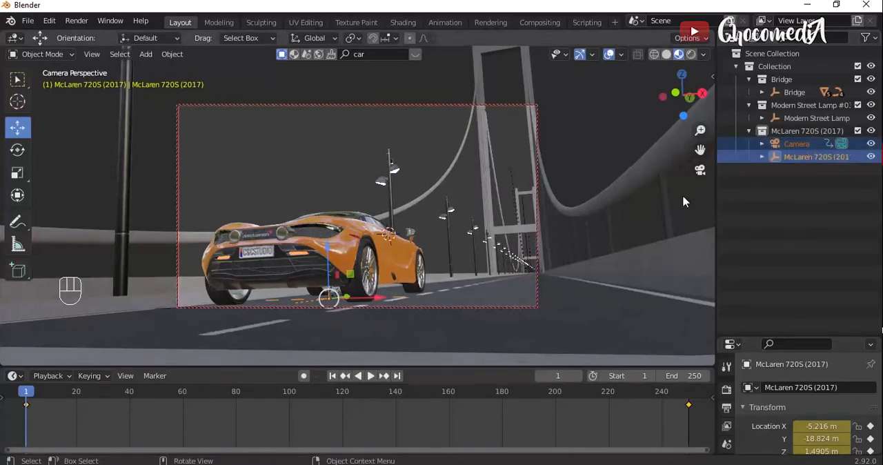
{"action": "key", "text": "ctrl+p"}
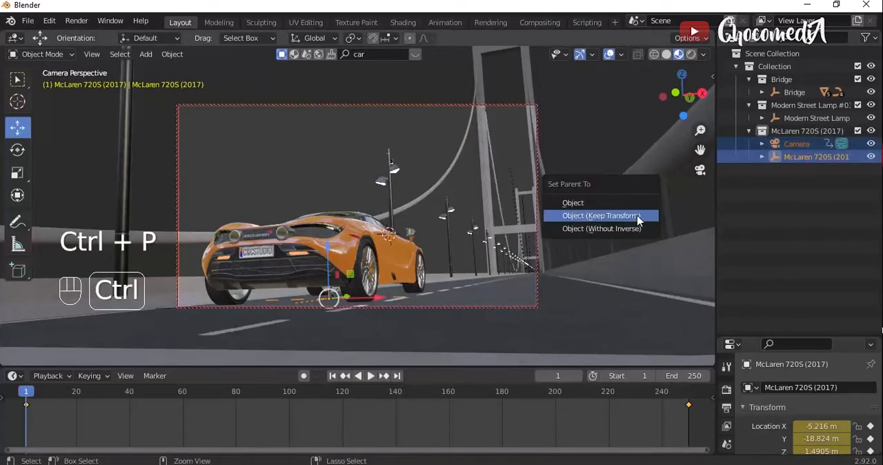
{"action": "left_click", "coordinate": [598, 218]}
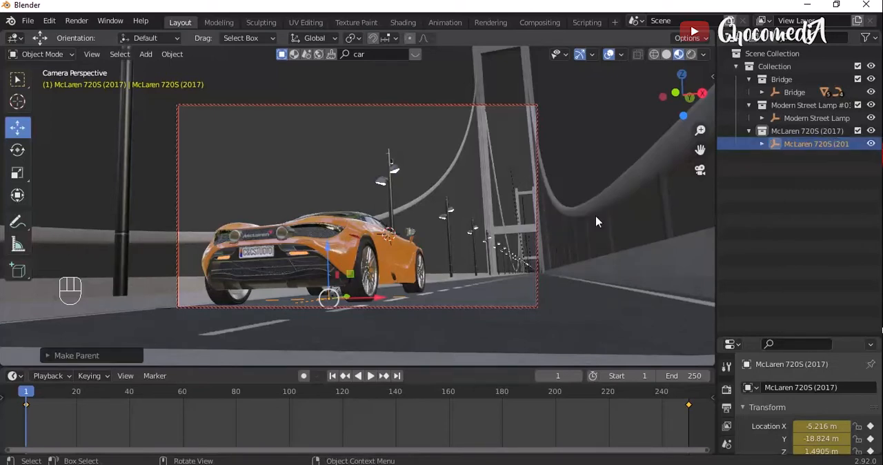
{"action": "key", "text": "space"}
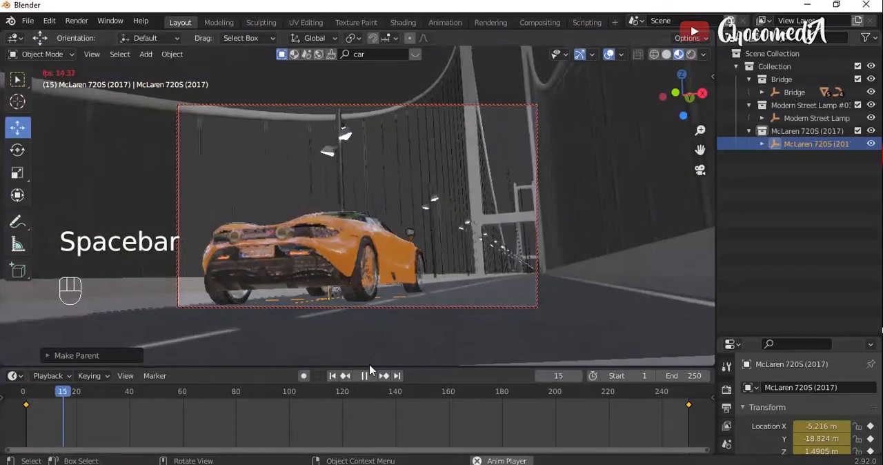
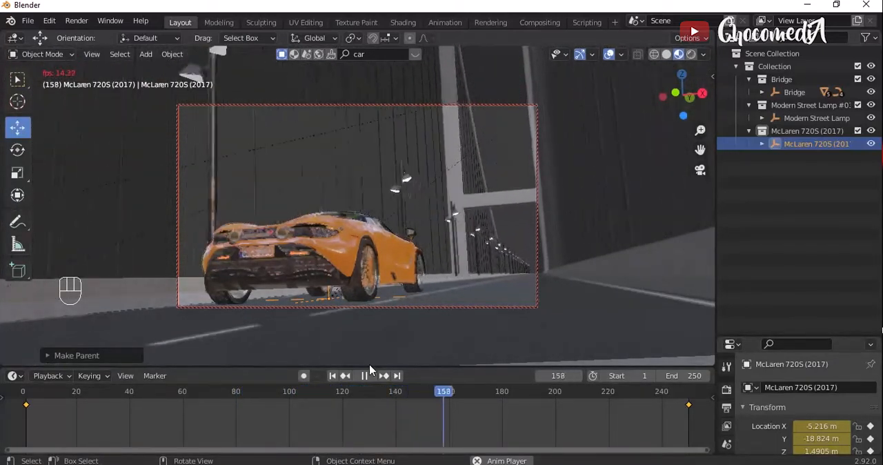
- Stop the playback, go to frame 100 and select the Camera parented under the McLaren 720S (2017) empty
{"action": "key", "text": "space"}
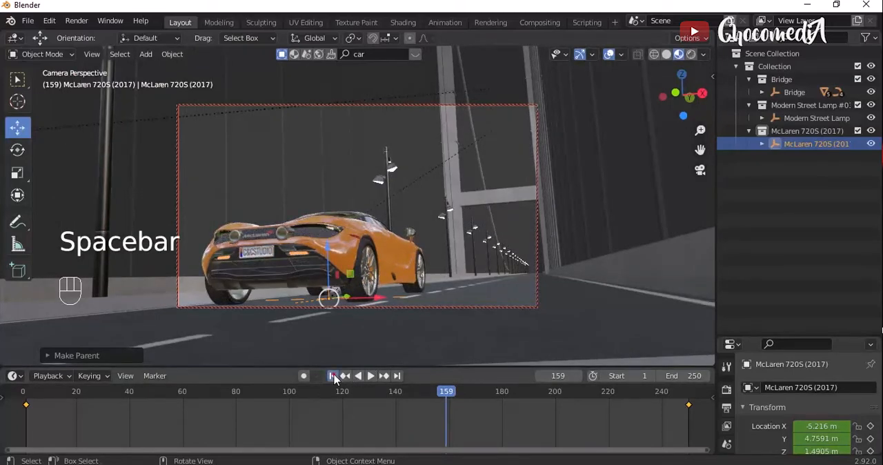
{"action": "left_click", "coordinate": [334, 376]}
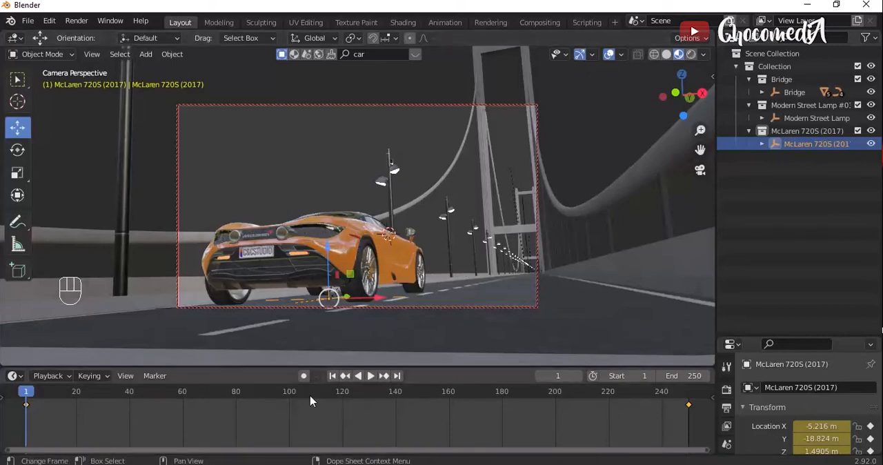
{"action": "left_click", "coordinate": [290, 393]}
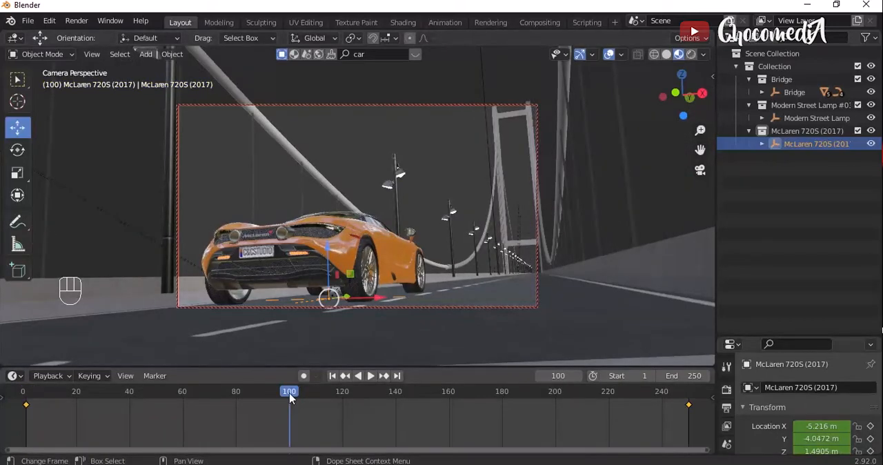
{"action": "left_click", "coordinate": [762, 143]}
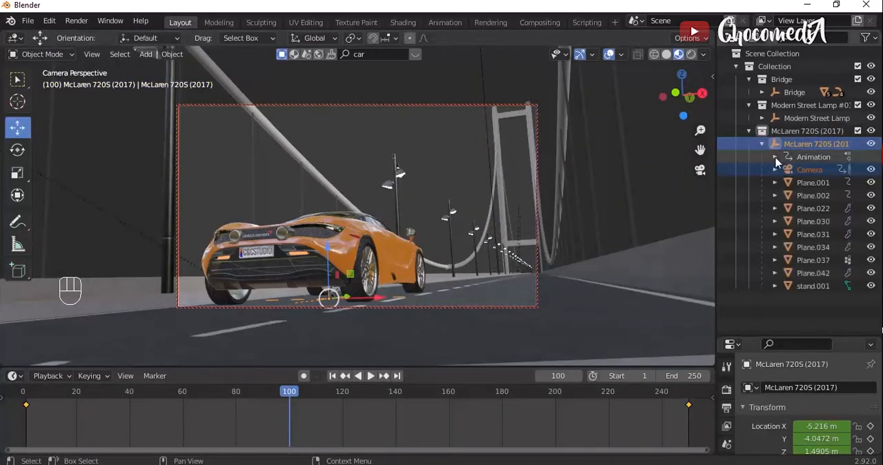
{"action": "left_click", "coordinate": [800, 170]}
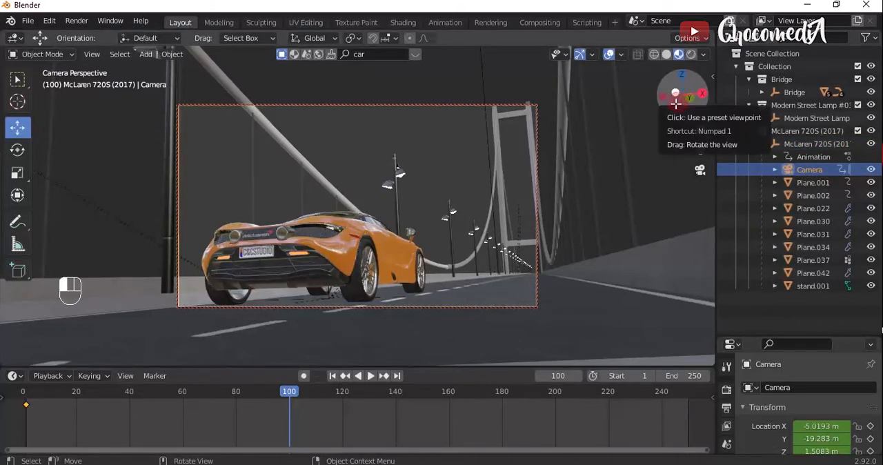
- Swing the camera around toward the car's side at frame 100, turning it around global Z and shifting its position
{"action": "left_click_drag", "start_coordinate": [678, 101], "coordinate": [641, 105]}
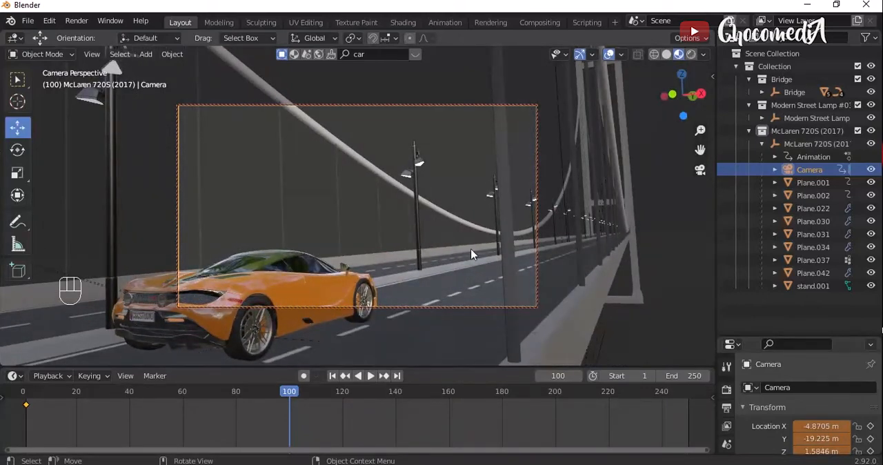
{"action": "key", "text": "r"}
{"action": "key", "text": "z"}
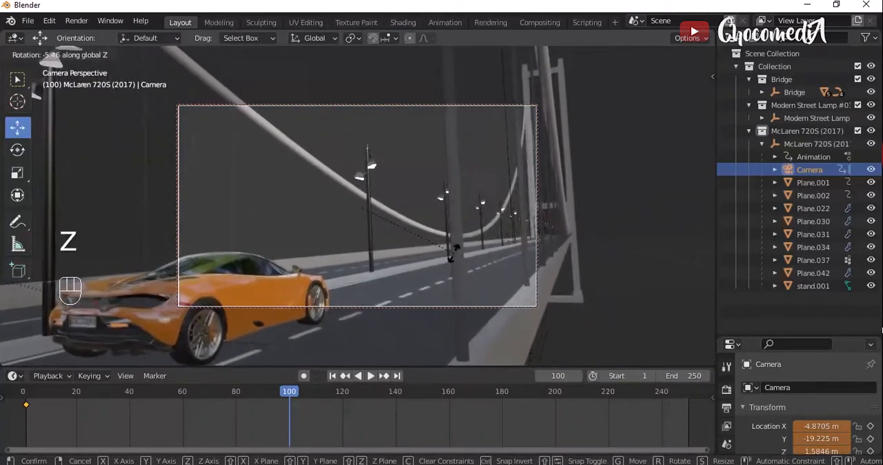
{"action": "left_click", "coordinate": [455, 249]}
{"action": "key", "text": "r"}
{"action": "key", "text": "z"}
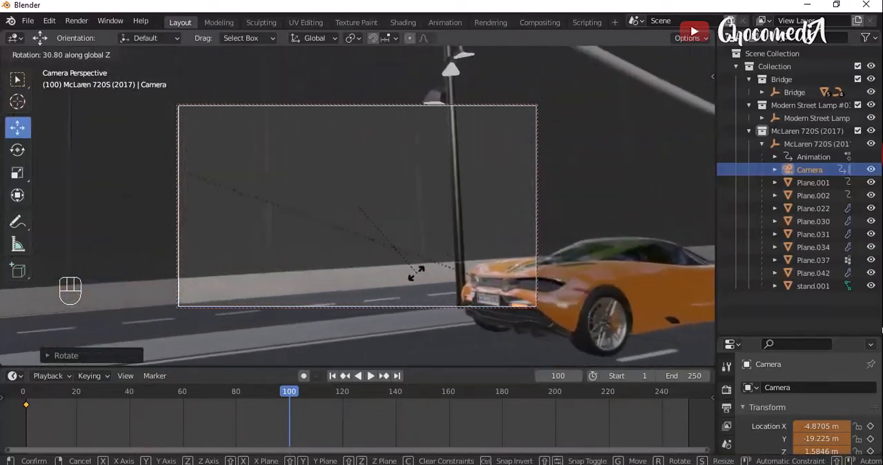
{"action": "left_click", "coordinate": [404, 292]}
{"action": "key", "text": "g"}
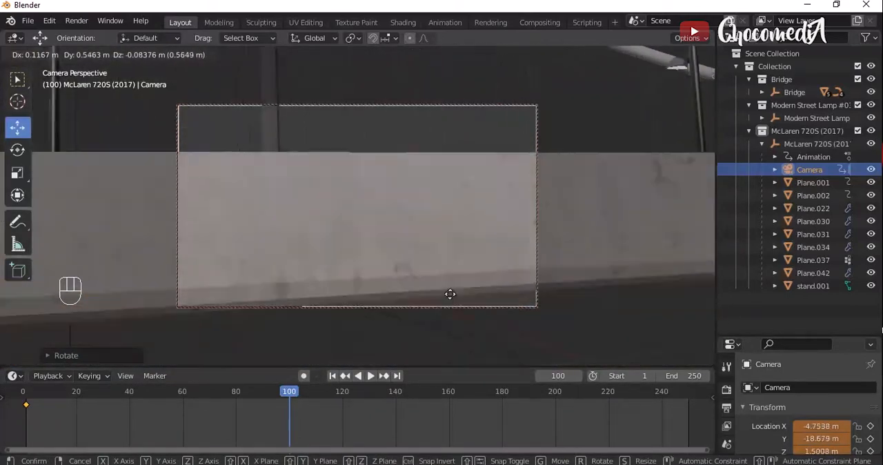
{"action": "left_click", "coordinate": [430, 292]}
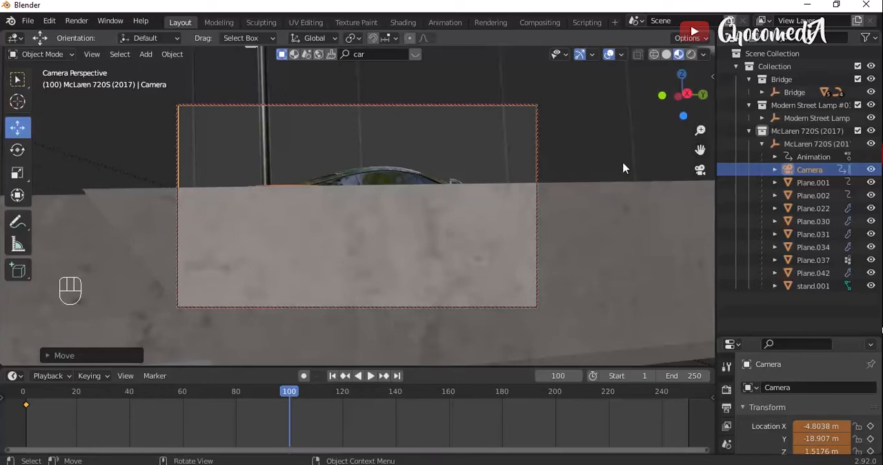
- Rotate the camera about -1 degree around global Y and raise it above the concrete barrier for a full side view of the car
{"action": "key", "text": "r"}
{"action": "key", "text": "x"}
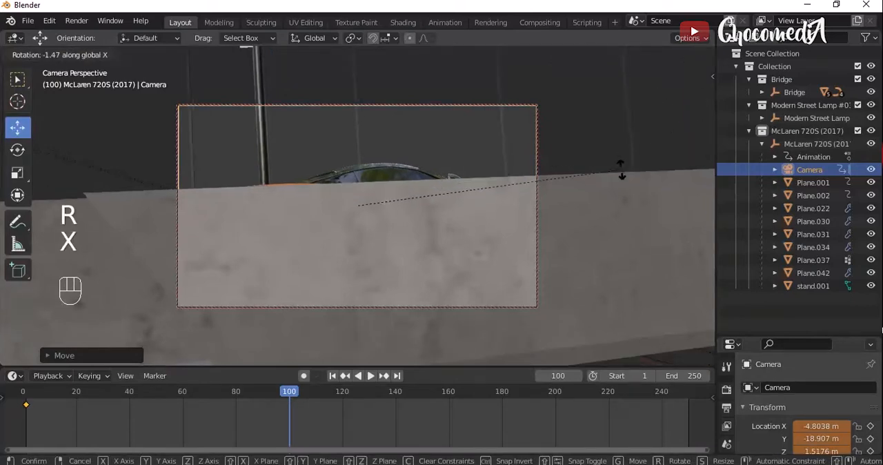
{"action": "key", "text": "y"}
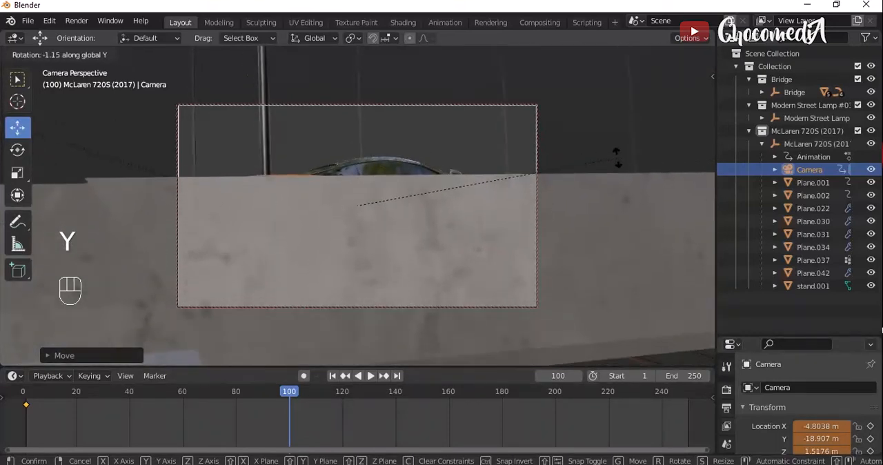
{"action": "left_click", "coordinate": [618, 160]}
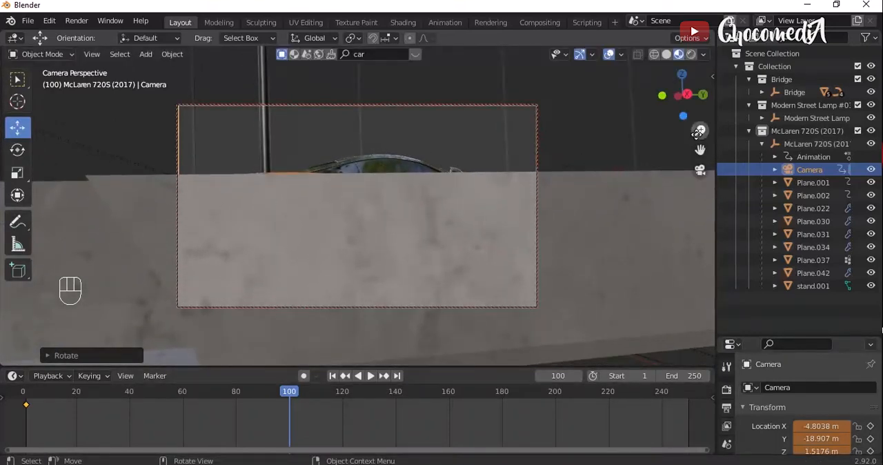
{"action": "left_click_drag", "start_coordinate": [700, 150], "coordinate": [701, 227]}
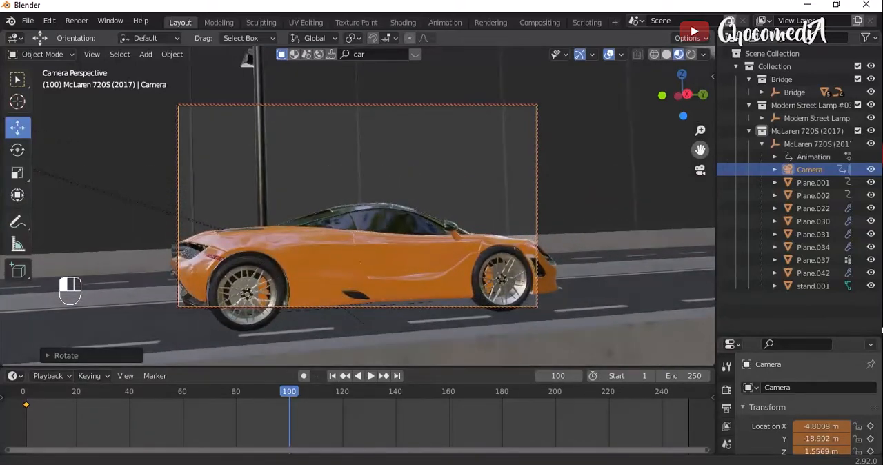
{"action": "left_click_drag", "start_coordinate": [681, 99], "coordinate": [687, 114]}
{"action": "left_click_drag", "start_coordinate": [700, 220], "coordinate": [700, 126]}
- Rotate the camera around global X, fine-tune the side framing and insert a Location, Rotation & Scale keyframe at frame 100
{"action": "key", "text": "r"}
{"action": "key", "text": "z"}
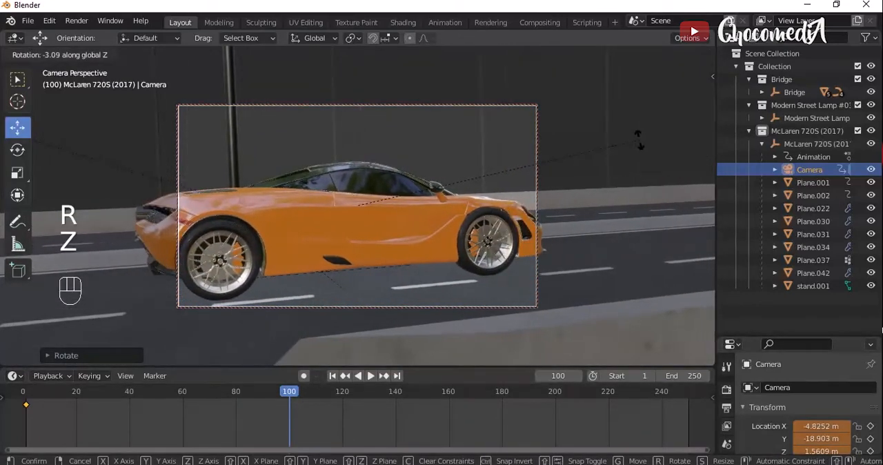
{"action": "key", "text": "x"}
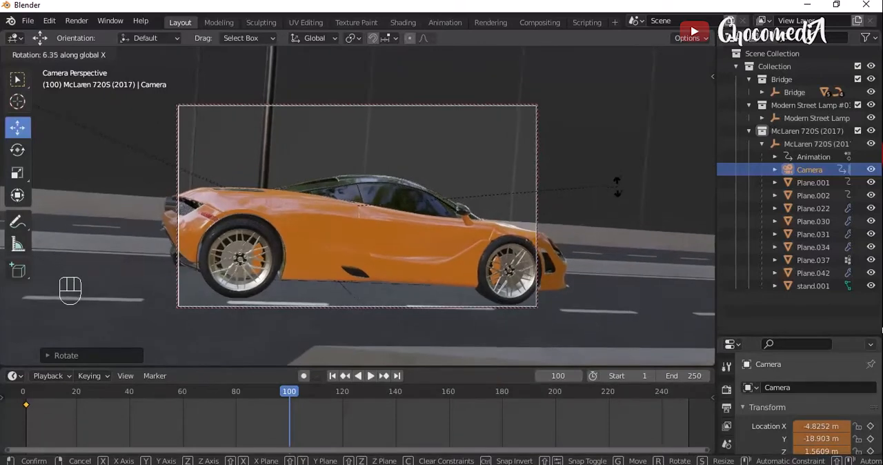
{"action": "left_click", "coordinate": [617, 181]}
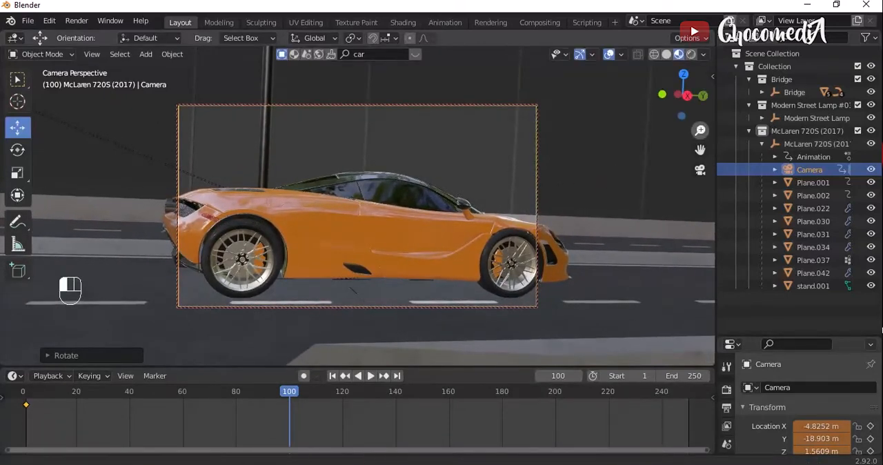
{"action": "mouse_move", "coordinate": [700, 131]}
{"action": "left_mouse_down"}
{"action": "mouse_move", "coordinate": [700, 142]}
{"action": "mouse_move", "coordinate": [703, 132]}
{"action": "left_mouse_up"}
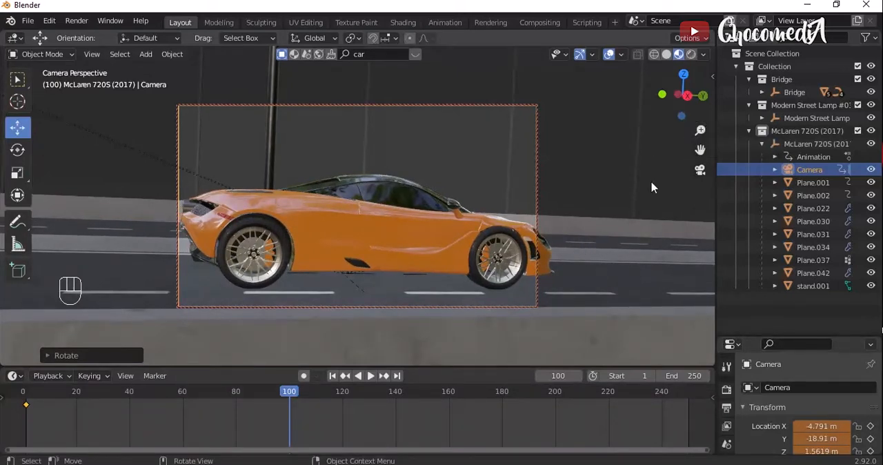
{"action": "key", "text": "i"}
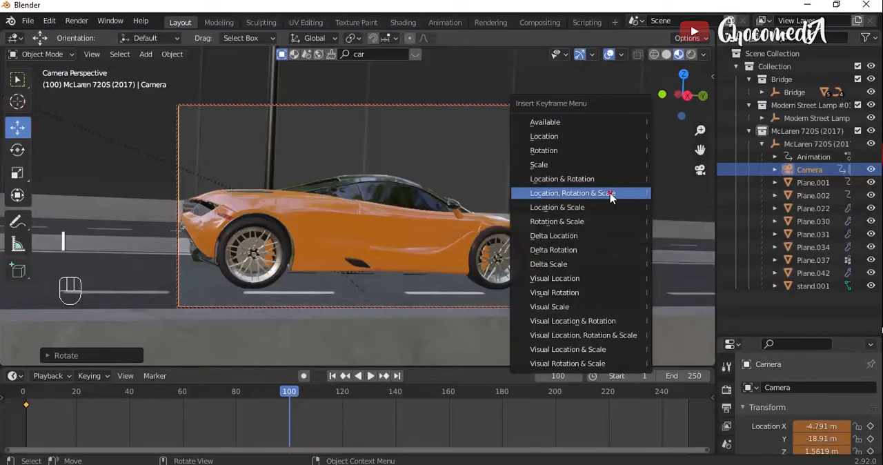
{"action": "left_click", "coordinate": [611, 196]}
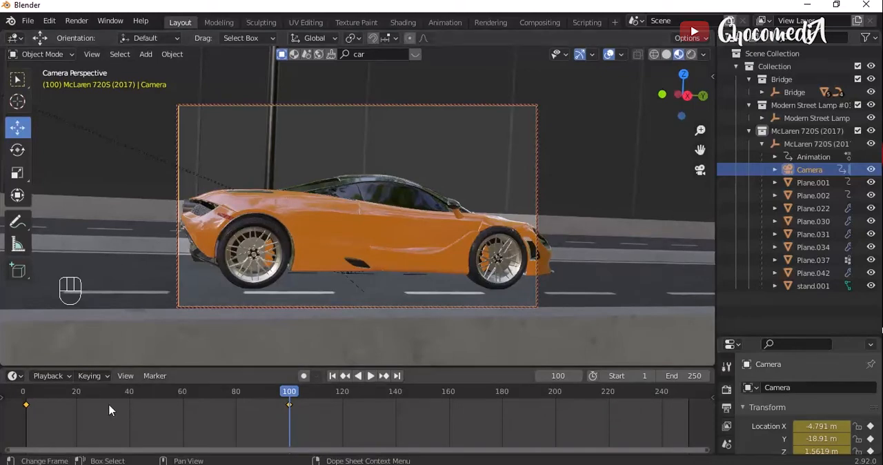
- Play back the animation from the first frame to check the camera move up to the frame 100 keyframe
{"action": "left_click_drag", "start_coordinate": [69, 392], "coordinate": [28, 395]}
{"action": "key", "text": "space"}
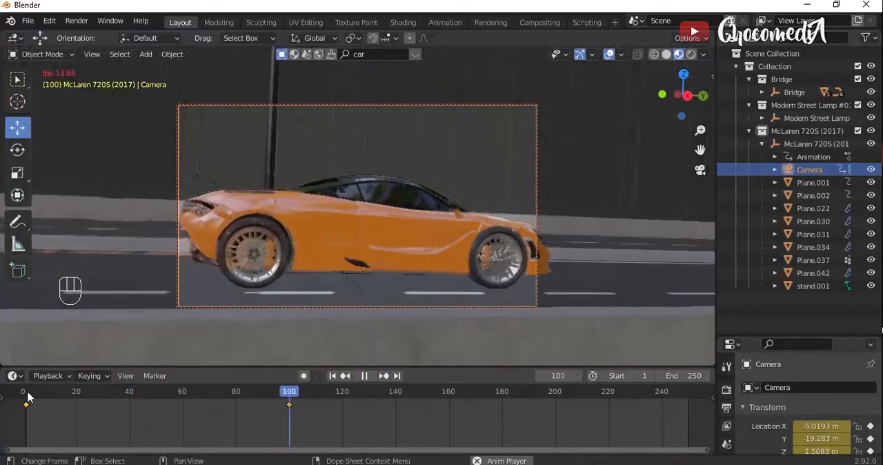
{"action": "key", "text": "space"}
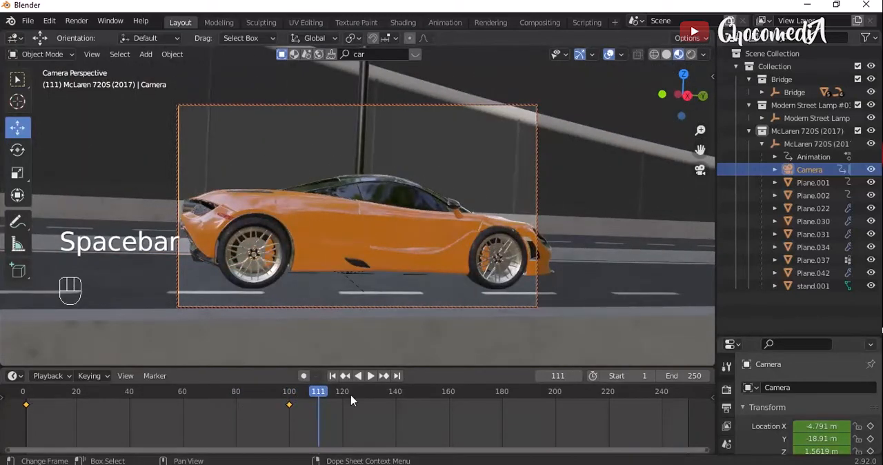
- At frame 202, turn the camera around global Z and move it toward a front three-quarter view of the car
{"action": "left_click_drag", "start_coordinate": [328, 397], "coordinate": [561, 399]}
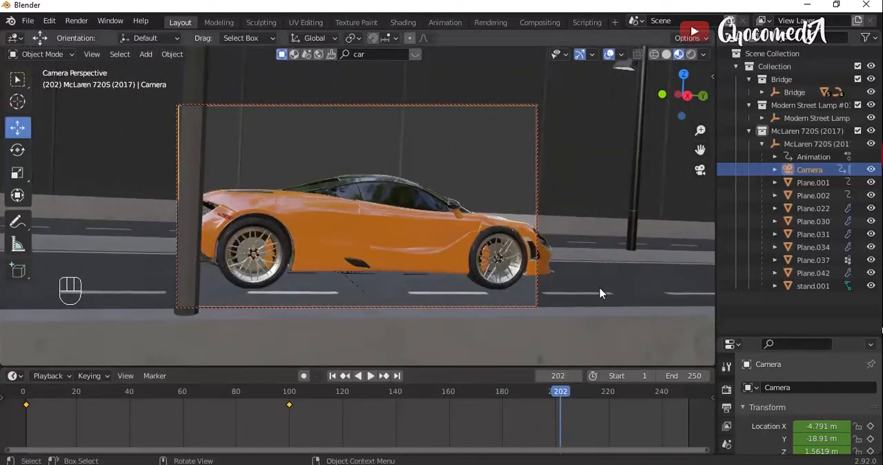
{"action": "left_click_drag", "start_coordinate": [700, 149], "coordinate": [514, 161]}
{"action": "key", "text": "r"}
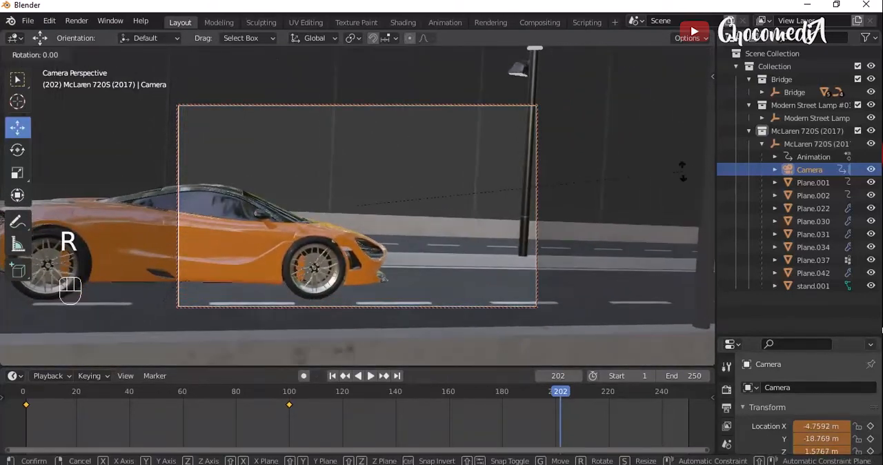
{"action": "key", "text": "z"}
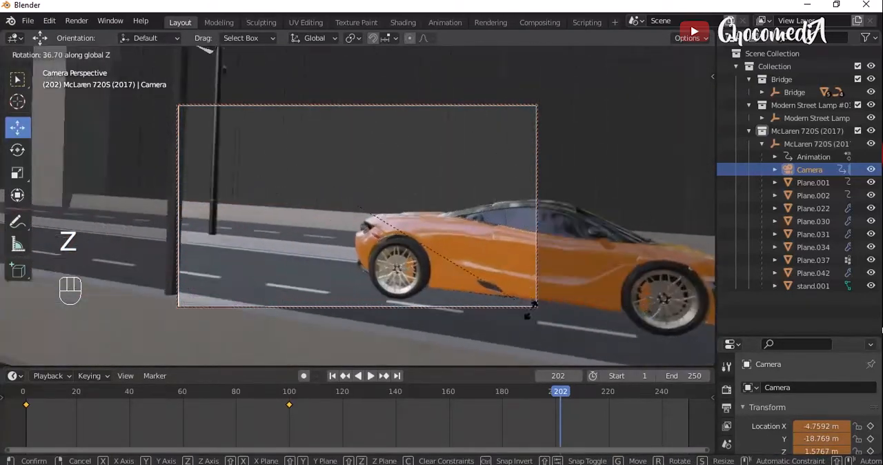
{"action": "left_click", "coordinate": [485, 351]}
{"action": "key", "text": "g"}
{"action": "left_click", "coordinate": [513, 355]}
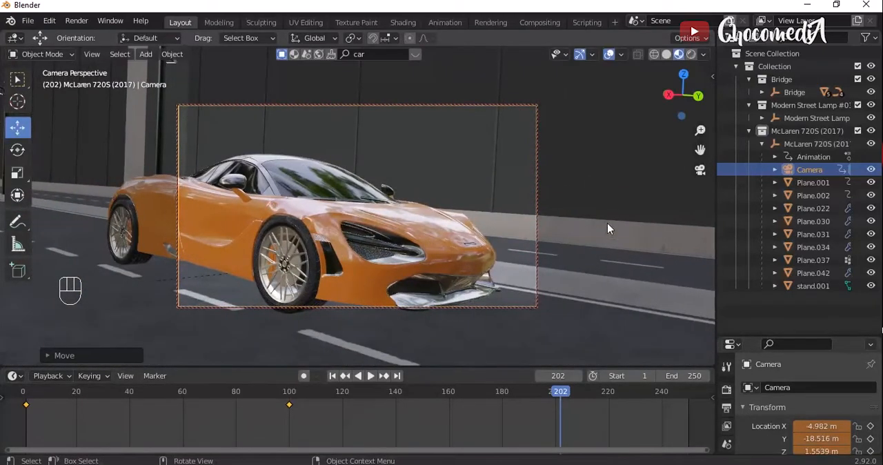
- Refine the camera angle on the car's front with small rotations around global Z and about 1 degree around global Y
{"action": "key", "text": "r"}
{"action": "key", "text": "z"}
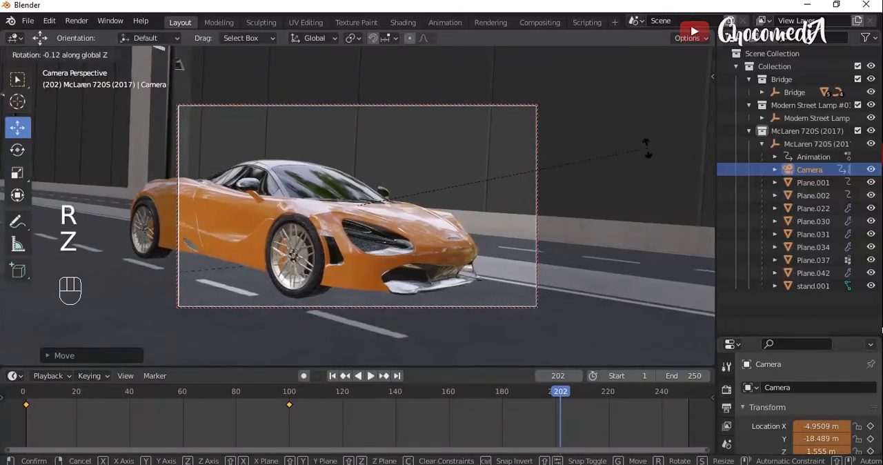
{"action": "left_click", "coordinate": [607, 235]}
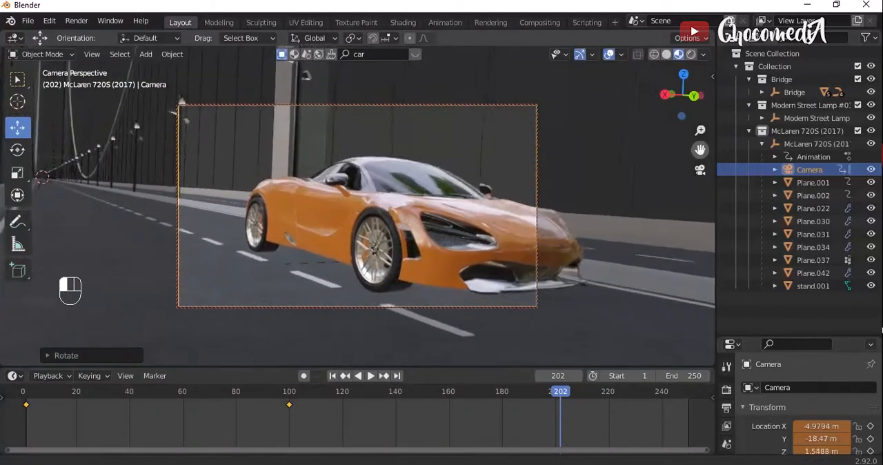
{"action": "key", "text": "r"}
{"action": "key", "text": "y"}
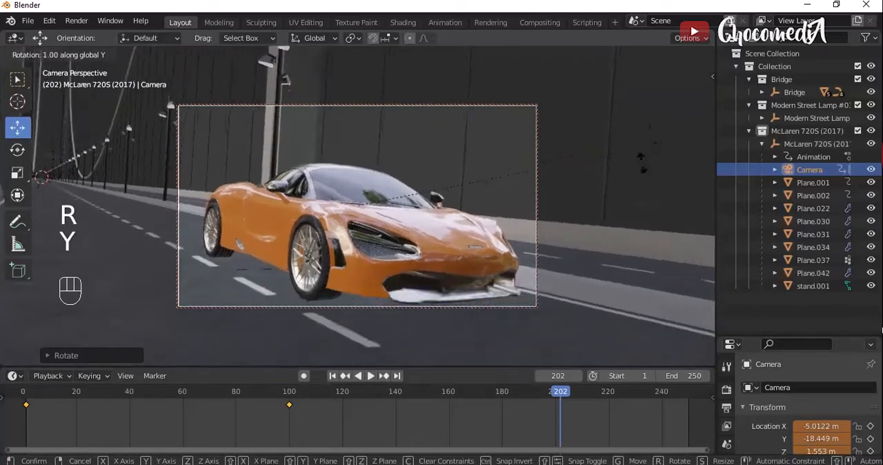
{"action": "left_click", "coordinate": [634, 191]}
- Pull the camera back to frame the whole car from the front and insert a Location, Rotation & Scale keyframe at frame 202
{"action": "left_click_drag", "start_coordinate": [700, 130], "coordinate": [700, 181]}
{"action": "left_click_drag", "start_coordinate": [700, 150], "coordinate": [699, 188]}
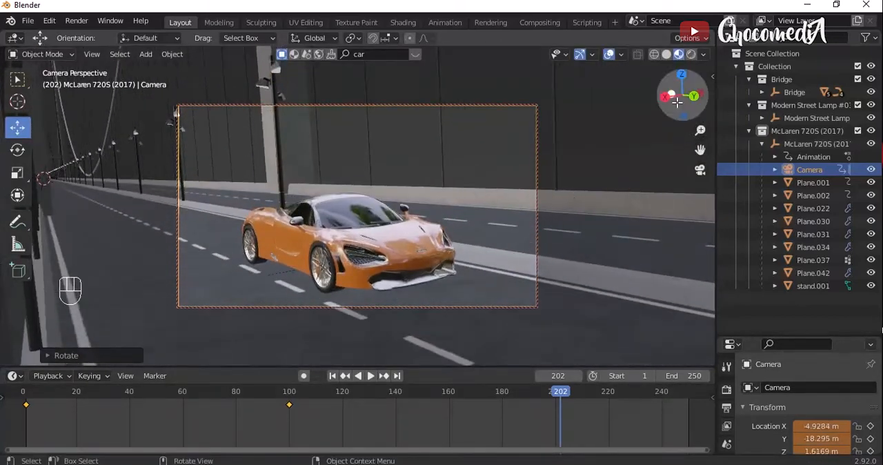
{"action": "left_click_drag", "start_coordinate": [679, 95], "coordinate": [673, 95]}
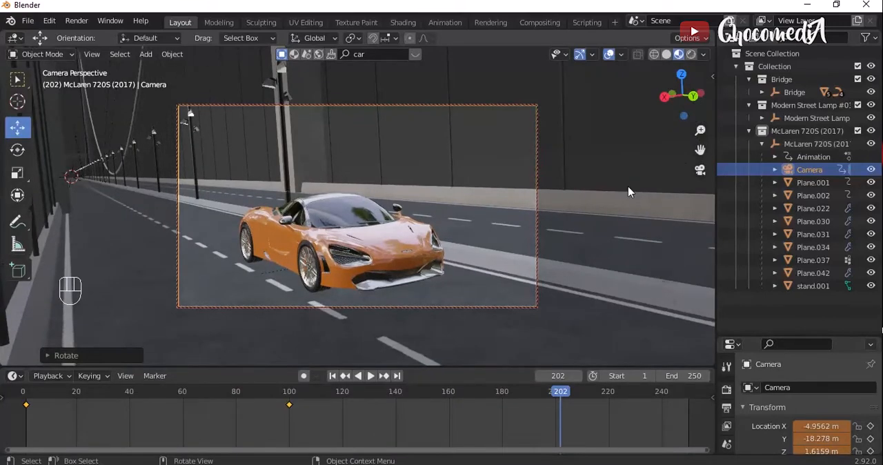
{"action": "key", "text": "i"}
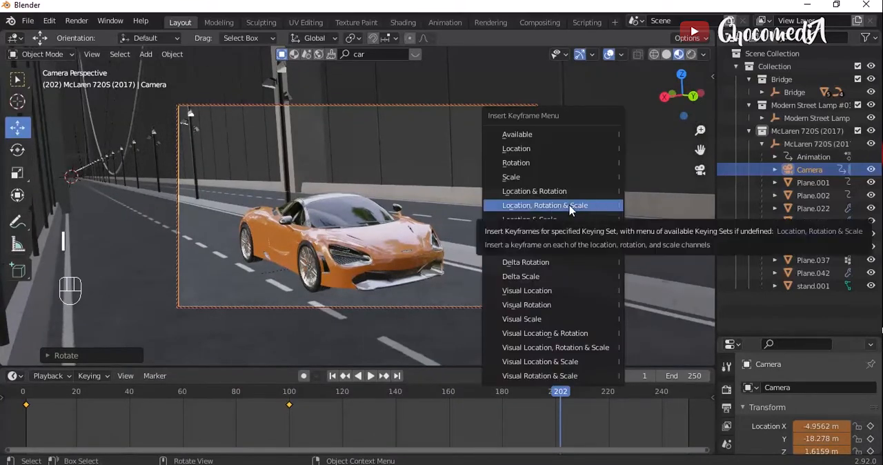
{"action": "left_click", "coordinate": [570, 211]}
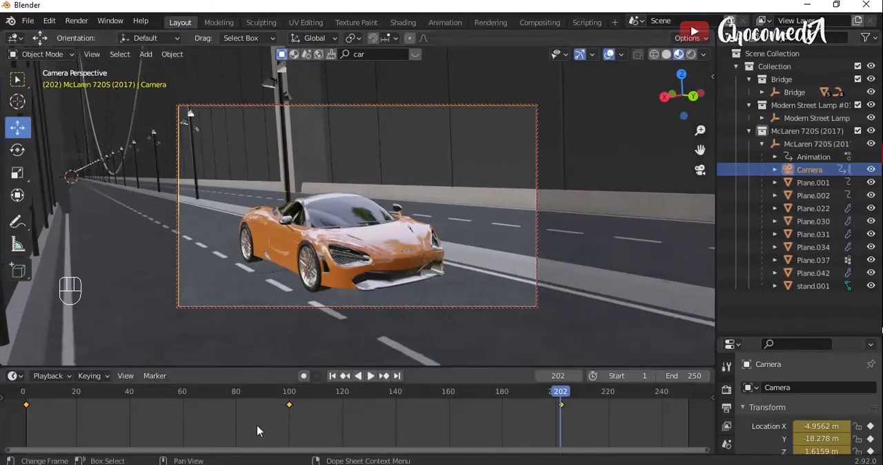
- Play back the camera animation from the first frame, then scrub to frame 67 to check the shot near the barrier
{"action": "left_click", "coordinate": [50, 376]}
{"action": "left_click", "coordinate": [25, 396]}
{"action": "key", "text": "space"}
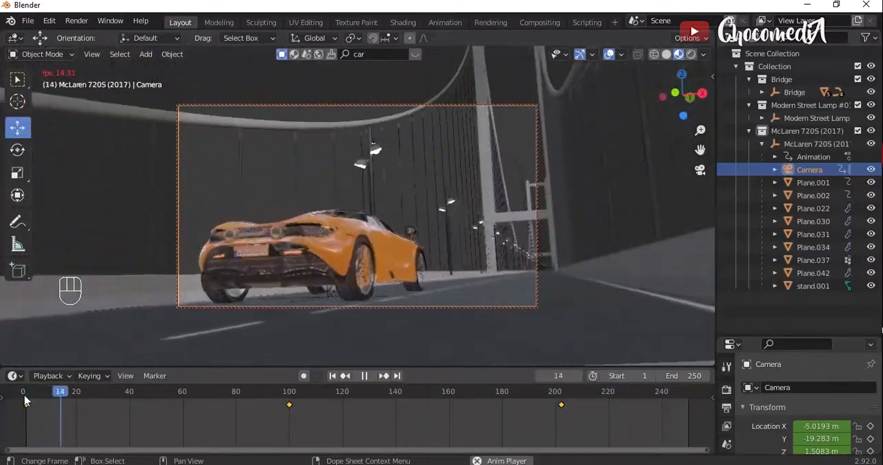
{"action": "key", "text": "space"}
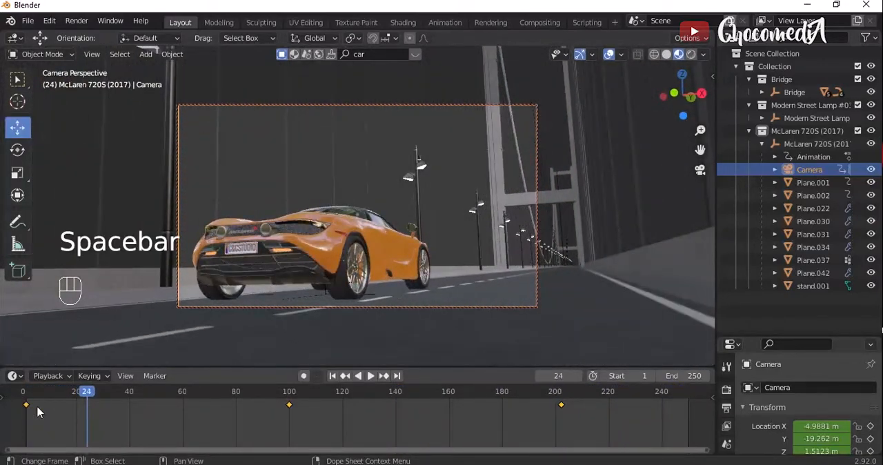
{"action": "left_click_drag", "start_coordinate": [38, 412], "coordinate": [201, 409]}
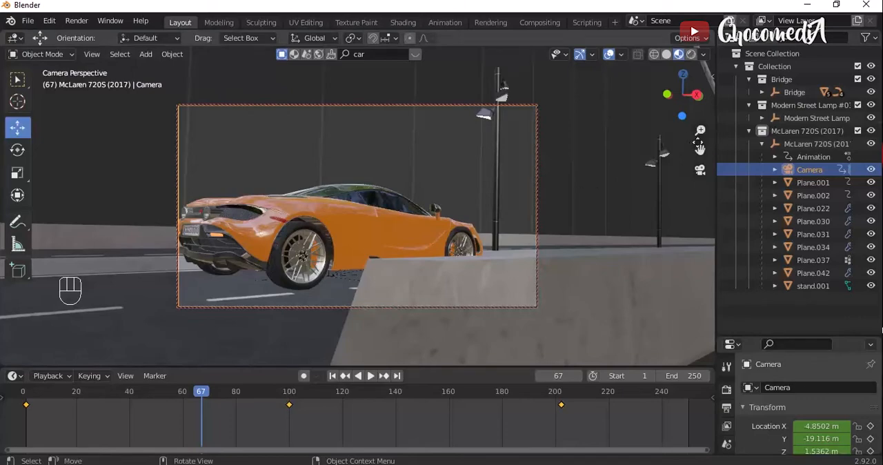
- At frame 67, bring the camera past the barrier toward the car, rotate it slightly and shift it to recentre the car
{"action": "mouse_move", "coordinate": [701, 130]}
{"action": "left_mouse_down"}
{"action": "mouse_move", "coordinate": [700, 154]}
{"action": "mouse_move", "coordinate": [700, 112]}
{"action": "mouse_move", "coordinate": [701, 153]}
{"action": "mouse_move", "coordinate": [700, 124]}
{"action": "left_mouse_up"}
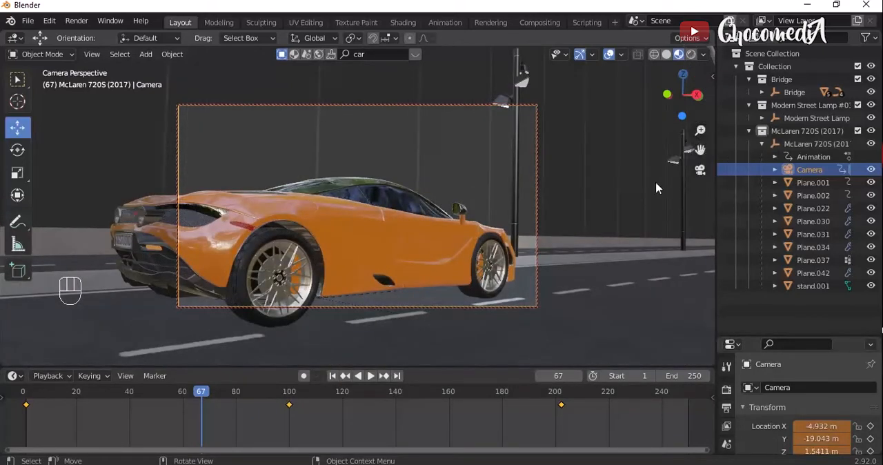
{"action": "key", "text": "r"}
{"action": "left_click", "coordinate": [636, 190]}
{"action": "key", "text": "g"}
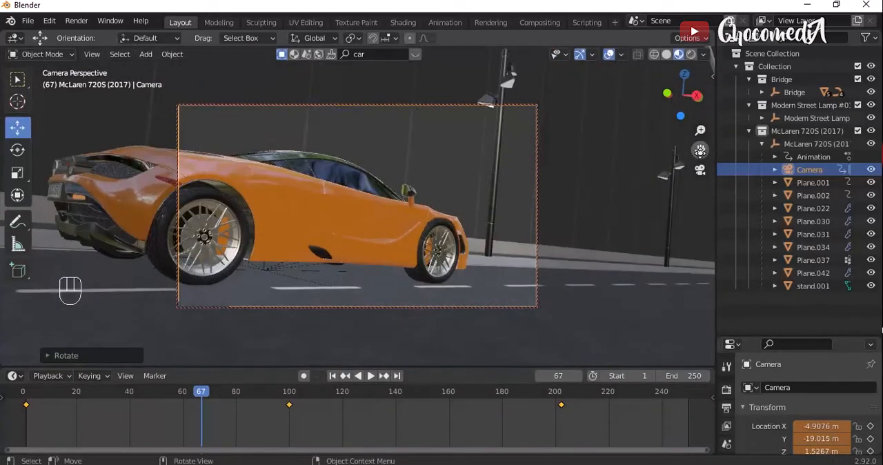
{"action": "key", "text": "Right"}
{"action": "key", "text": "Right"}
{"action": "key", "text": "Left"}
{"action": "key", "text": "Left"}
{"action": "key", "text": "Left"}
{"action": "key", "text": "Left"}
{"action": "key", "text": "Left"}
{"action": "key", "text": "Left"}
{"action": "key", "text": "Left"}
{"action": "key", "text": "Left"}
{"action": "key", "text": "Return"}
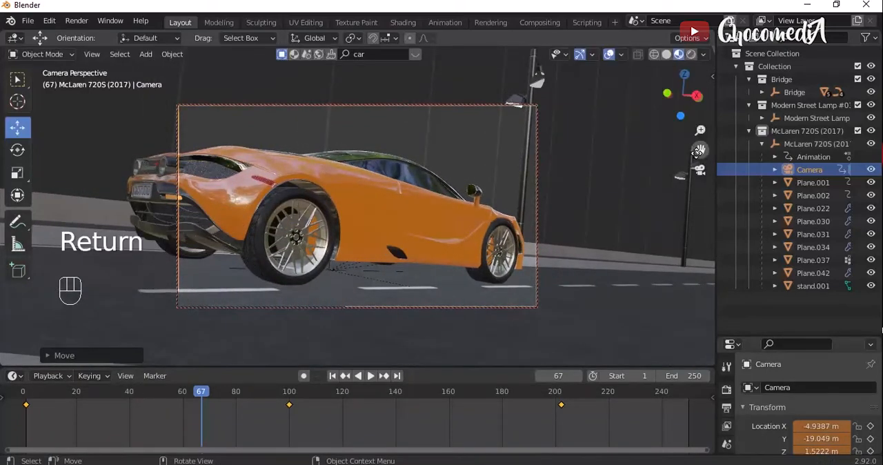
- Nudge the camera slightly sideways and insert a Location, Rotation & Scale keyframe at frame 67
{"action": "key", "text": "g"}
{"action": "key", "text": "Left"}
{"action": "key", "text": "Return"}
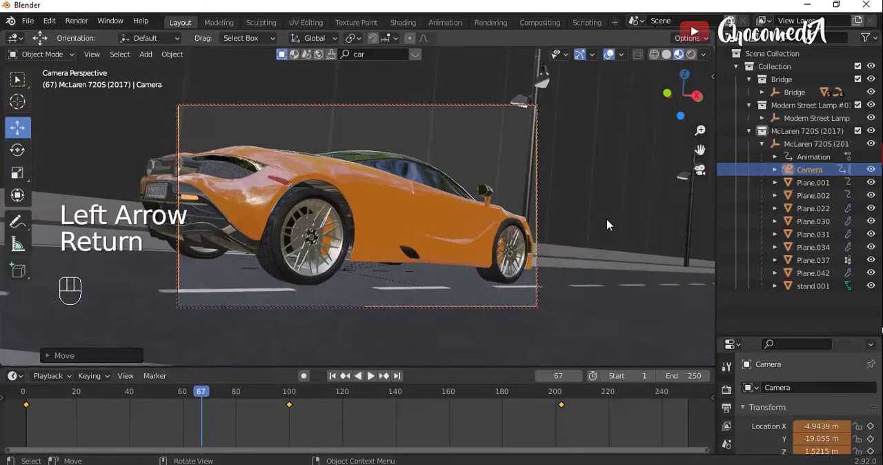
{"action": "key", "text": "i"}
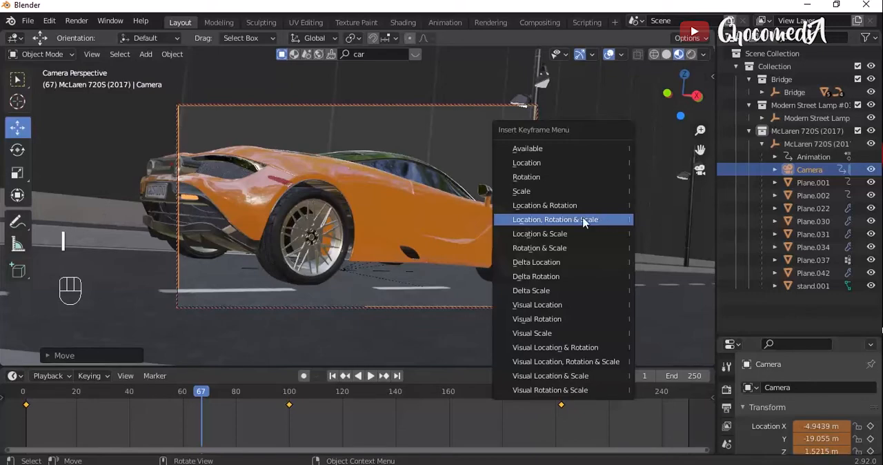
{"action": "left_click", "coordinate": [583, 218]}
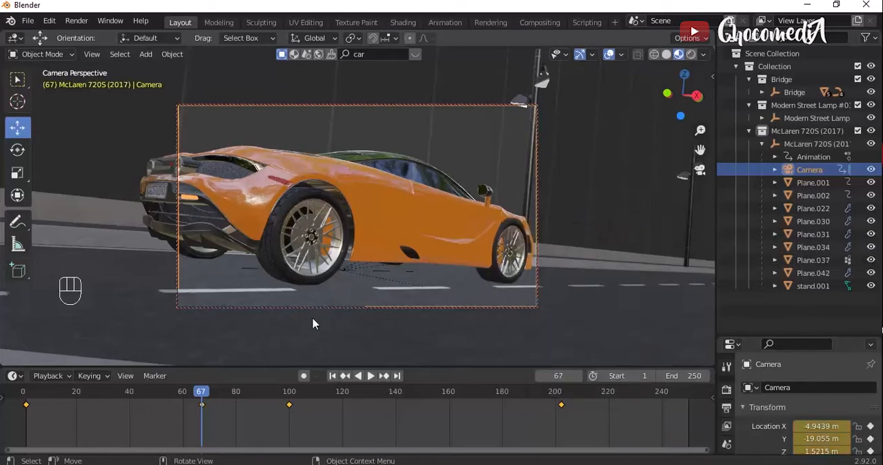
- Play back the camera animation from frame 3, then scrub to frame 88 to check the shot near the barrier
{"action": "left_click_drag", "start_coordinate": [76, 396], "coordinate": [31, 397]}
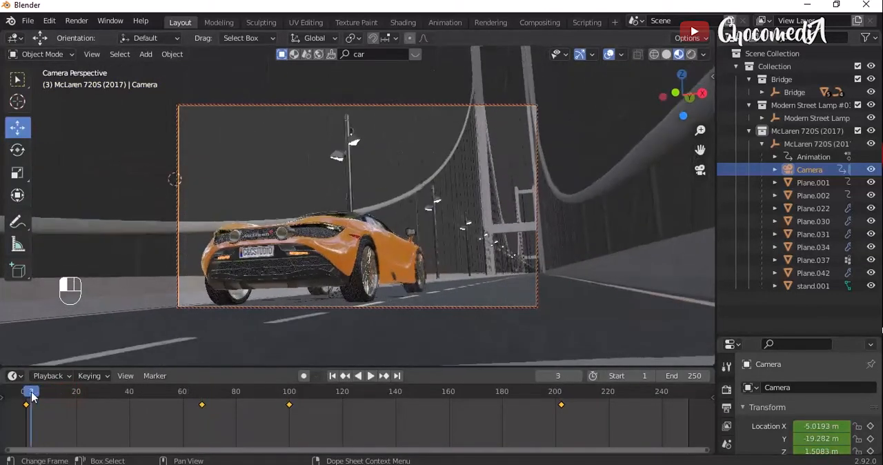
{"action": "key", "text": "space"}
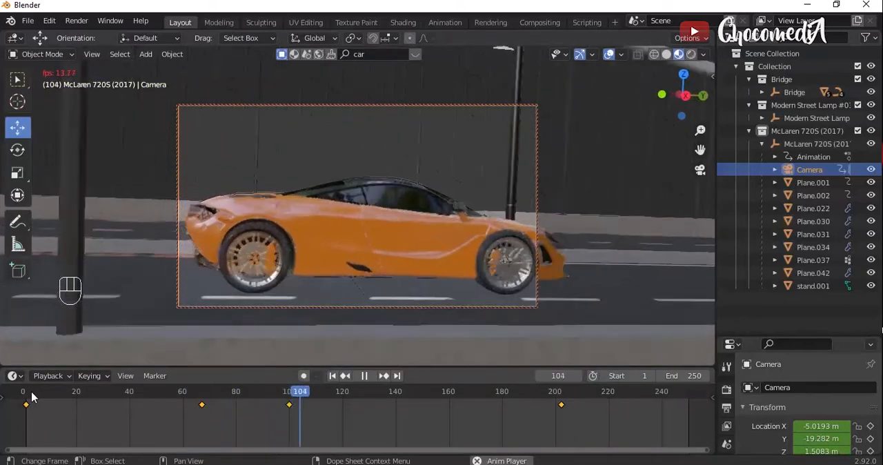
{"action": "key", "text": "space"}
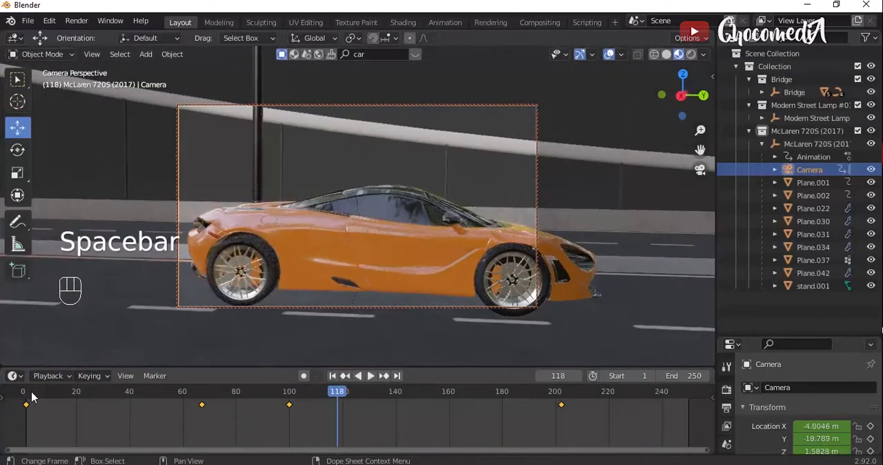
{"action": "left_click_drag", "start_coordinate": [195, 391], "coordinate": [259, 388]}
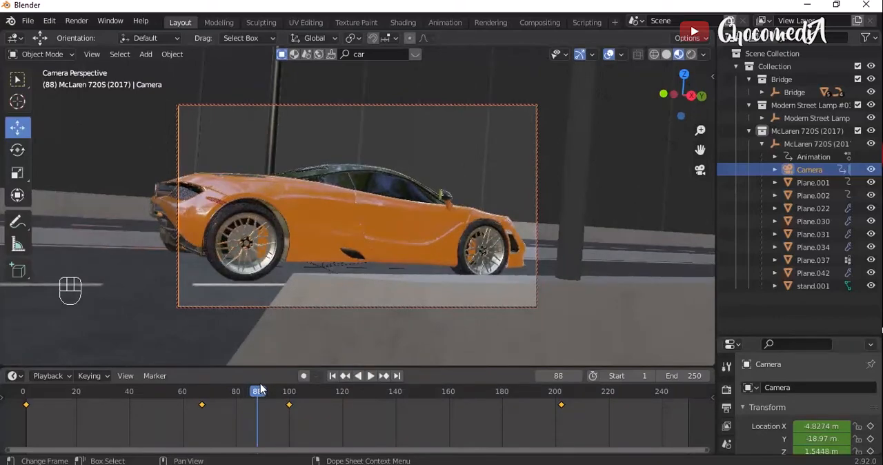
- At frame 88, raise the camera above the barrier and pull it back to fit the whole car in frame
{"action": "mouse_move", "coordinate": [700, 150]}
{"action": "left_mouse_down"}
{"action": "mouse_move", "coordinate": [675, 200]}
{"action": "mouse_move", "coordinate": [693, 231]}
{"action": "mouse_move", "coordinate": [699, 144]}
{"action": "left_mouse_up"}
{"action": "key", "text": "g"}
{"action": "key", "text": "Up"}
{"action": "key", "text": "Up"}
{"action": "key", "text": "Up"}
{"action": "key", "text": "Up"}
{"action": "key", "text": "Up"}
{"action": "key", "text": "Left"}
{"action": "key", "text": "Left"}
{"action": "key", "text": "Left"}
{"action": "key", "text": "Left"}
{"action": "key", "text": "Left"}
{"action": "key", "text": "Left"}
{"action": "key", "text": "Up"}
{"action": "key", "text": "Up"}
{"action": "key", "text": "Up"}
{"action": "key", "text": "Up"}
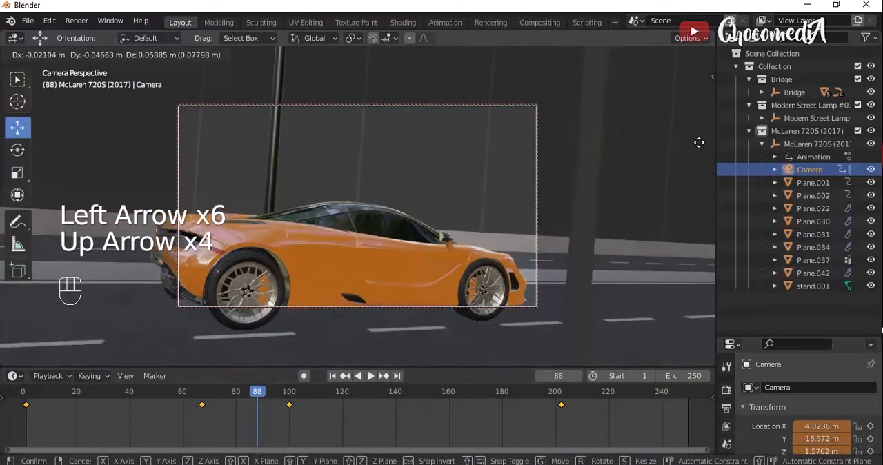
{"action": "key", "text": "Up"}
{"action": "key", "text": "Up"}
{"action": "key", "text": "Return"}
{"action": "left_click_drag", "start_coordinate": [701, 131], "coordinate": [699, 148]}
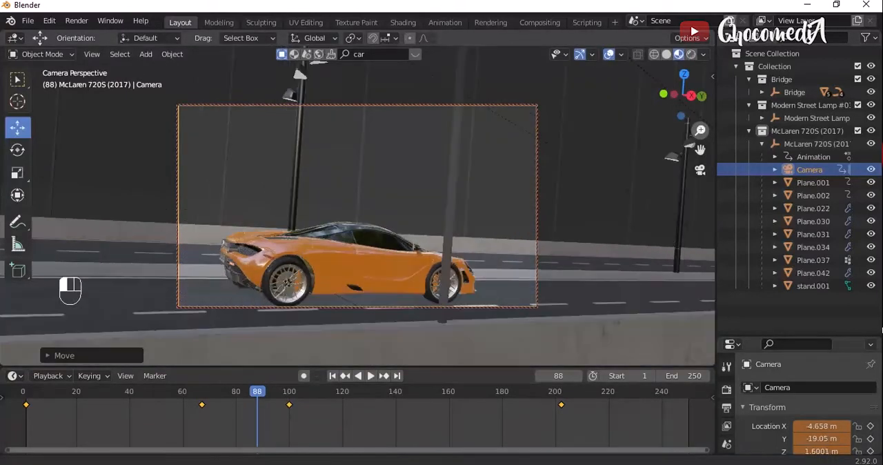
- Rotate the camera around global Y so that it looks down toward the road
{"action": "key", "text": "r"}
{"action": "key", "text": "z"}
{"action": "key", "text": "x"}
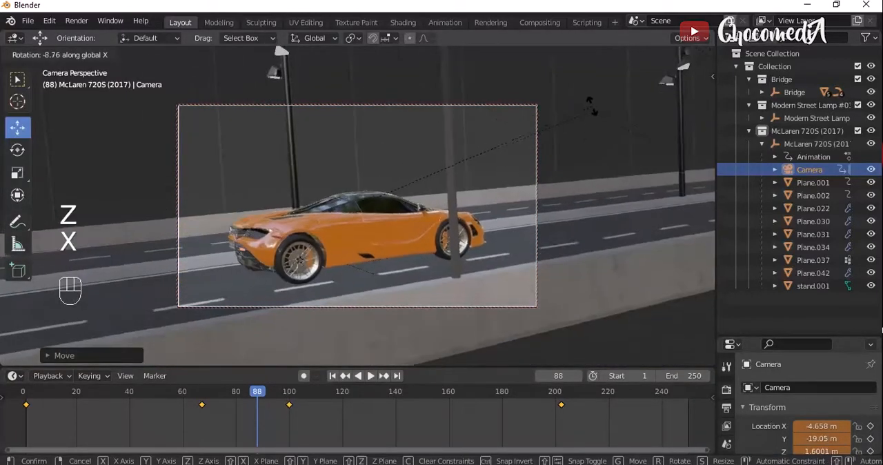
{"action": "key", "text": "y"}
{"action": "left_click", "coordinate": [580, 76]}
- Move the camera upward until the car is centred in the frame from above
{"action": "key", "text": "g"}
{"action": "key", "text": "Up"}
{"action": "key", "text": "Up"}
{"action": "key", "text": "Up"}
{"action": "key", "text": "Up"}
{"action": "key", "text": "Up"}
{"action": "key", "text": "Up"}
{"action": "key", "text": "Up"}
{"action": "key", "text": "Up"}
{"action": "key", "text": "Up"}
{"action": "key", "text": "Up"}
{"action": "key", "text": "Up"}
{"action": "key", "text": "Up"}
{"action": "key", "text": "Up"}
{"action": "key", "text": "Up"}
{"action": "key", "text": "Up"}
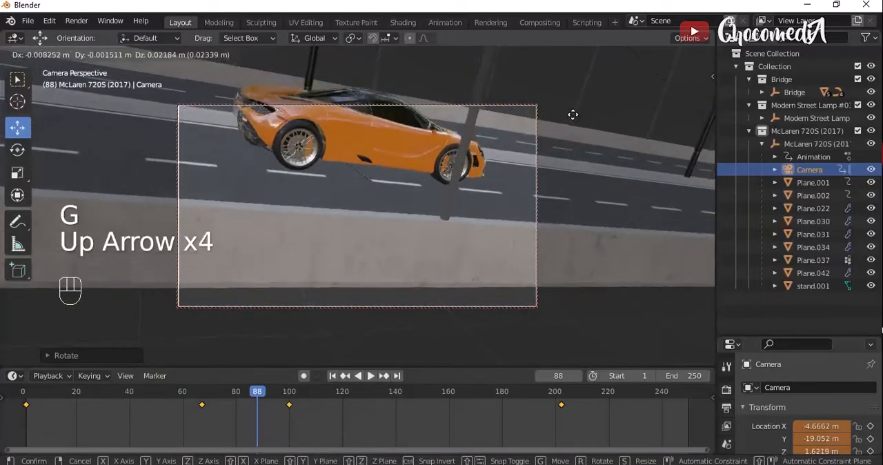
{"action": "key", "text": "Up"}
{"action": "key", "text": "Up"}
{"action": "key", "text": "Return"}
- Rotate the camera slightly to refine the tilt and insert a Location, Rotation & Scale keyframe at frame 88
{"action": "key", "text": "r"}
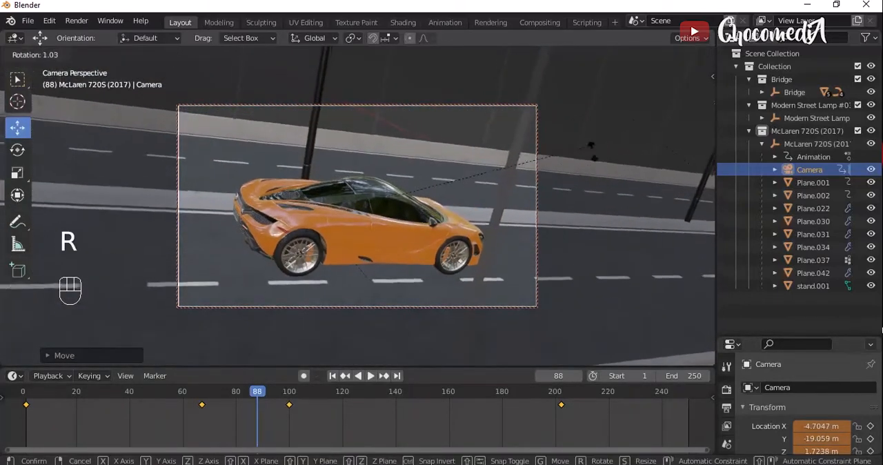
{"action": "key", "text": "Return"}
{"action": "key", "text": "i"}
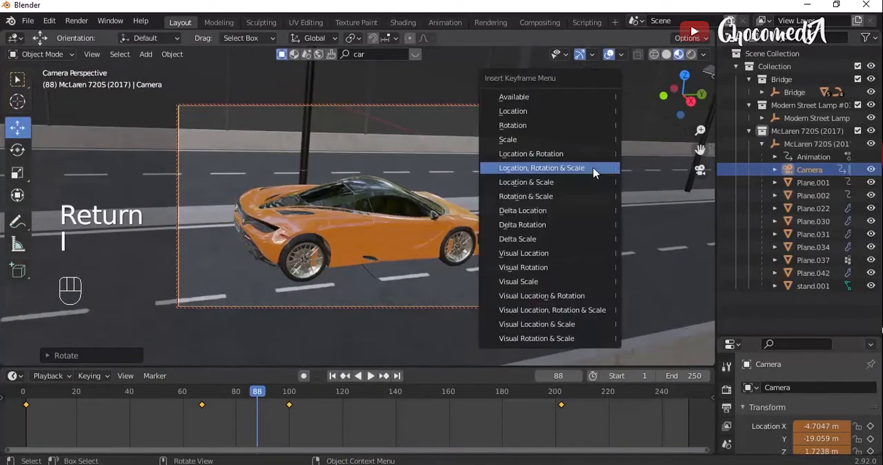
{"action": "left_click", "coordinate": [593, 169]}
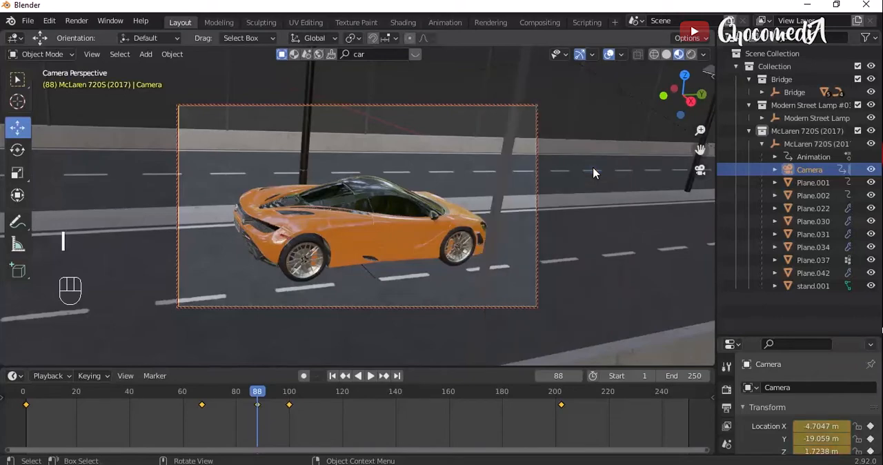
- Replay the camera animation and delete the camera's keyframe at frame 67
{"action": "left_click_drag", "start_coordinate": [193, 398], "coordinate": [77, 400]}
{"action": "key", "text": "space"}
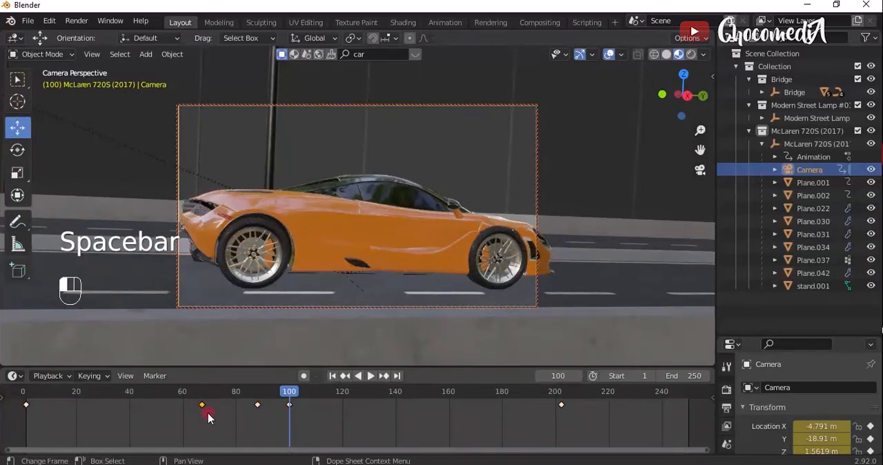
{"action": "key", "text": "x"}
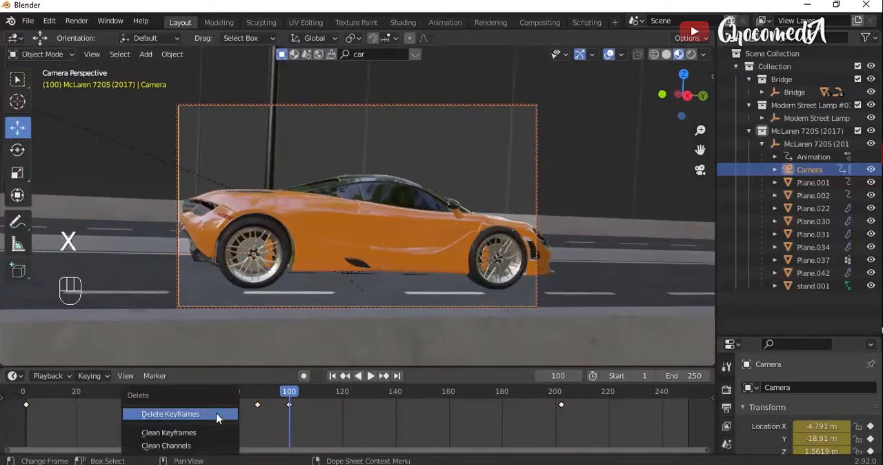
{"action": "left_click", "coordinate": [216, 413]}
- Play back the animation from frame 15 to check the camera move through frames 88 and 100
{"action": "left_click", "coordinate": [61, 390]}
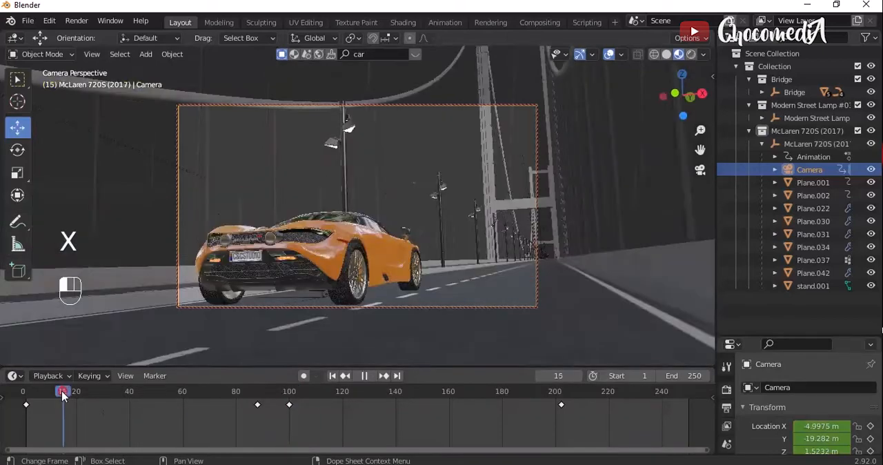
{"action": "key", "text": "space"}
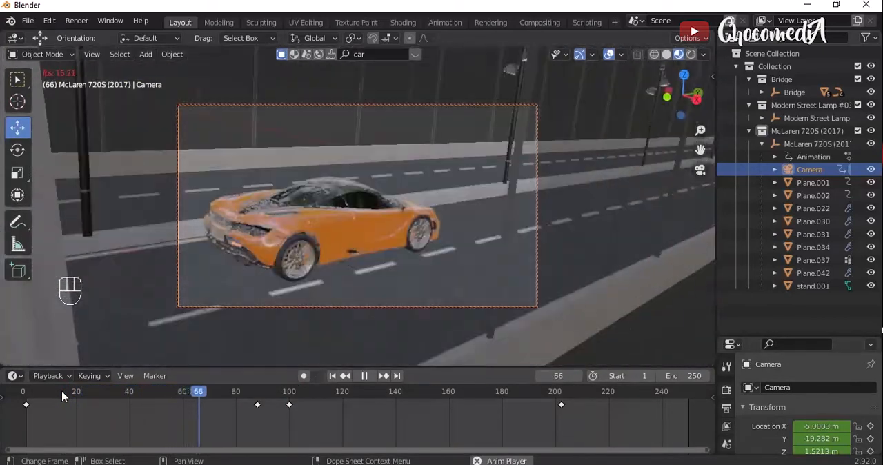
{"action": "key", "text": "space"}
{"action": "key", "text": "space"}
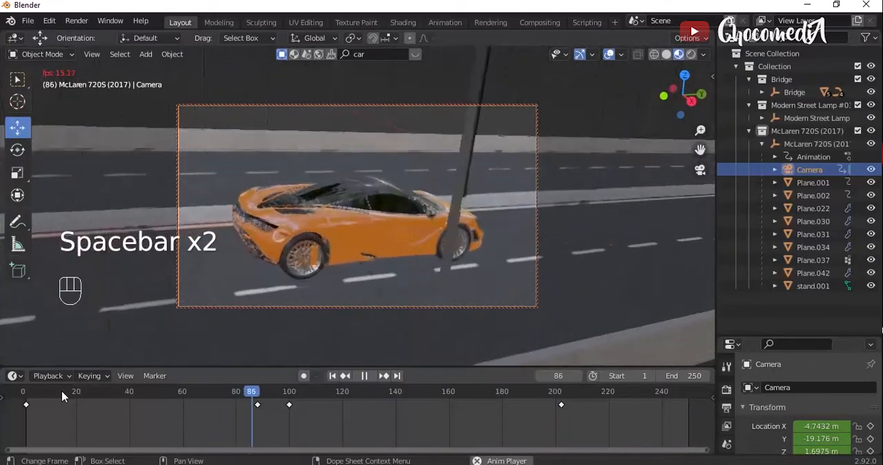
{"action": "key", "text": "space"}
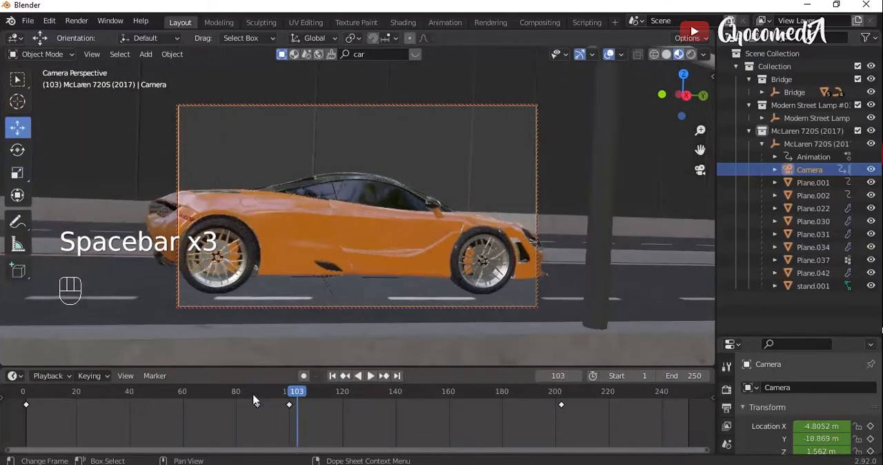
- Move the camera keyframe at frame 100 to about frame 157 and play back the new timing
{"action": "left_click_drag", "start_coordinate": [291, 404], "coordinate": [442, 407]}
{"action": "left_click", "coordinate": [300, 404]}
{"action": "key", "text": "space"}
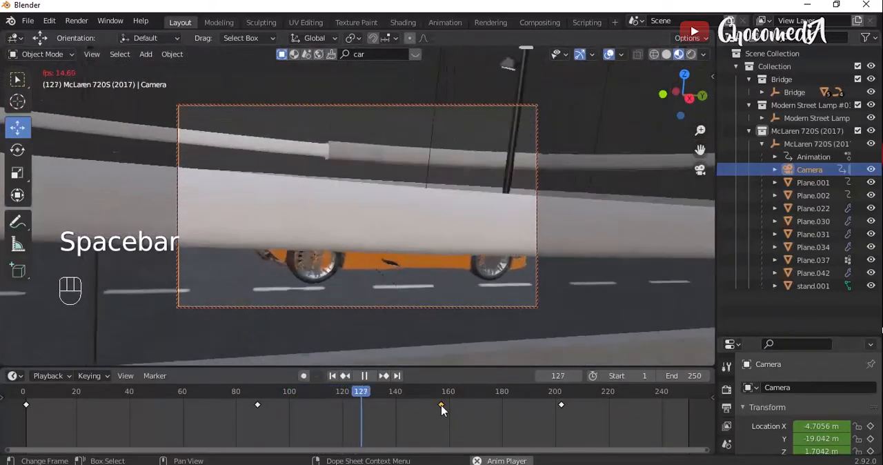
{"action": "key", "text": "space"}
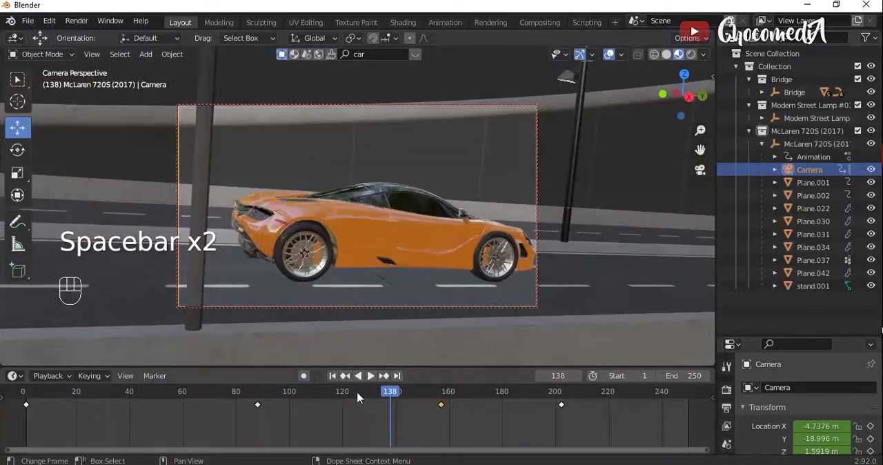
- At frame 126, move the camera closer to the car past the blocking cable and insert a Location, Rotation & Scale keyframe
{"action": "left_click_drag", "start_coordinate": [358, 396], "coordinate": [253, 400]}
{"action": "key", "text": "space"}
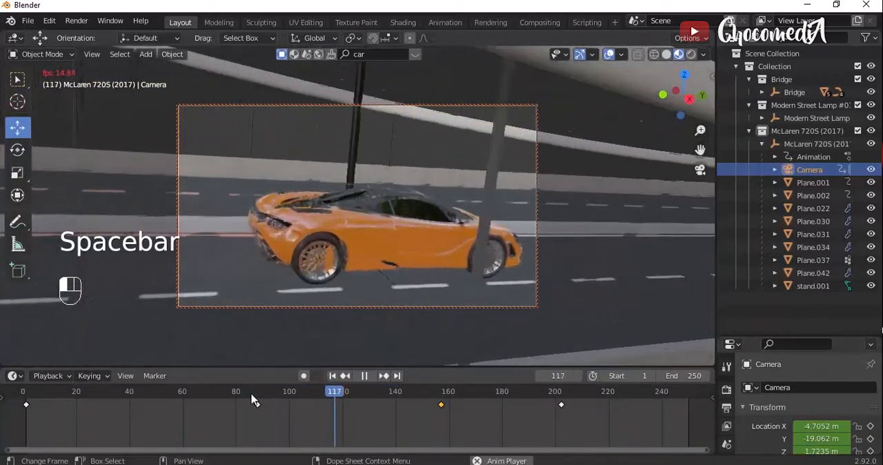
{"action": "key", "text": "space"}
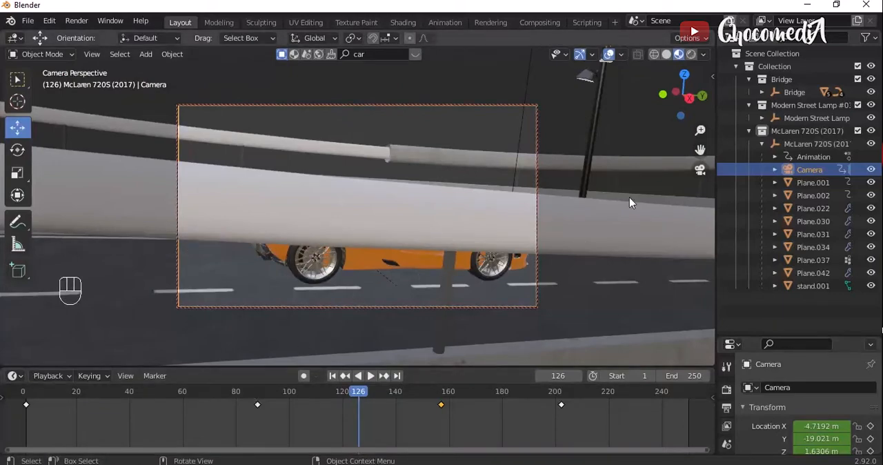
{"action": "left_click_drag", "start_coordinate": [701, 131], "coordinate": [642, 112]}
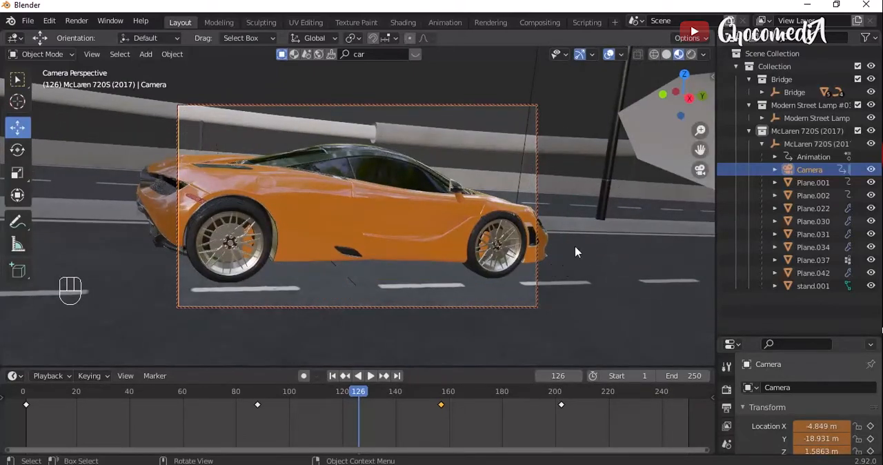
{"action": "key", "text": "i"}
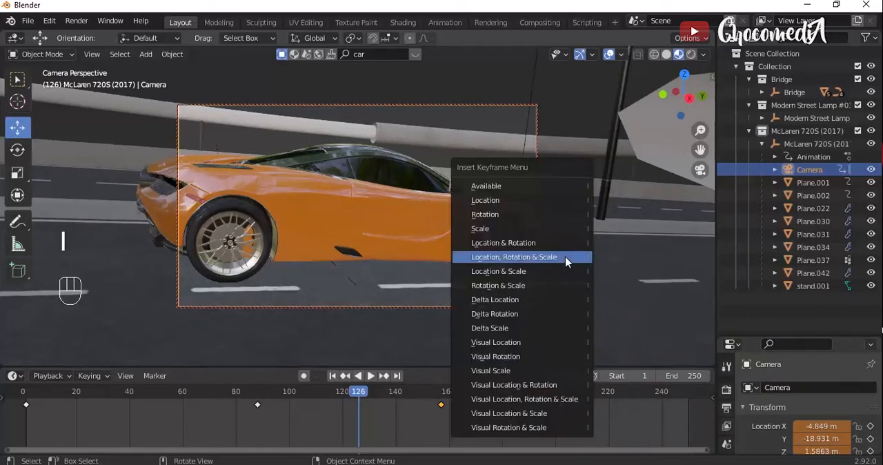
{"action": "left_click", "coordinate": [565, 261]}
- Play back the camera animation from frame 88, then scrub to frame 130 to check the side view
{"action": "left_click", "coordinate": [257, 390]}
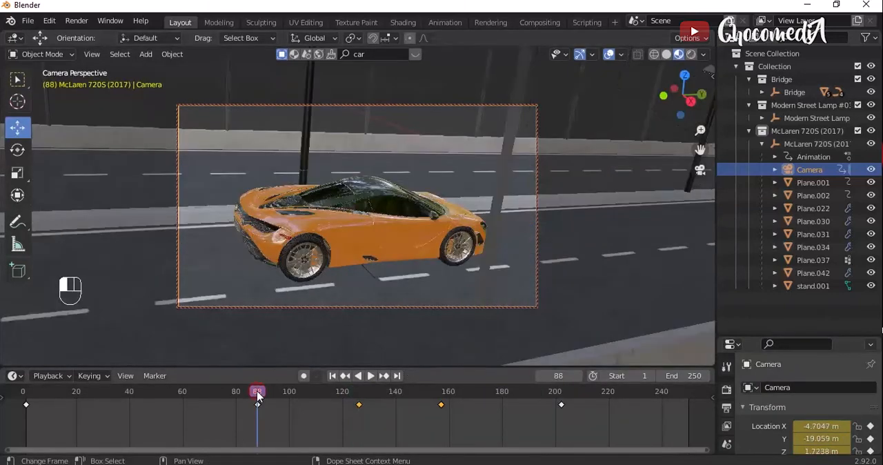
{"action": "key", "text": "space"}
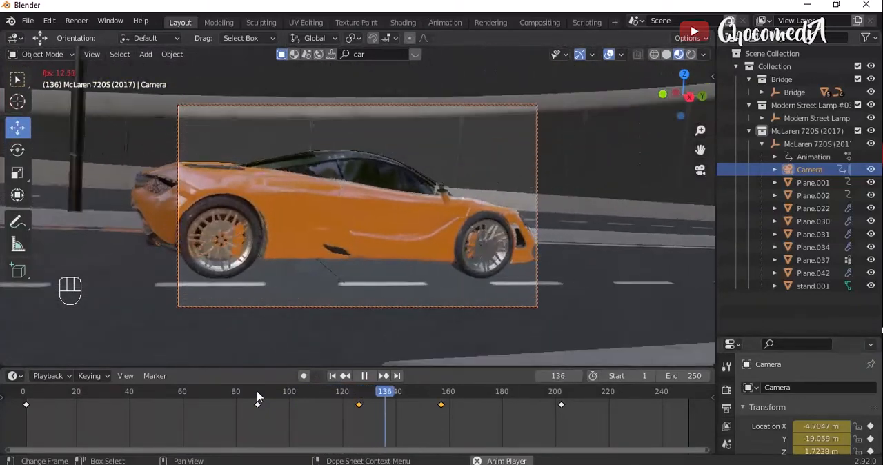
{"action": "key", "text": "space"}
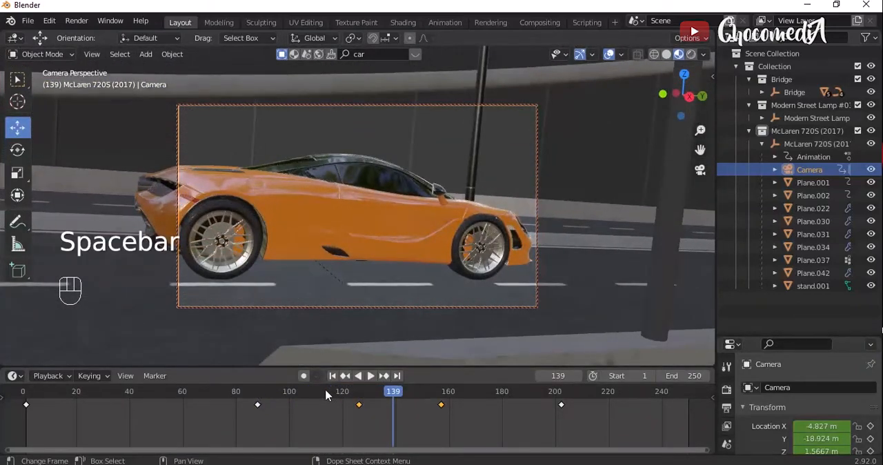
{"action": "left_click_drag", "start_coordinate": [327, 394], "coordinate": [369, 394]}
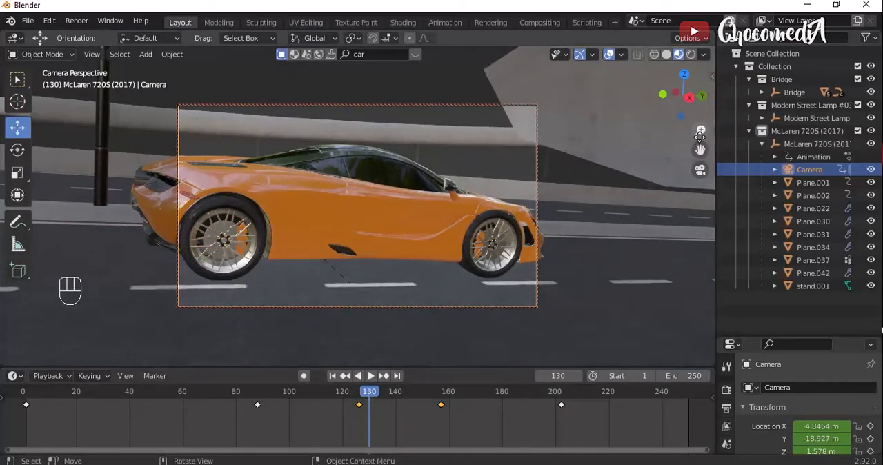
{"action": "scroll", "coordinate": [357, 207], "scroll_direction": "up", "scroll_amount": 3}
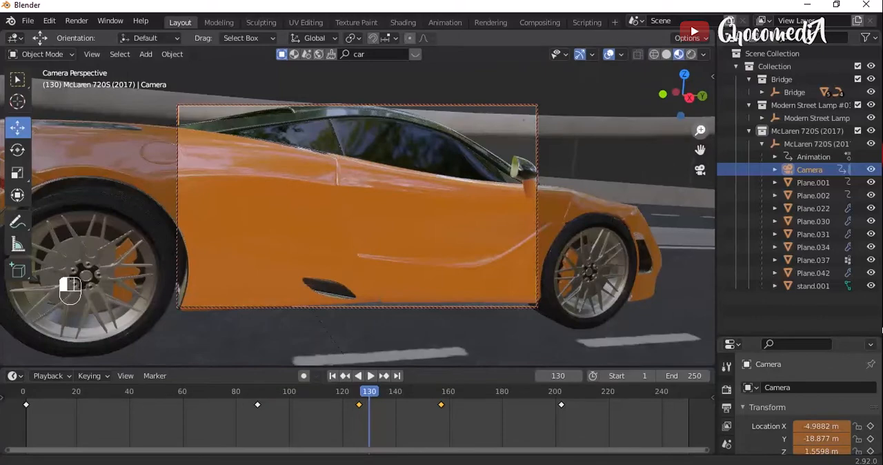
{"action": "scroll", "coordinate": [357, 207], "scroll_direction": "down", "scroll_amount": 5}
{"action": "scroll", "coordinate": [357, 207], "scroll_direction": "up", "scroll_amount": 1}
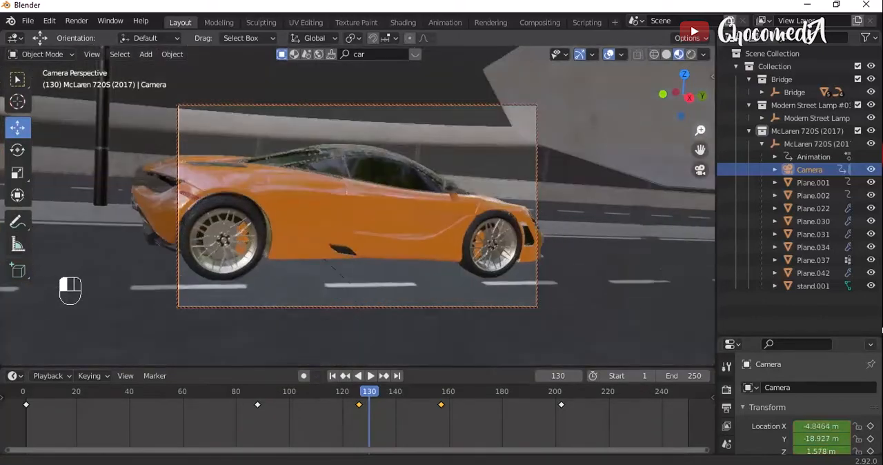
- At frame 130, move the camera closer and along the car's side toward its front, and insert a Location, Rotation & Scale keyframe
{"action": "scroll", "coordinate": [358, 207], "scroll_direction": "up", "scroll_amount": 1}
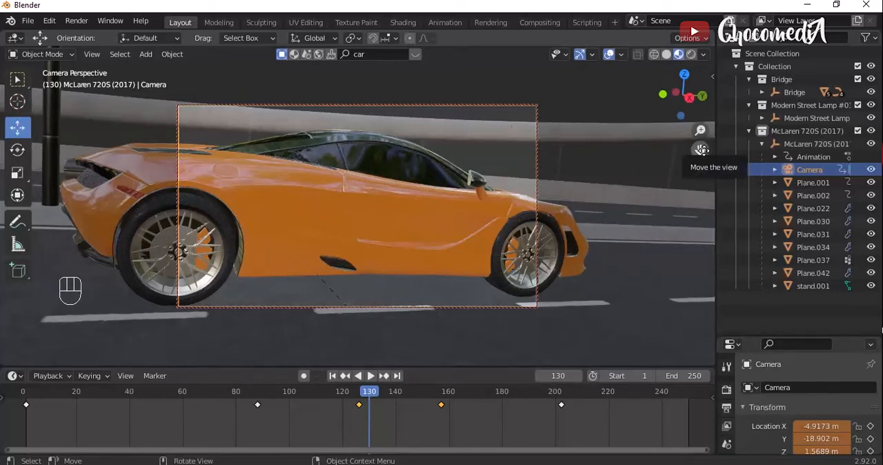
{"action": "left_click_drag", "start_coordinate": [701, 150], "coordinate": [530, 150]}
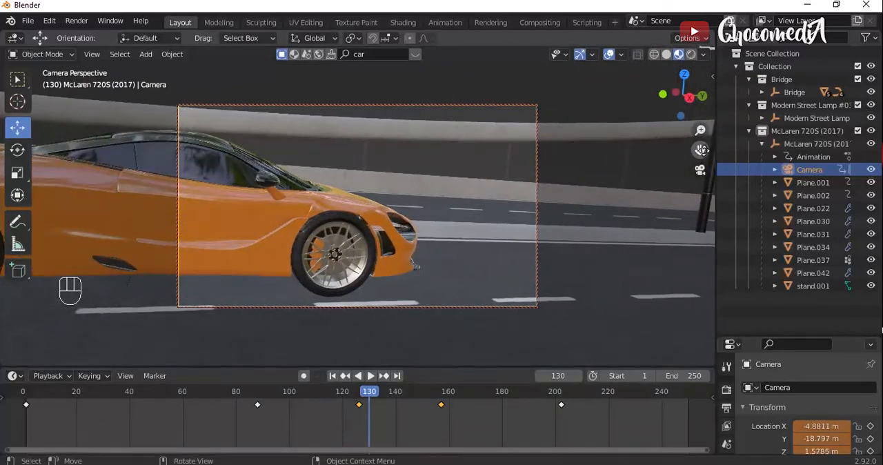
{"action": "key", "text": "g"}
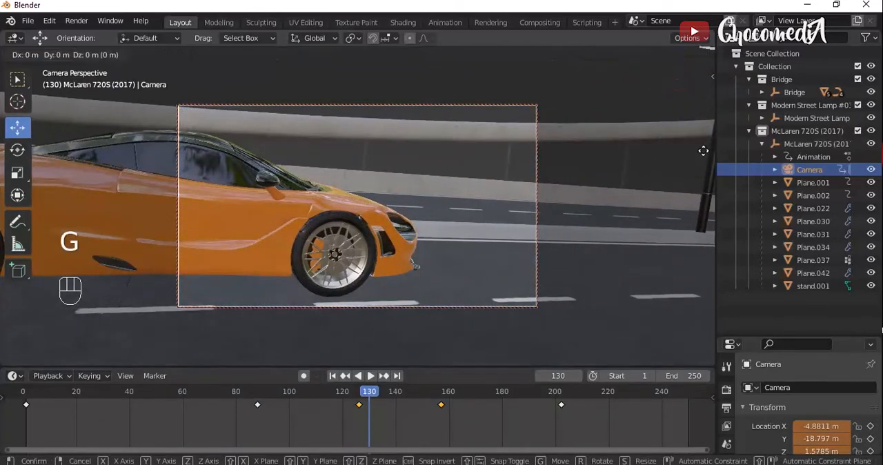
{"action": "key", "text": "Left"}
{"action": "key", "text": "Left"}
{"action": "key", "text": "Left"}
{"action": "key", "text": "Left"}
{"action": "key", "text": "Left"}
{"action": "key", "text": "Left"}
{"action": "key", "text": "Left"}
{"action": "key", "text": "Left"}
{"action": "key", "text": "Left"}
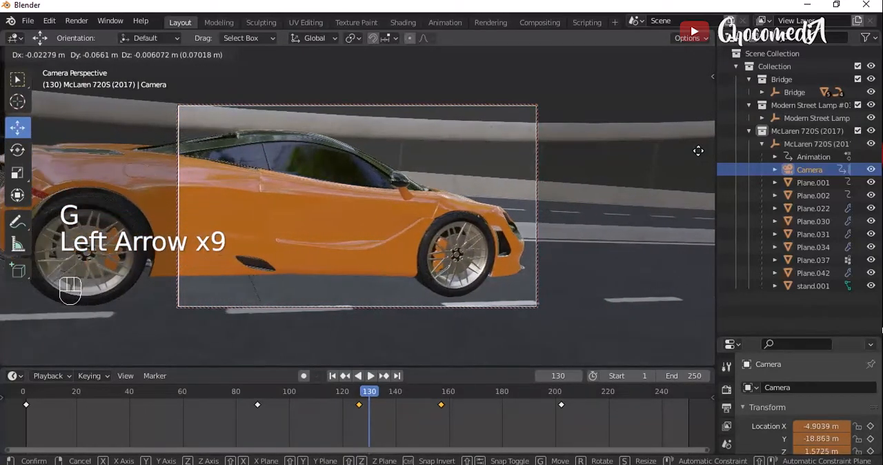
{"action": "key", "text": "Right"}
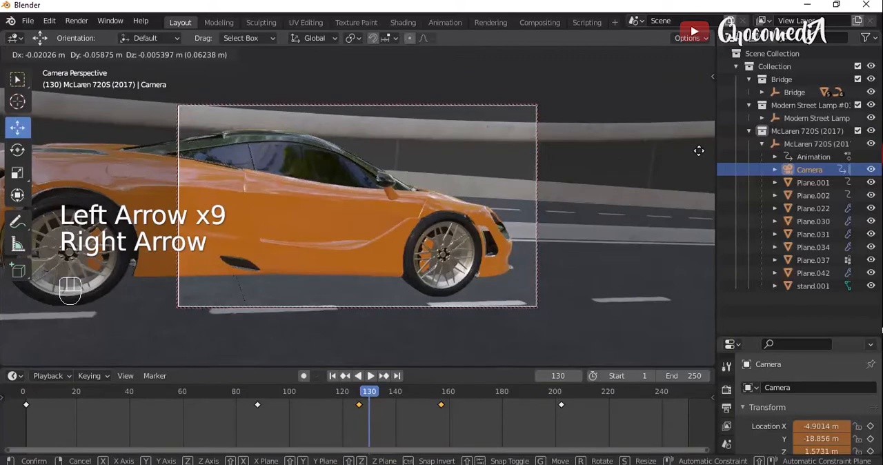
{"action": "key", "text": "Return"}
{"action": "key", "text": "i"}
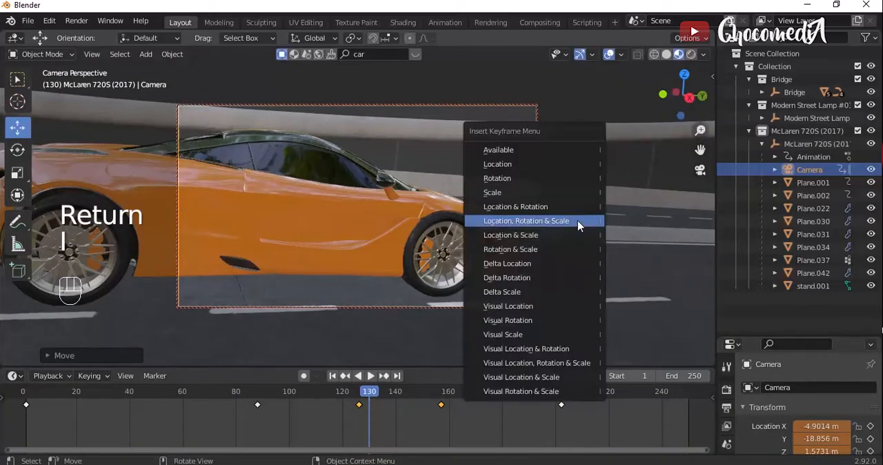
{"action": "left_click", "coordinate": [578, 220]}
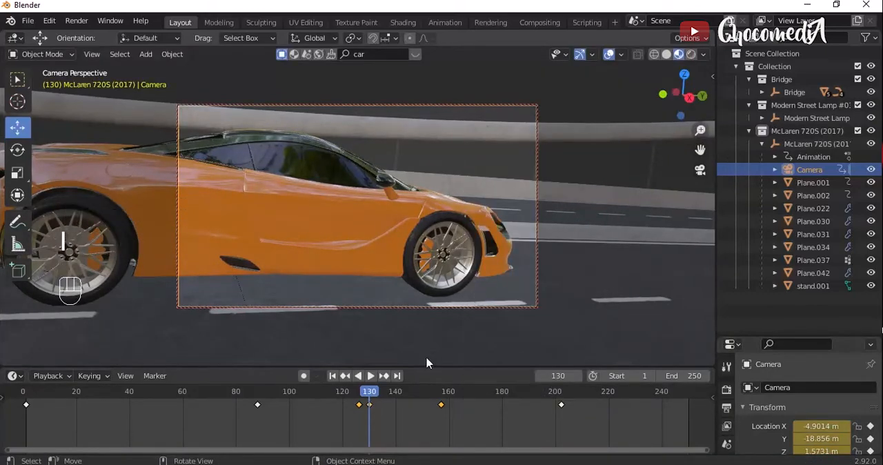
- Delete the selected camera keyframe at frame 126 and play back the animation from about frame 95
{"action": "key", "text": "x"}
{"action": "left_click", "coordinate": [360, 402]}
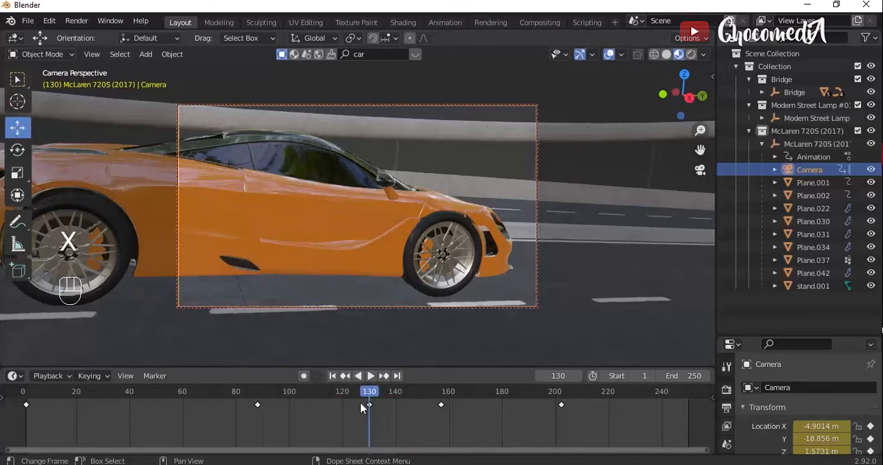
{"action": "left_click", "coordinate": [274, 394]}
{"action": "key", "text": "space"}
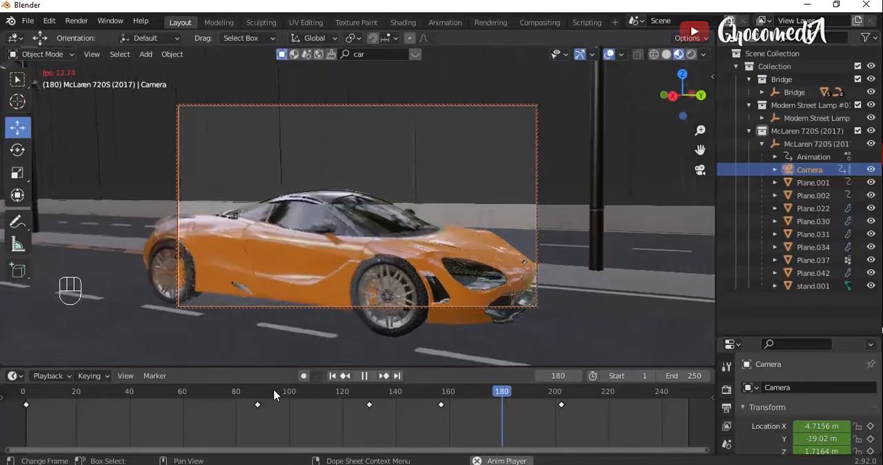
{"action": "key", "text": "space"}
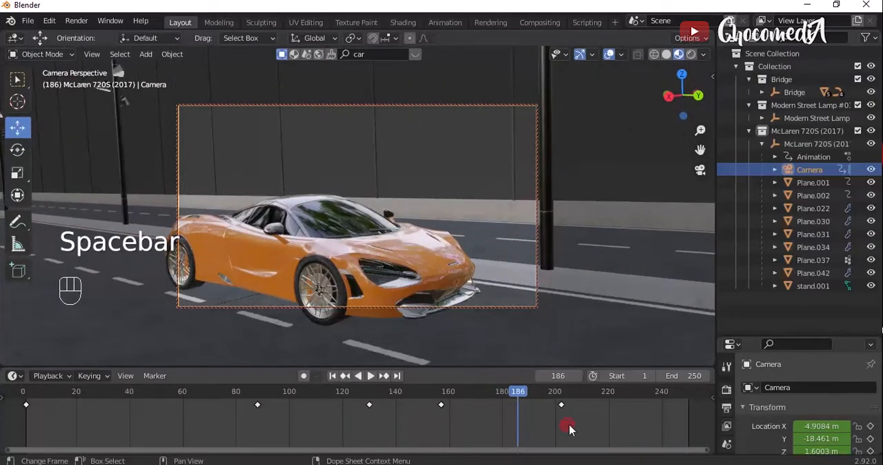
- Move the last camera keyframe to about frame 235 and play back the slower move past the car's side
{"action": "left_click_drag", "start_coordinate": [561, 409], "coordinate": [650, 408]}
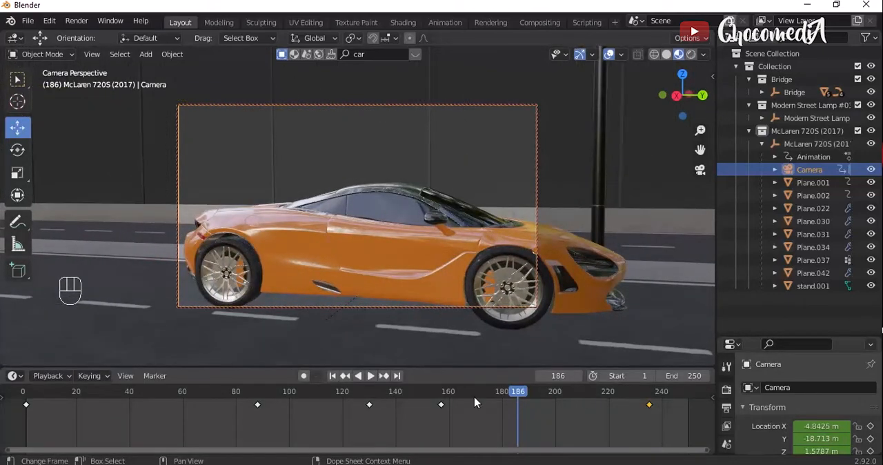
{"action": "key", "text": "space"}
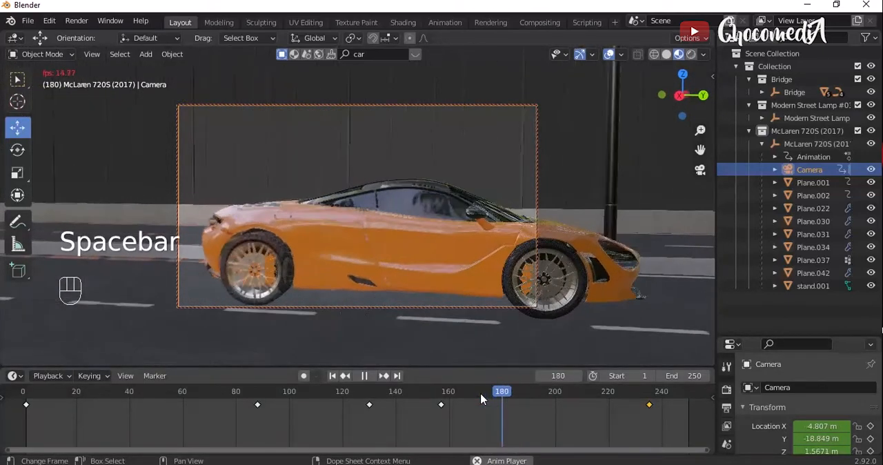
{"action": "key", "text": "space"}
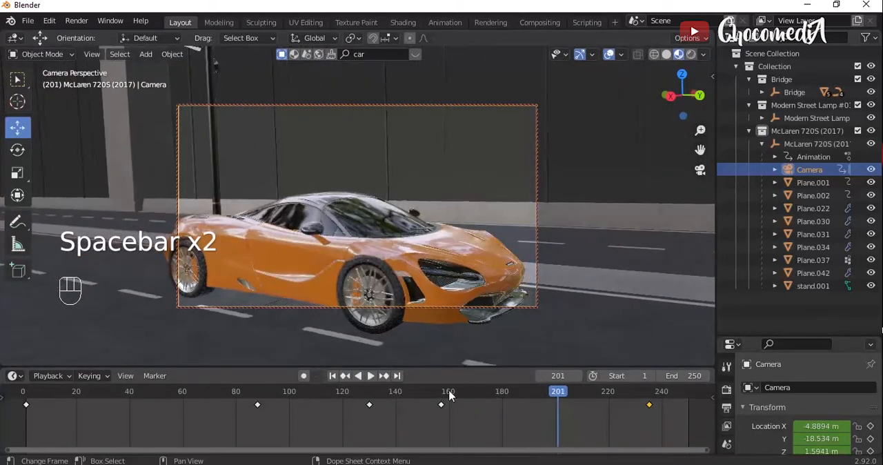
{"action": "left_click", "coordinate": [396, 396]}
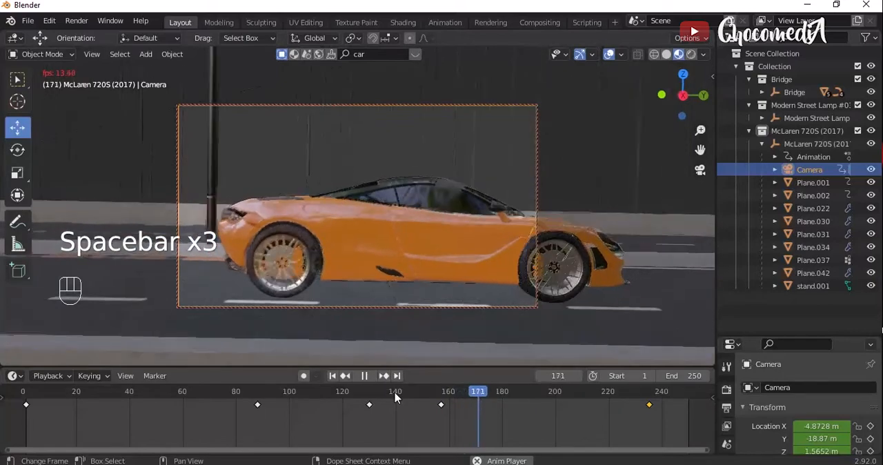
{"action": "key", "text": "space"}
{"action": "key", "text": "space"}
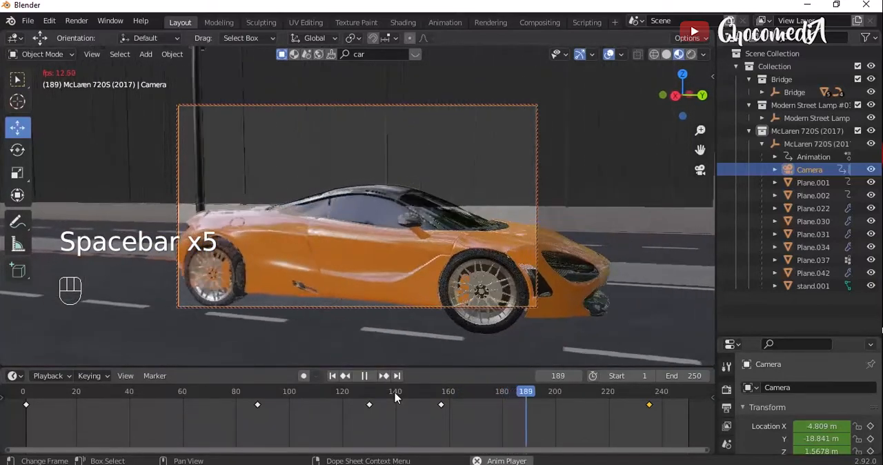
{"action": "key", "text": "space"}
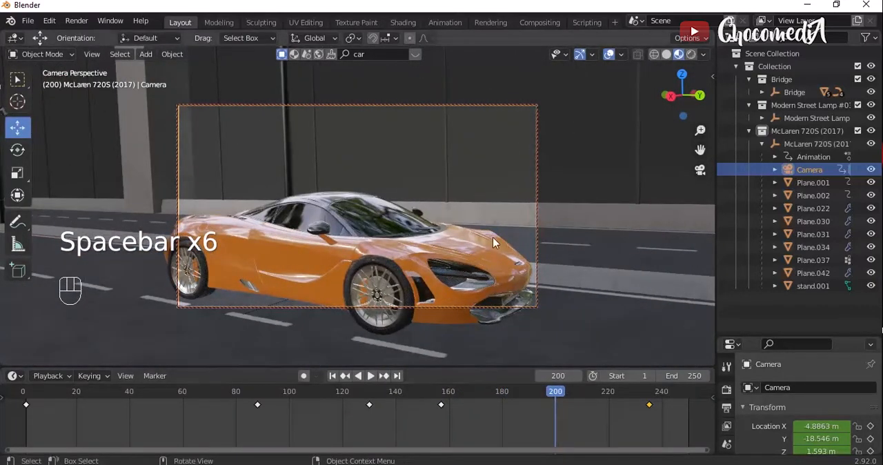
- At frame 200, lower the camera until the whole car fits the frame's height, and insert a Location, Rotation & Scale keyframe
{"action": "key", "text": "g"}
{"action": "key", "text": "Down"}
{"action": "key", "text": "Down"}
{"action": "key", "text": "Down"}
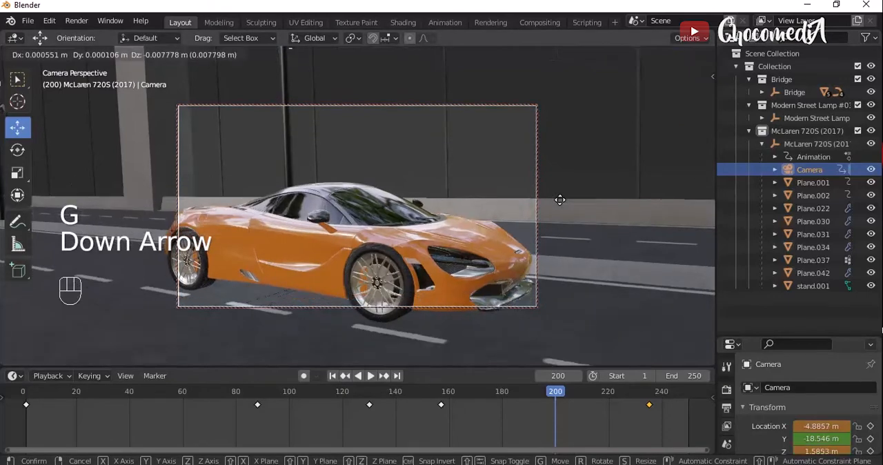
{"action": "key", "text": "Down"}
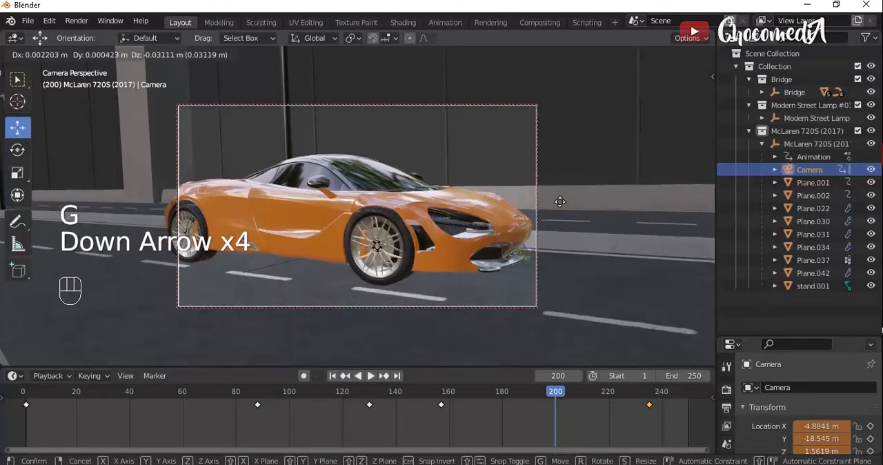
{"action": "key", "text": "Return"}
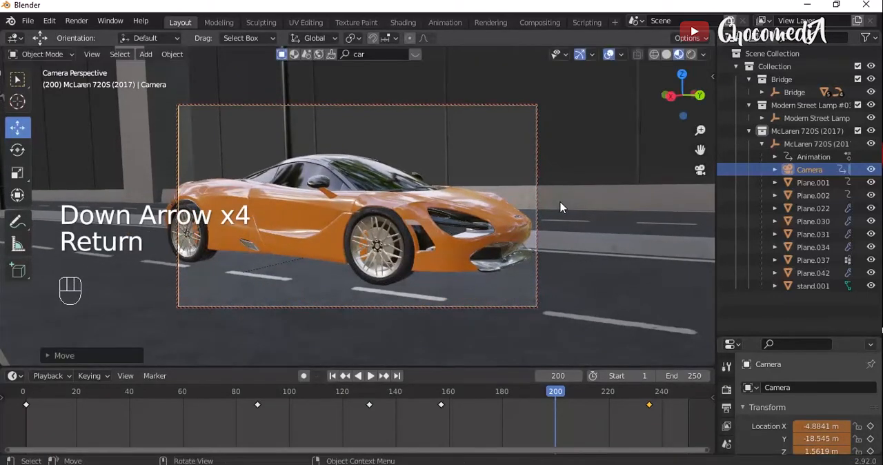
{"action": "key", "text": "i"}
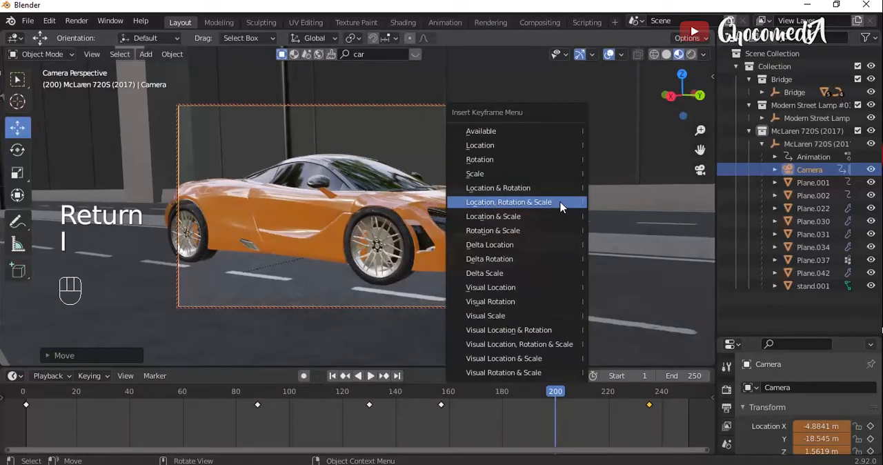
{"action": "left_click", "coordinate": [560, 202]}
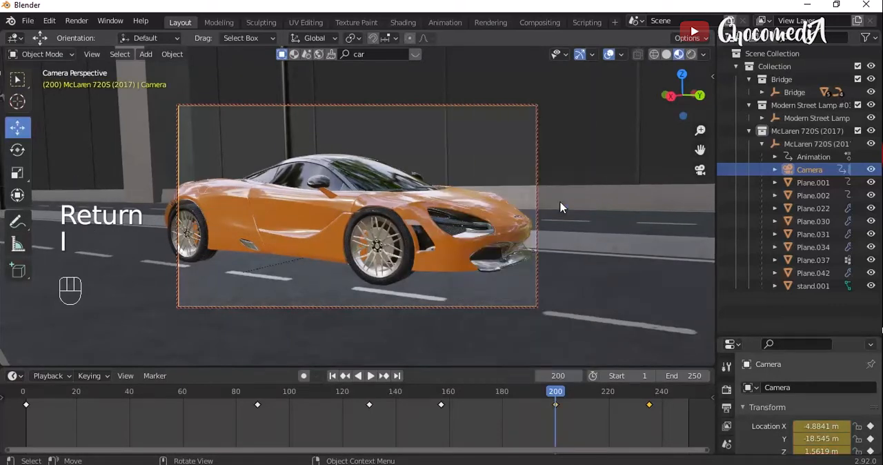
- Play back the camera animation from about frame 157 through the end to check the new framing at frame 200
{"action": "left_click", "coordinate": [442, 392]}
{"action": "key", "text": "space"}
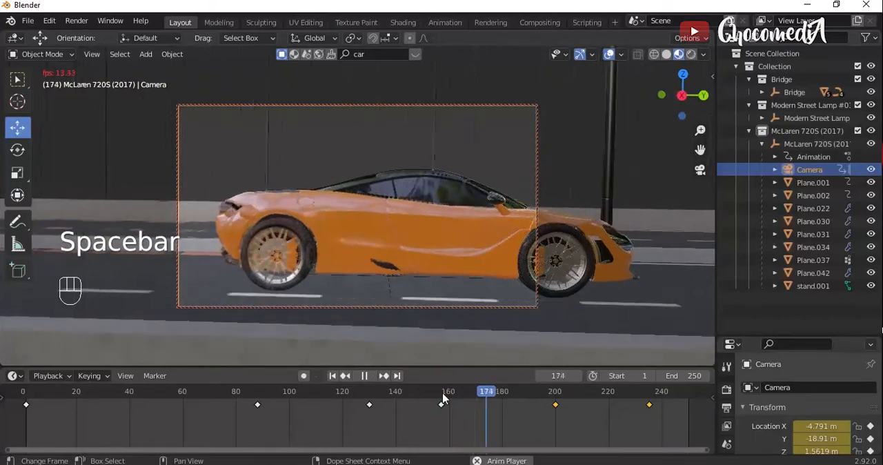
{"action": "key", "text": "space"}
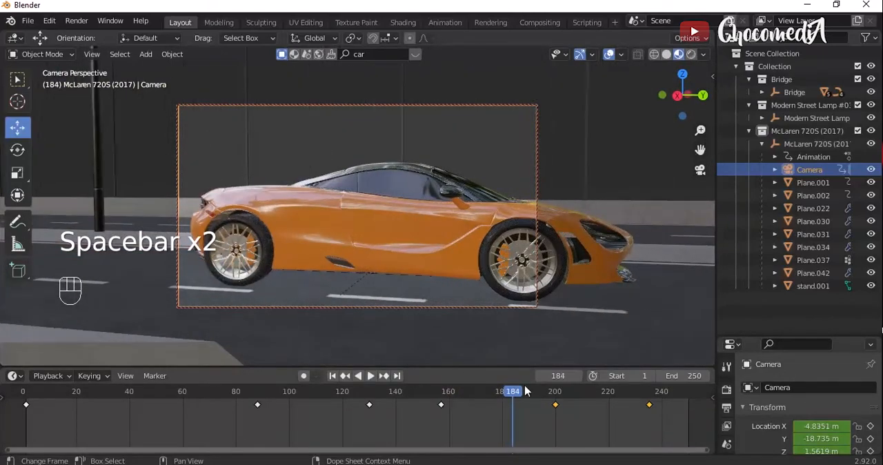
{"action": "key", "text": "space"}
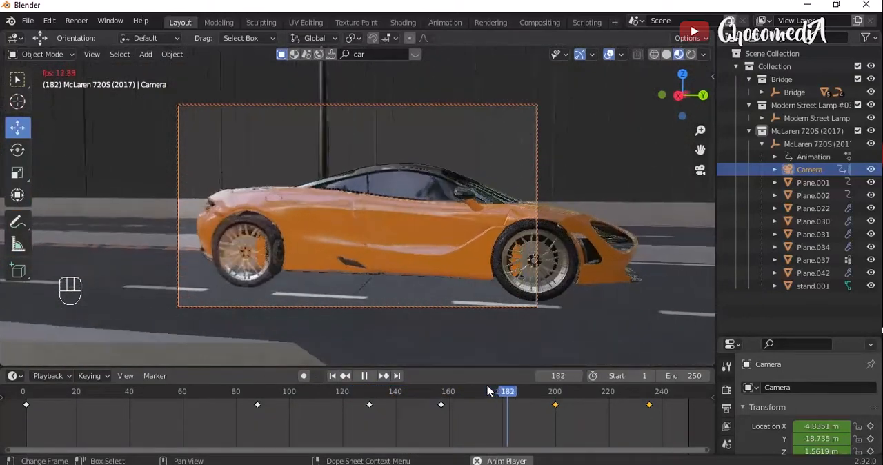
{"action": "key", "text": "space"}
{"action": "key", "text": "space"}
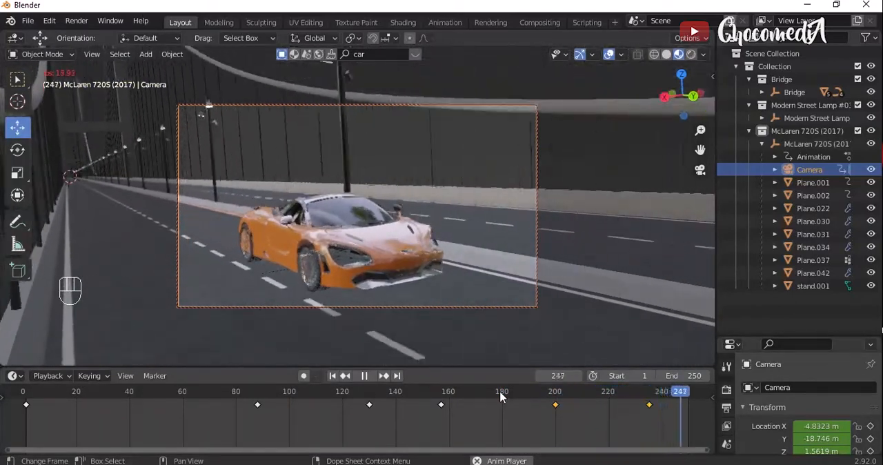
{"action": "key", "text": "space"}
- Start saving the blend file and cancel out of the file browser
{"action": "key", "text": "ctrl+s"}
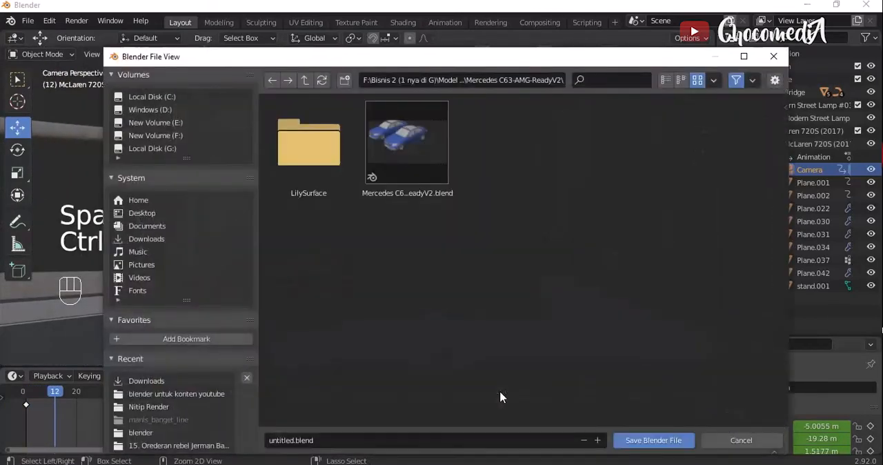
{"action": "left_click", "coordinate": [740, 440]}
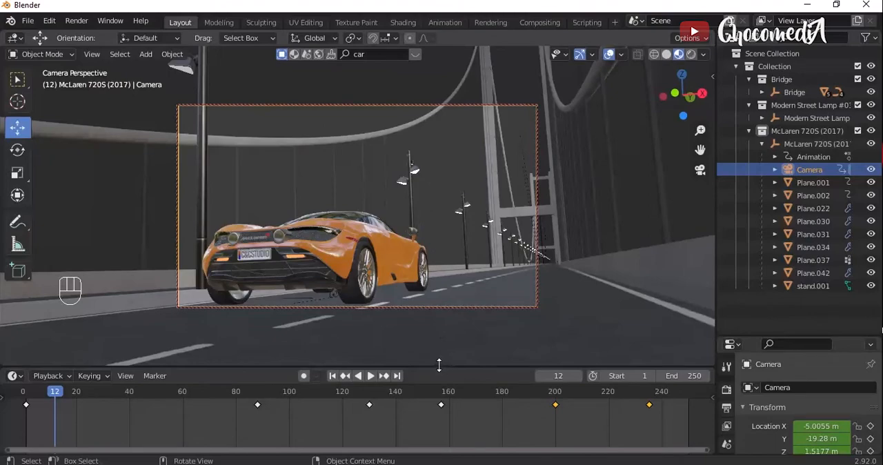
- Enlarge the timeline area, split it vertically, and change the wider new area to a Graph Editor
{"action": "left_click_drag", "start_coordinate": [438, 357], "coordinate": [439, 319]}
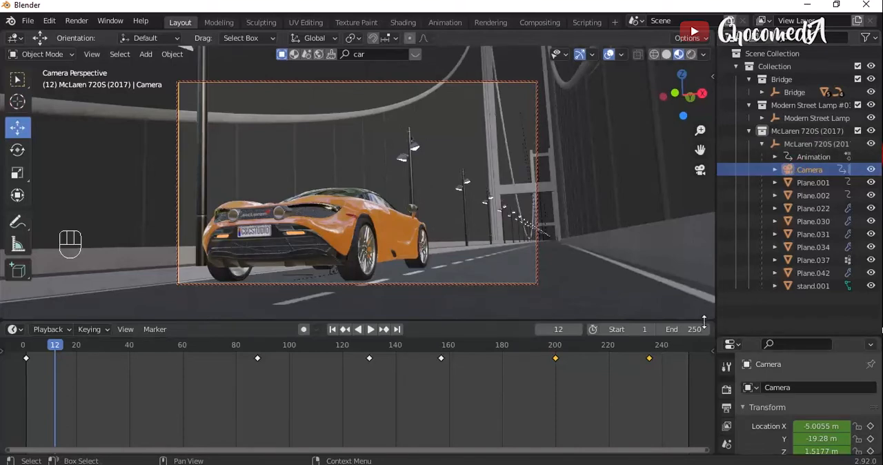
{"action": "left_click_drag", "start_coordinate": [711, 322], "coordinate": [160, 329]}
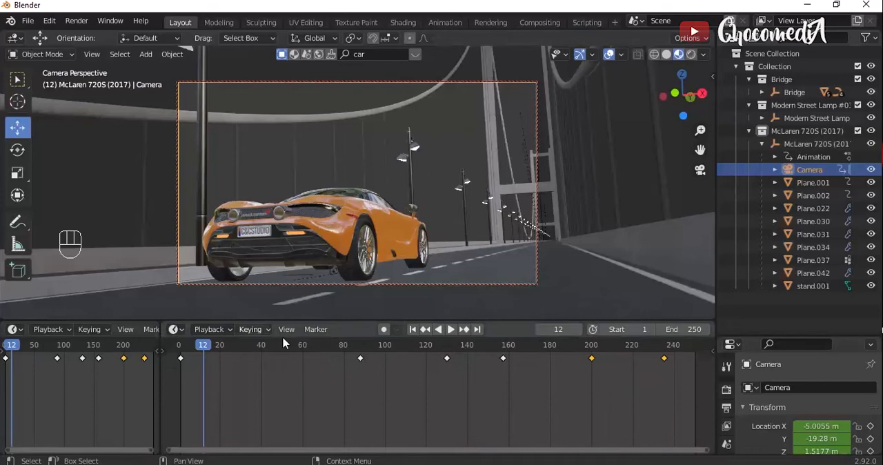
{"action": "left_click", "coordinate": [176, 330]}
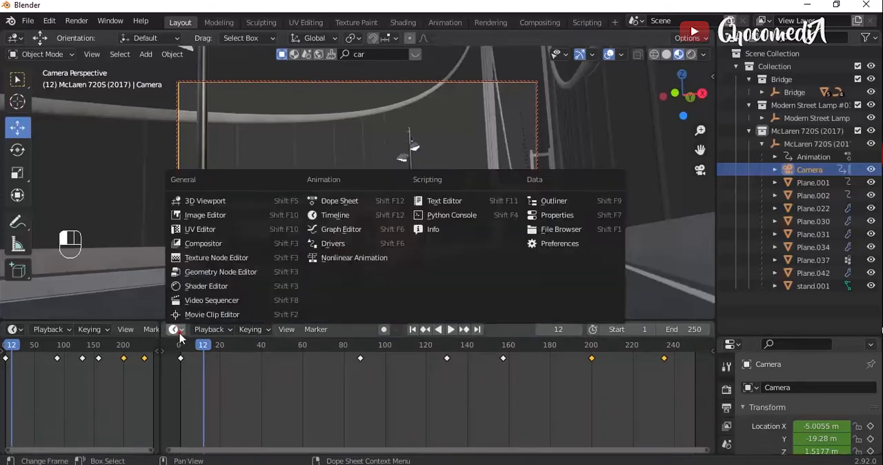
{"action": "left_click", "coordinate": [345, 230]}
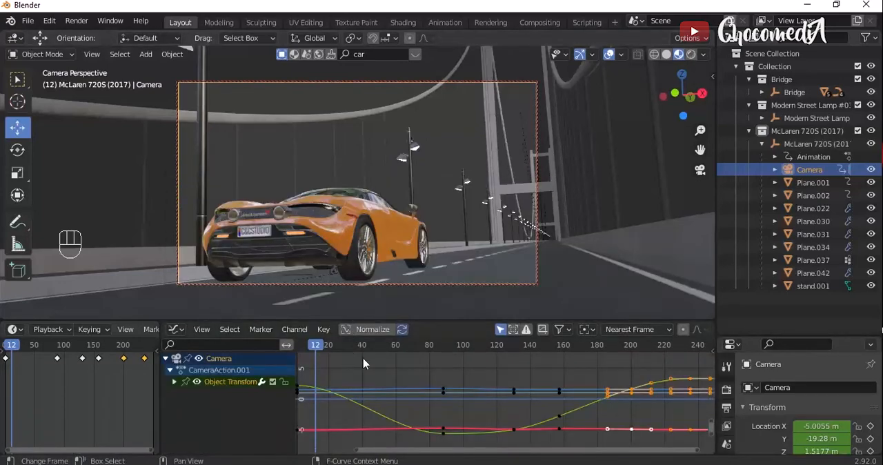
- Expand the camera's Object Transforms channels and add a Noise modifier to the X Euler Rotation curve
{"action": "left_click", "coordinate": [175, 382]}
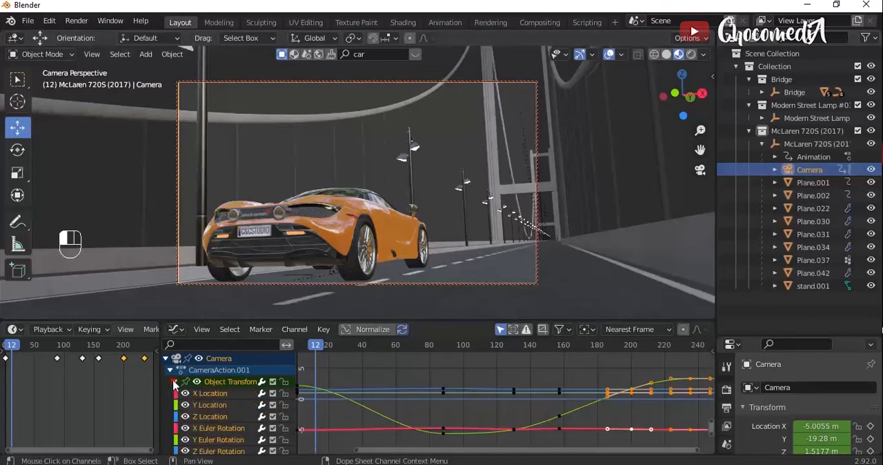
{"action": "scroll", "coordinate": [175, 383], "scroll_direction": "down", "scroll_amount": 2}
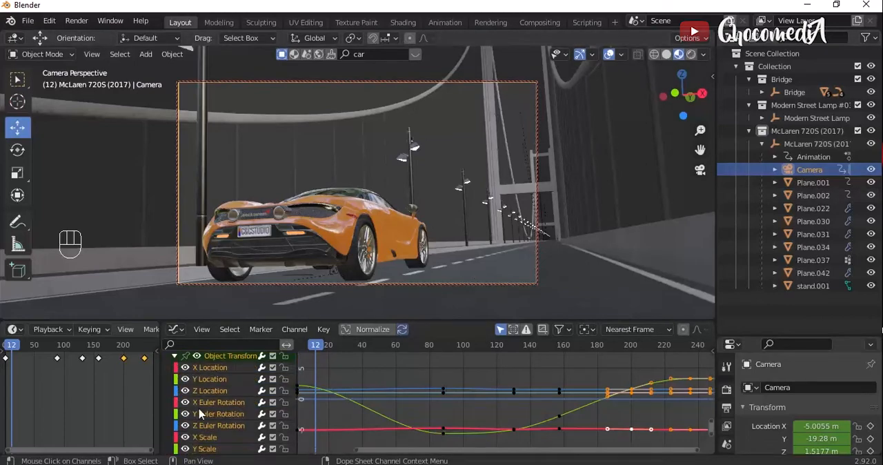
{"action": "left_click", "coordinate": [212, 406]}
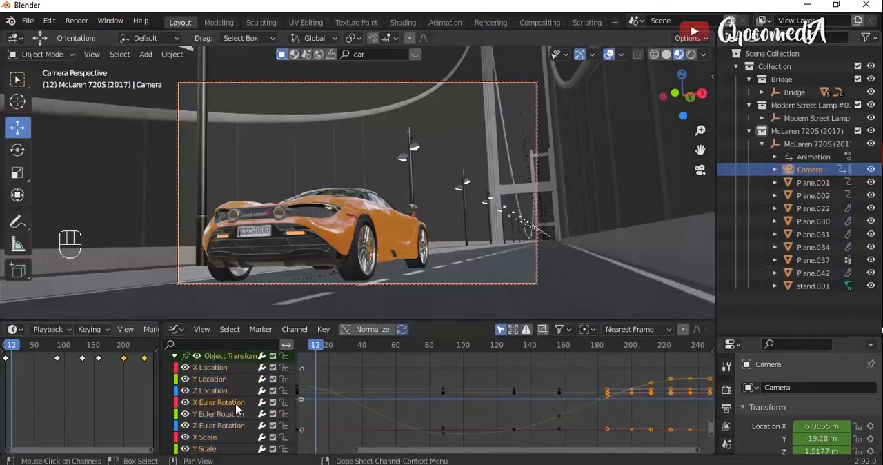
{"action": "key", "text": "n"}
{"action": "key", "text": "n"}
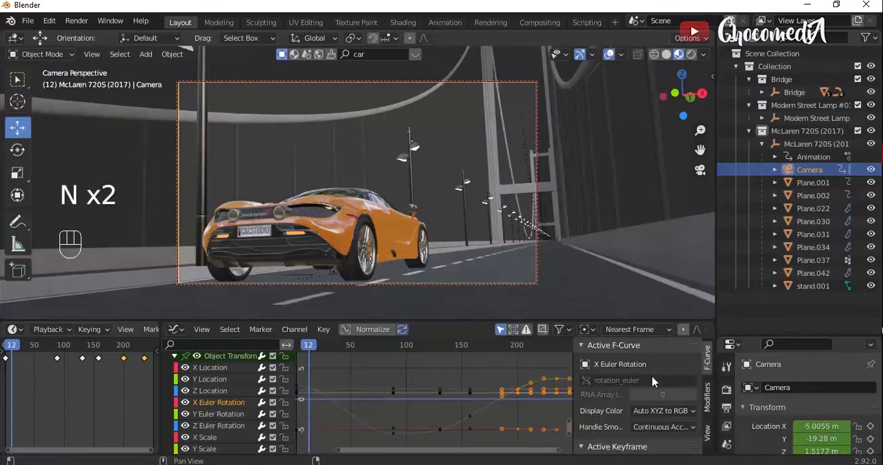
{"action": "left_click", "coordinate": [708, 399]}
{"action": "left_click", "coordinate": [646, 371]}
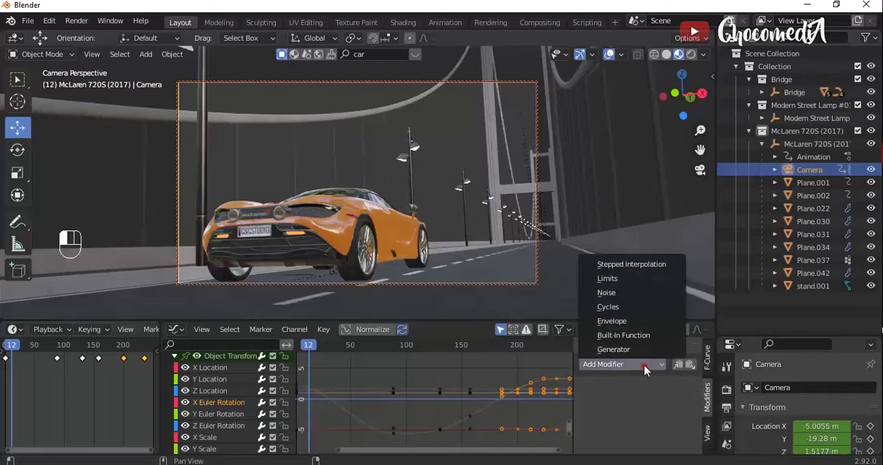
{"action": "left_click", "coordinate": [606, 293]}
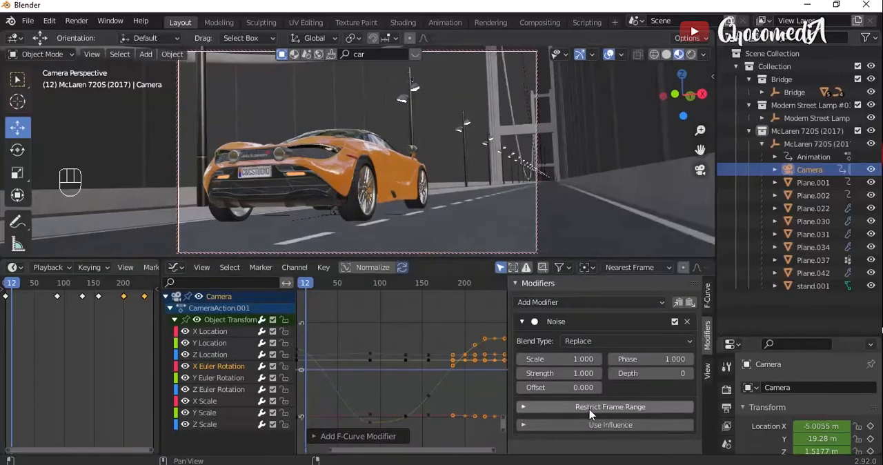
- Restrict the X Euler Rotation Noise modifier to frames 1 through 250 and play back the camera shake
{"action": "left_click", "coordinate": [589, 410]}
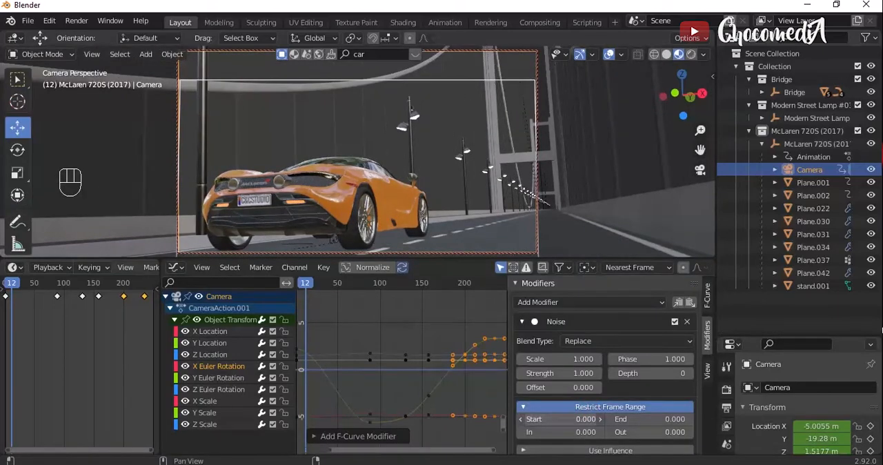
{"action": "left_click", "coordinate": [578, 420]}
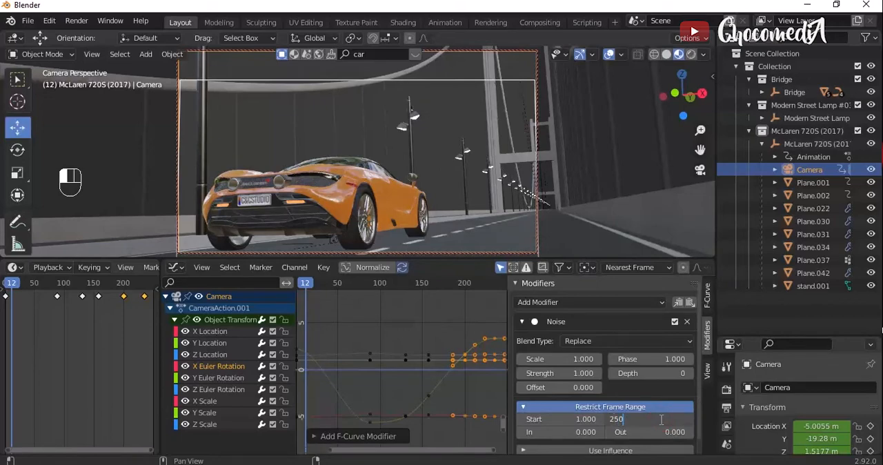
{"action": "key", "text": "Return"}
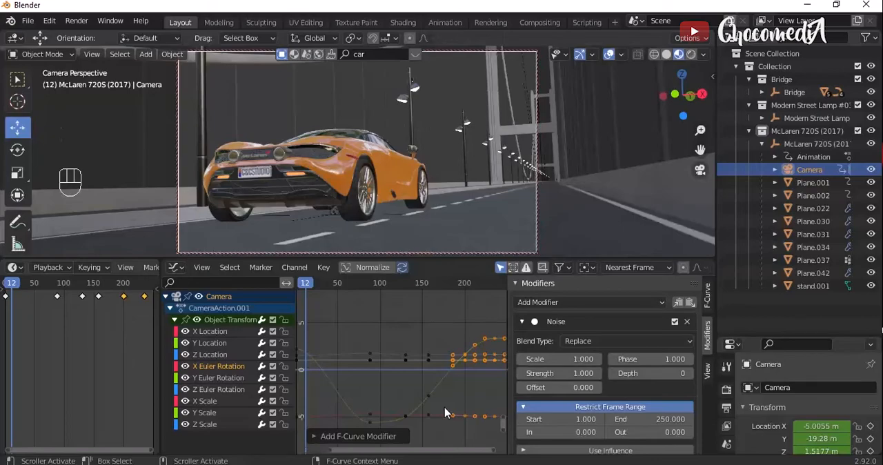
{"action": "key", "text": "space"}
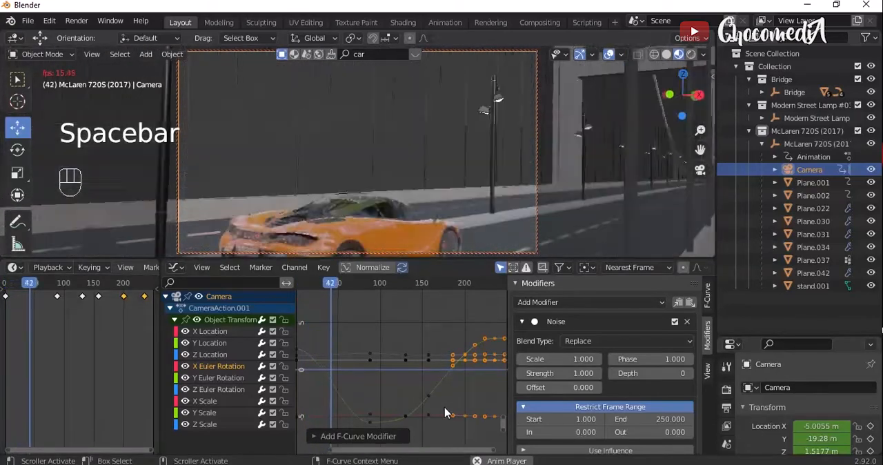
{"action": "key", "text": "space"}
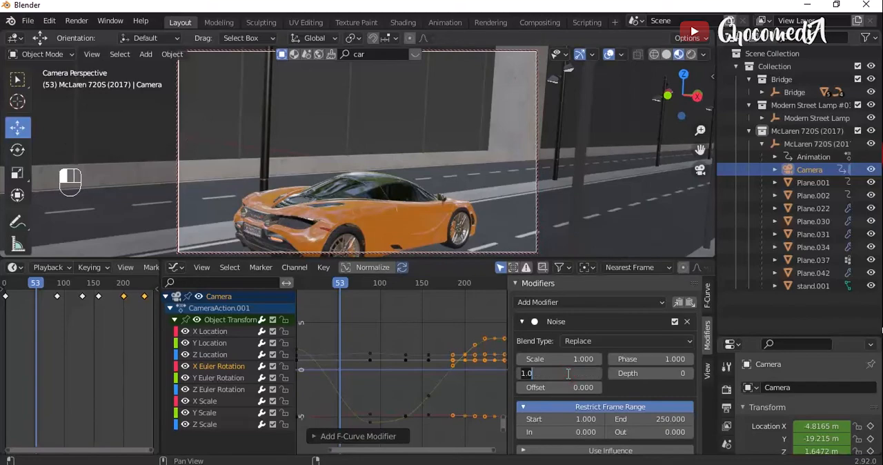
- Try a Noise strength of 0.1 and replay the camera animation from near the start
{"action": "key", "text": "Return"}
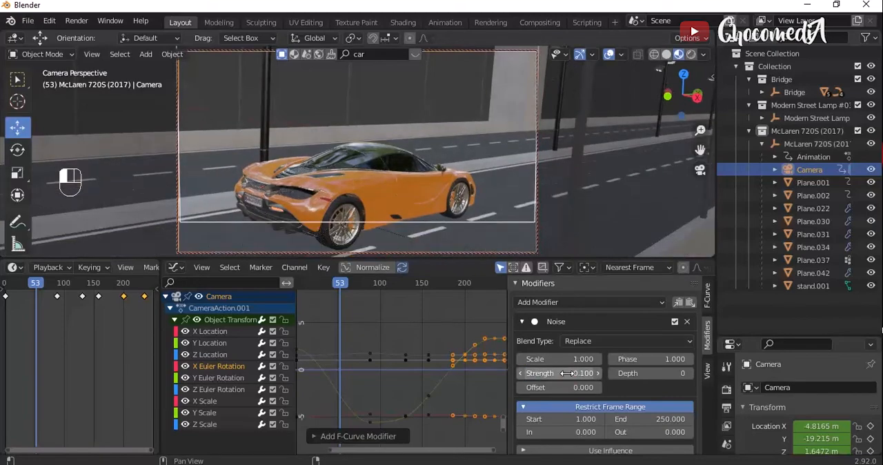
{"action": "left_click_drag", "start_coordinate": [338, 288], "coordinate": [298, 283]}
{"action": "key", "text": "space"}
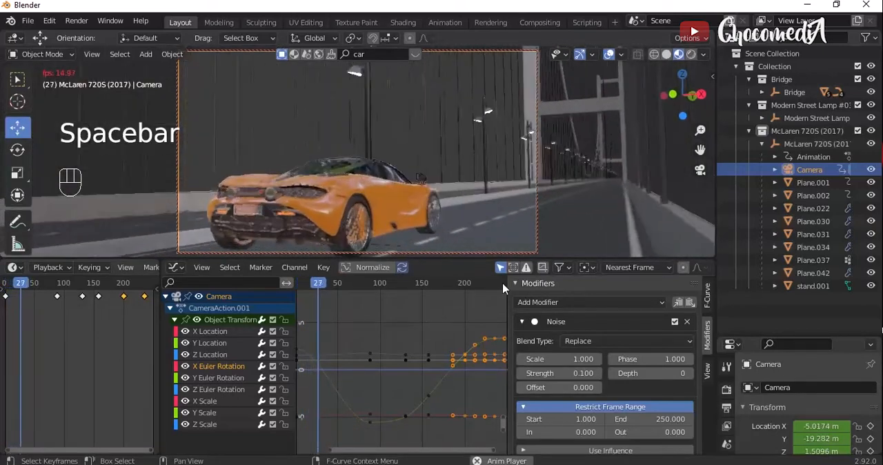
{"action": "key", "text": "space"}
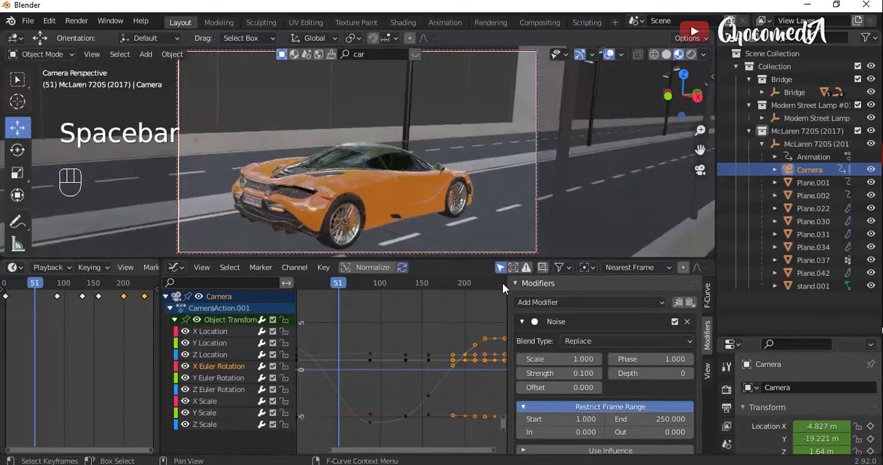
- Set the Noise modifier's strength to 0.01 and play back the camera animation
{"action": "left_click_drag", "start_coordinate": [581, 372], "coordinate": [574, 371]}
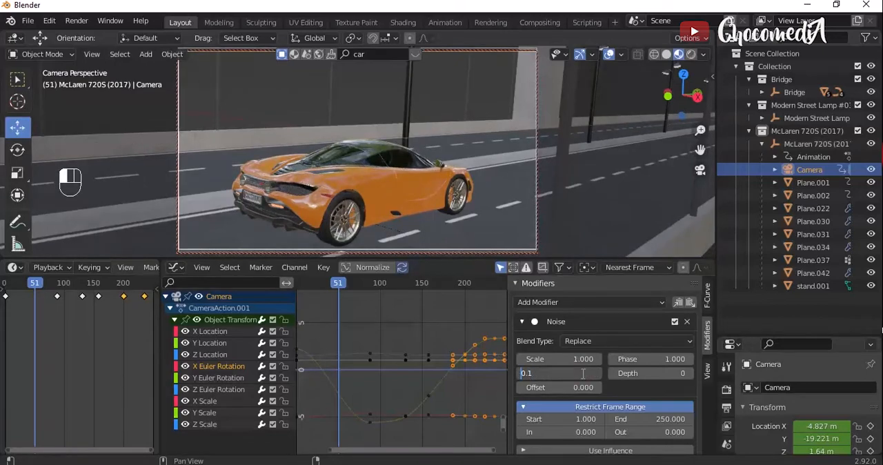
{"action": "key", "text": "Right"}
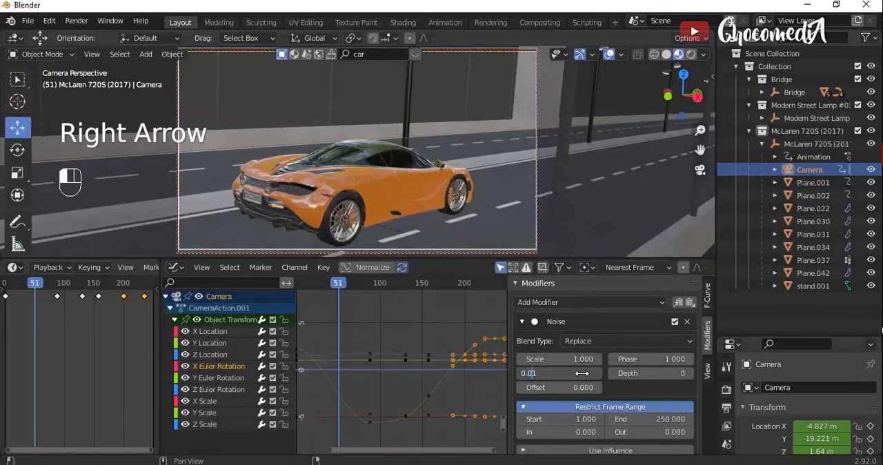
{"action": "key", "text": "Return"}
{"action": "key", "text": "space"}
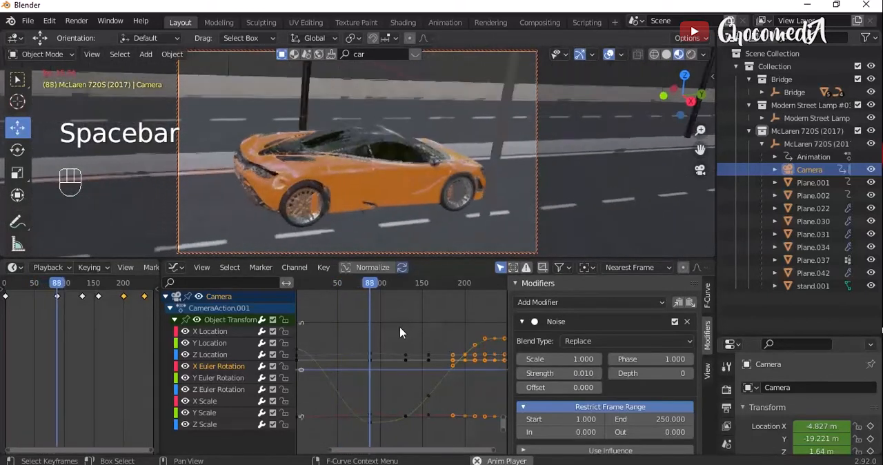
{"action": "key", "text": "space"}
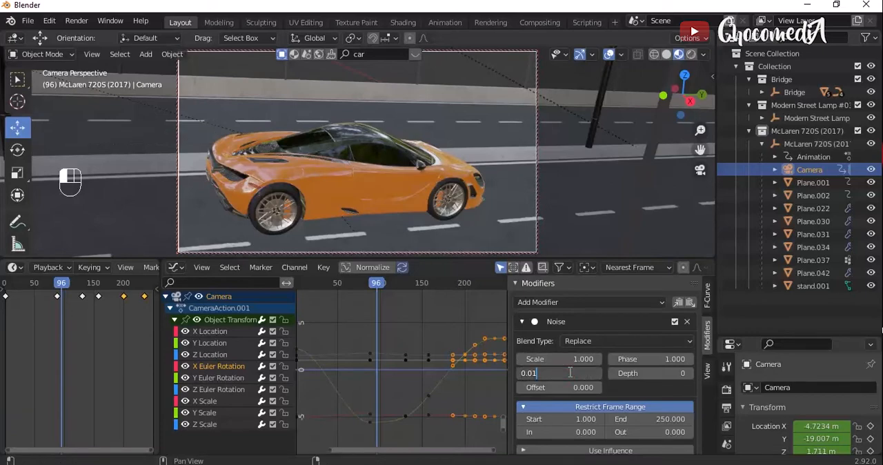
- Try a Noise strength of 0.011, return it to 0.01 and replay the camera animation
{"action": "key", "text": "space"}
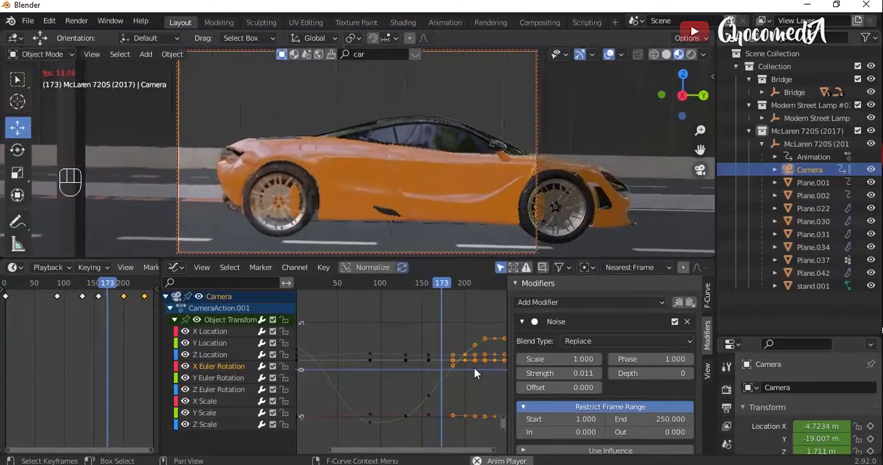
{"action": "key", "text": "space"}
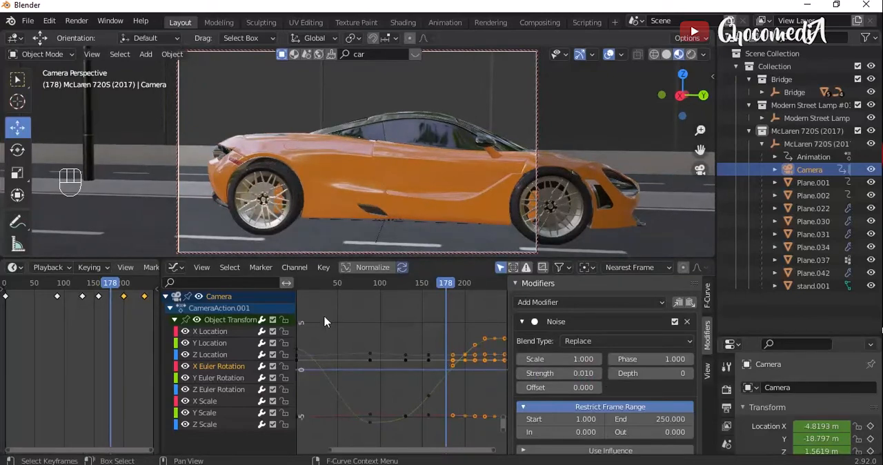
{"action": "key", "text": "space"}
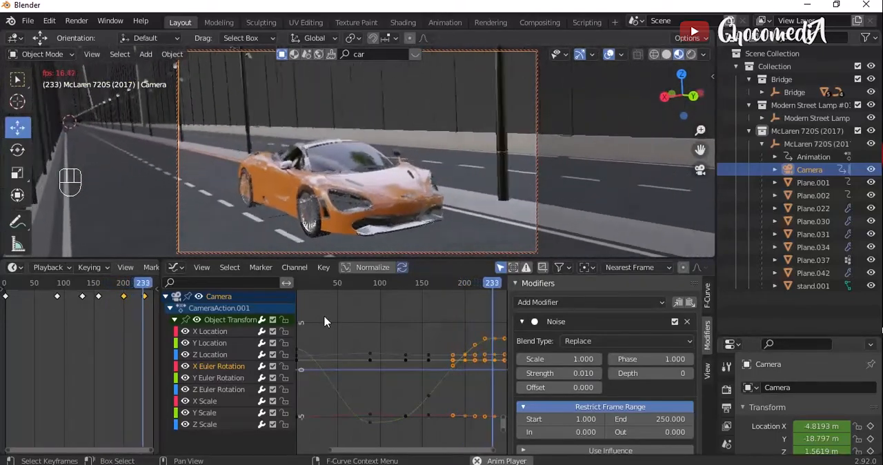
{"action": "key", "text": "space"}
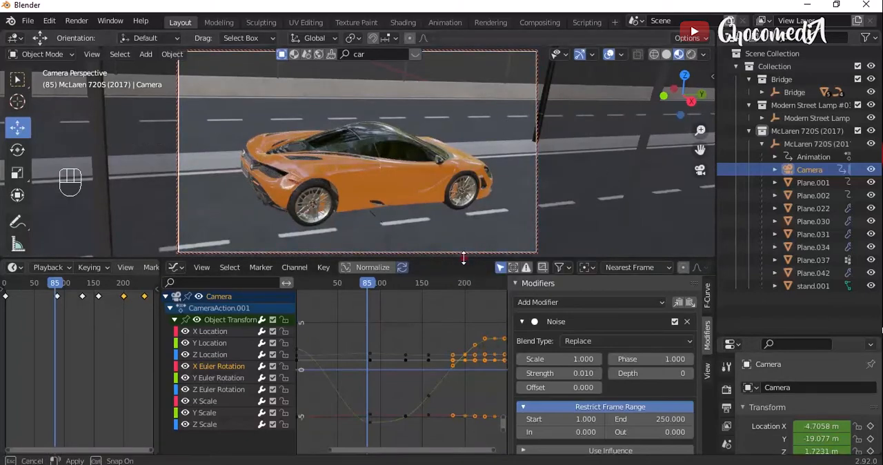
- Enlarge the 3D viewport and Properties areas and assign an Environment Texture to the world's background color
{"action": "left_click_drag", "start_coordinate": [464, 258], "coordinate": [461, 315]}
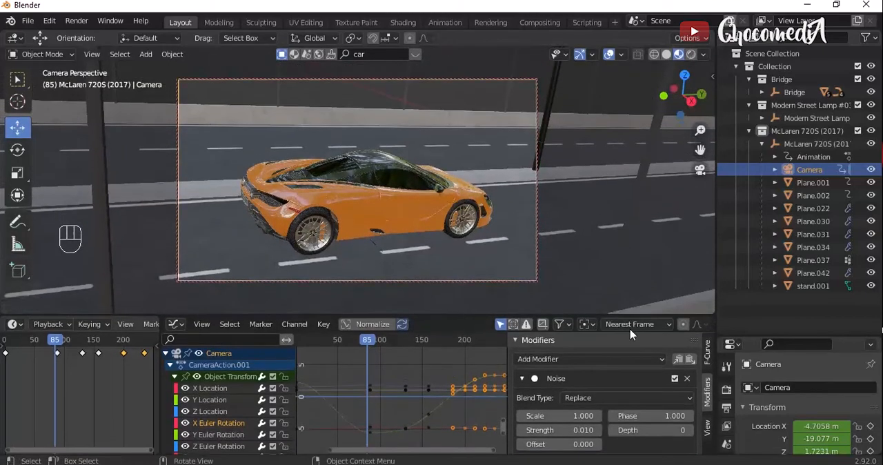
{"action": "left_click_drag", "start_coordinate": [755, 336], "coordinate": [749, 213]}
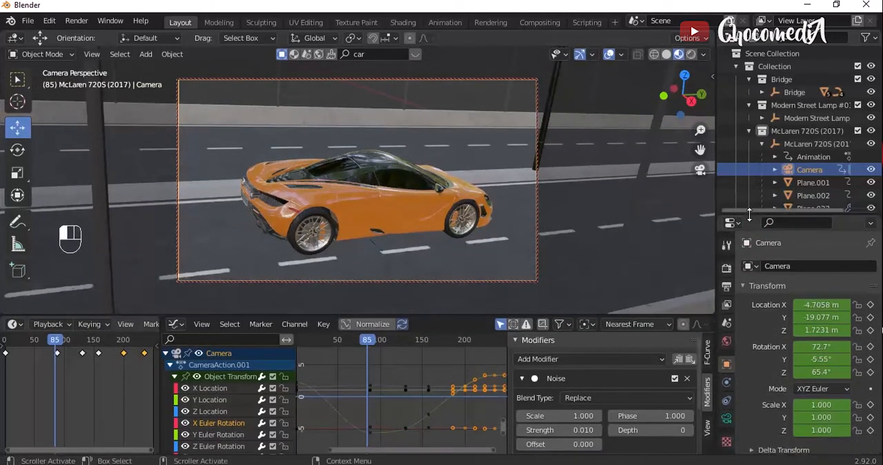
{"action": "left_click", "coordinate": [726, 342]}
{"action": "left_click", "coordinate": [798, 352]}
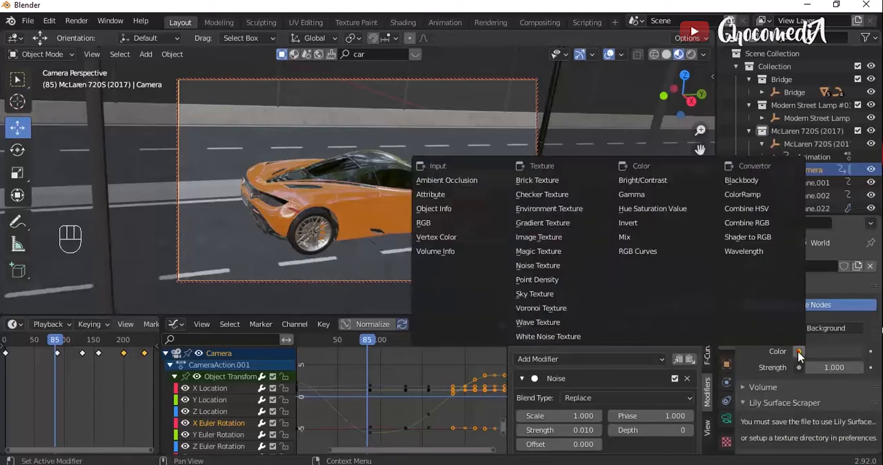
{"action": "left_click", "coordinate": [580, 209]}
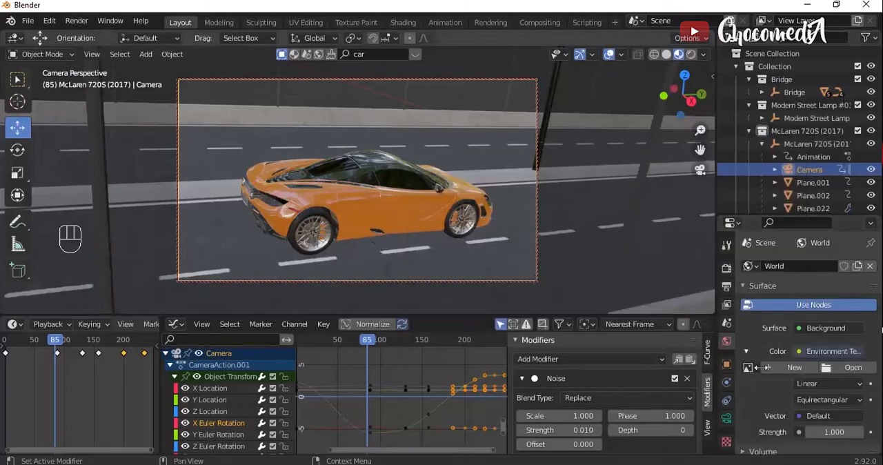
- Load parched_canal_4k.exr from the Nitip Render folder as the world's environment image
{"action": "left_click", "coordinate": [848, 367]}
{"action": "left_click", "coordinate": [338, 297]}
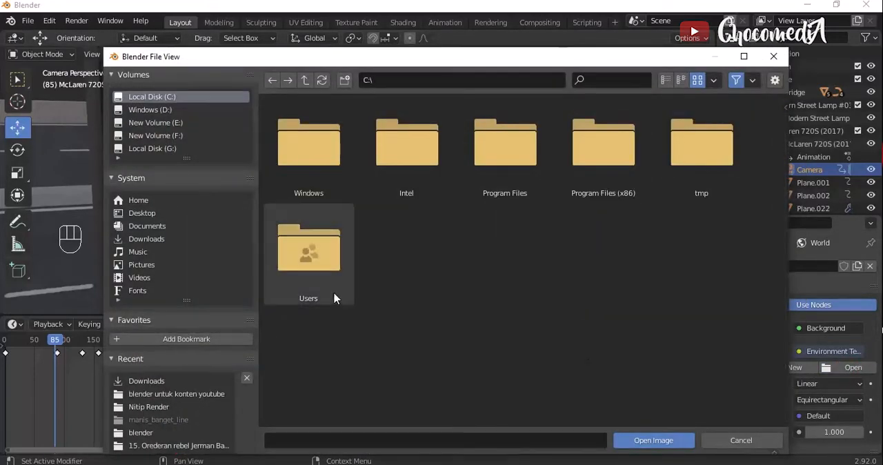
{"action": "left_click", "coordinate": [199, 396]}
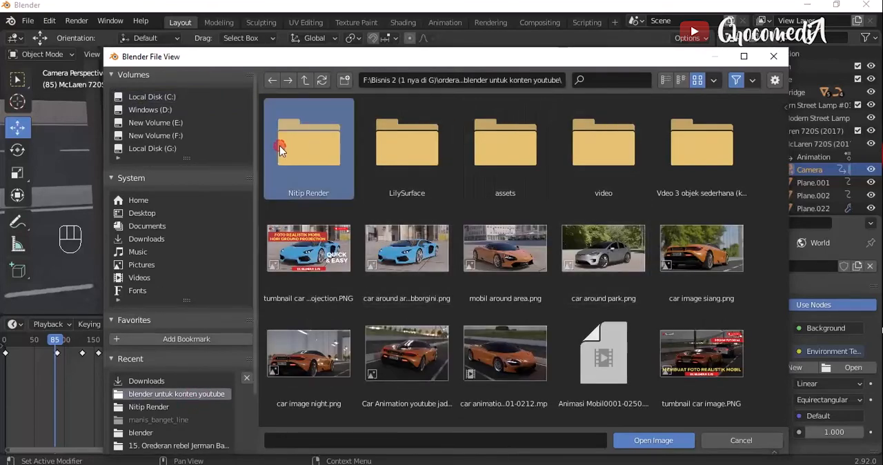
{"action": "left_click", "coordinate": [311, 174]}
{"action": "double_click", "coordinate": [312, 172]}
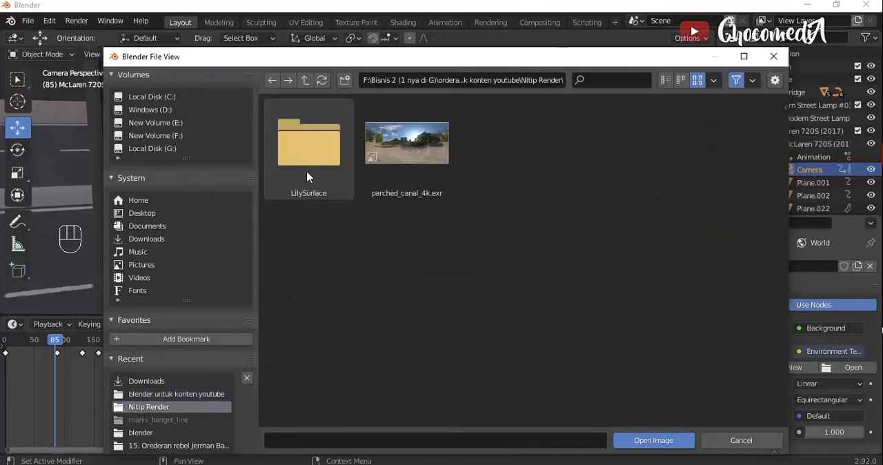
{"action": "key", "text": "Right"}
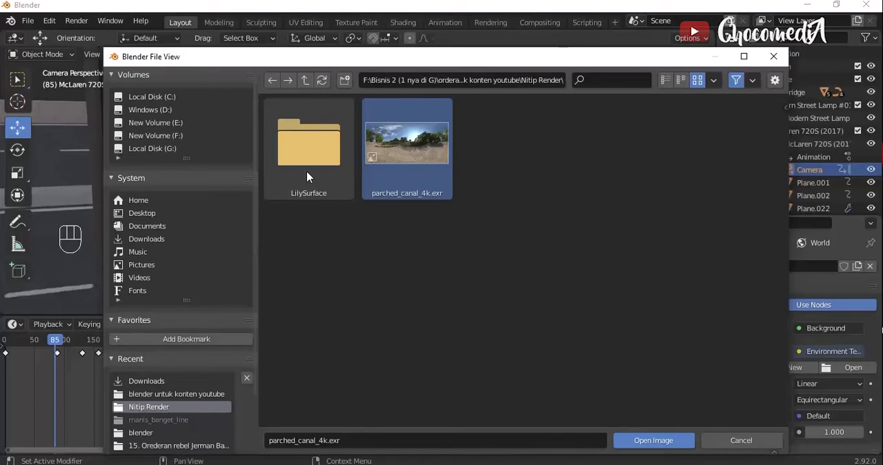
{"action": "key", "text": "Return"}
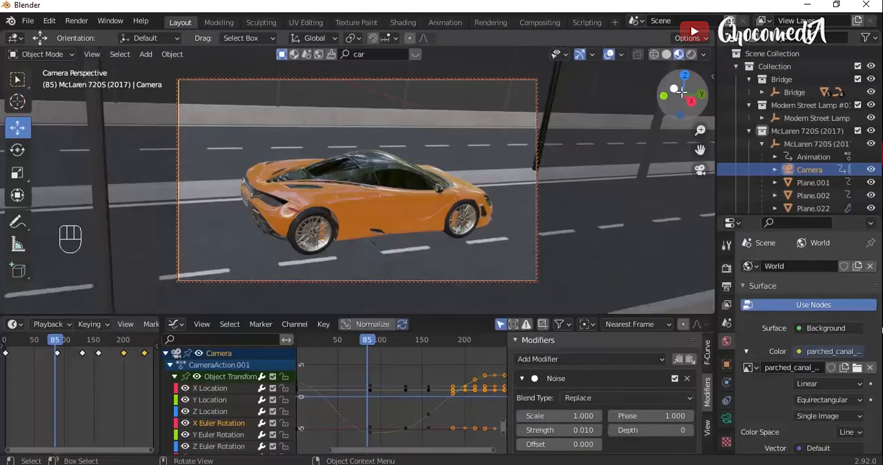
- Enable Scene World lighting in the viewport shading and play the animation to check the environment
{"action": "left_click", "coordinate": [703, 55]}
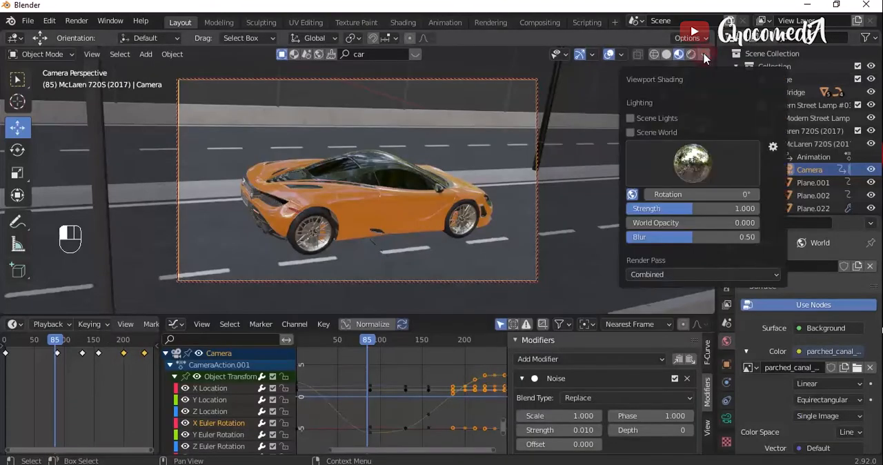
{"action": "left_click", "coordinate": [630, 132]}
{"action": "key", "text": "space"}
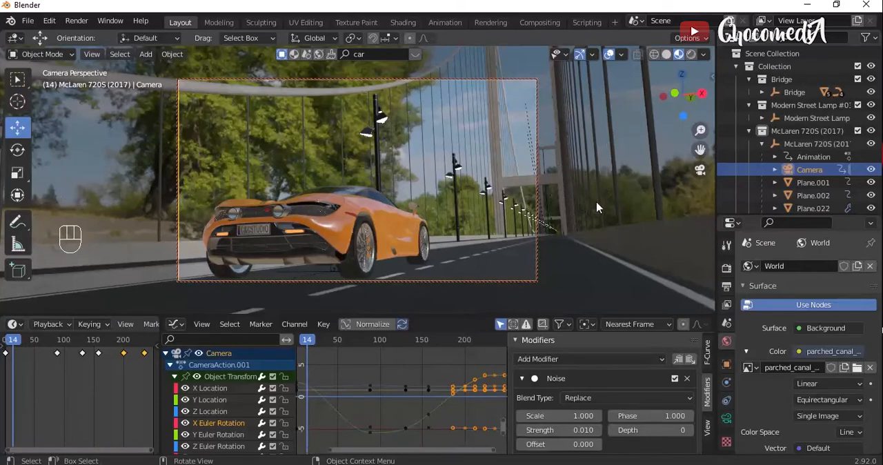
- Switch to the Shading workspace, enlarge the Outliner and open the light_warm material of the street lamp lamp_003
{"action": "left_click", "coordinate": [383, 122]}
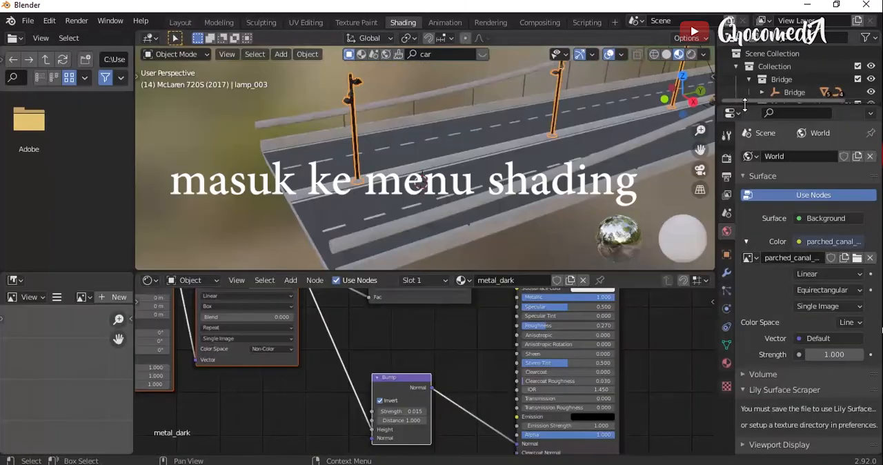
{"action": "left_click_drag", "start_coordinate": [752, 131], "coordinate": [752, 305]}
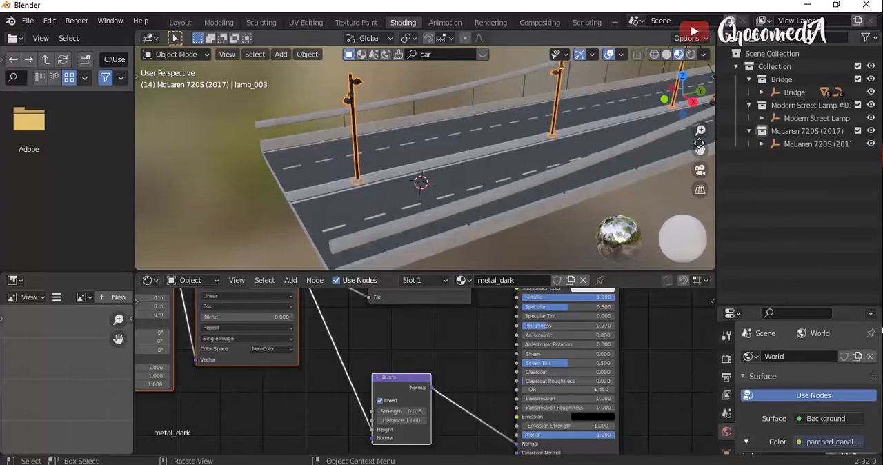
{"action": "left_click", "coordinate": [788, 119]}
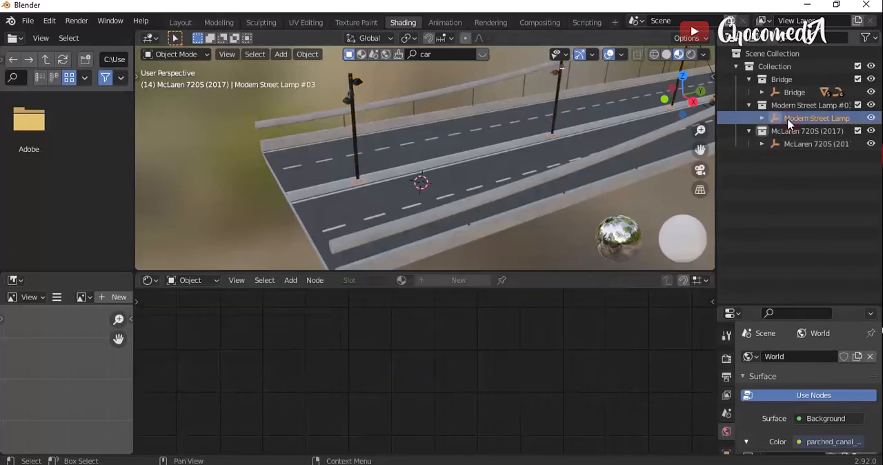
{"action": "left_click", "coordinate": [762, 118]}
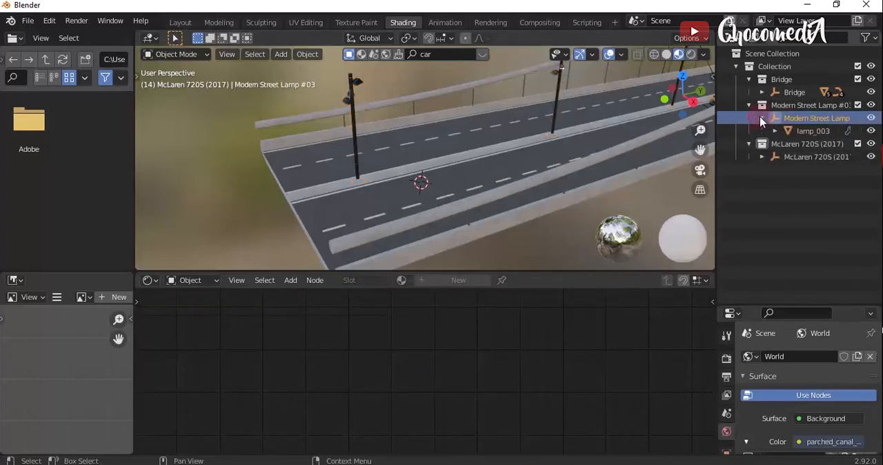
{"action": "left_click", "coordinate": [776, 131]}
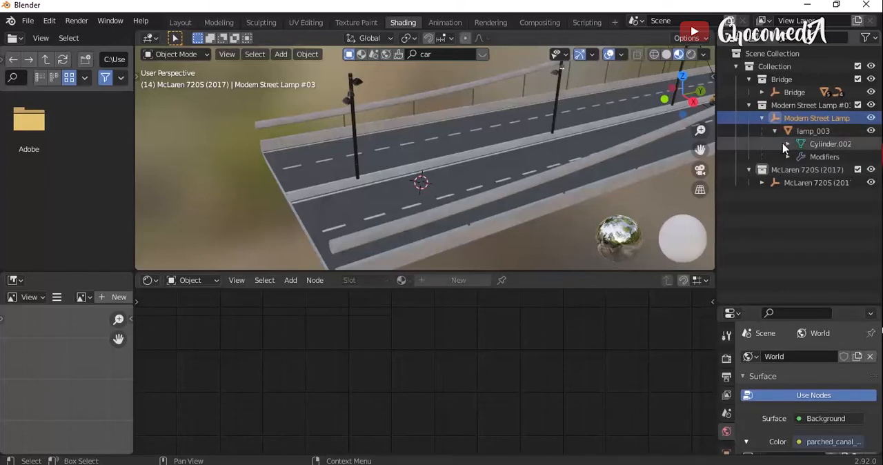
{"action": "left_click", "coordinate": [788, 144]}
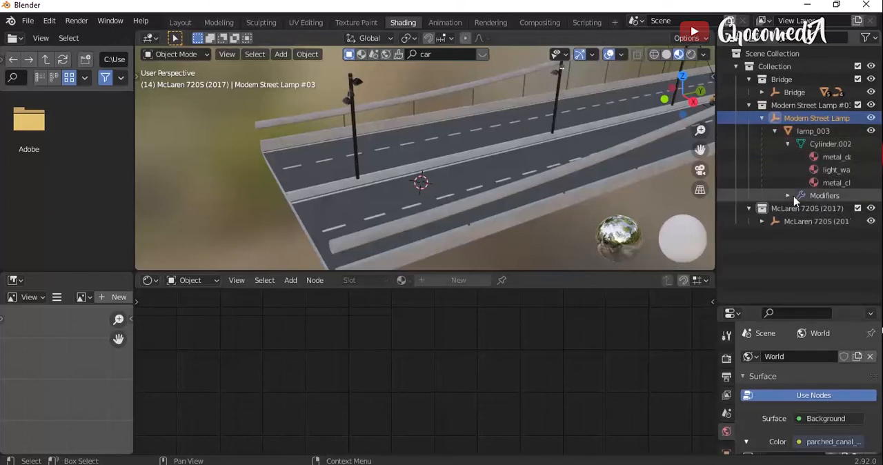
{"action": "left_click", "coordinate": [825, 172]}
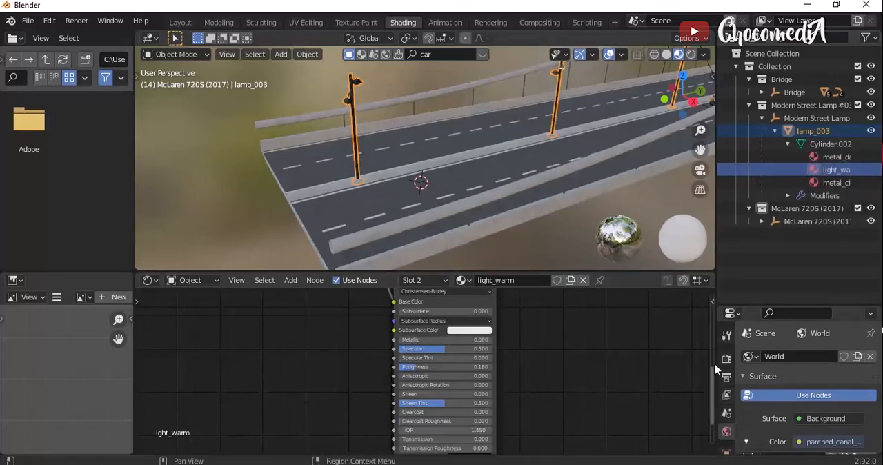
- Set the strength of the Emission node in the light_warm material to 1
{"action": "left_click_drag", "start_coordinate": [714, 377], "coordinate": [716, 304]}
{"action": "left_click", "coordinate": [485, 415]}
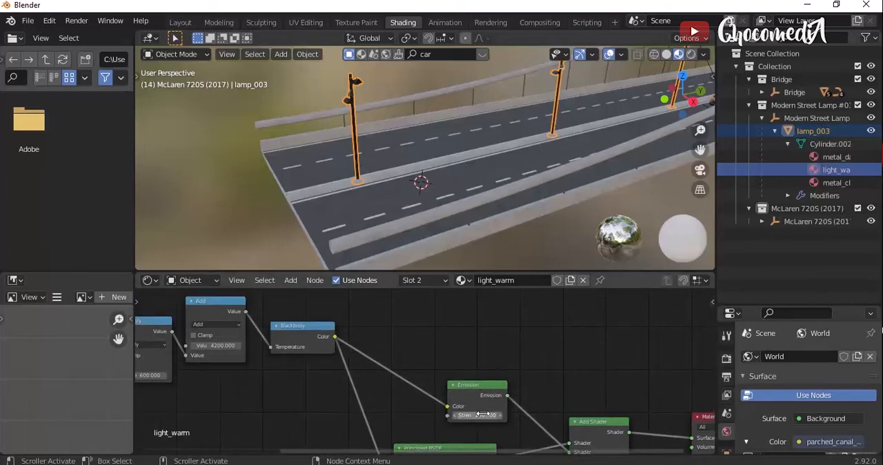
{"action": "key", "text": "Return"}
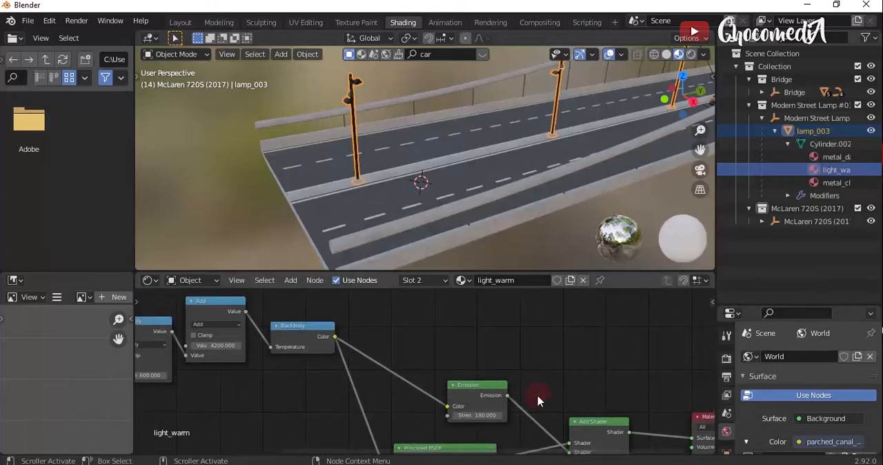
{"action": "scroll", "coordinate": [537, 395], "scroll_direction": "up", "scroll_amount": 4}
{"action": "scroll", "coordinate": [537, 395], "scroll_direction": "up", "scroll_amount": 2}
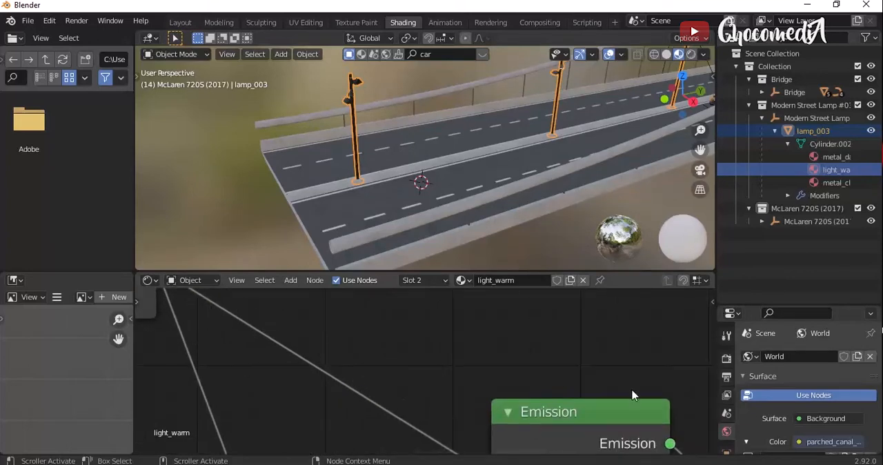
{"action": "left_click_drag", "start_coordinate": [507, 456], "coordinate": [555, 457]}
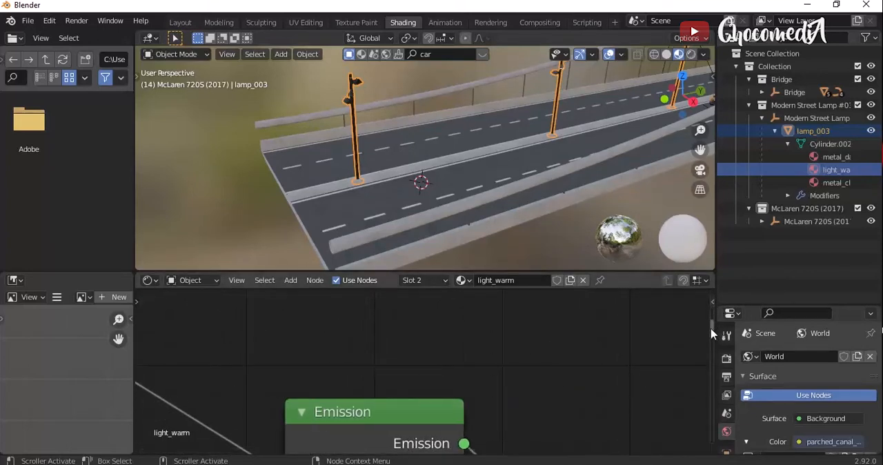
{"action": "left_click_drag", "start_coordinate": [713, 329], "coordinate": [712, 349]}
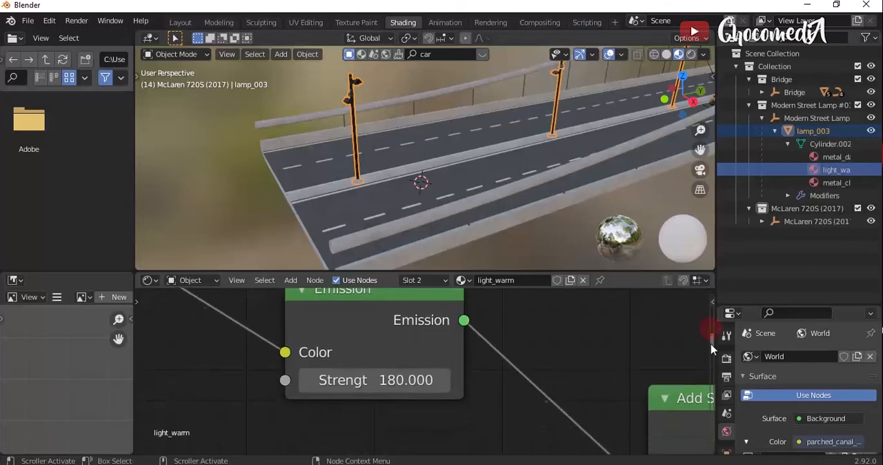
{"action": "left_click", "coordinate": [404, 384]}
{"action": "type", "text": "1"}
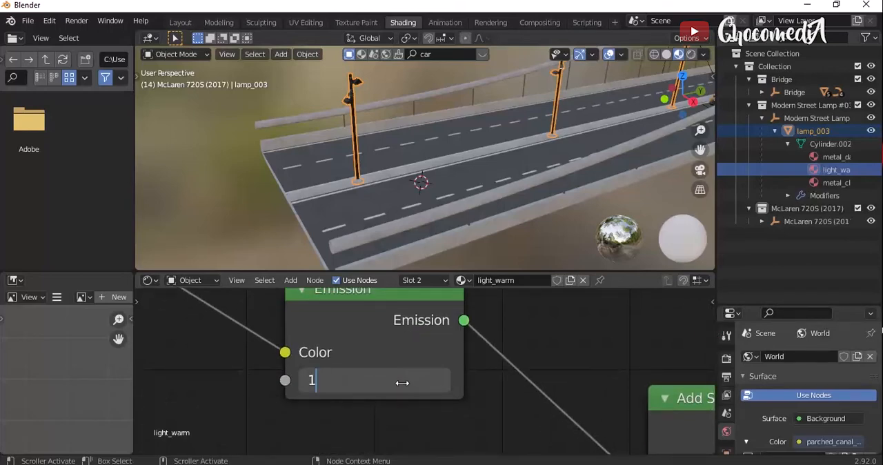
{"action": "key", "text": "Return"}
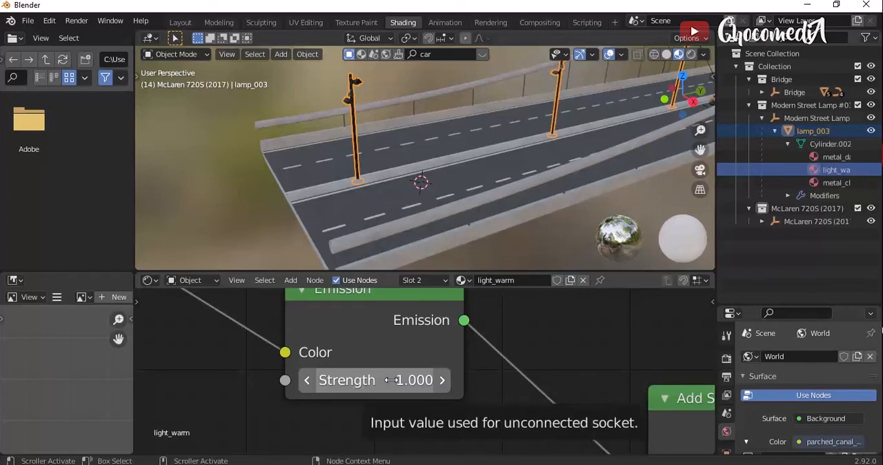
- Lower the light_warm Emission node's strength to 0.5
{"action": "left_click", "coordinate": [392, 380]}
{"action": "type", "text": "0"}
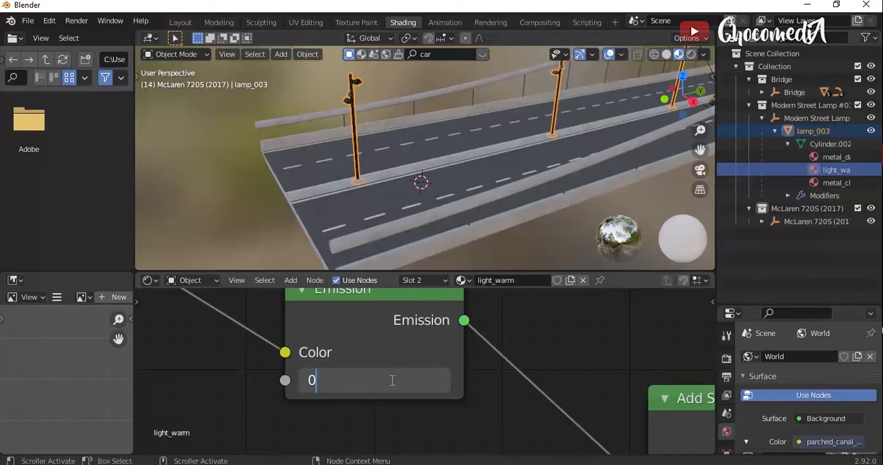
{"action": "type", "text": ".5"}
{"action": "key", "text": "Return"}
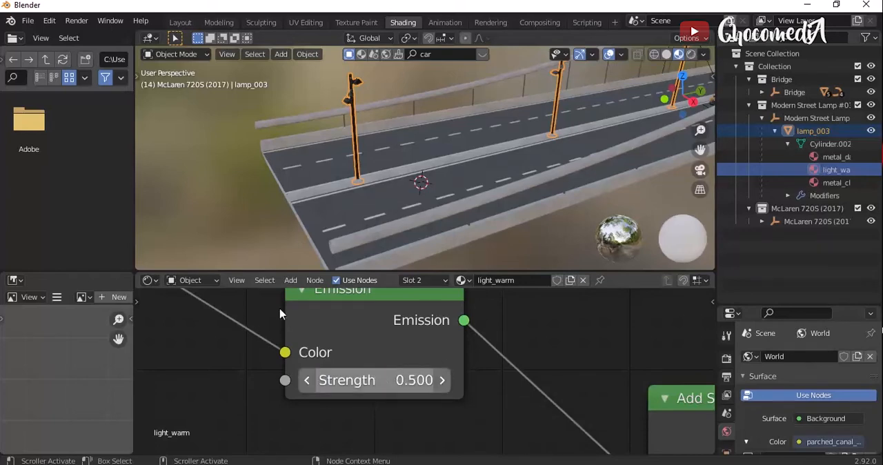
- Return to the Layout workspace, clear the object selection and widen the Outliner and Properties areas
{"action": "left_click", "coordinate": [181, 22]}
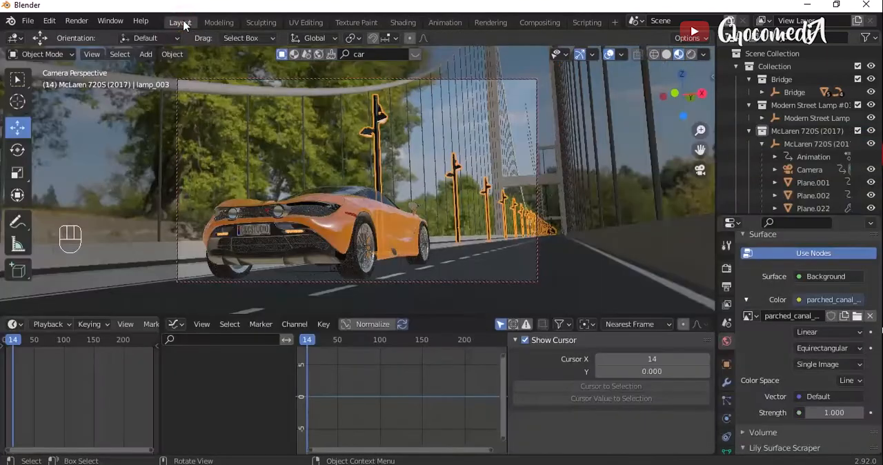
{"action": "left_click", "coordinate": [429, 129]}
{"action": "key", "text": "alt+a"}
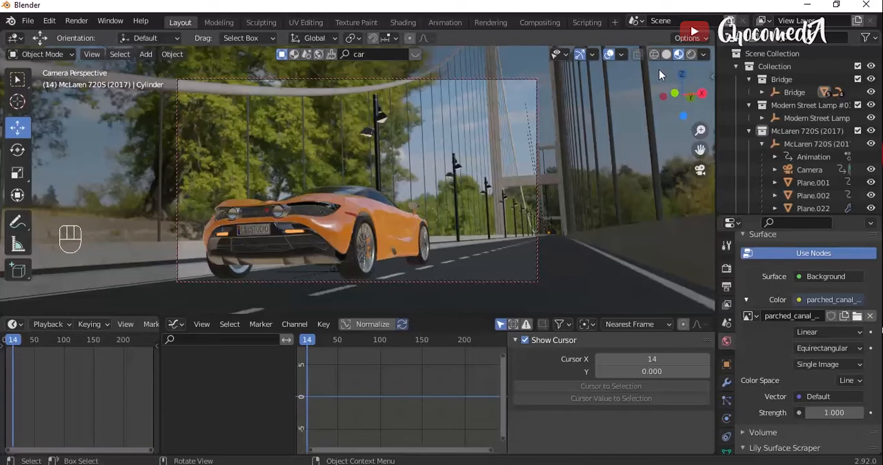
{"action": "left_click_drag", "start_coordinate": [716, 307], "coordinate": [692, 307]}
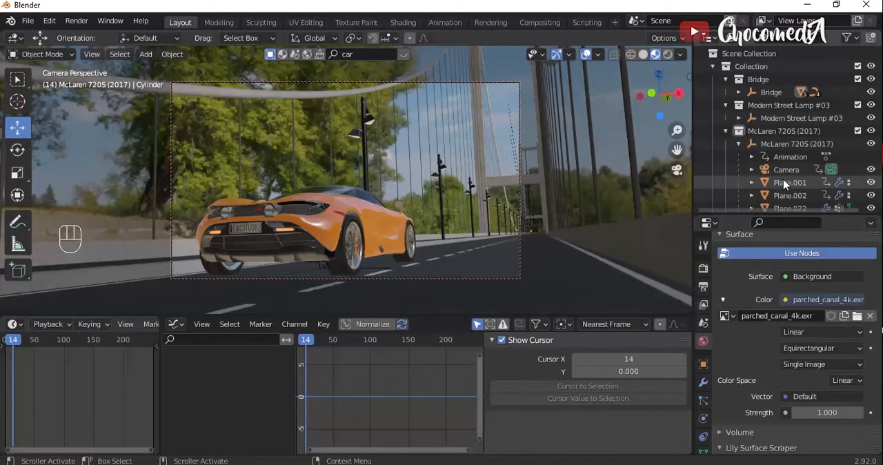
- Select the Camera in the McLaren 720S (2017) hierarchy, enable its Depth of Field and expand those settings
{"action": "scroll", "coordinate": [783, 183], "scroll_direction": "down", "scroll_amount": 6}
{"action": "scroll", "coordinate": [776, 167], "scroll_direction": "up", "scroll_amount": 6}
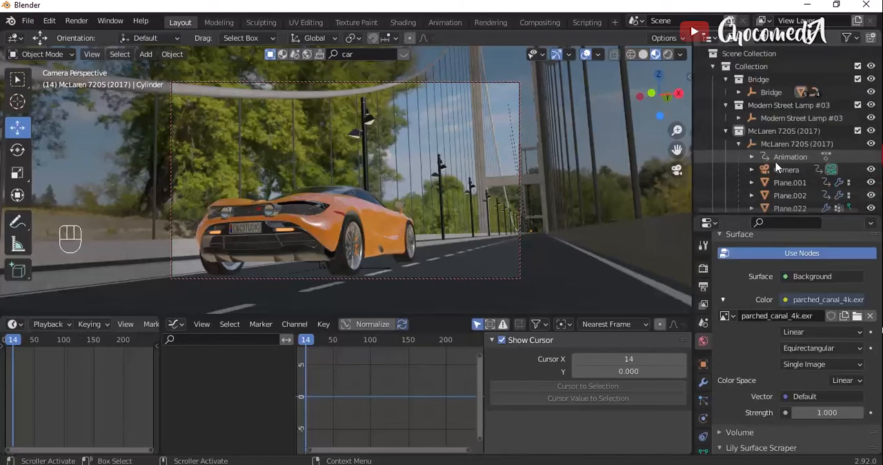
{"action": "left_click", "coordinate": [739, 143]}
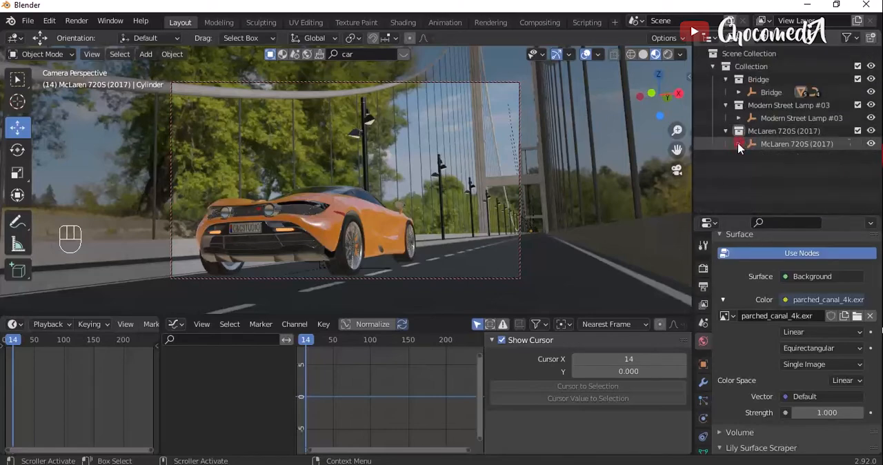
{"action": "left_click", "coordinate": [739, 143]}
{"action": "left_click", "coordinate": [782, 169]}
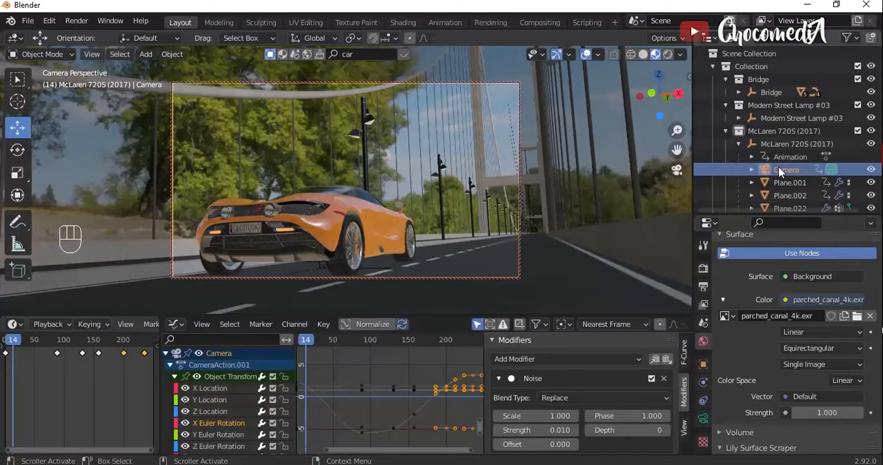
{"action": "left_click", "coordinate": [703, 419]}
{"action": "scroll", "coordinate": [740, 341], "scroll_direction": "down", "scroll_amount": 2}
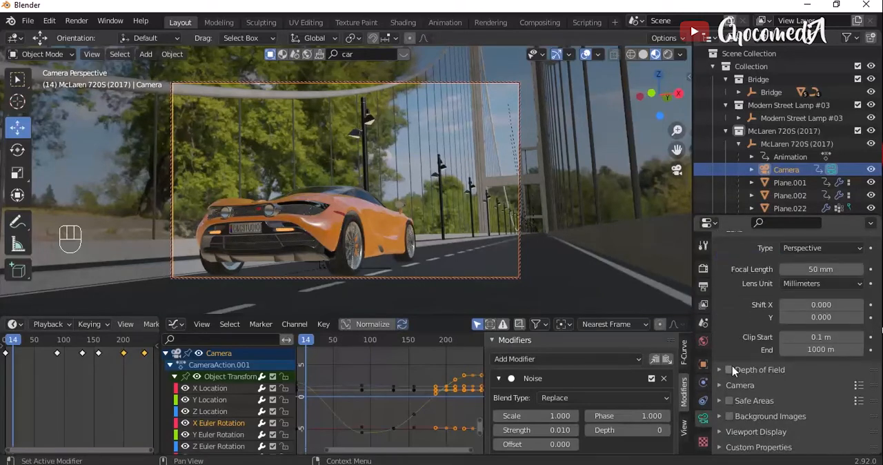
{"action": "left_click", "coordinate": [731, 369]}
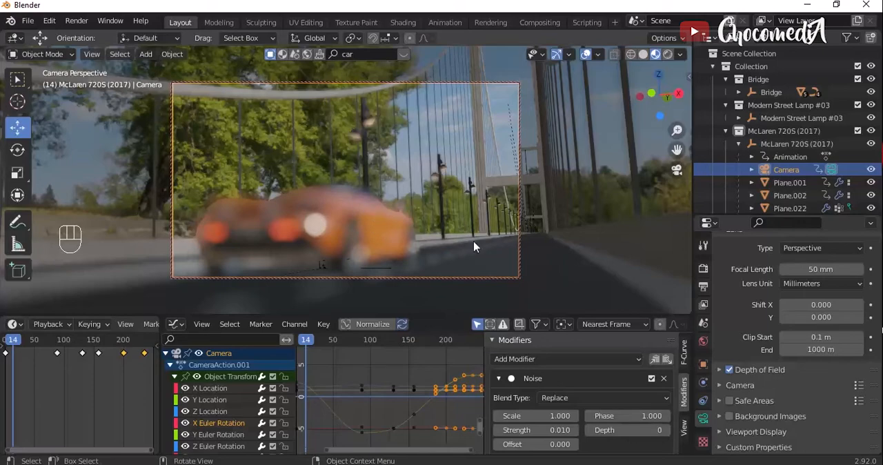
{"action": "left_click", "coordinate": [719, 371]}
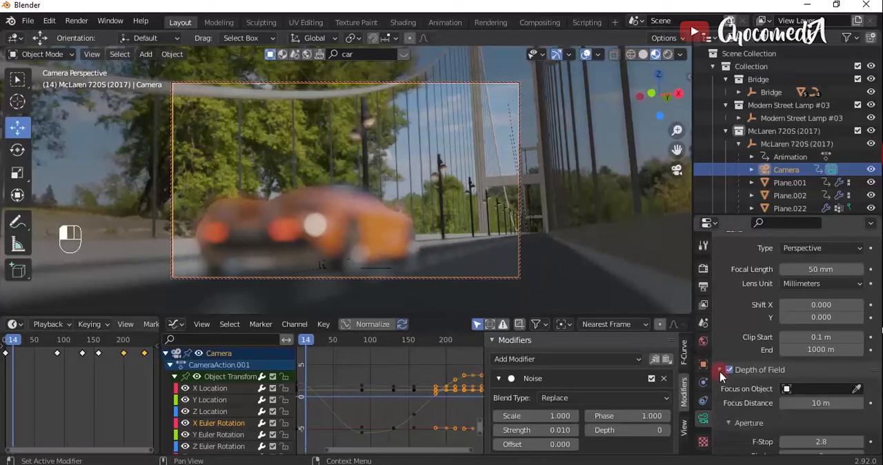
- Turn on the Limits display for the camera so its focus point is drawn in the viewport
{"action": "scroll", "coordinate": [720, 371], "scroll_direction": "down", "scroll_amount": 1}
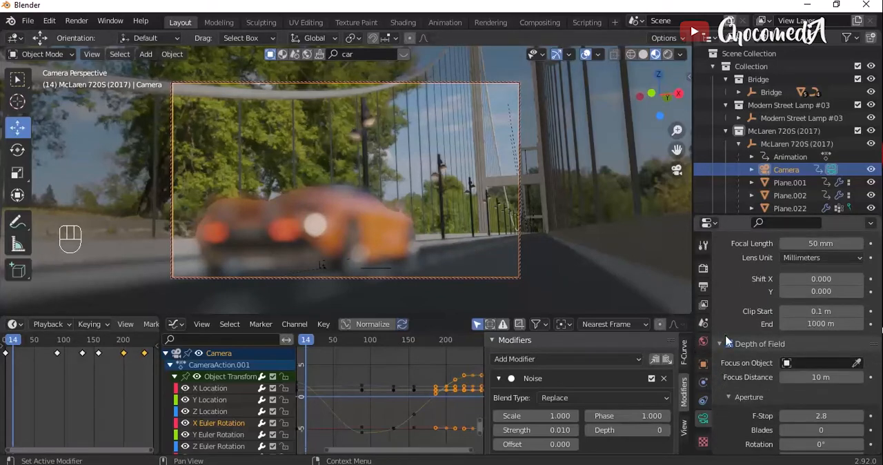
{"action": "scroll", "coordinate": [730, 386], "scroll_direction": "up", "scroll_amount": 2}
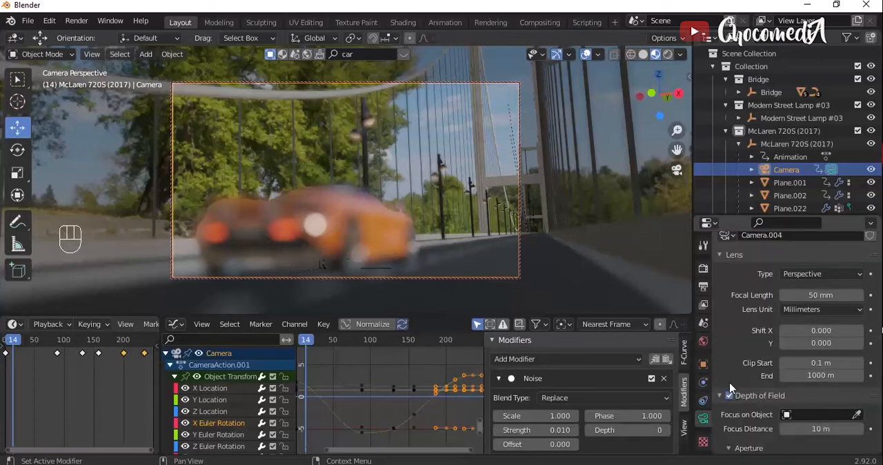
{"action": "scroll", "coordinate": [730, 388], "scroll_direction": "up", "scroll_amount": 1}
{"action": "scroll", "coordinate": [726, 433], "scroll_direction": "down", "scroll_amount": 10}
{"action": "scroll", "coordinate": [725, 434], "scroll_direction": "down", "scroll_amount": 1}
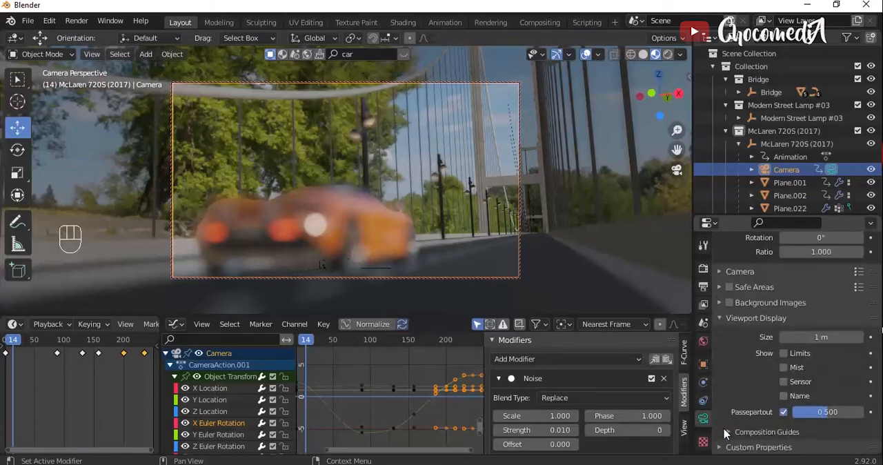
{"action": "left_click", "coordinate": [784, 353]}
- Adjust the camera's depth-of-field focus distance to 0.38 m to focus on the front of the car
{"action": "scroll", "coordinate": [737, 381], "scroll_direction": "up", "scroll_amount": 5}
{"action": "scroll", "coordinate": [737, 381], "scroll_direction": "up", "scroll_amount": 8}
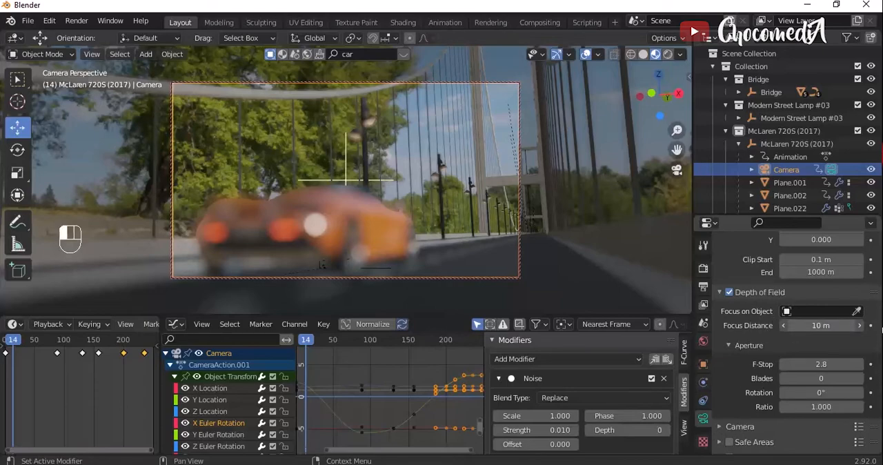
{"action": "left_click_drag", "start_coordinate": [821, 326], "coordinate": [794, 326]}
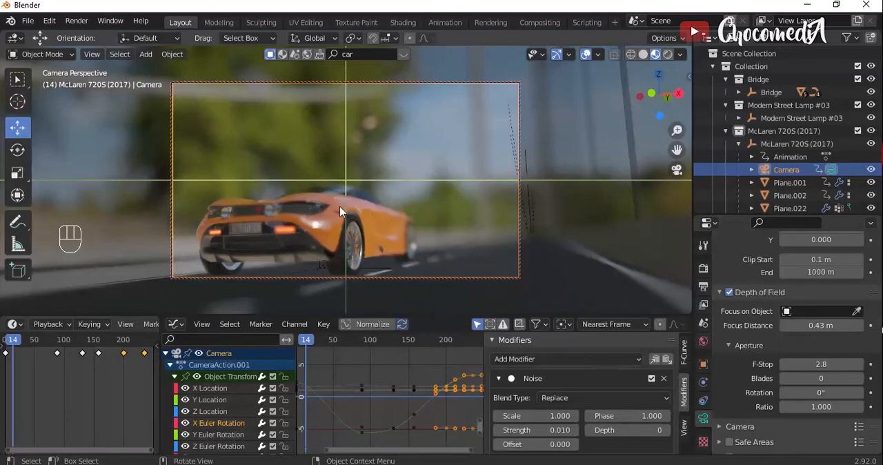
{"action": "left_click_drag", "start_coordinate": [793, 326], "coordinate": [821, 325]}
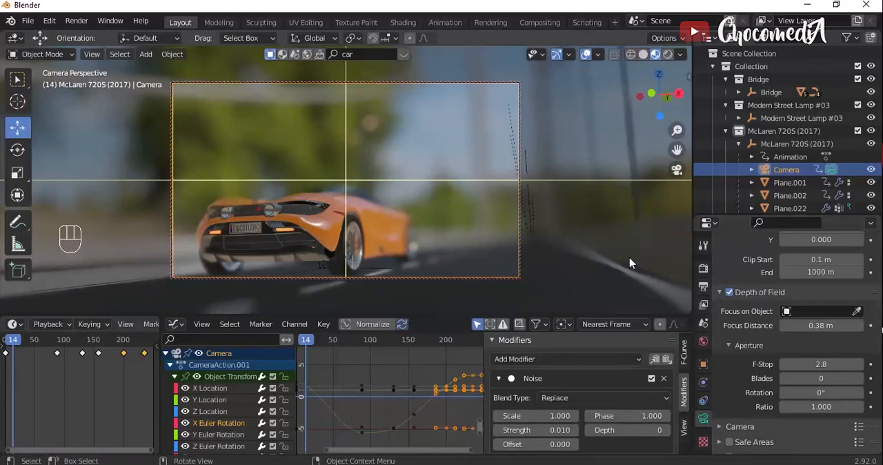
- Try aperture F-Stop values of 5.9, 10 and 30 for the camera's depth of field
{"action": "left_click_drag", "start_coordinate": [825, 366], "coordinate": [841, 365]}
{"action": "left_click", "coordinate": [825, 366]}
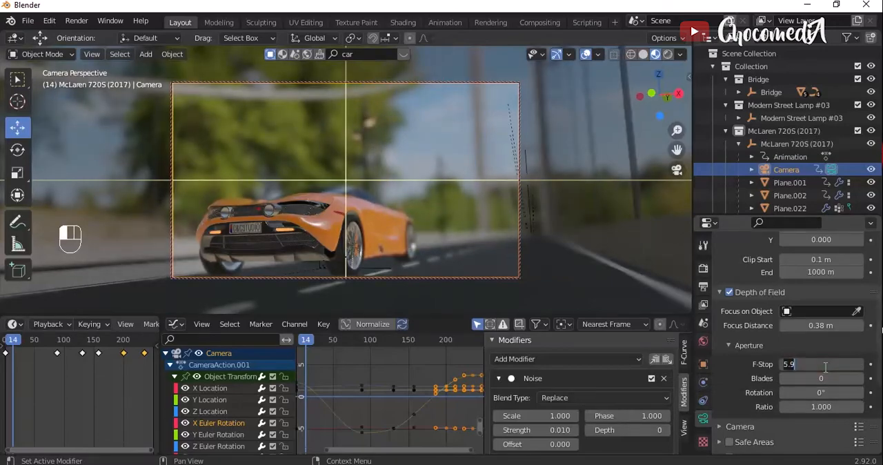
{"action": "type", "text": "10"}
{"action": "key", "text": "Return"}
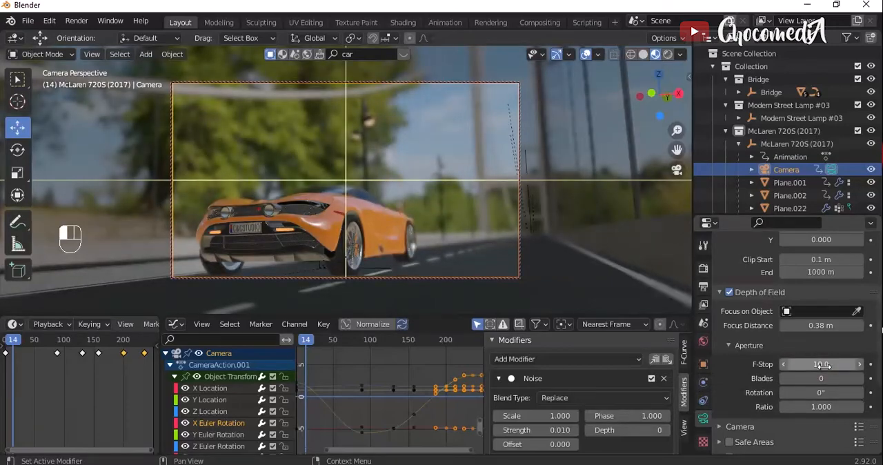
{"action": "left_click", "coordinate": [831, 364]}
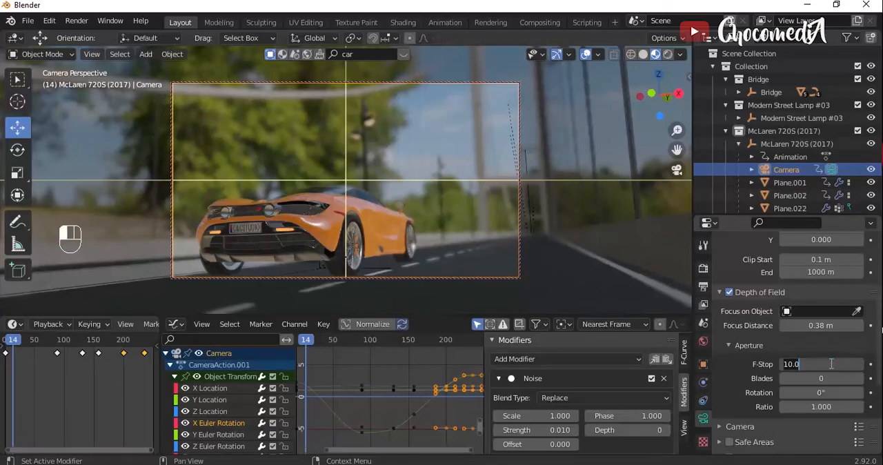
{"action": "type", "text": "30"}
{"action": "key", "text": "Return"}
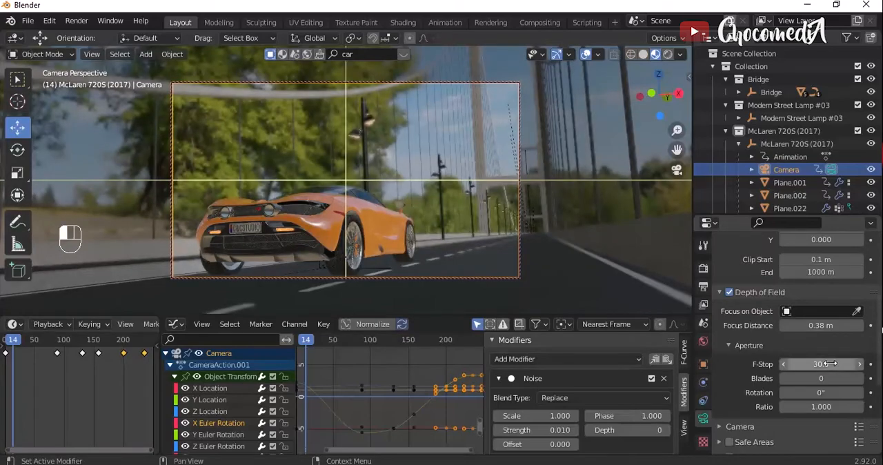
- Set the camera's F-Stop to 25 and play the animation briefly to check the background blur
{"action": "left_click", "coordinate": [831, 364]}
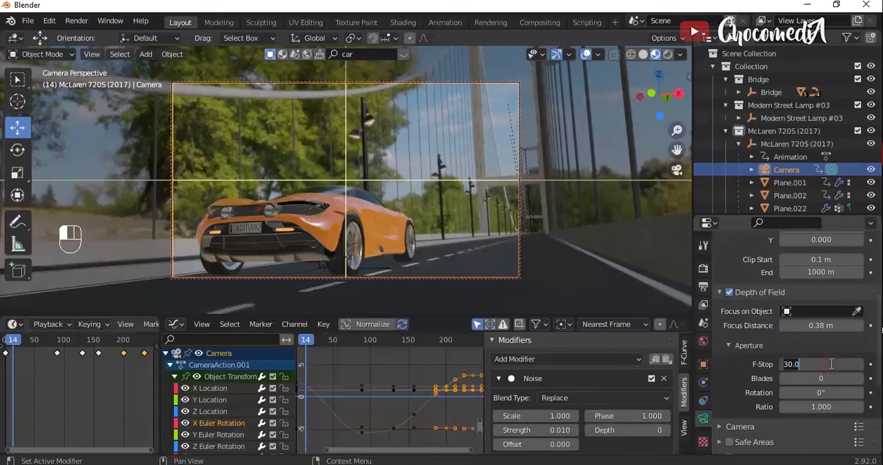
{"action": "type", "text": "25"}
{"action": "key", "text": "Return"}
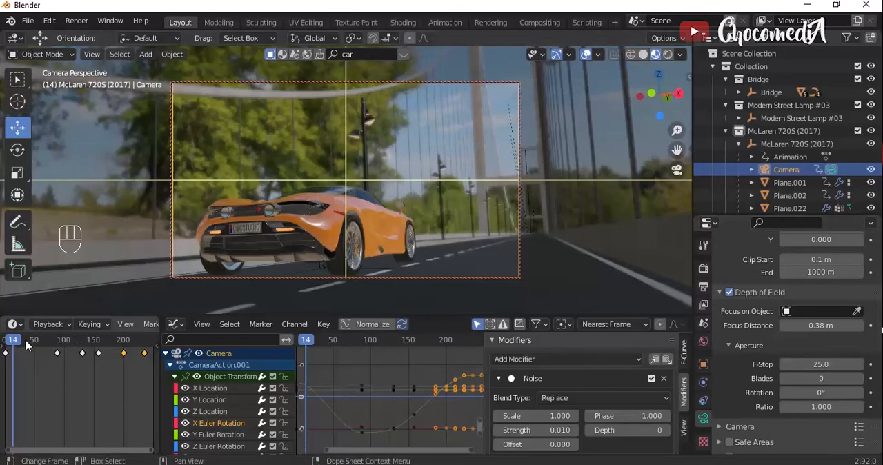
{"action": "key", "text": "space"}
{"action": "key", "text": "space"}
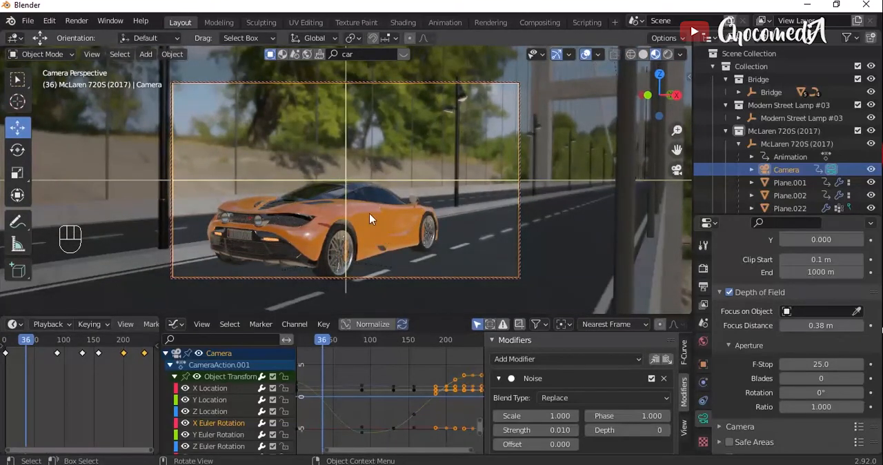
- Set the camera's F-Stop to 20 and play the animation to check the depth of field
{"action": "left_click", "coordinate": [818, 364]}
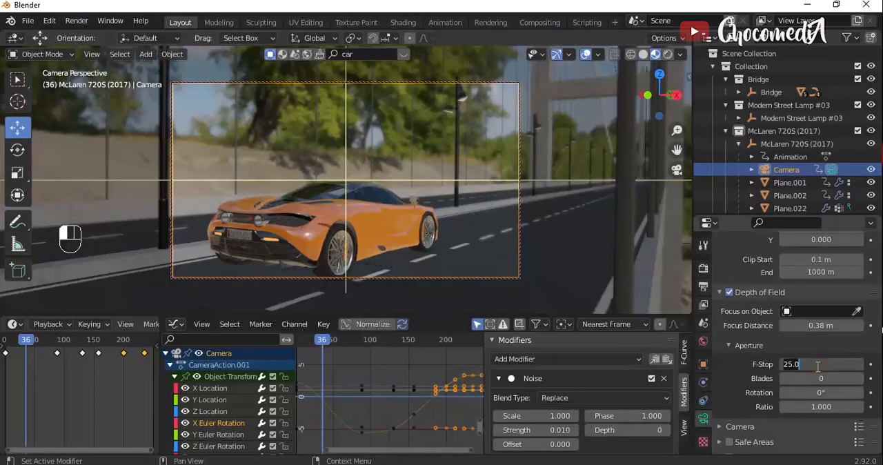
{"action": "type", "text": "20"}
{"action": "key", "text": "Return"}
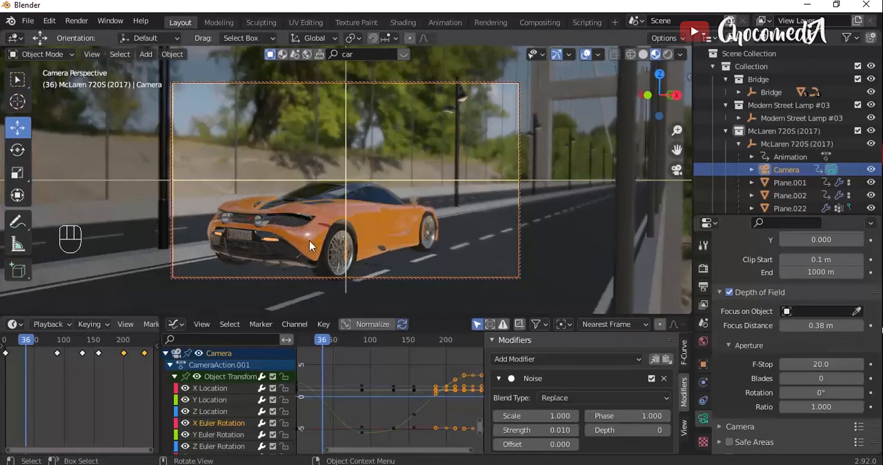
{"action": "key", "text": "space"}
{"action": "key", "text": "space"}
{"action": "key", "text": "space"}
{"action": "key", "text": "space"}
{"action": "key", "text": "space"}
{"action": "key", "text": "space"}
{"action": "key", "text": "space"}
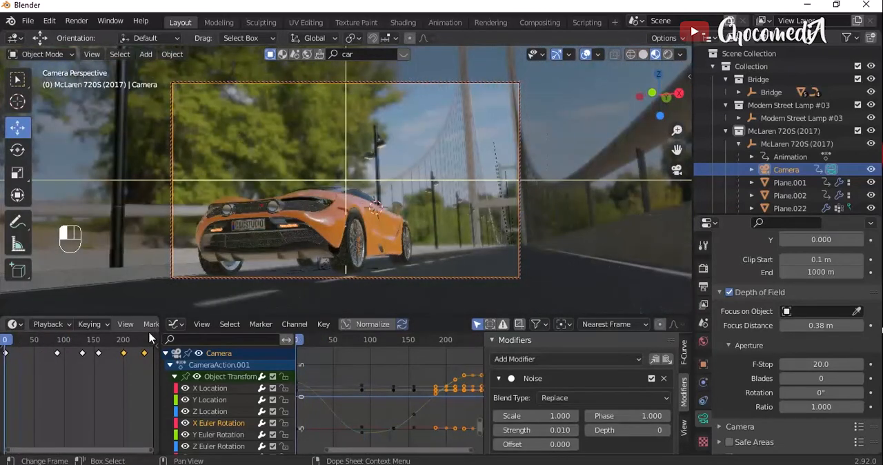
- Set the scene's render engine to Cycles with GPU Compute as the device
{"action": "left_click", "coordinate": [703, 268]}
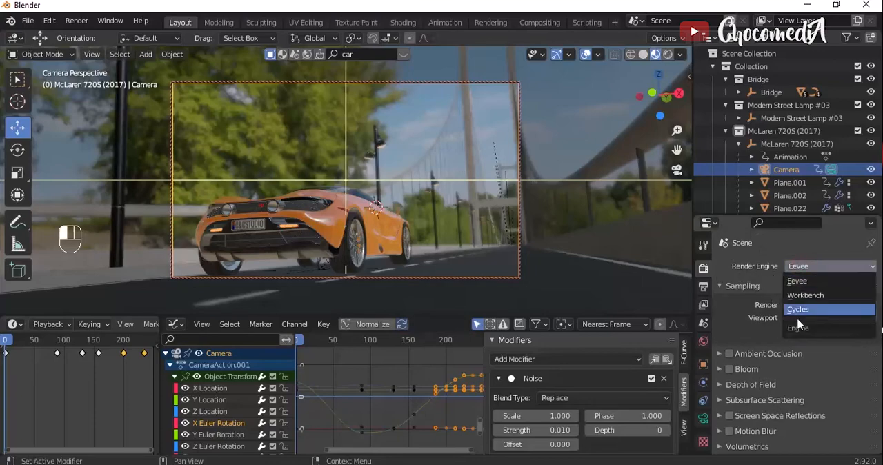
{"action": "left_click", "coordinate": [799, 309]}
{"action": "left_click", "coordinate": [814, 299]}
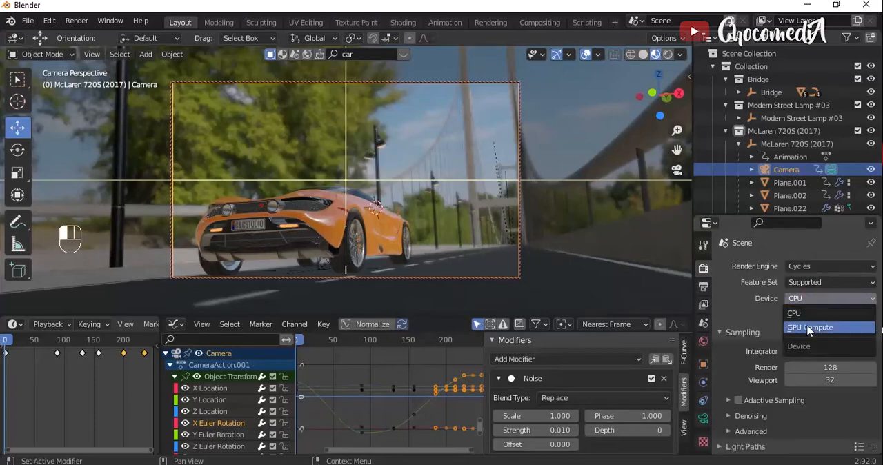
{"action": "left_click", "coordinate": [809, 328]}
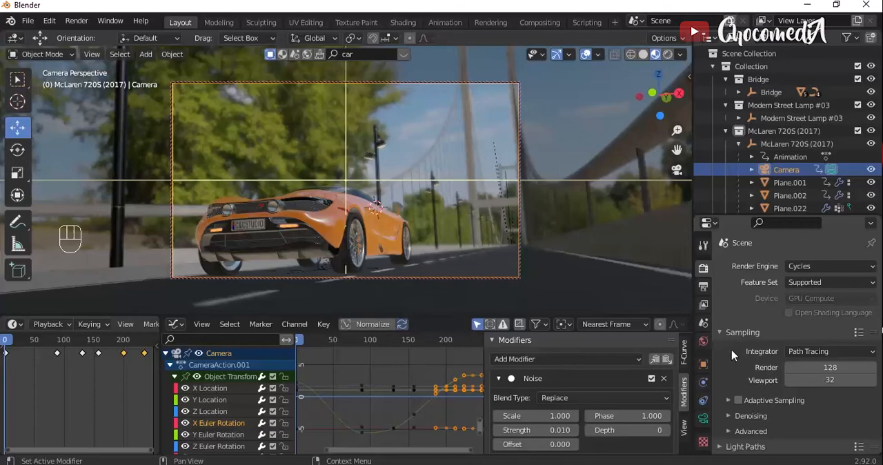
- Enable Adaptive Sampling and turn on denoising for both the render and the viewport
{"action": "scroll", "coordinate": [735, 357], "scroll_direction": "down", "scroll_amount": 1}
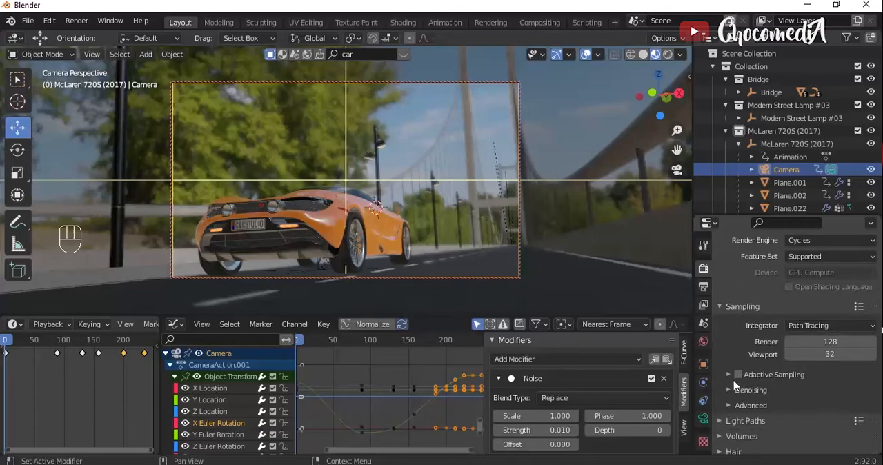
{"action": "left_click", "coordinate": [739, 374]}
{"action": "left_click", "coordinate": [729, 391]}
{"action": "scroll", "coordinate": [729, 392], "scroll_direction": "down", "scroll_amount": 1}
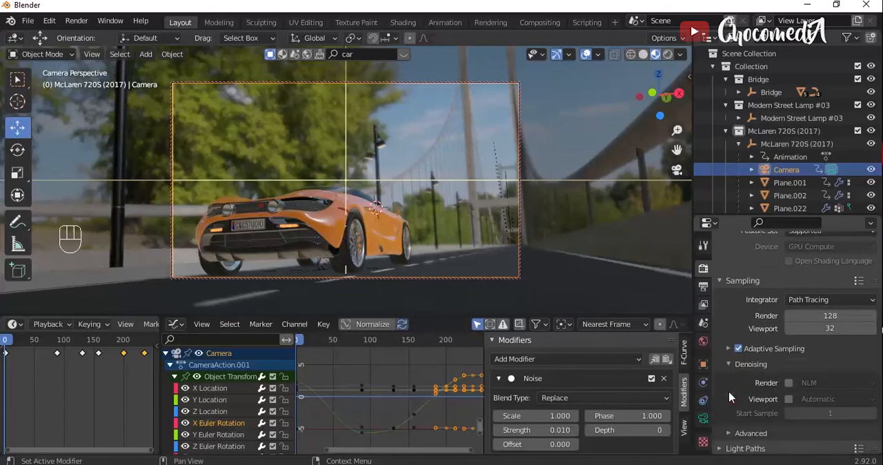
{"action": "left_click", "coordinate": [789, 383]}
{"action": "left_click", "coordinate": [789, 399]}
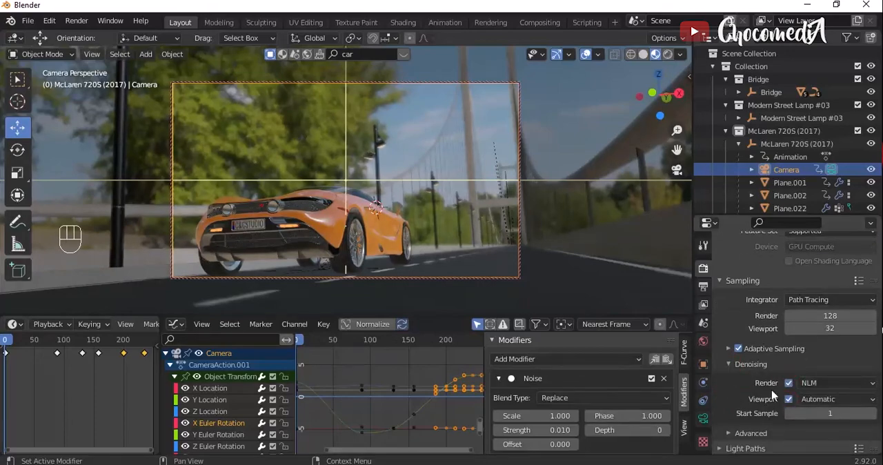
- Enable Motion Blur for the render and briefly preview the car in rendered viewport shading
{"action": "scroll", "coordinate": [752, 394], "scroll_direction": "down", "scroll_amount": 2}
{"action": "scroll", "coordinate": [752, 394], "scroll_direction": "down", "scroll_amount": 1}
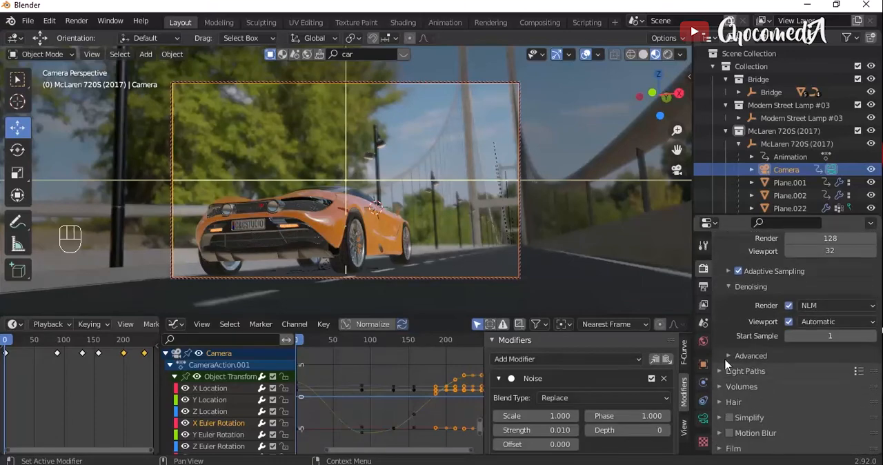
{"action": "scroll", "coordinate": [728, 370], "scroll_direction": "down", "scroll_amount": 3}
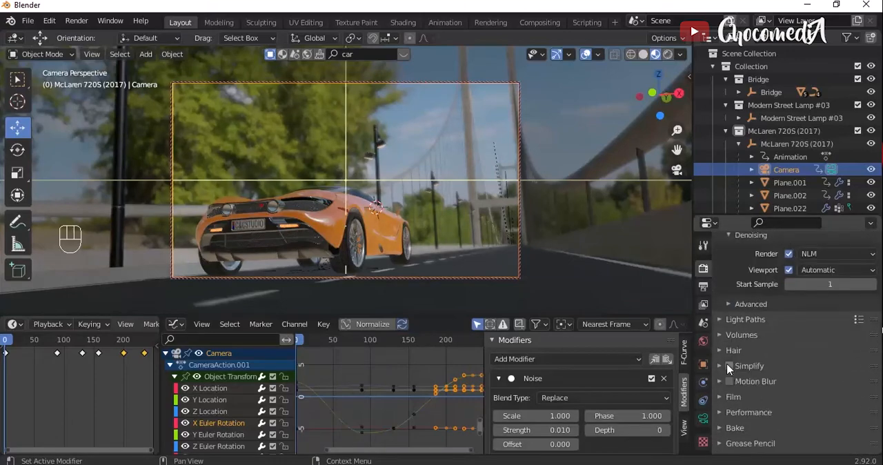
{"action": "left_click", "coordinate": [729, 356]}
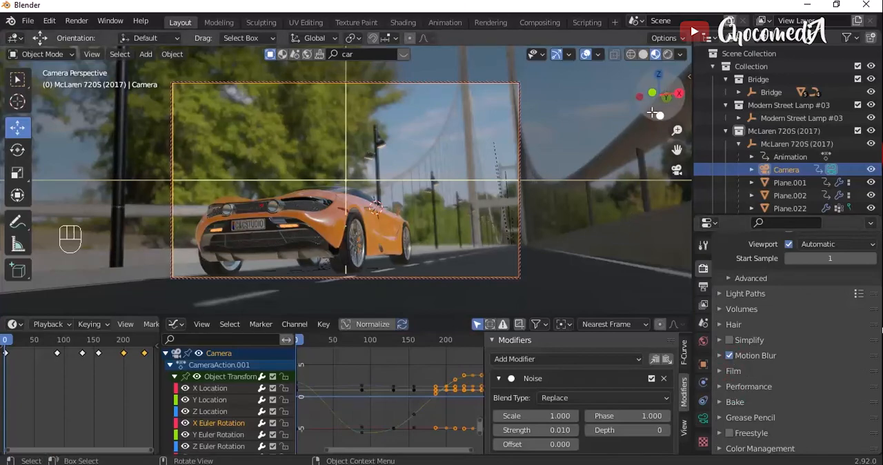
{"action": "left_click", "coordinate": [668, 55]}
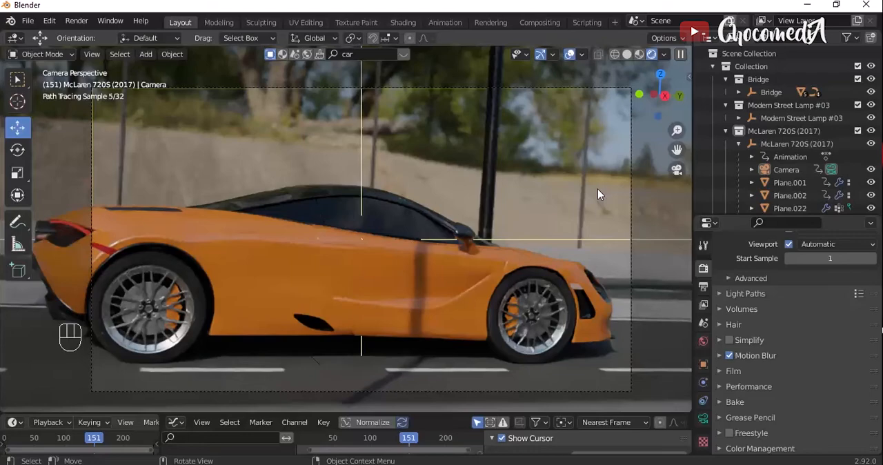
{"action": "left_click", "coordinate": [639, 56]}
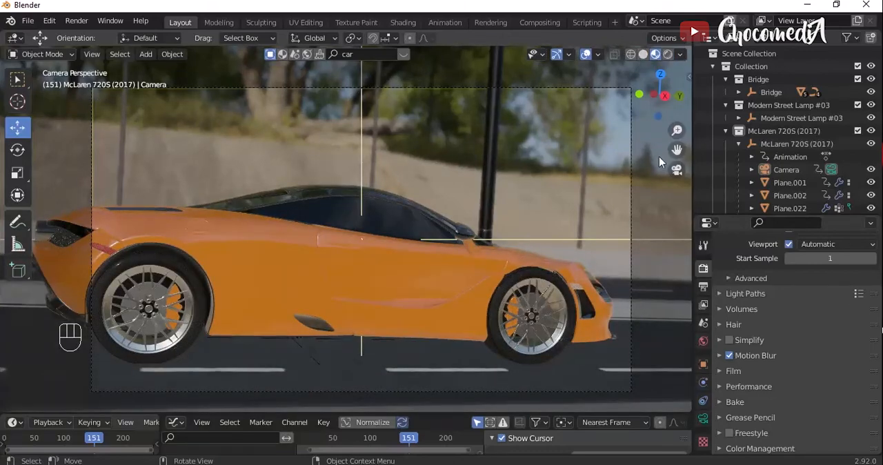
- Set the render output's file format to FFmpeg Video, leaving the output folder as it is
{"action": "left_click", "coordinate": [703, 287]}
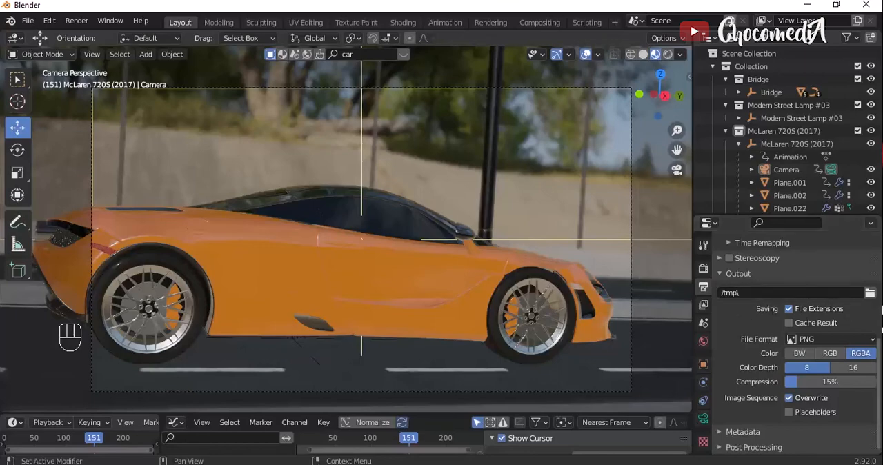
{"action": "left_click", "coordinate": [870, 293]}
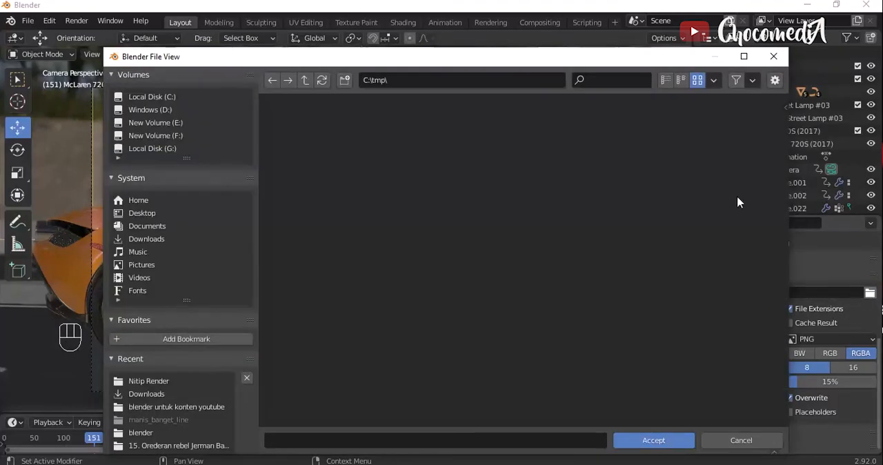
{"action": "left_click", "coordinate": [774, 56]}
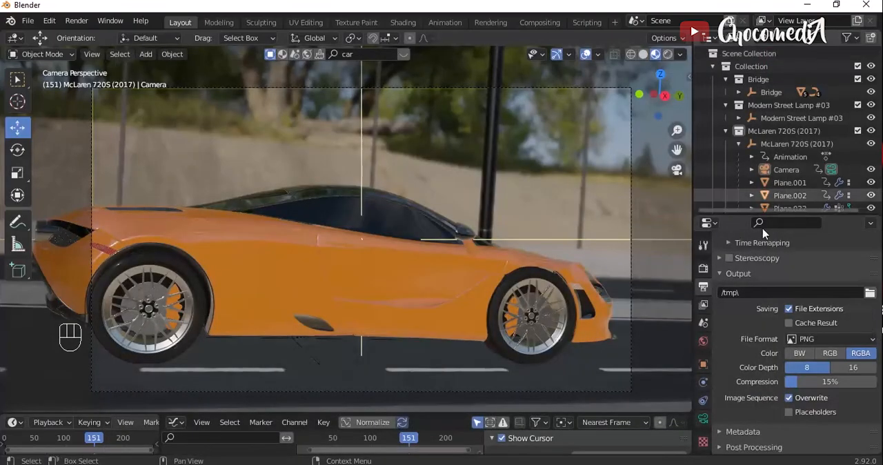
{"action": "left_click", "coordinate": [826, 340]}
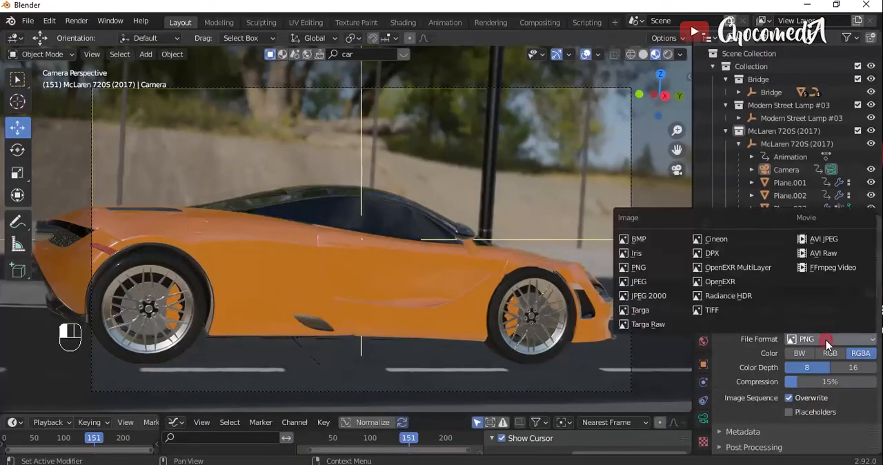
{"action": "left_click", "coordinate": [833, 268]}
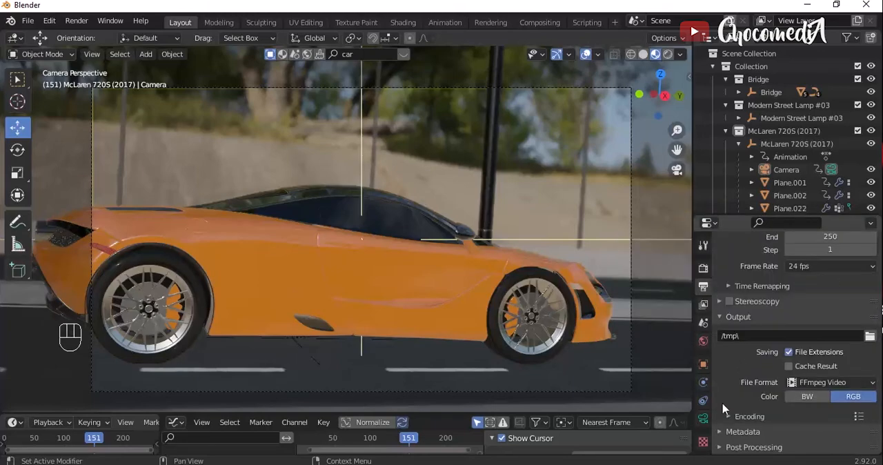
- Configure the video encoding with an MPEG-4 container and High Quality output
{"action": "left_click", "coordinate": [728, 418]}
{"action": "scroll", "coordinate": [727, 418], "scroll_direction": "down", "scroll_amount": 2}
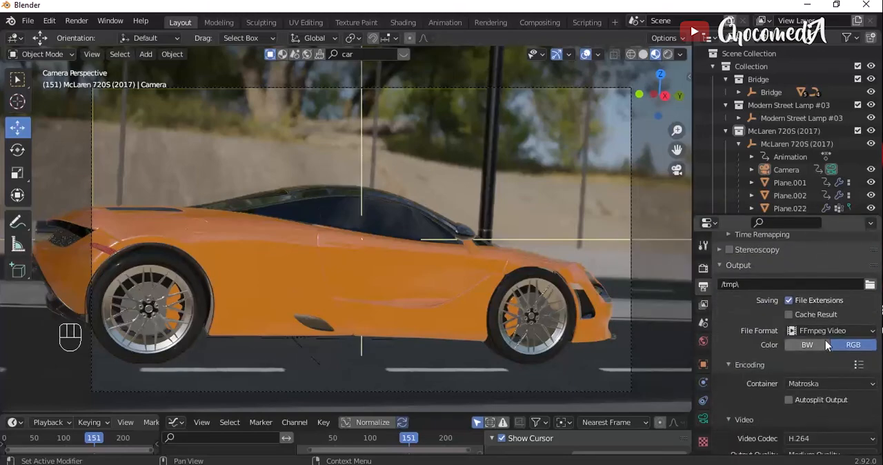
{"action": "left_click", "coordinate": [821, 384]}
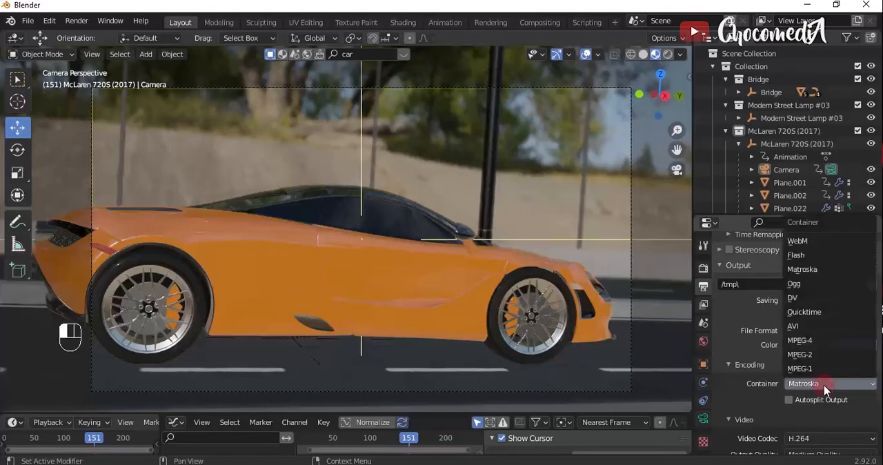
{"action": "left_click", "coordinate": [812, 340]}
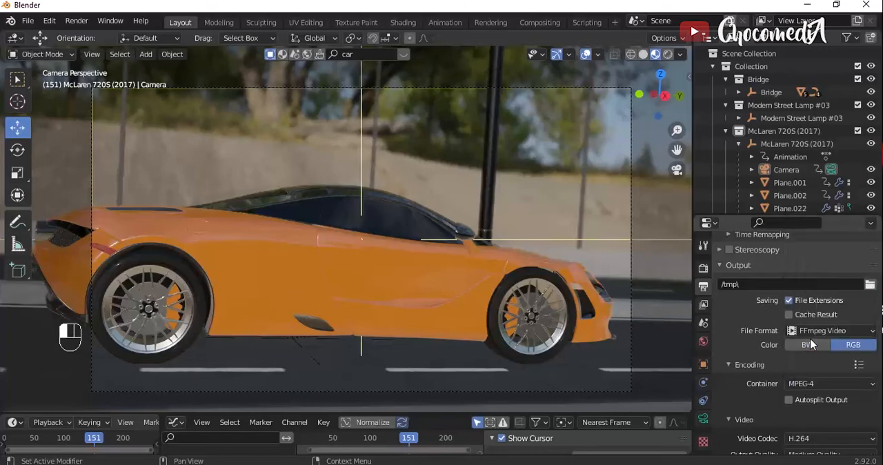
{"action": "scroll", "coordinate": [810, 344], "scroll_direction": "down", "scroll_amount": 3}
{"action": "left_click", "coordinate": [817, 378]}
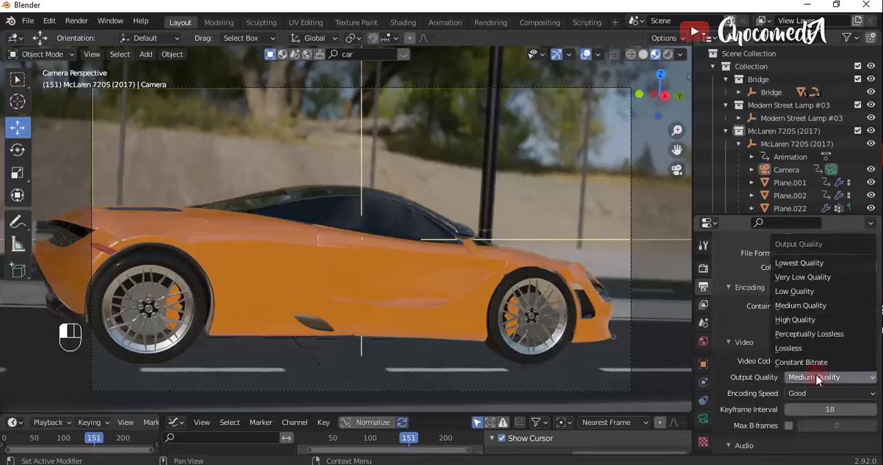
{"action": "left_click", "coordinate": [799, 321]}
- Set the output frame rate to 30 fps and start rendering the animation
{"action": "scroll", "coordinate": [735, 359], "scroll_direction": "down", "scroll_amount": 1}
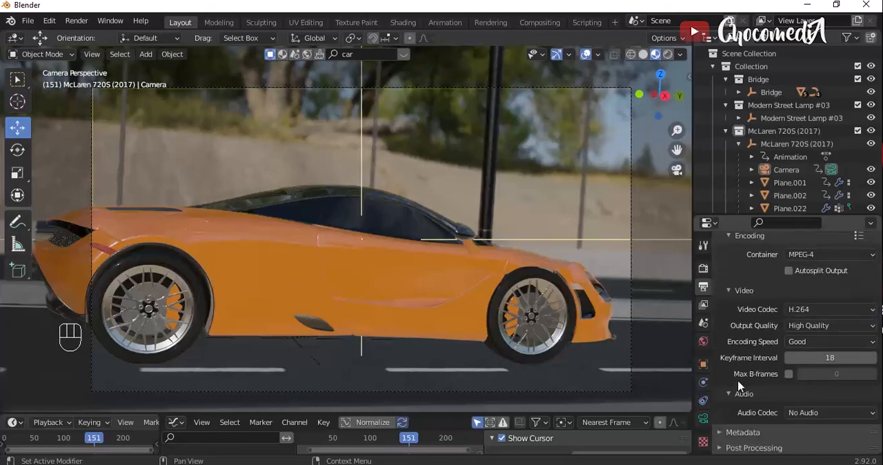
{"action": "scroll", "coordinate": [738, 385], "scroll_direction": "down", "scroll_amount": 1}
{"action": "scroll", "coordinate": [737, 342], "scroll_direction": "up", "scroll_amount": 6}
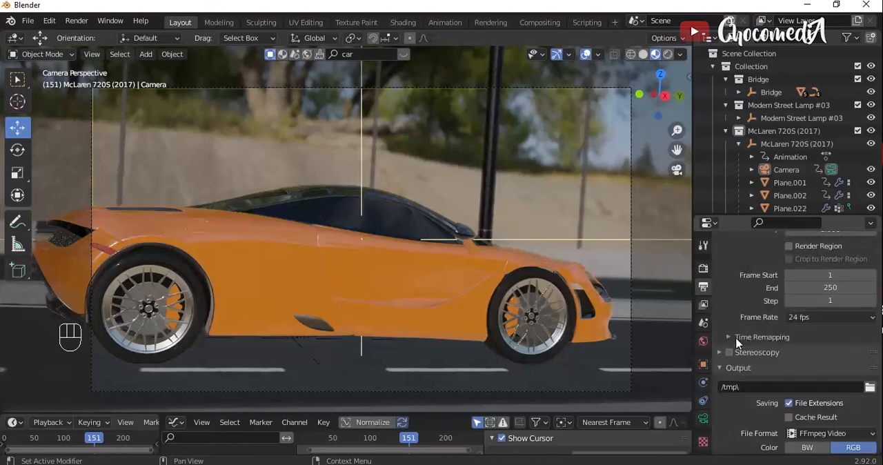
{"action": "left_click", "coordinate": [804, 317]}
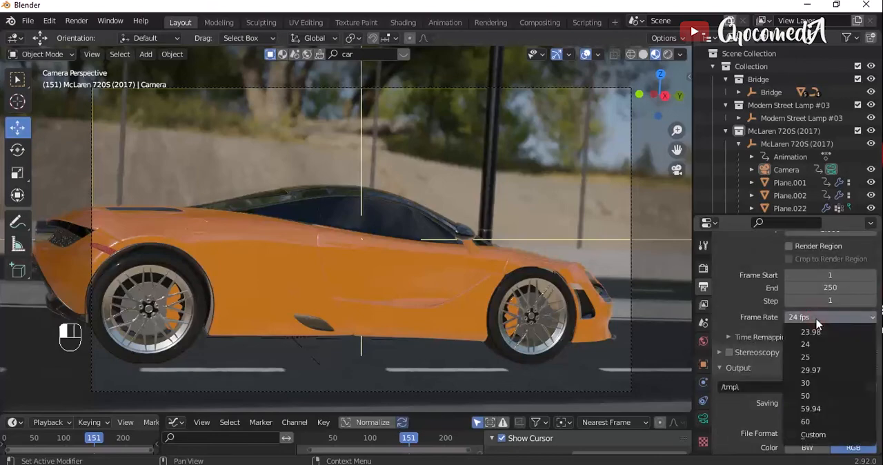
{"action": "left_click", "coordinate": [813, 383]}
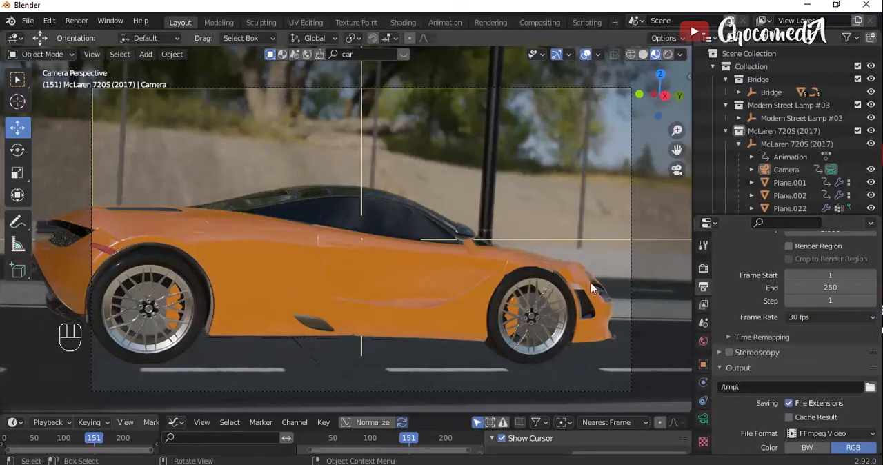
{"action": "left_click", "coordinate": [78, 24]}
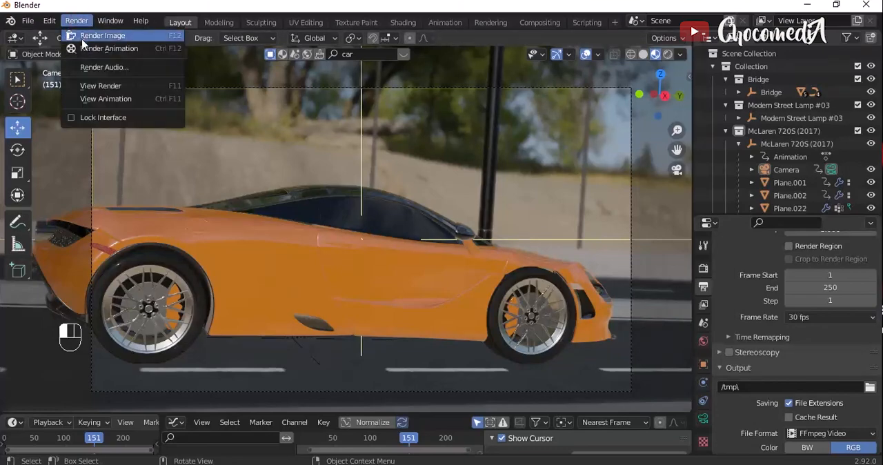
{"action": "left_click", "coordinate": [88, 49]}
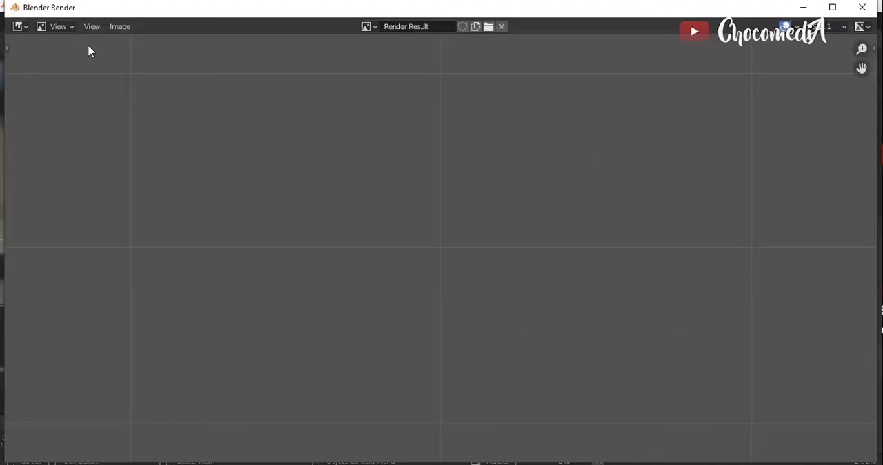